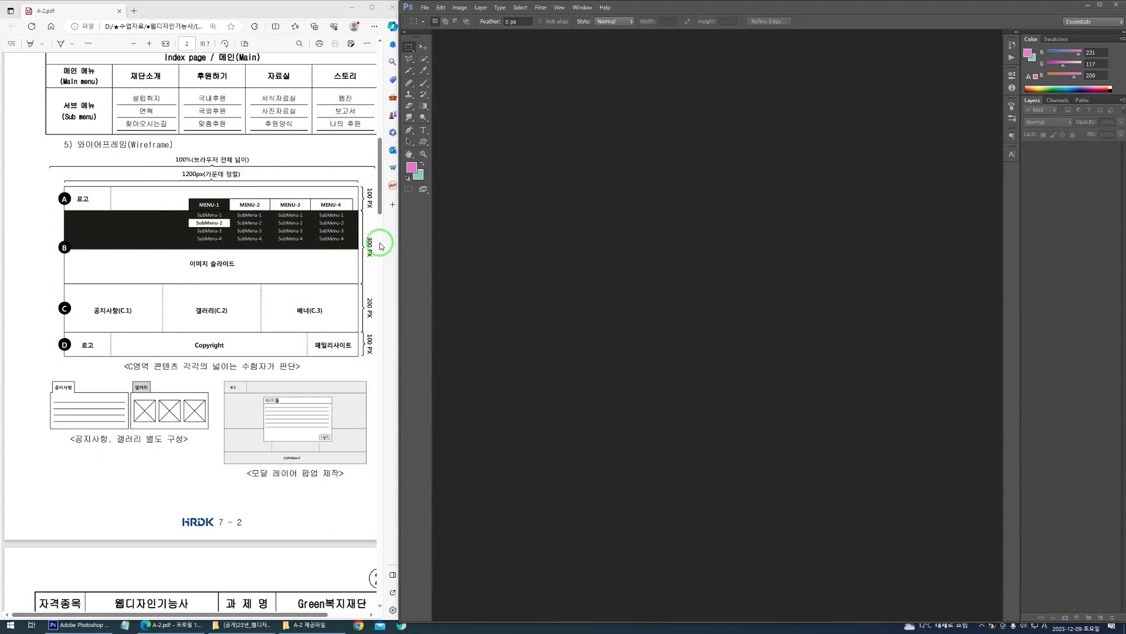
Step: Create a new Photoshop document 1200 px wide and 700 px high at 72 pixels/inch, RGB colour with a white background
mouse_move(375, 190)
mouse_down()
mouse_move(361, 261)
mouse_move(377, 297)
mouse_move(394, 301)
mouse_move(371, 279)
mouse_up()
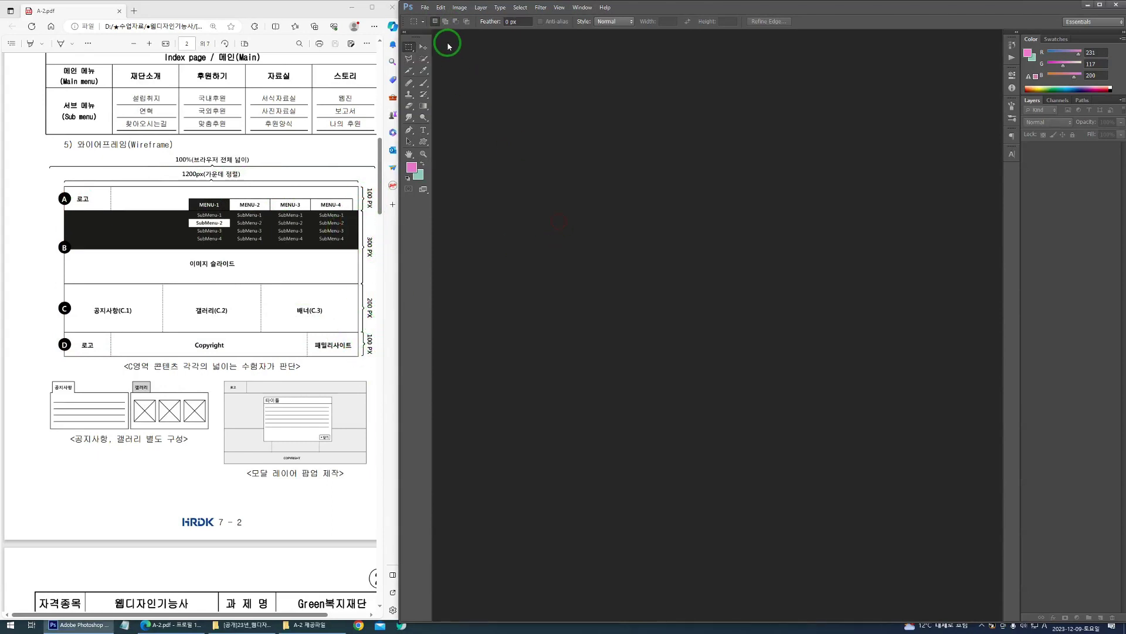
click(425, 7)
click(434, 15)
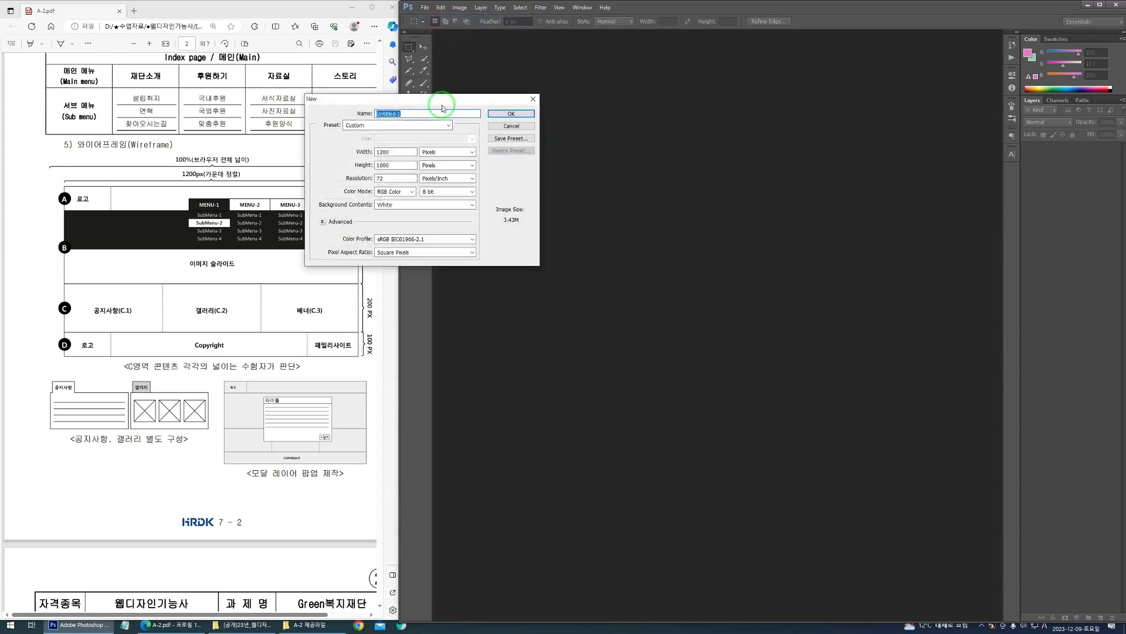
drag(441, 106, 652, 156)
drag(622, 215, 549, 220)
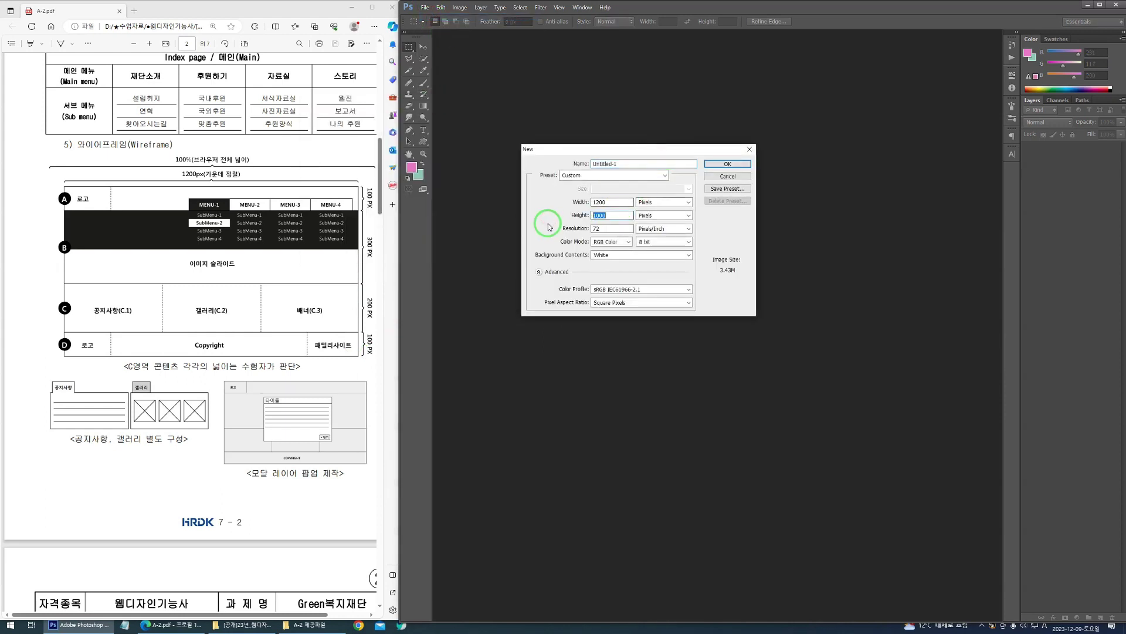
key(Return)
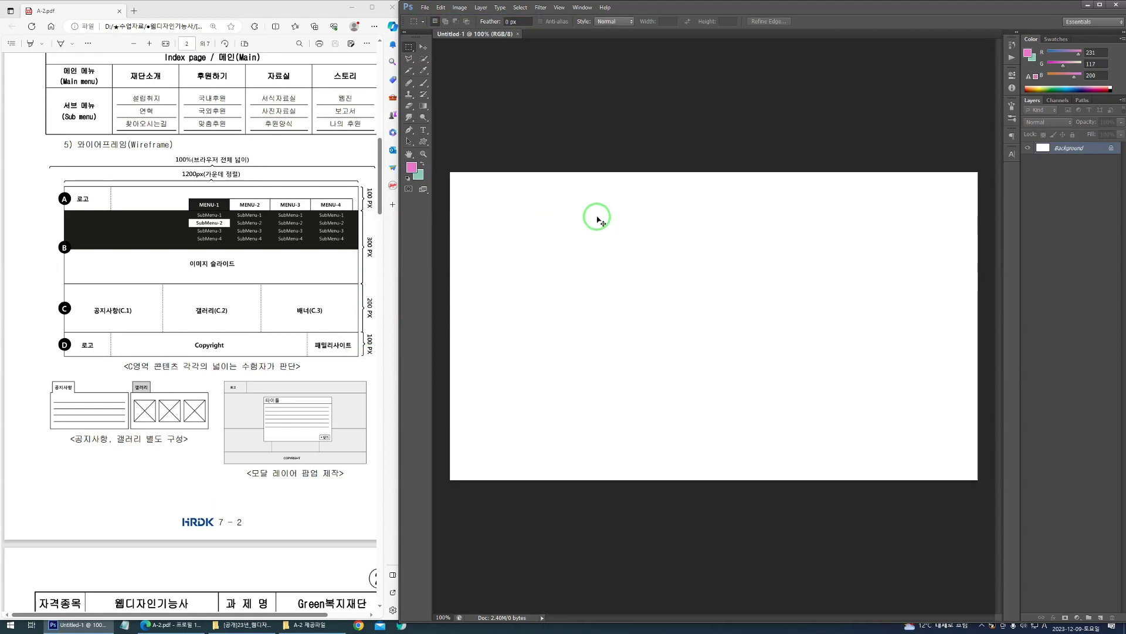
Step: Show the rulers and place horizontal guides at 100, 400 and 600 px, measuring the 300 and 200 px bands with temporary rectangular selections
key(ctrl+r)
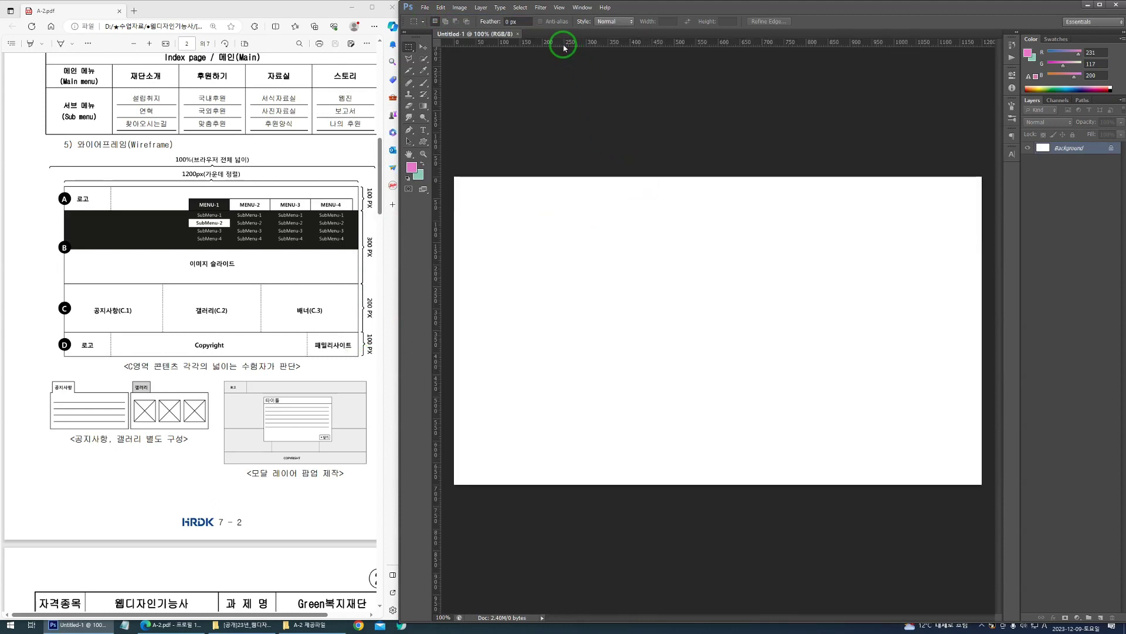
drag(564, 47, 591, 220)
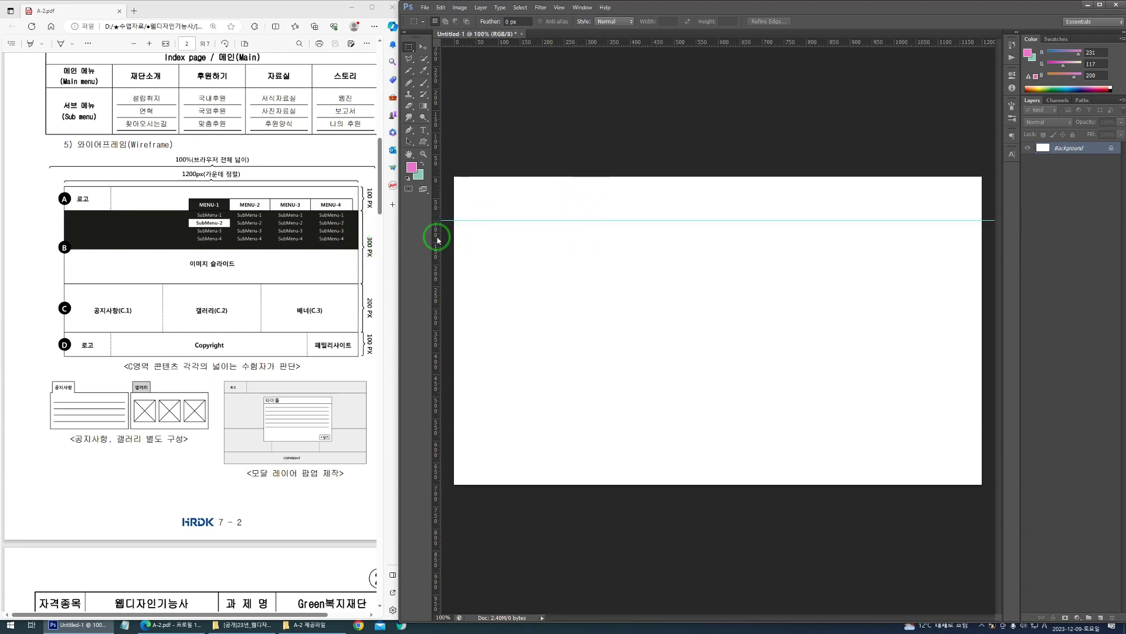
drag(463, 220, 564, 351)
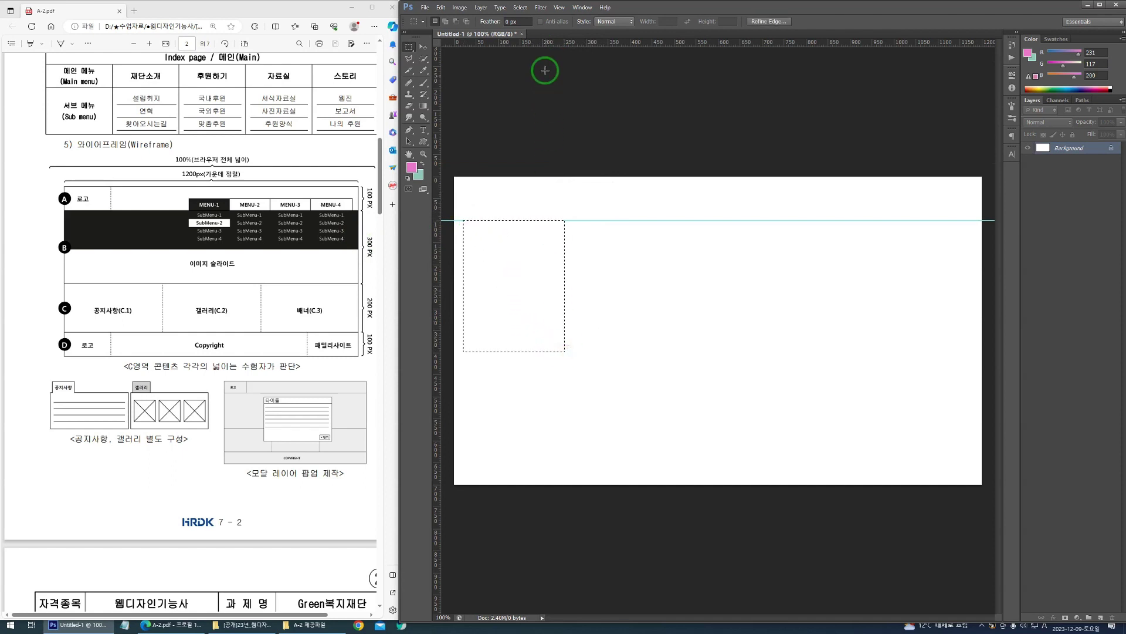
drag(543, 42, 565, 351)
key(ctrl+d)
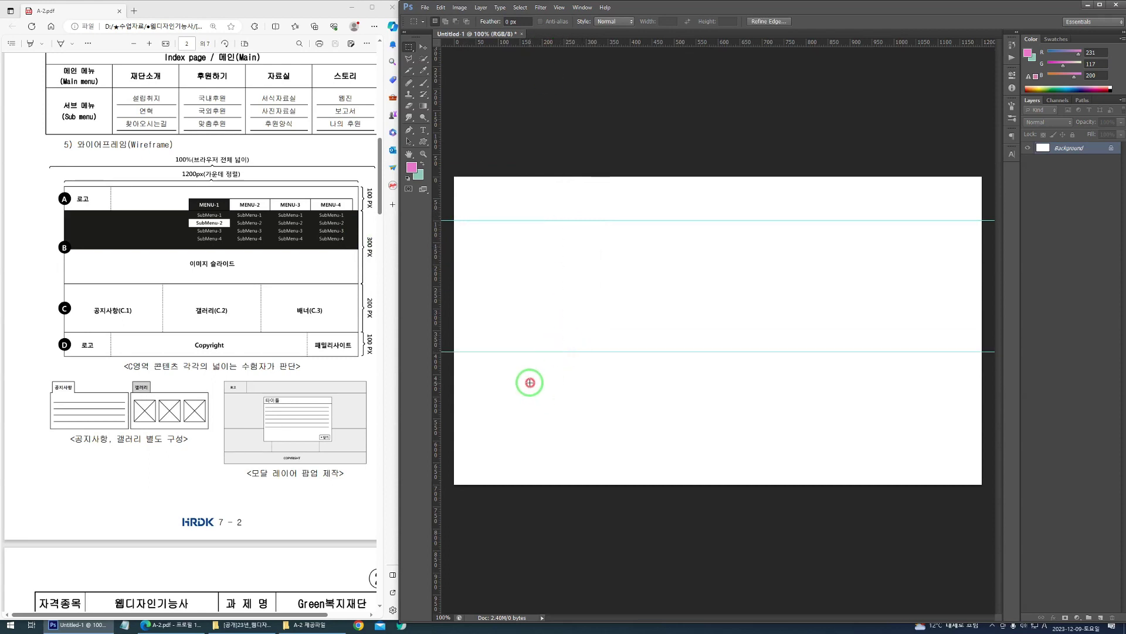
drag(479, 351, 606, 439)
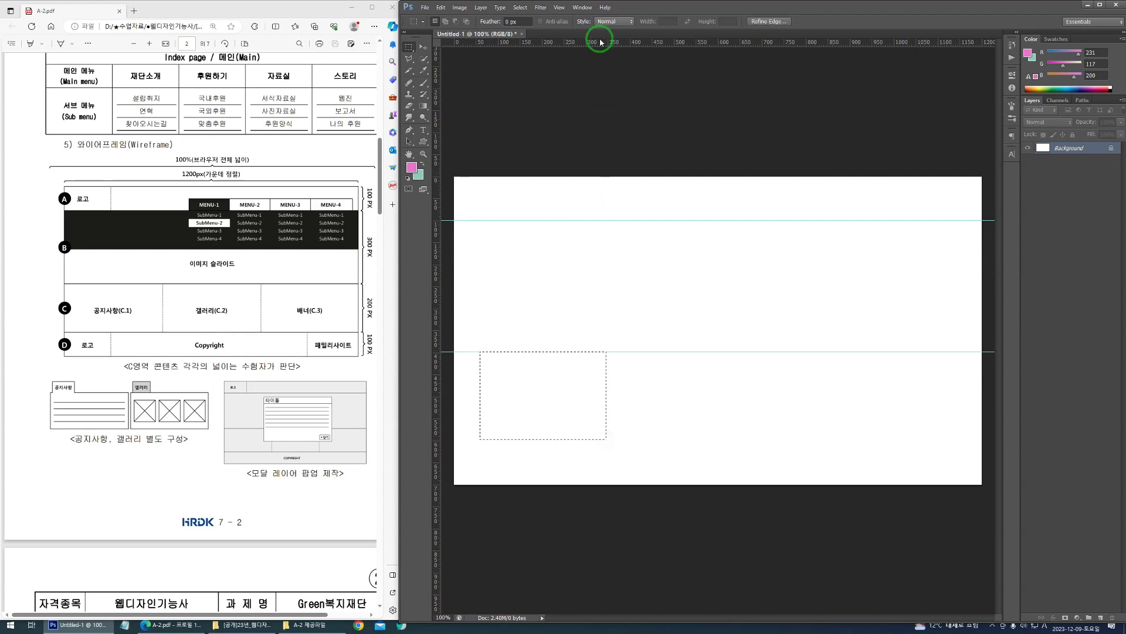
drag(599, 41, 610, 438)
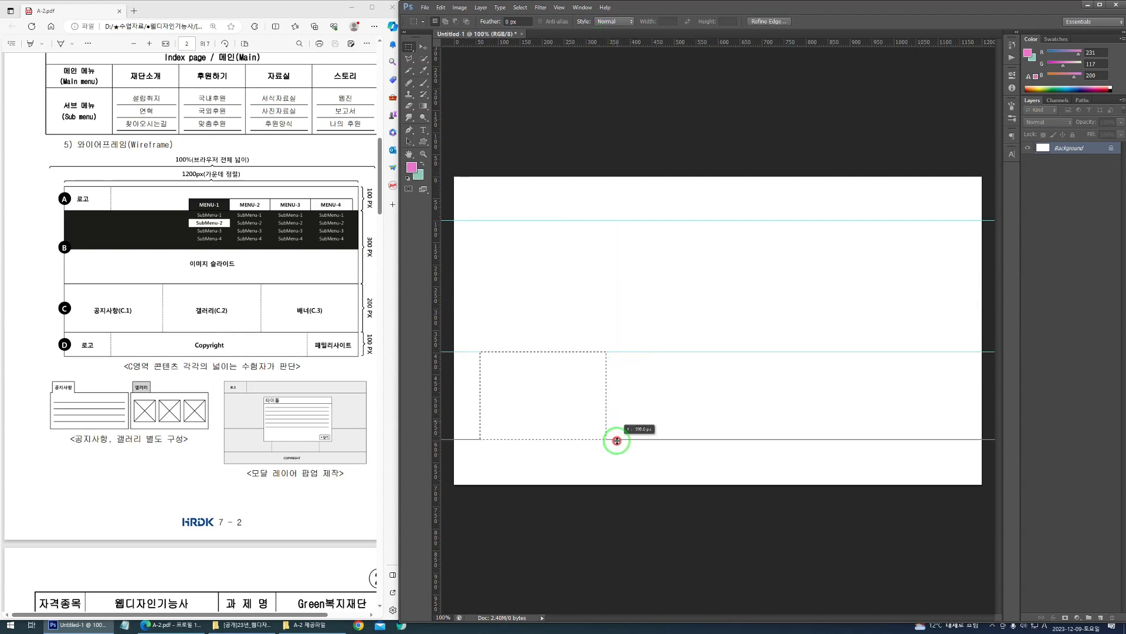
click(611, 281)
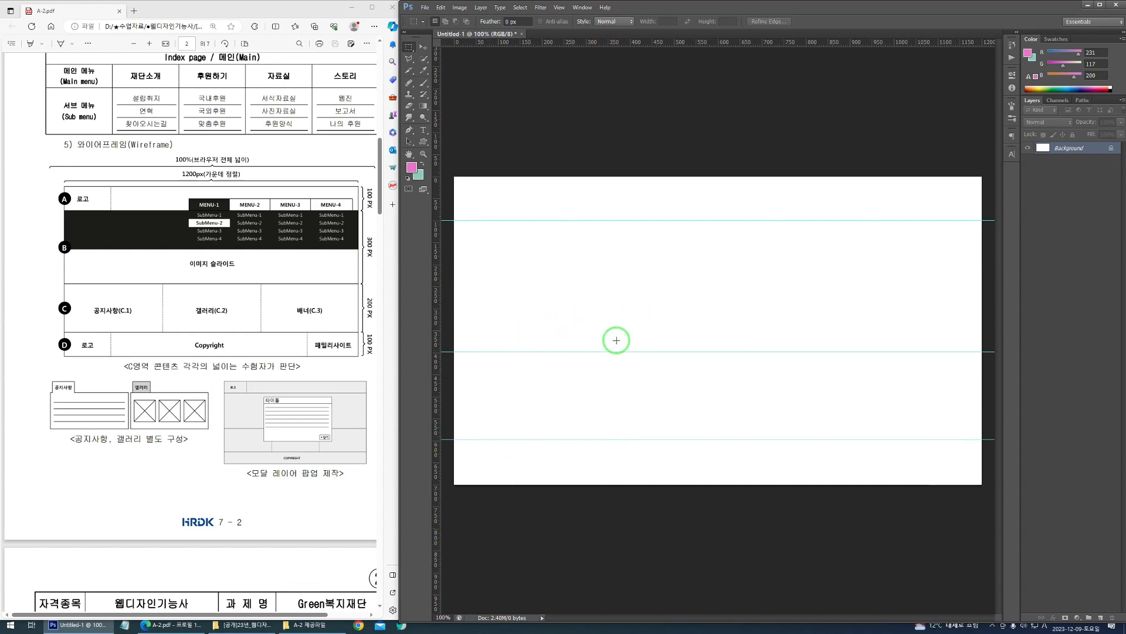
drag(643, 405, 608, 395)
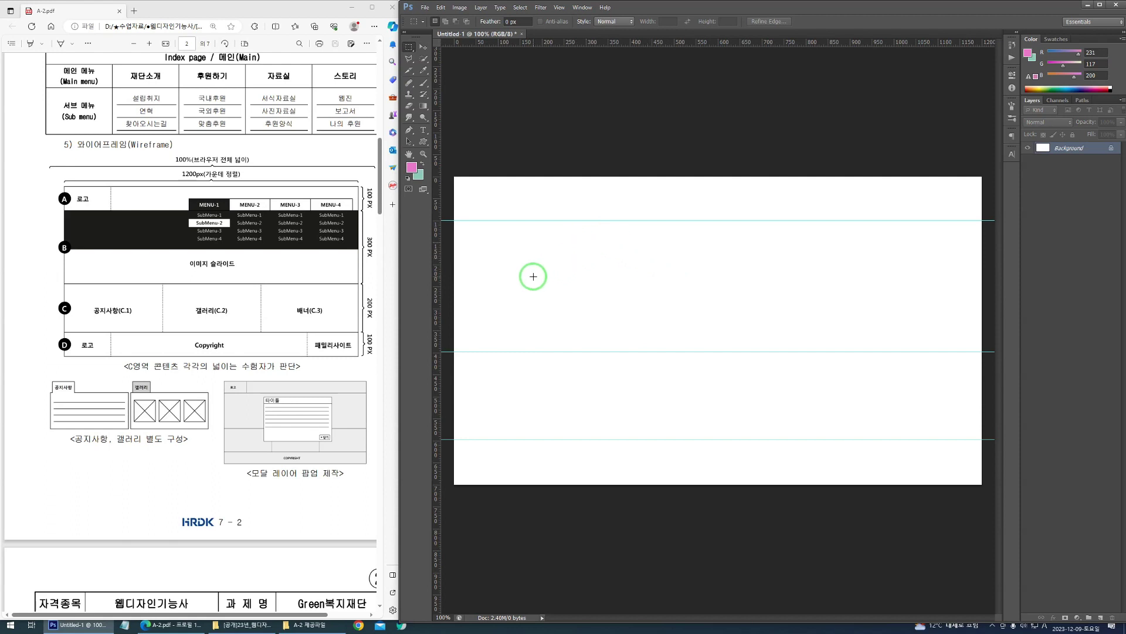
mouse_move(823, 364)
mouse_down()
mouse_move(589, 200)
mouse_move(571, 258)
mouse_move(619, 356)
mouse_up()
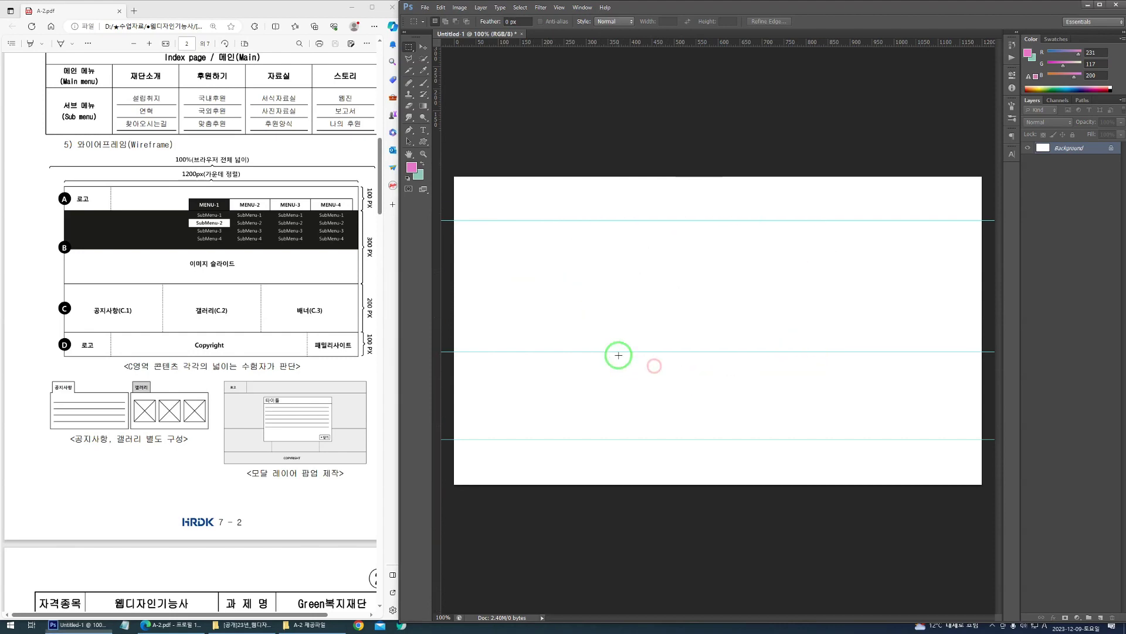
Step: Switch to the A-2 제공파일 folder in File Explorer and move its window clear of the wireframe
click(298, 626)
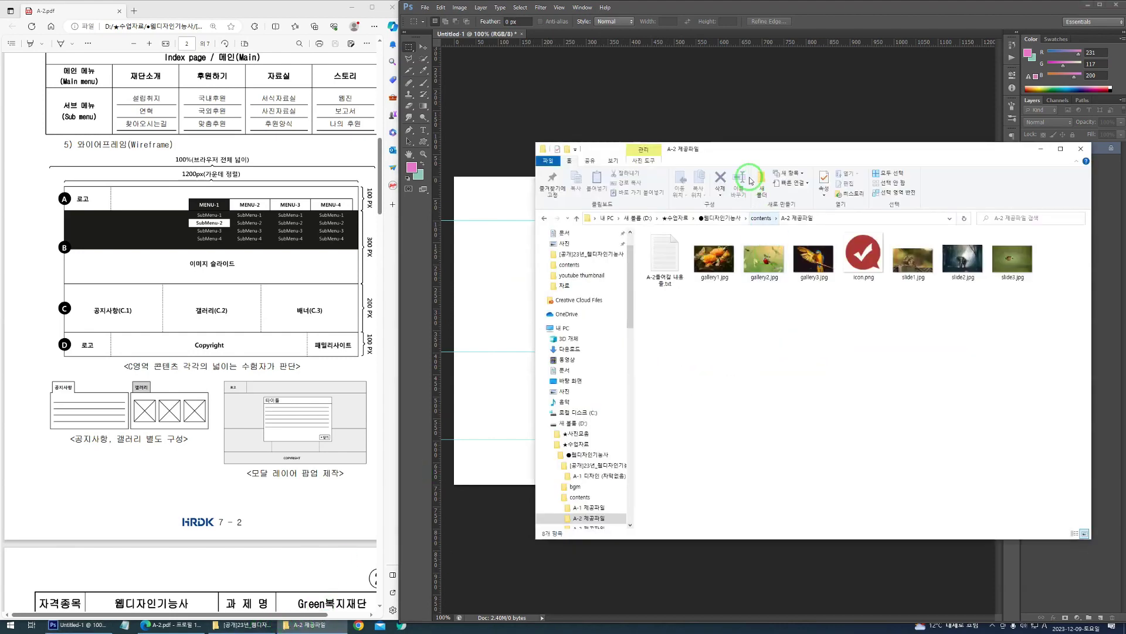
drag(740, 148, 523, 208)
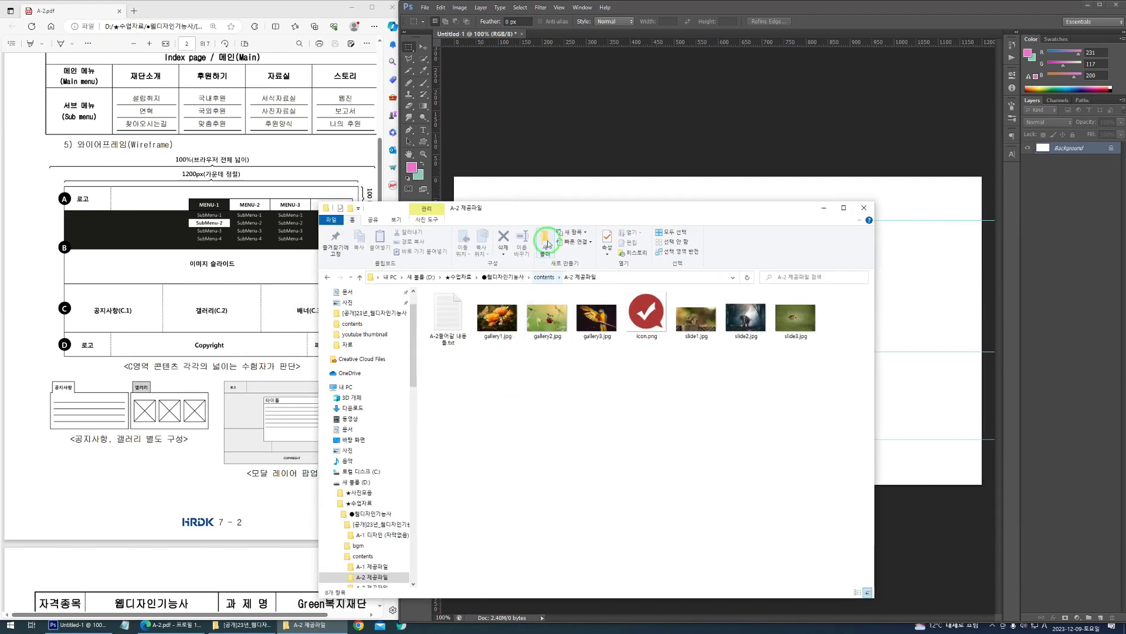
drag(668, 208, 800, 196)
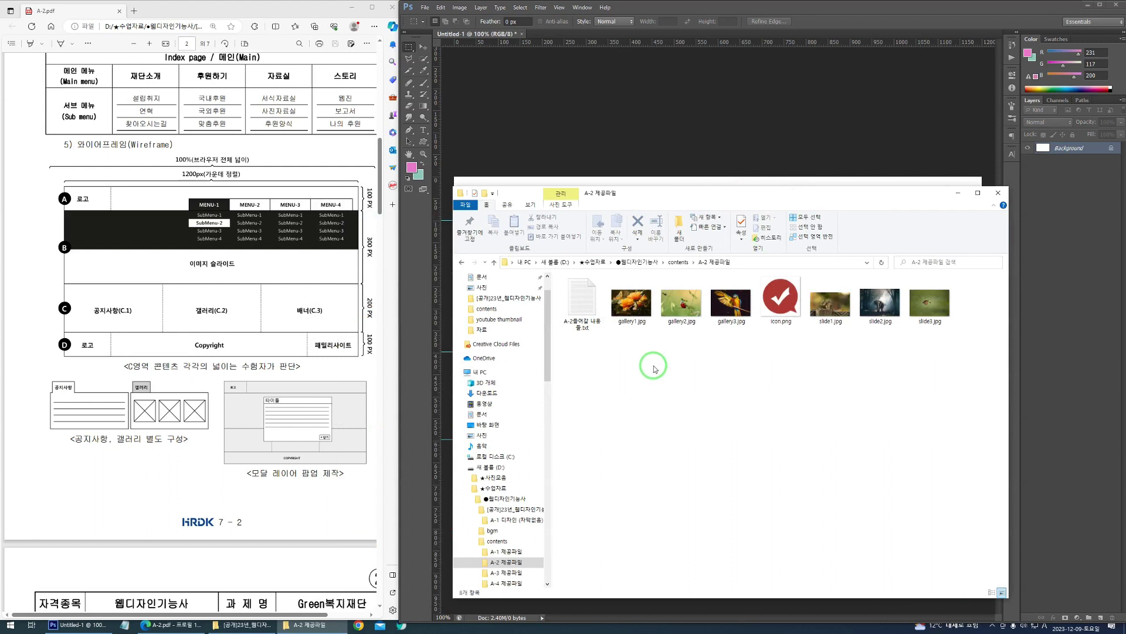
click(208, 273)
mouse_move(99, 204)
mouse_down()
mouse_move(49, 162)
mouse_move(105, 212)
mouse_up()
mouse_move(267, 271)
mouse_down()
mouse_move(105, 282)
mouse_move(244, 303)
mouse_move(189, 313)
mouse_up()
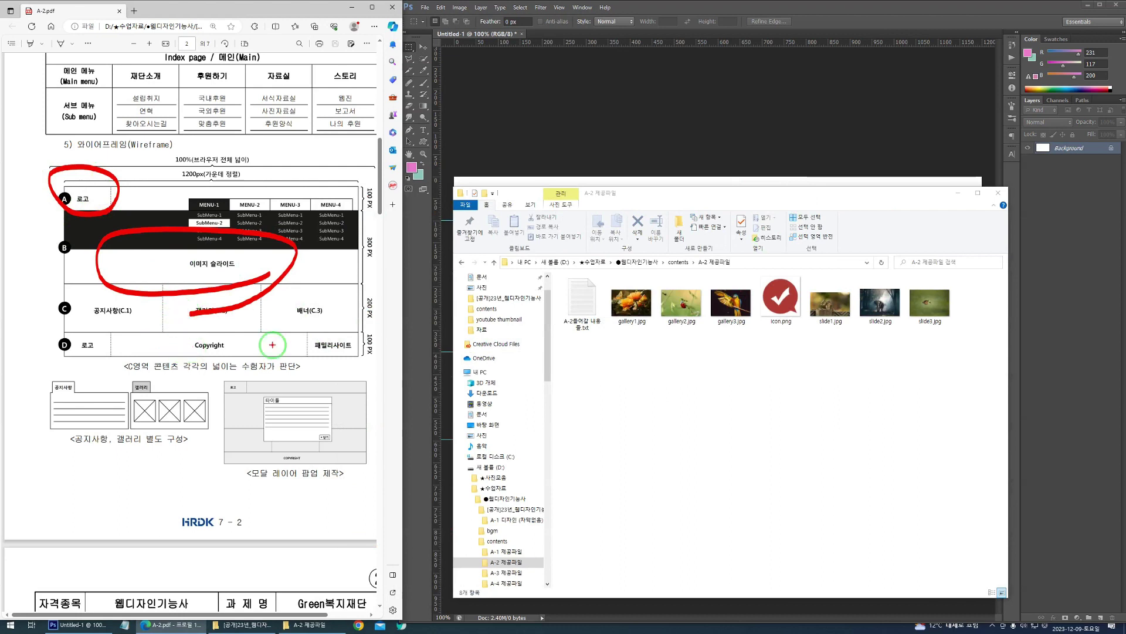
click(654, 352)
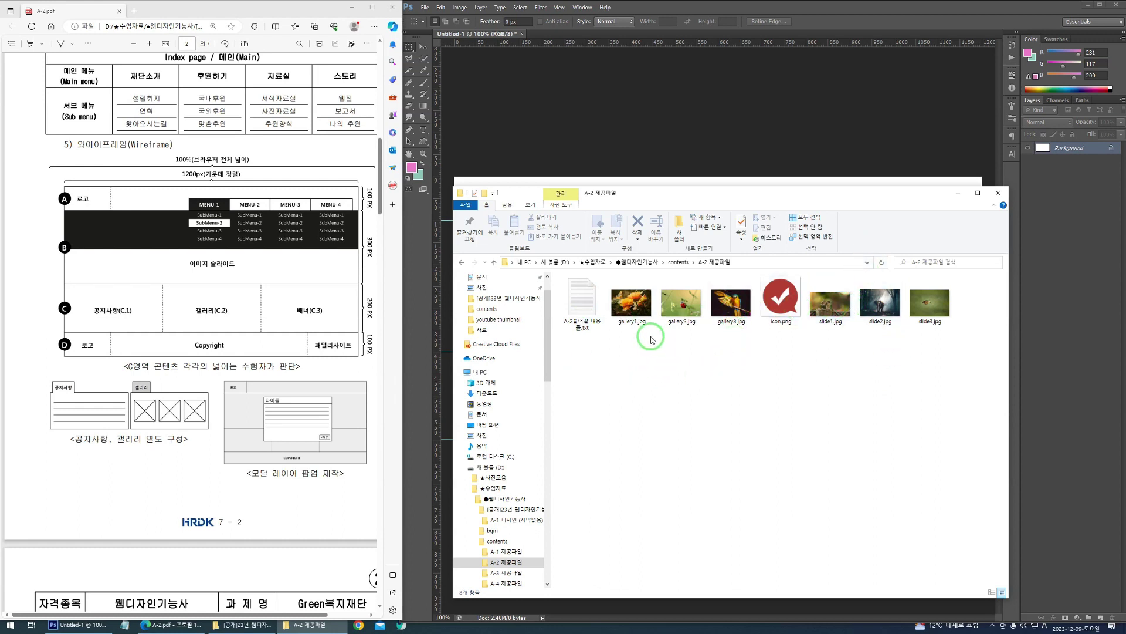
Step: Open slide1.jpg, slide2.jpg and slide3.jpg from the folder as separate documents in Photoshop
click(832, 315)
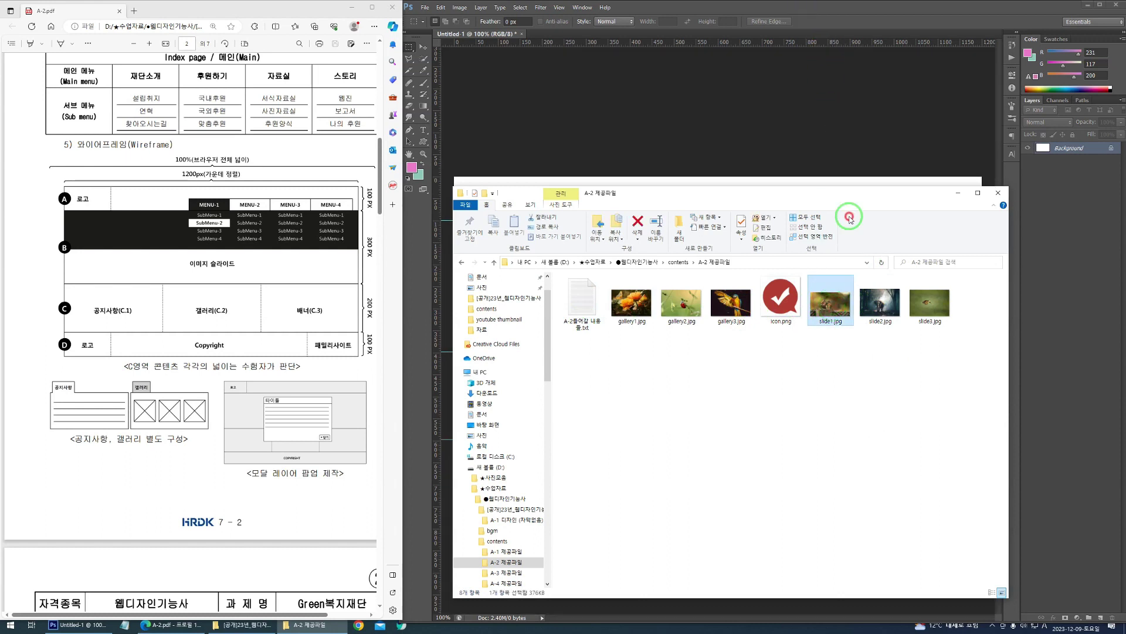
drag(833, 370, 950, 294)
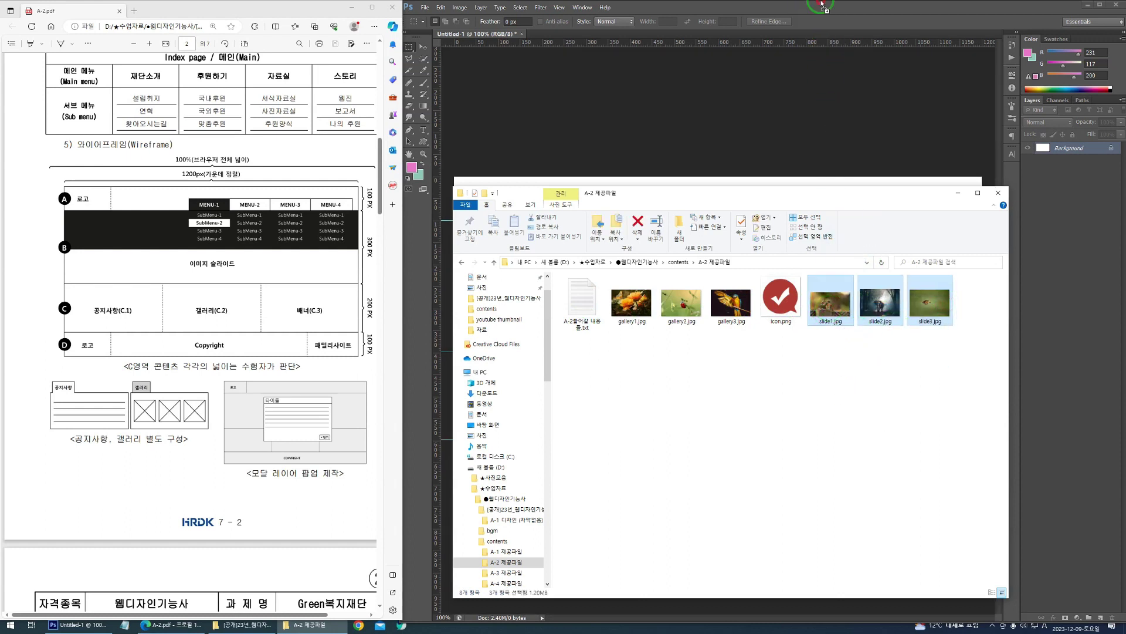
drag(821, 5, 821, 6)
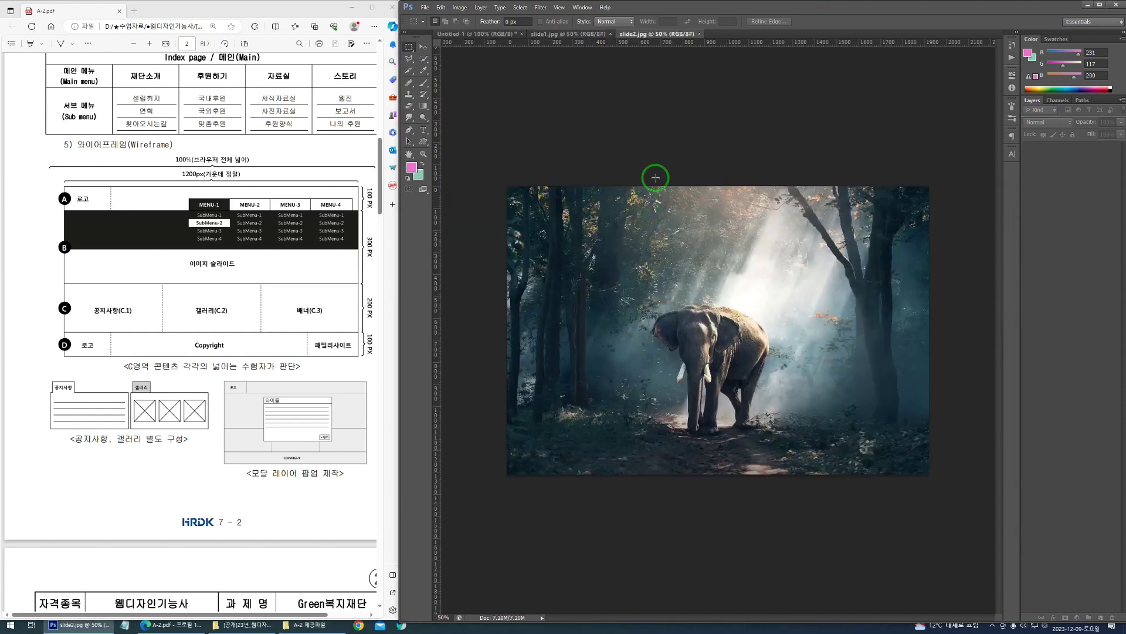
Step: In the blank layout document, fill the full-width band between the 100 and 400 px guides with the light green background colour on a new layer
click(475, 33)
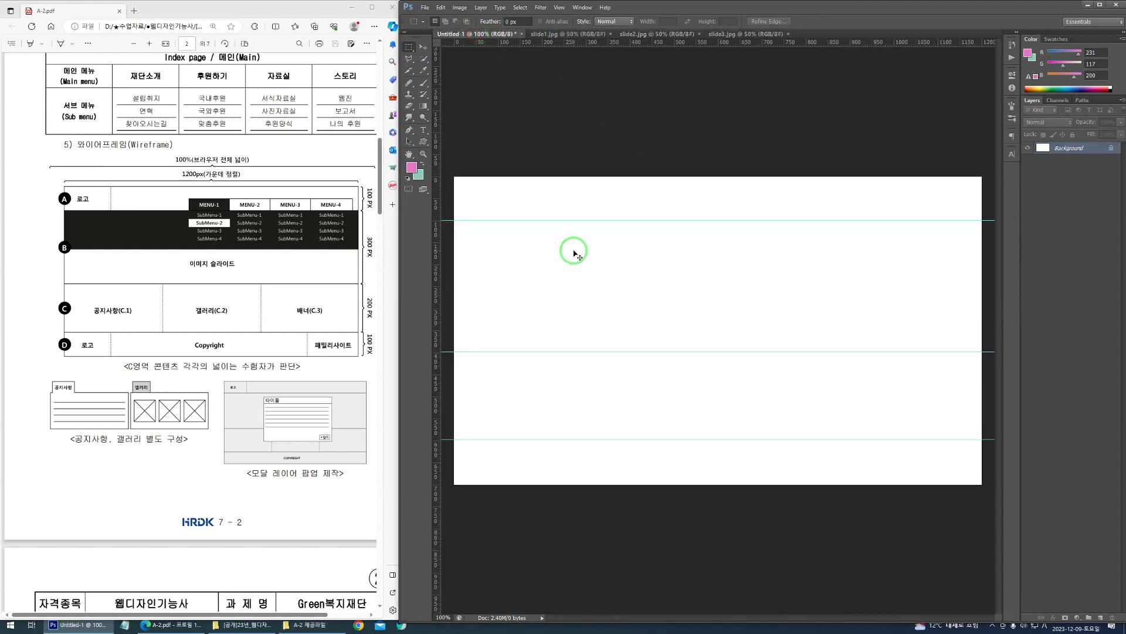
drag(449, 216, 986, 347)
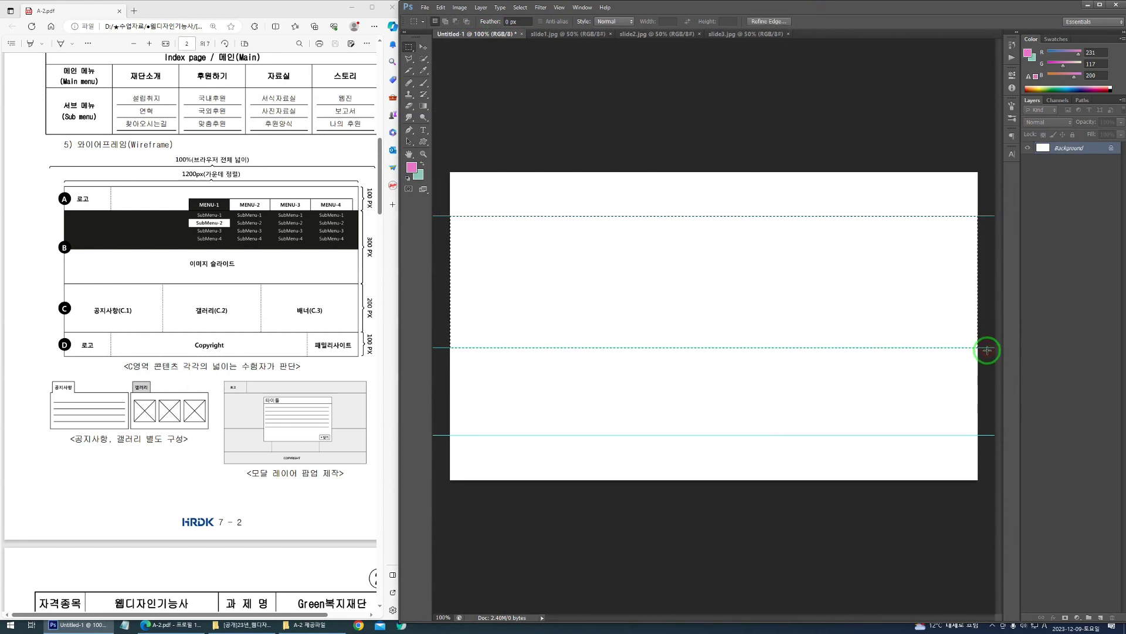
click(1101, 618)
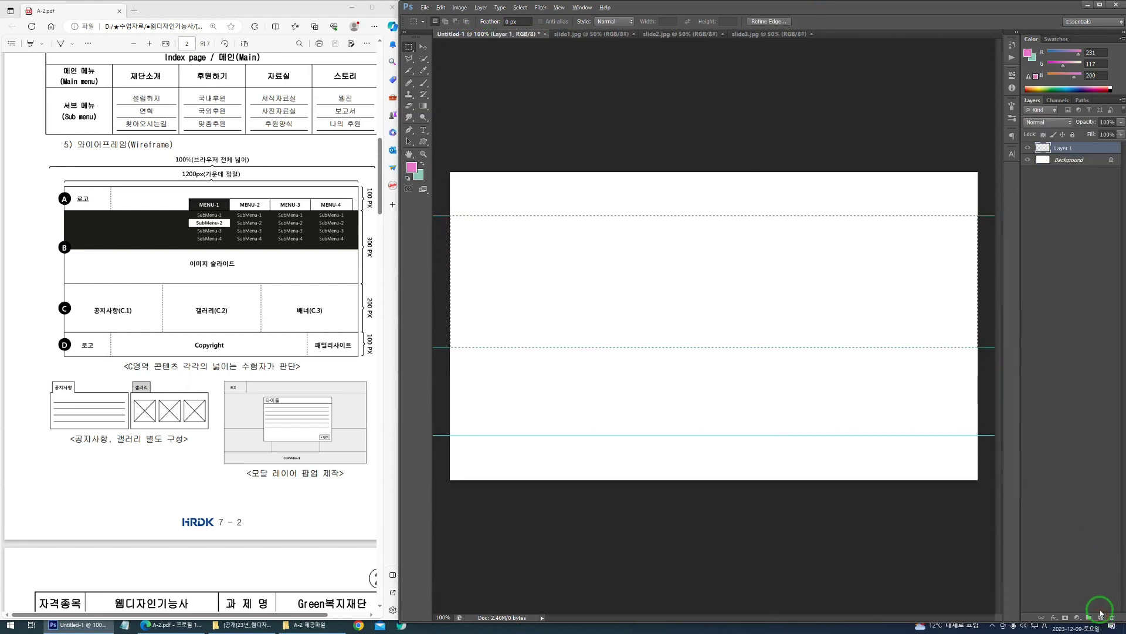
key(ctrl+BackSpace)
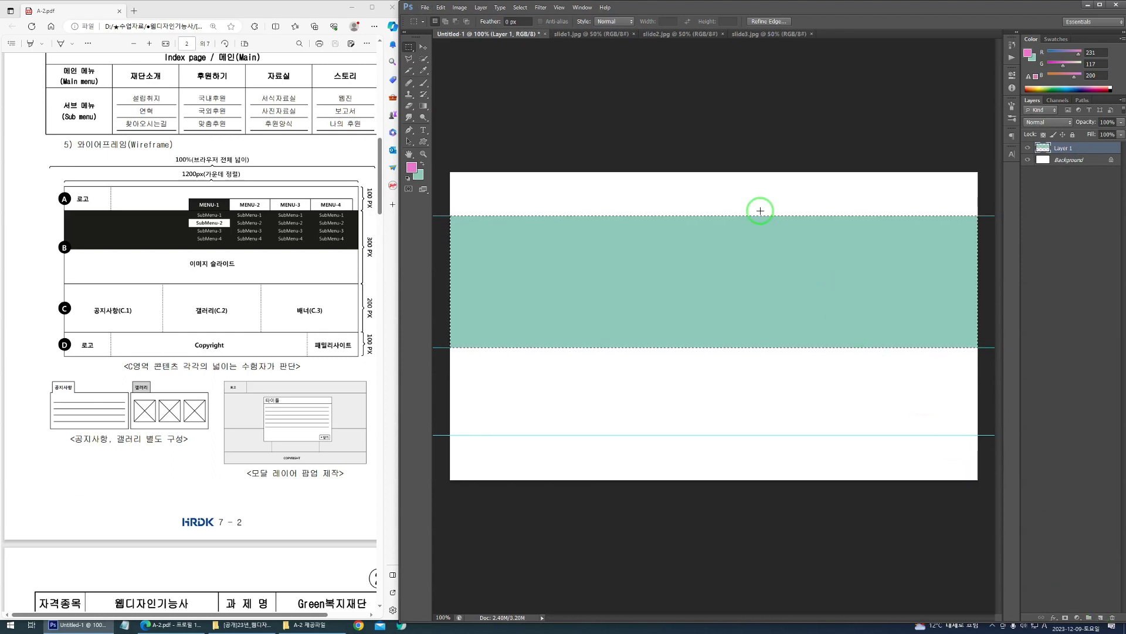
Step: Copy the whole slide1.jpg image into the layout document and clip it to the filled band layer
click(576, 34)
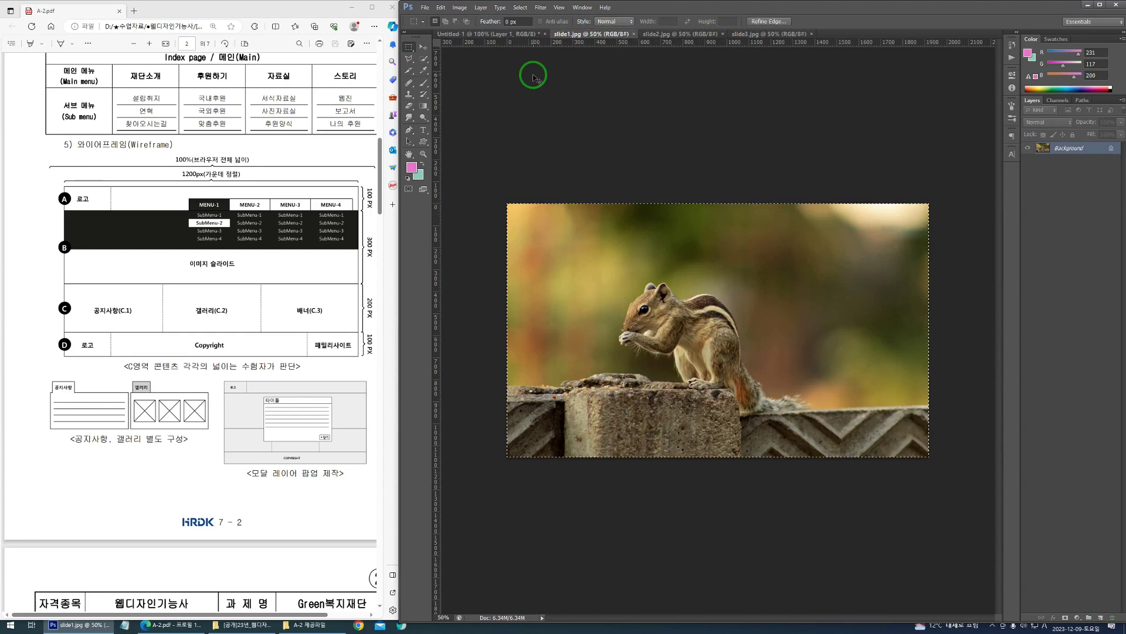
click(516, 34)
key(ctrl+v)
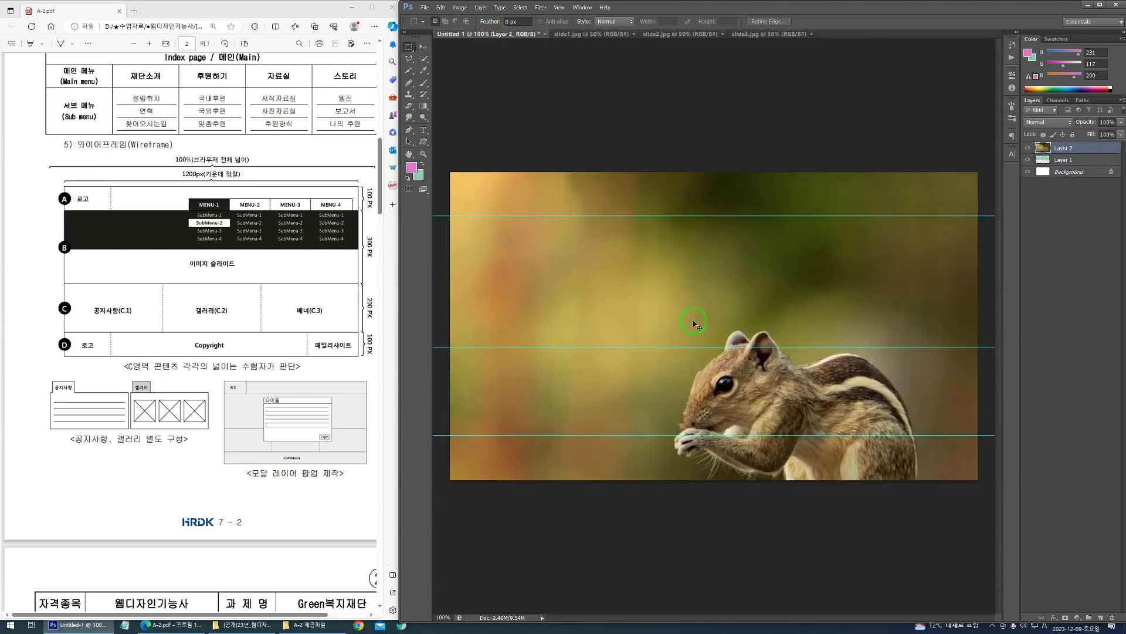
key(ctrl+alt+g)
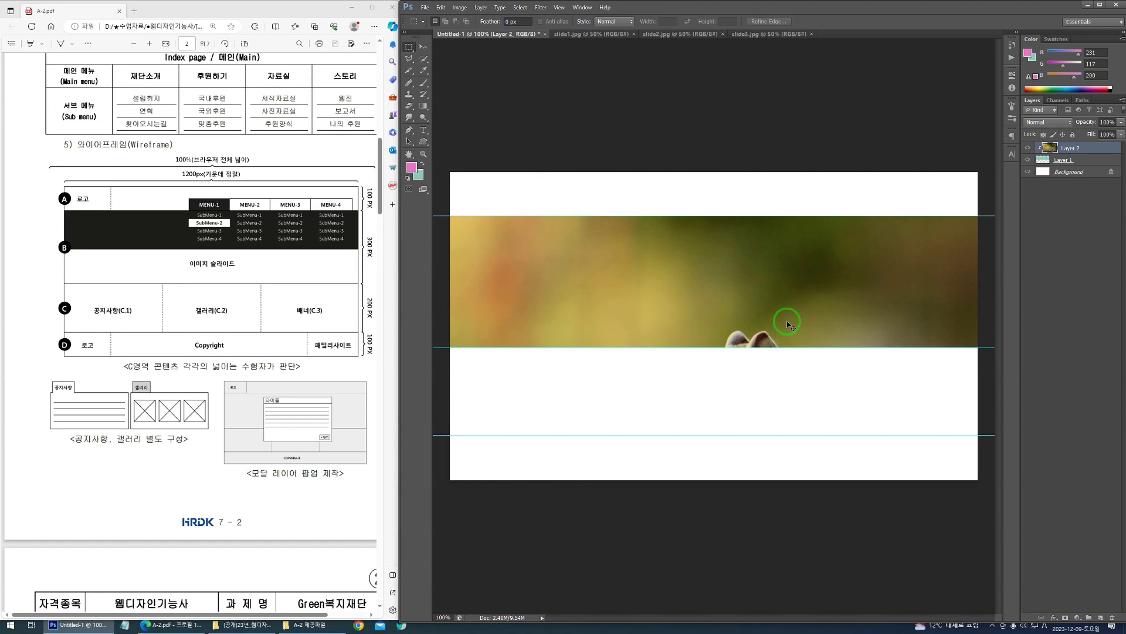
Step: Scale the clipped squirrel image to about 63% so it matches the canvas width, and position it within the slide band
drag(789, 324, 776, 226)
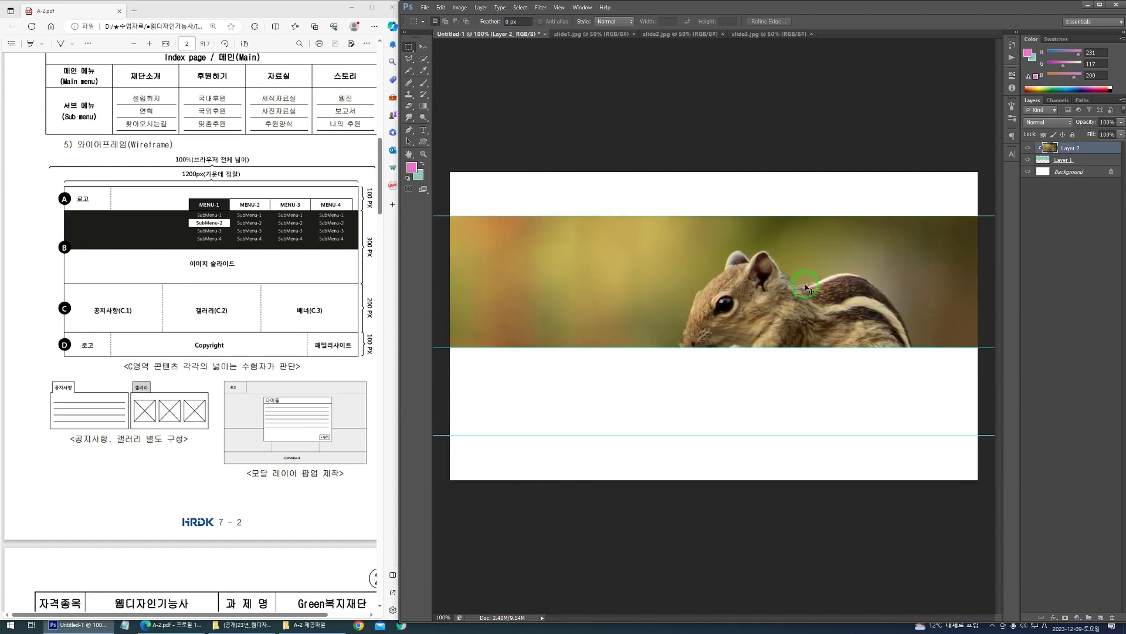
drag(819, 298, 819, 276)
key(ctrl+t)
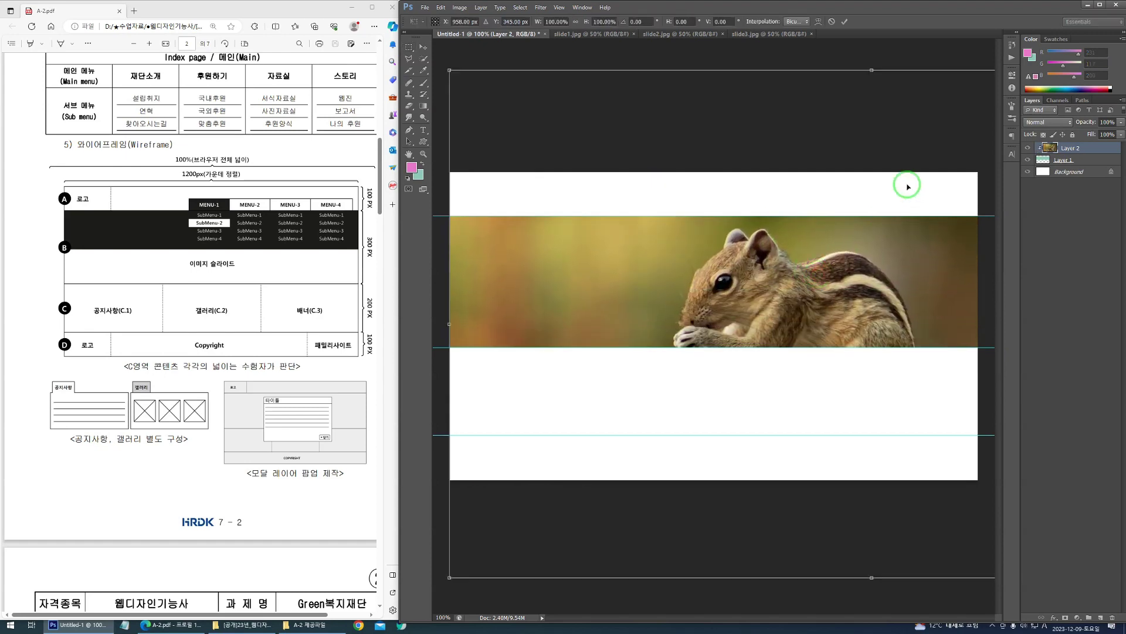
key(ctrl+minus)
key(ctrl+minus)
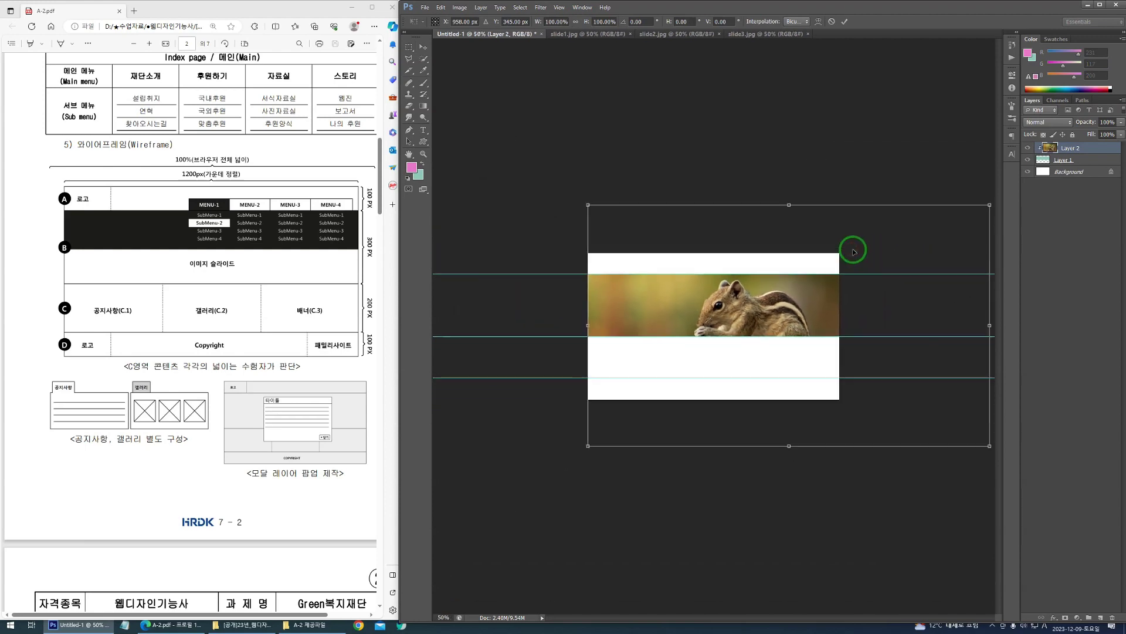
key(ctrl+minus)
drag(908, 416, 795, 366)
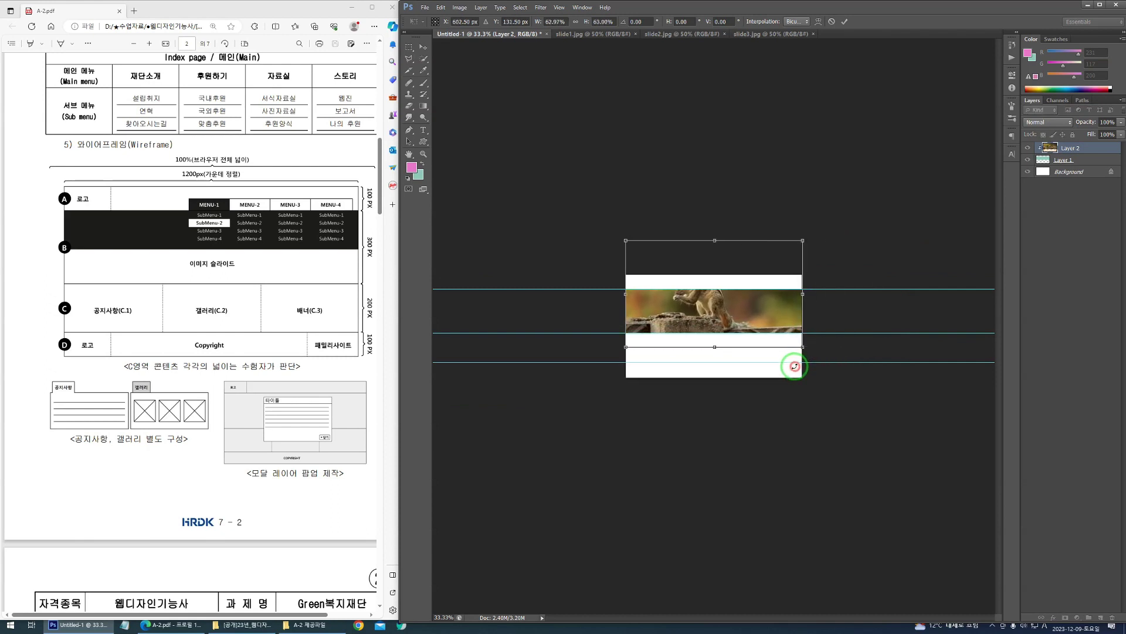
key(Return)
mouse_move(765, 313)
mouse_down()
mouse_move(767, 344)
mouse_move(769, 332)
mouse_up()
Step: Copy the whole slide2.jpg image, close that file, paste the image into the layout document and clip it to the band layer
click(662, 34)
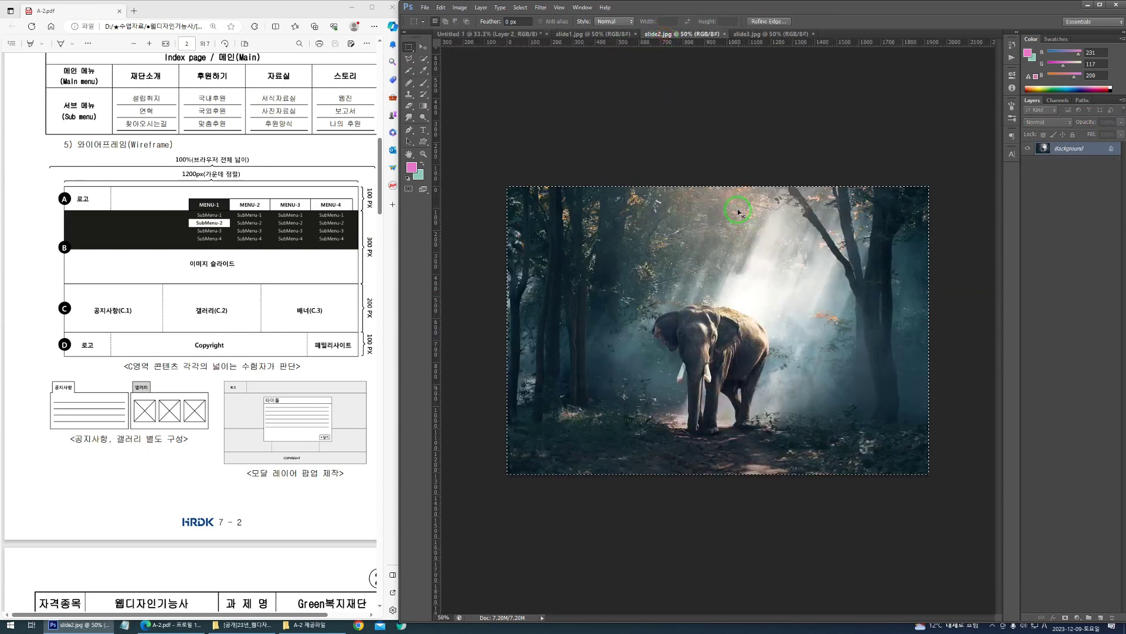
key(ctrl+a)
key(ctrl+c)
key(ctrl+w)
key(ctrl+v)
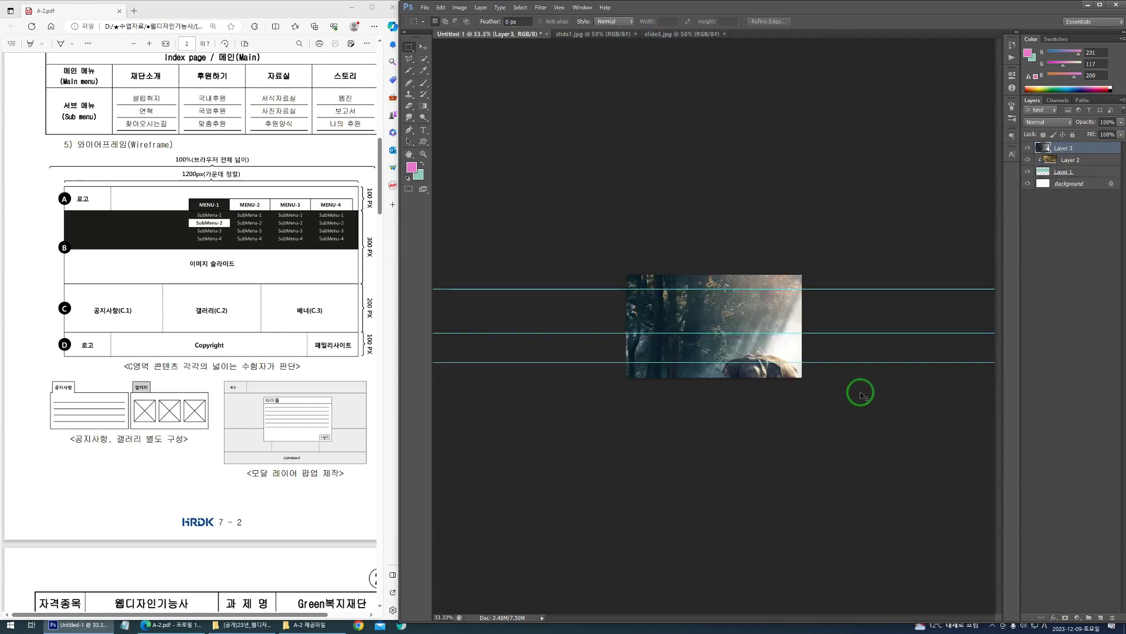
key(ctrl+alt+g)
Step: Scale the clipped elephant image down to the canvas width and position the elephant within the slide band
key(ctrl+t)
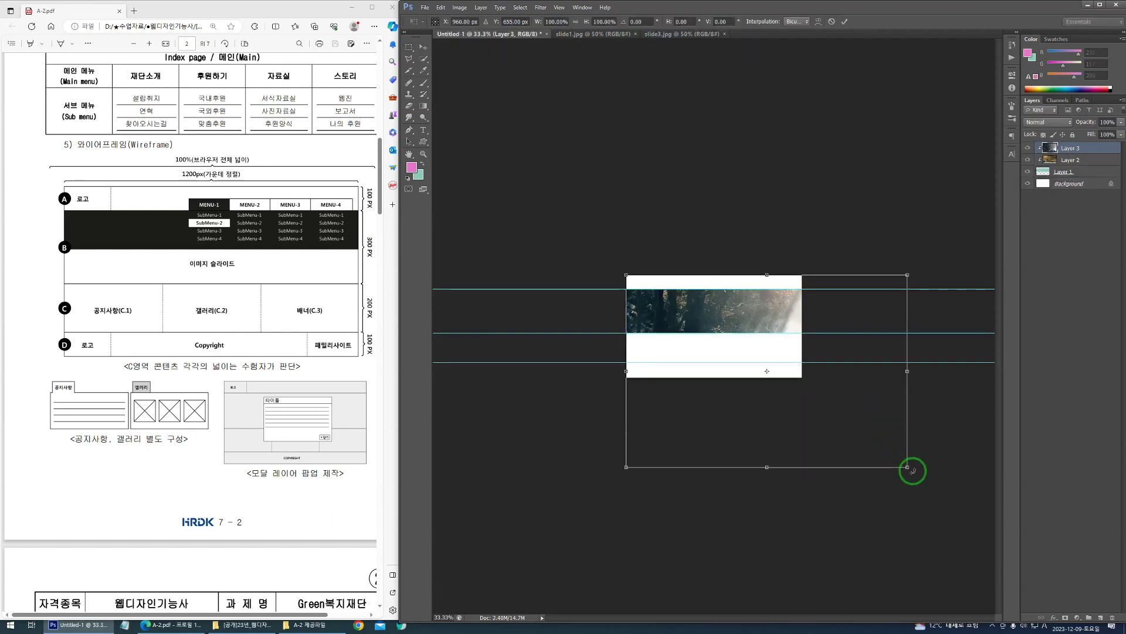
drag(909, 467, 820, 373)
key(Return)
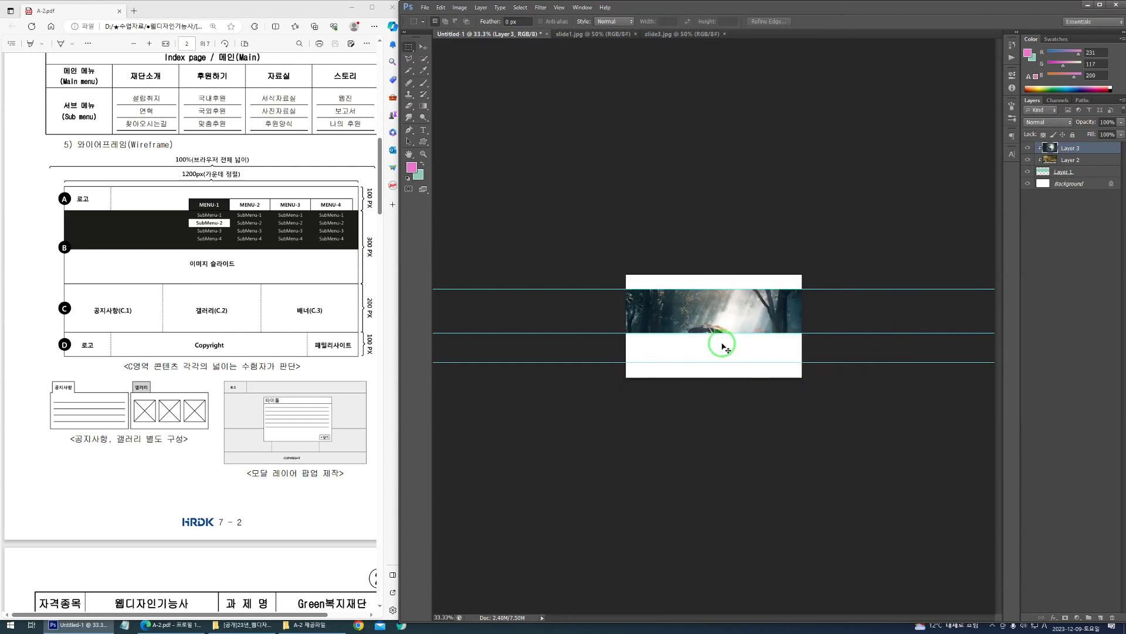
drag(725, 347, 724, 320)
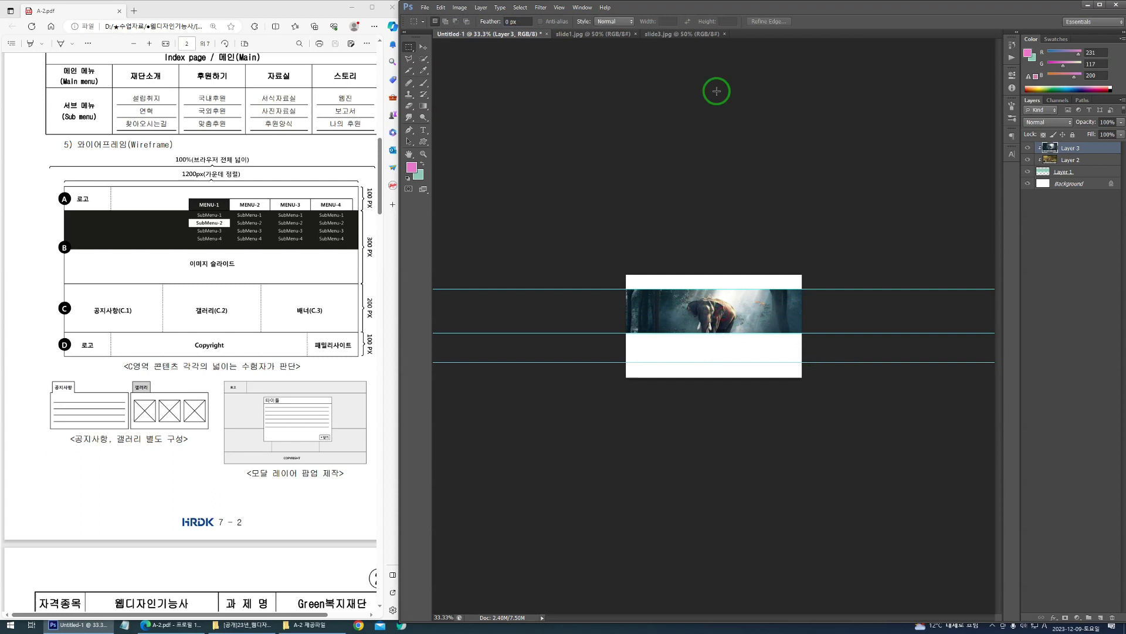
Step: Copy the whole slide3.jpg image, close that file, paste the image into the layout document and clip it to the band layer
click(674, 36)
key(ctrl+w)
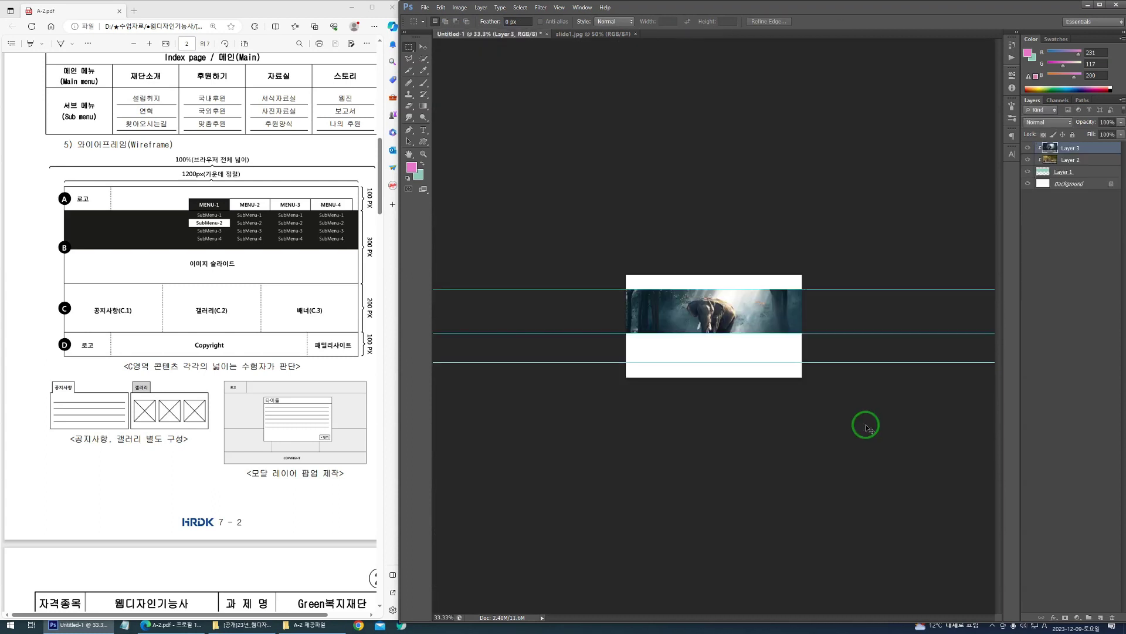
key(ctrl+v)
key(ctrl+t)
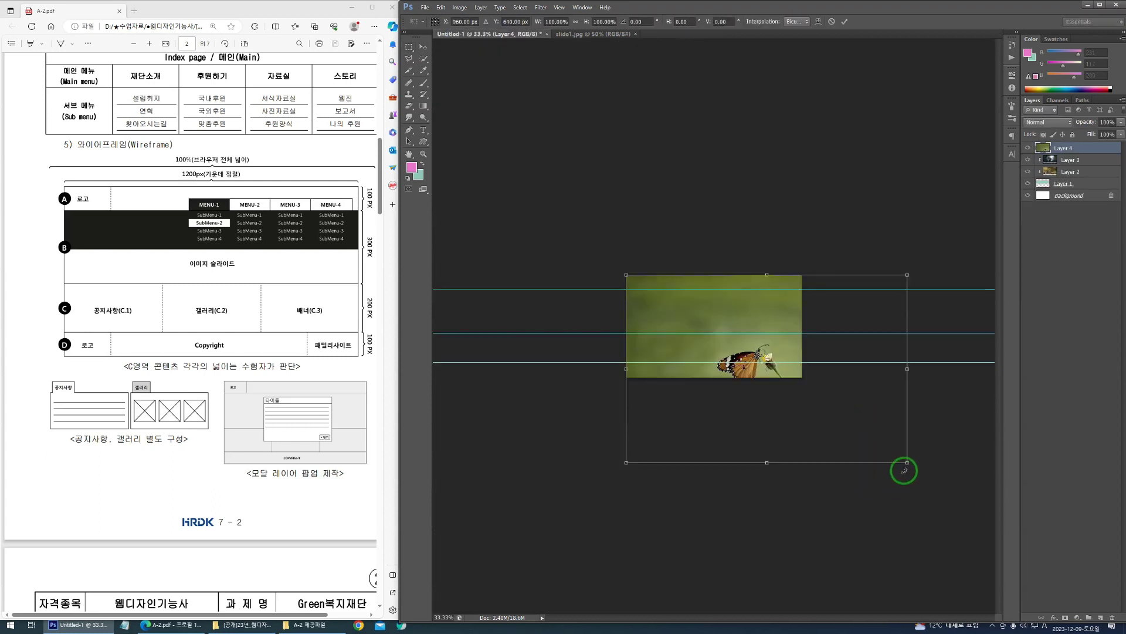
key(Escape)
key(ctrl+alt+g)
Step: Scale the clipped butterfly image to about 63%, position it within the slide band, and close slide1.jpg
key(ctrl+t)
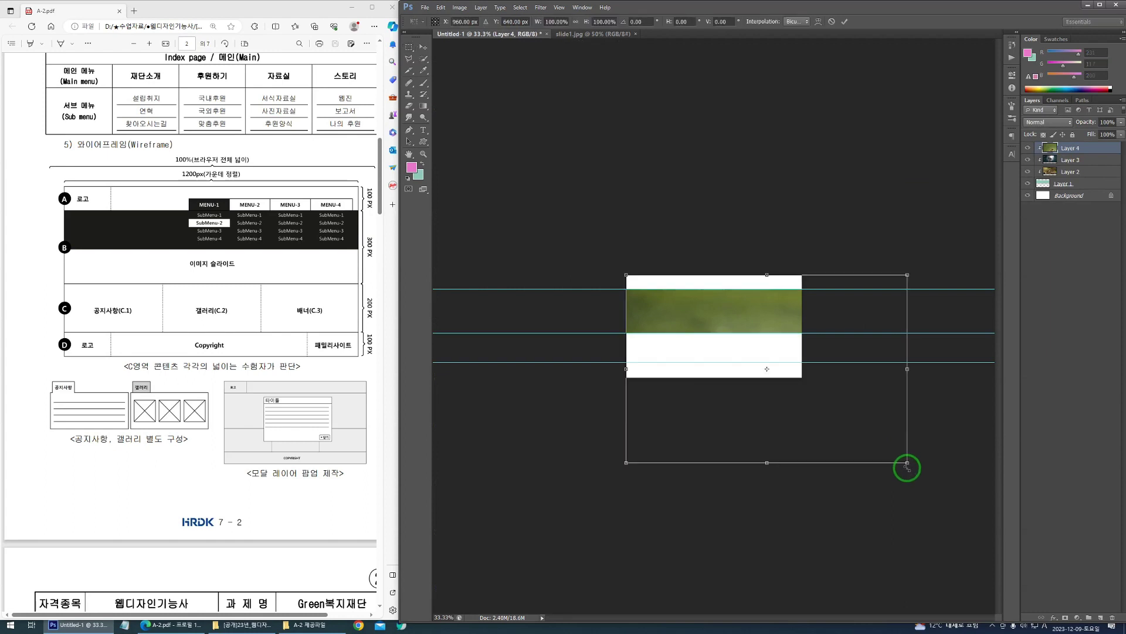
drag(908, 463, 812, 372)
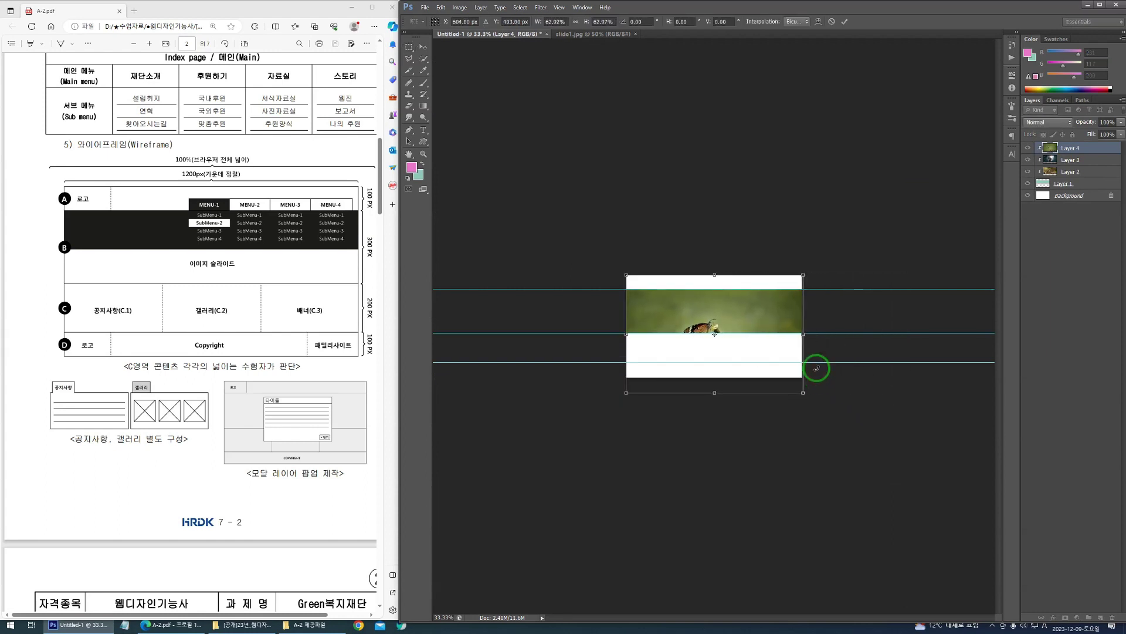
key(Return)
drag(776, 314, 767, 276)
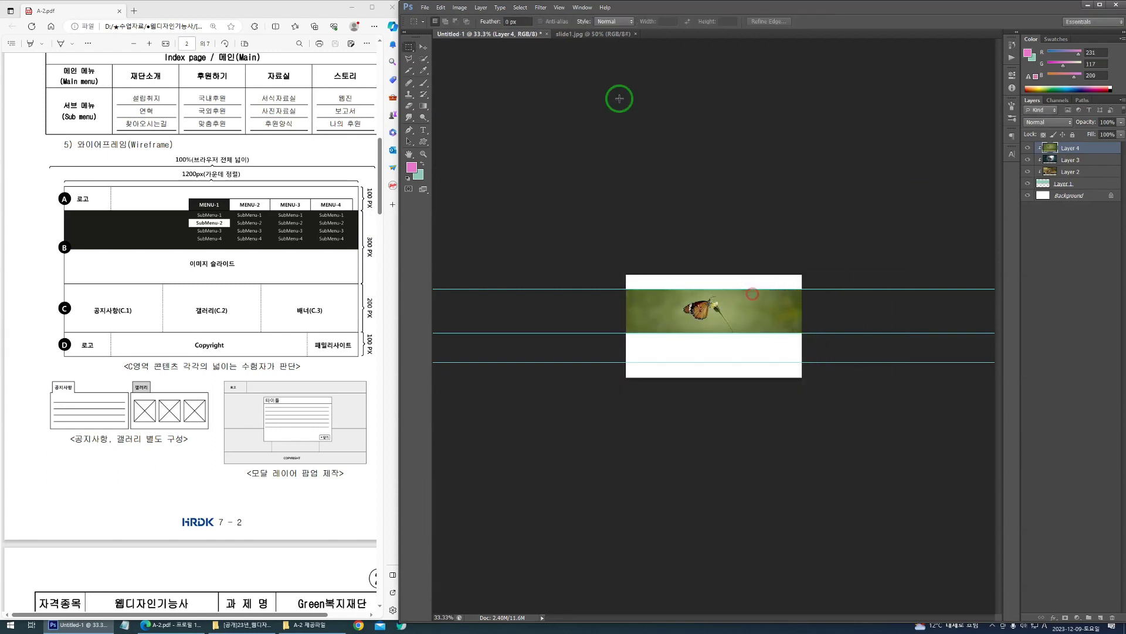
click(570, 36)
key(ctrl+w)
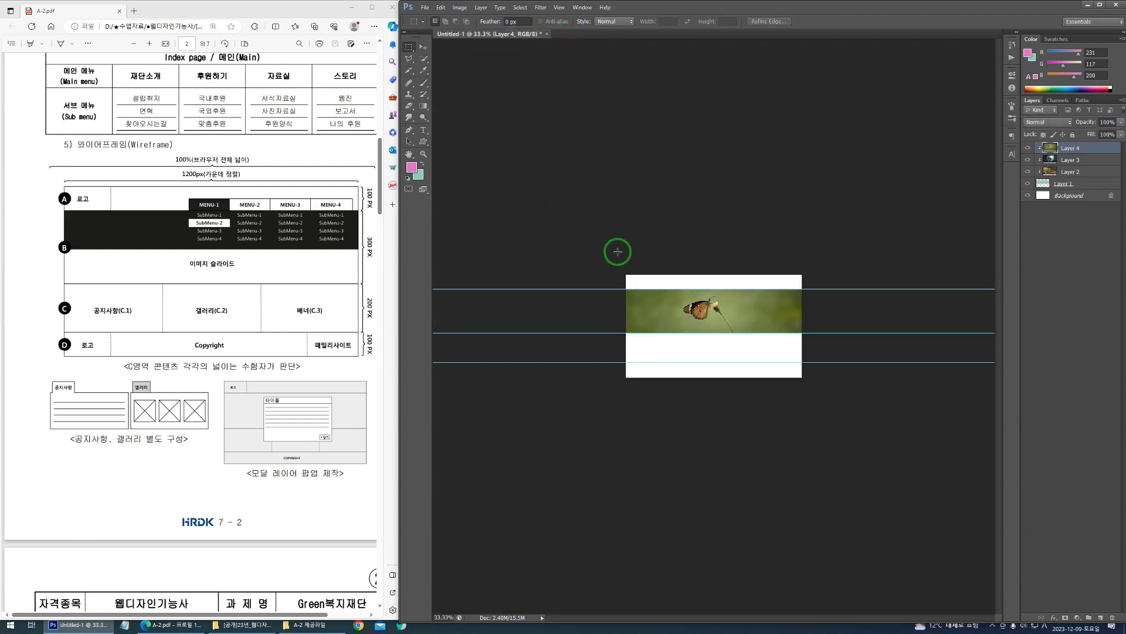
Step: Check the slide images at 100% by hiding the butterfly and elephant layers in turn and showing both again
key(ctrl+1)
click(1037, 226)
click(1024, 150)
click(1026, 161)
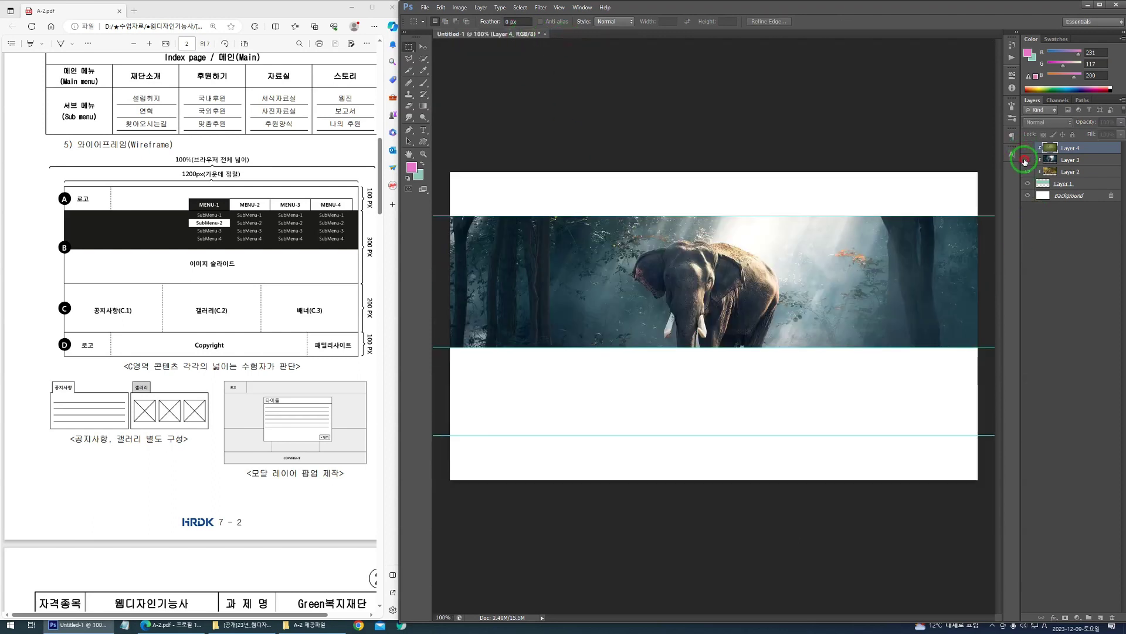
click(1028, 150)
click(1028, 161)
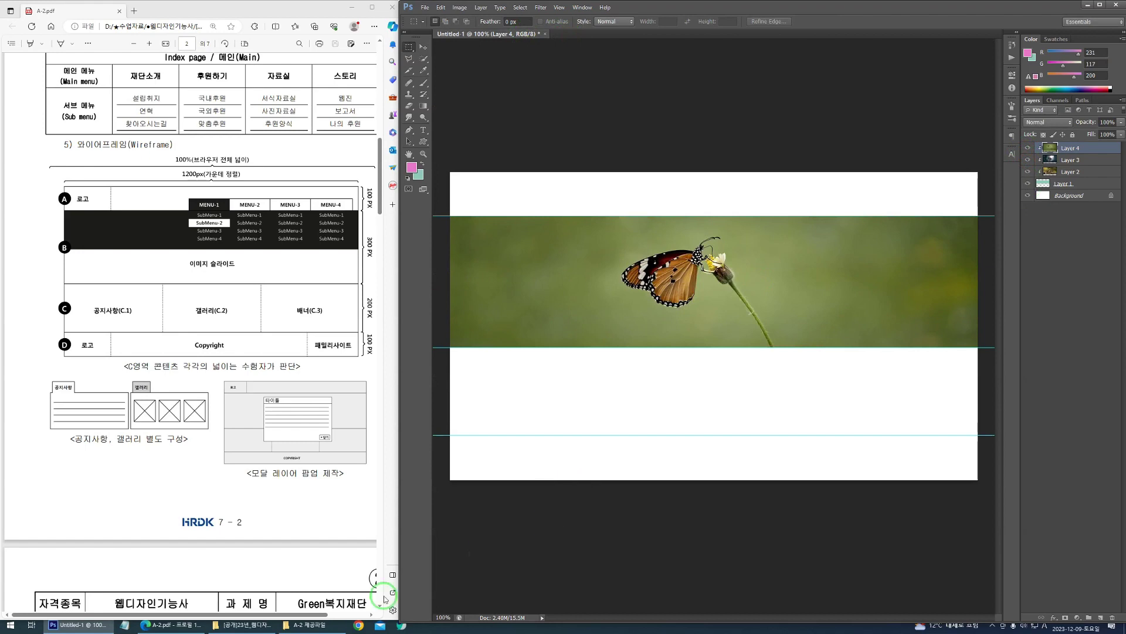
Step: Open the supplied text file from the A-2 제공파일 folder, enlarge its text to 200% and place its window beside the layout document
click(324, 622)
double_click(586, 311)
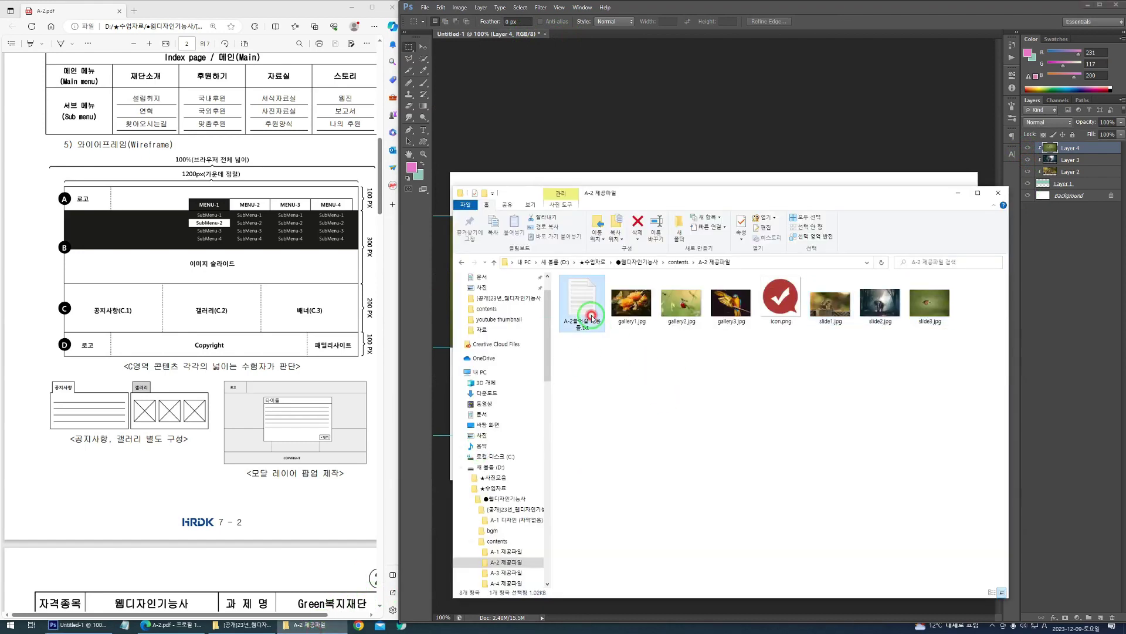
scroll(583, 297, up, 10)
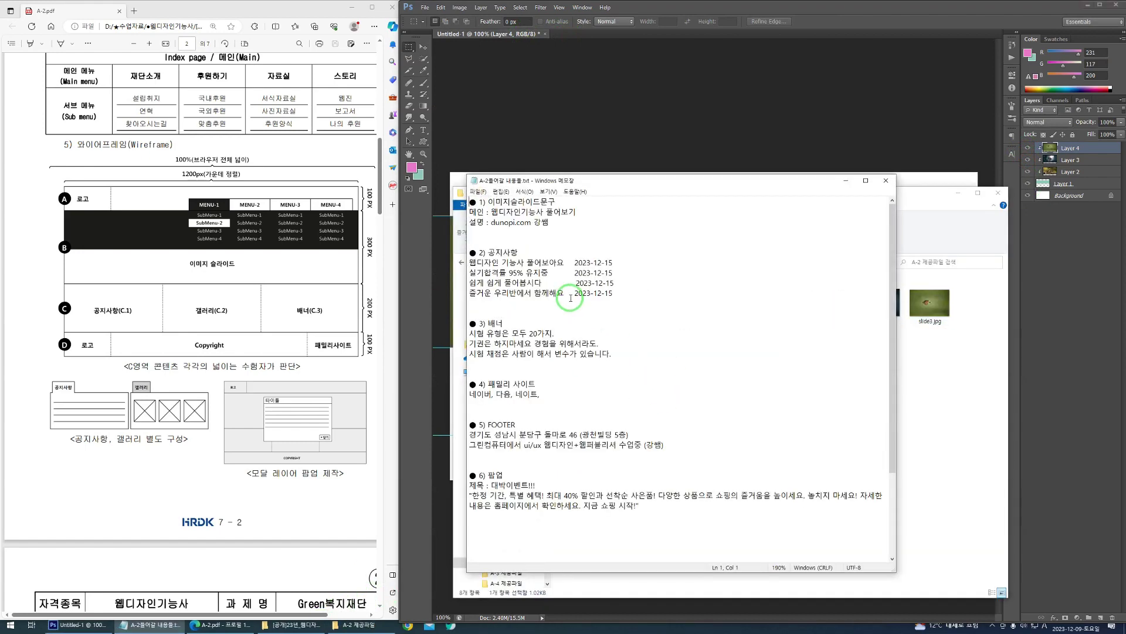
mouse_move(512, 235)
mouse_down()
mouse_move(601, 211)
mouse_move(494, 240)
mouse_up()
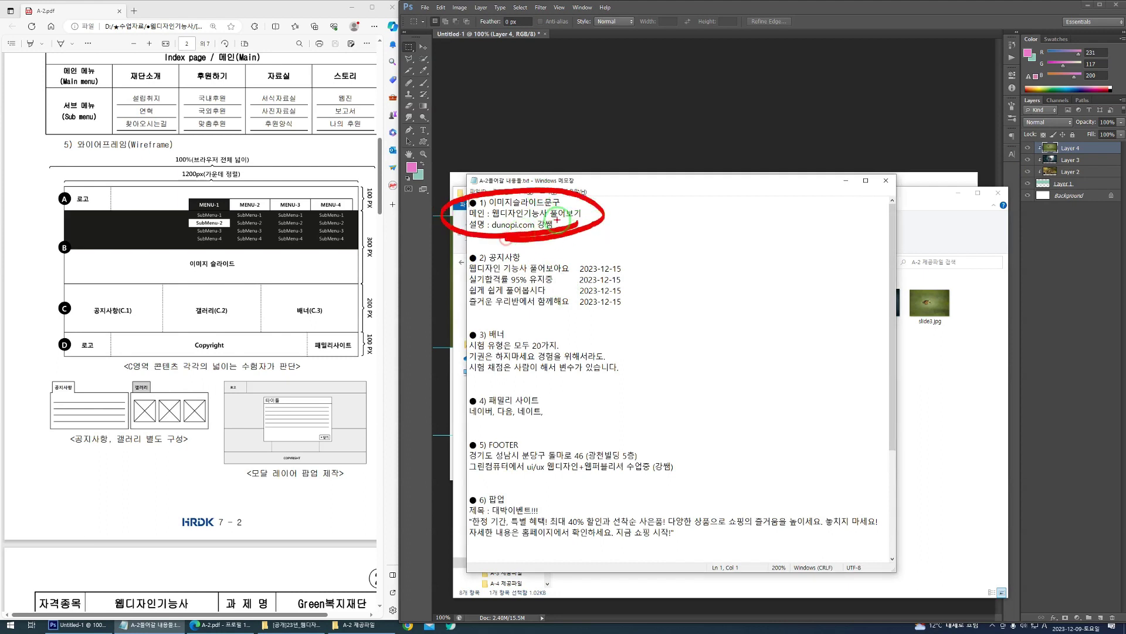
key(Escape)
drag(528, 177, 525, 198)
mouse_move(578, 247)
mouse_down()
mouse_move(436, 236)
mouse_move(573, 249)
mouse_move(578, 234)
mouse_up()
key(Escape)
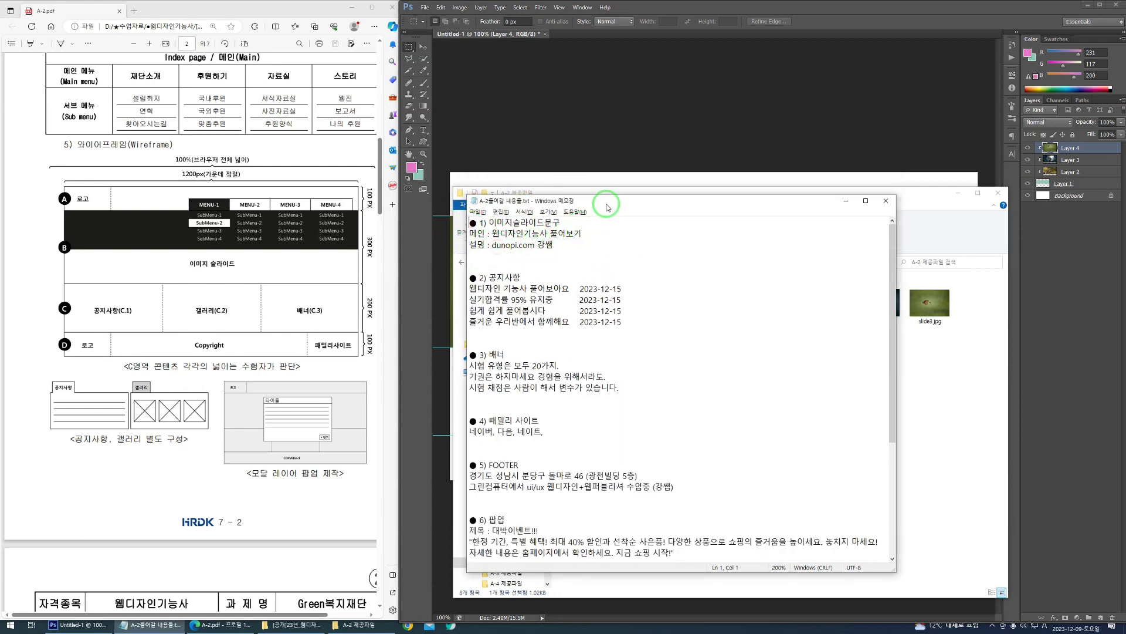
drag(621, 201, 339, 212)
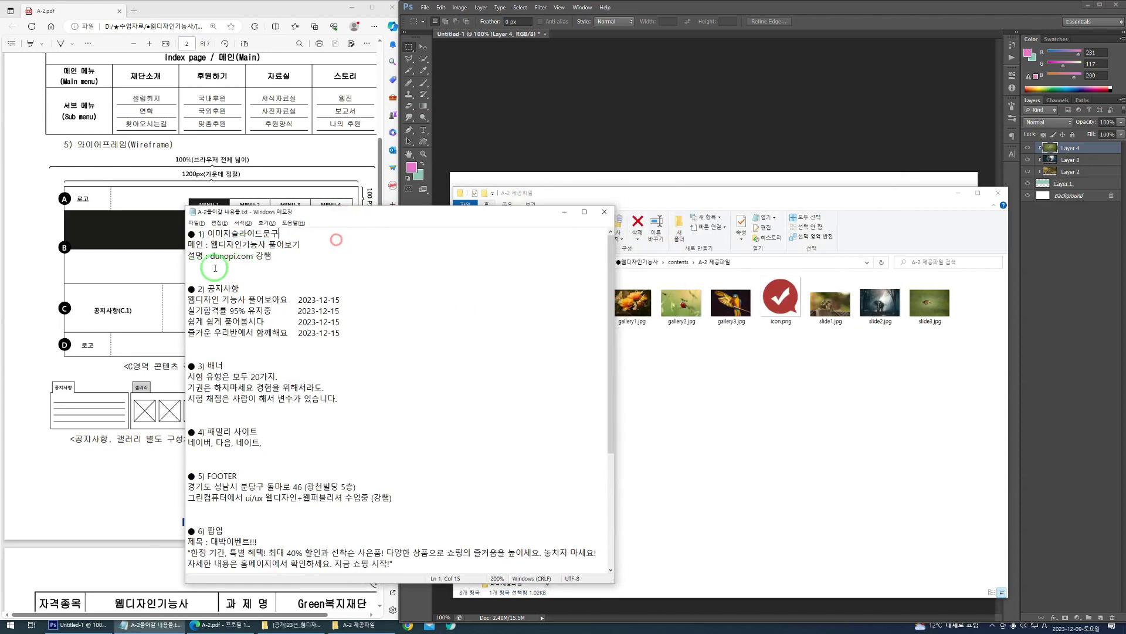
Step: Copy the main slogan 웹디자인기능사 풀어보기 from the text file and add it as white text over the slide band
drag(188, 256, 278, 256)
drag(210, 244, 377, 241)
key(ctrl+c)
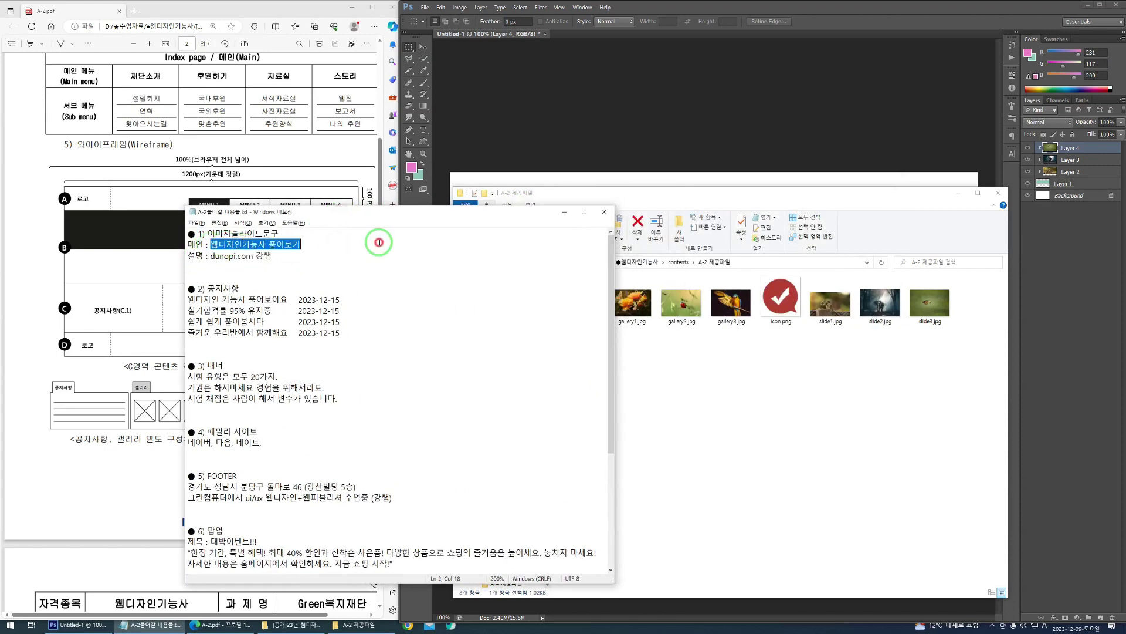
click(618, 163)
click(424, 131)
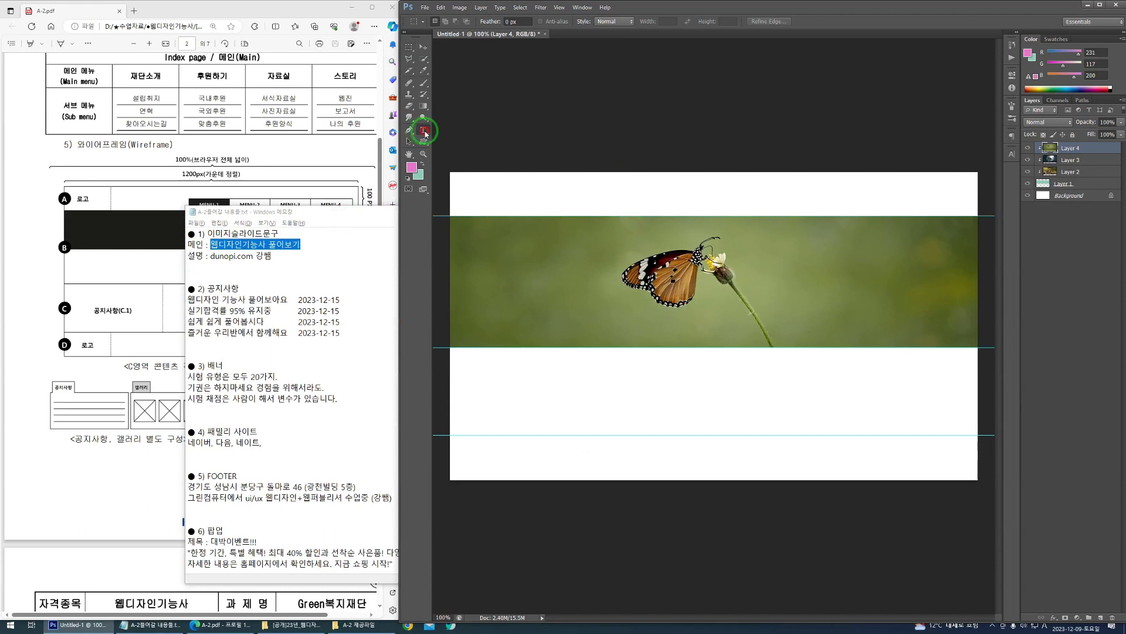
click(409, 181)
click(423, 164)
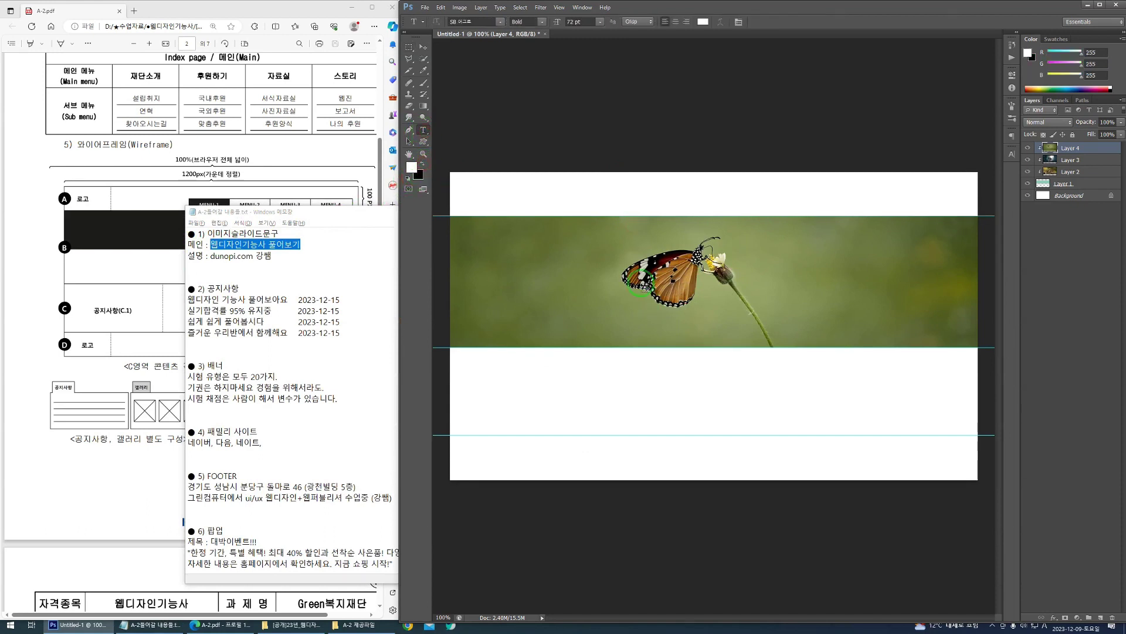
click(613, 256)
key(ctrl+v)
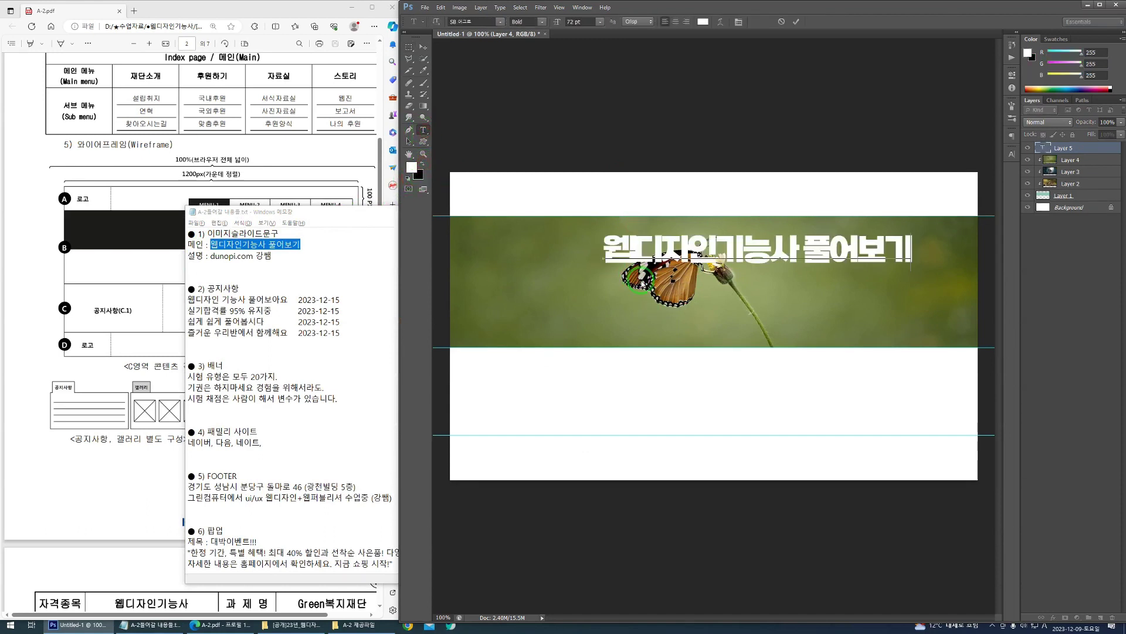
click(641, 282)
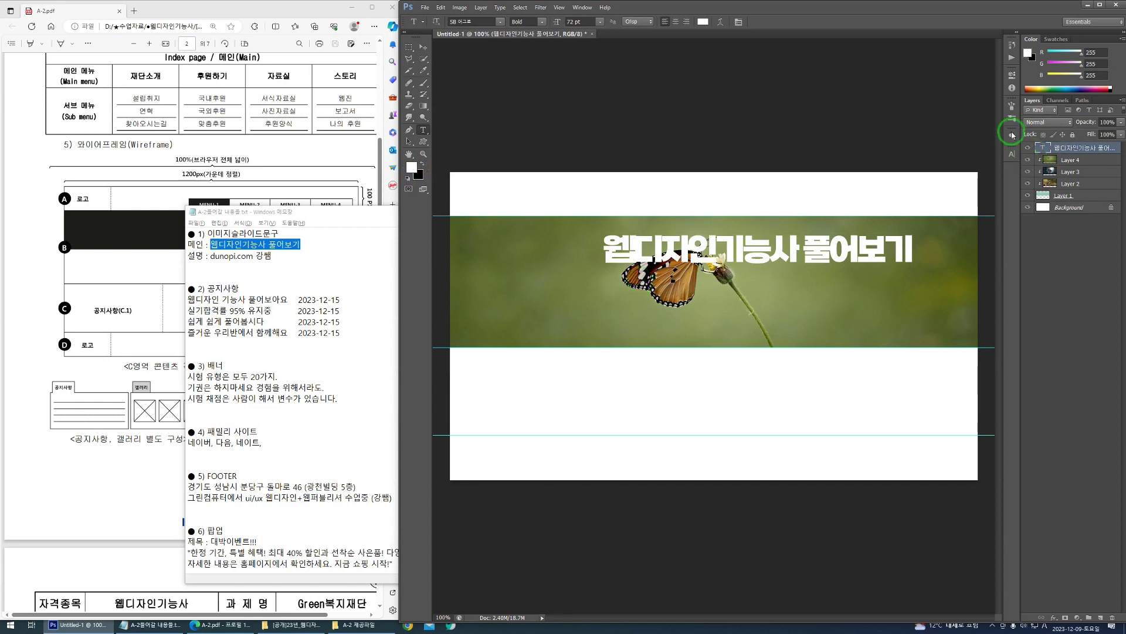
Step: Set the slogan's font to 맑은 고딕 at 60 pt and centre the text over the slide band
click(1012, 154)
click(946, 161)
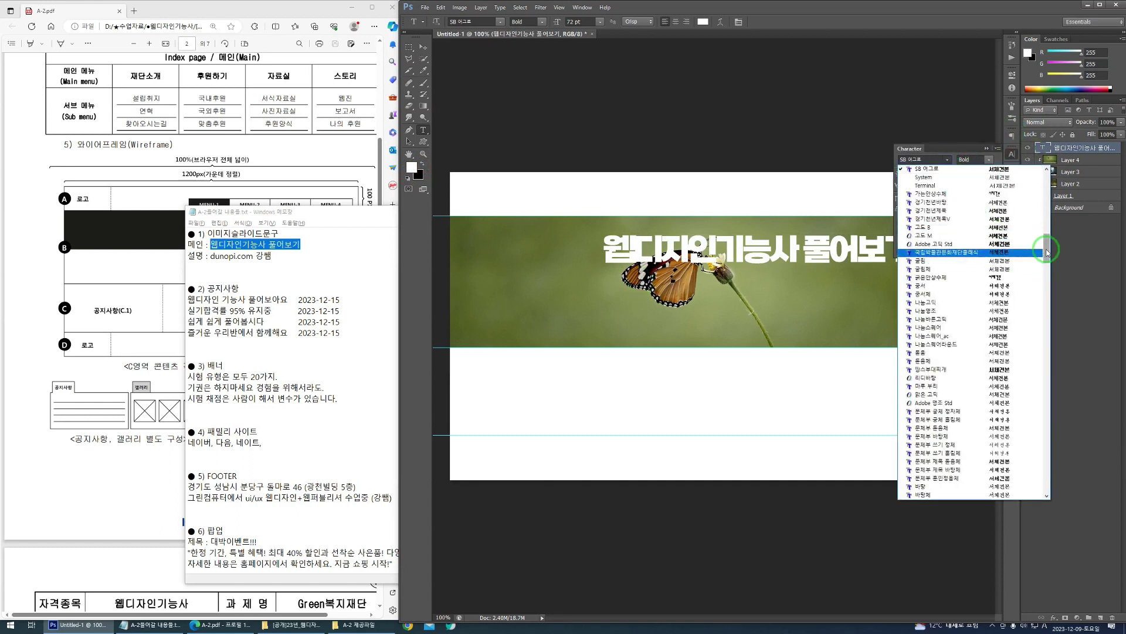
mouse_move(1047, 251)
mouse_down()
mouse_move(1048, 196)
mouse_move(1050, 253)
mouse_up()
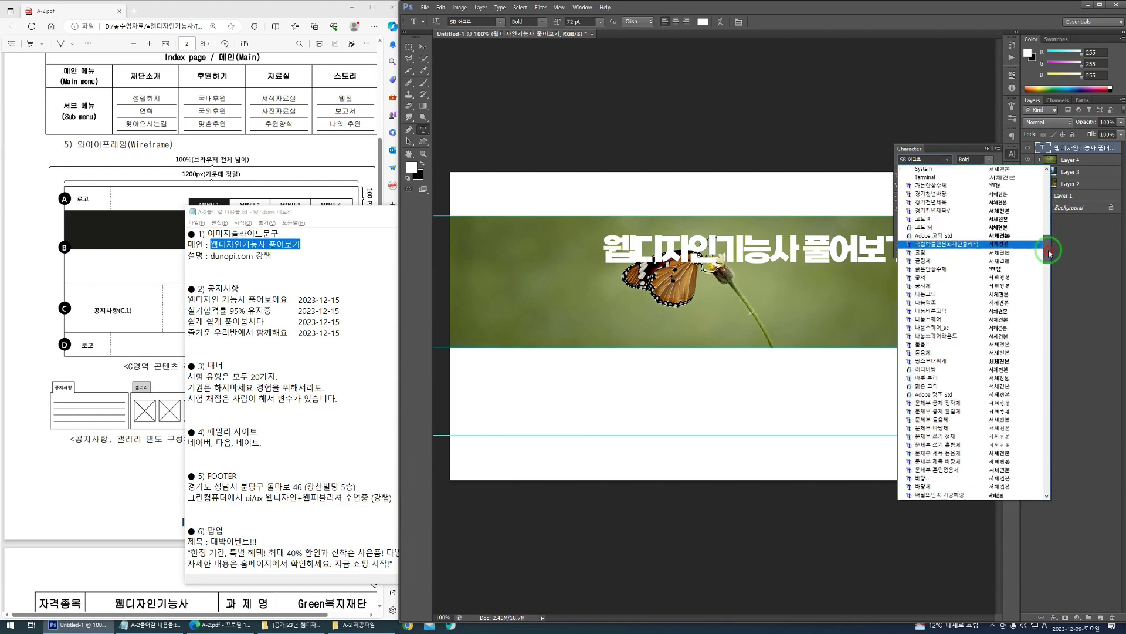
click(939, 386)
drag(806, 232, 742, 245)
click(926, 313)
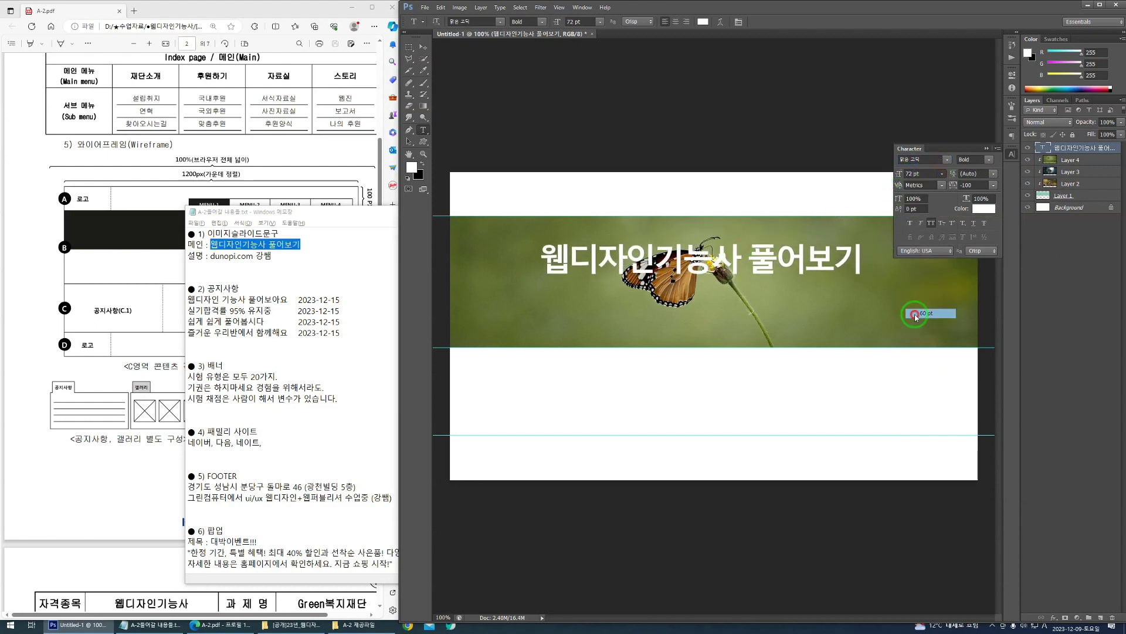
drag(782, 285, 804, 261)
key(Tab)
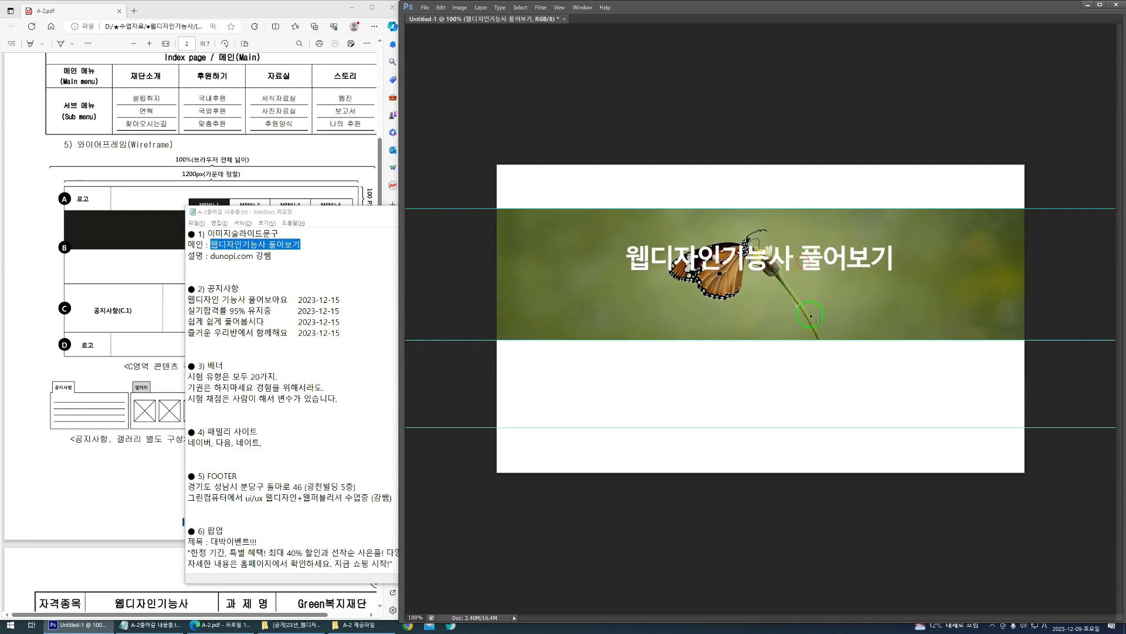
key(Tab)
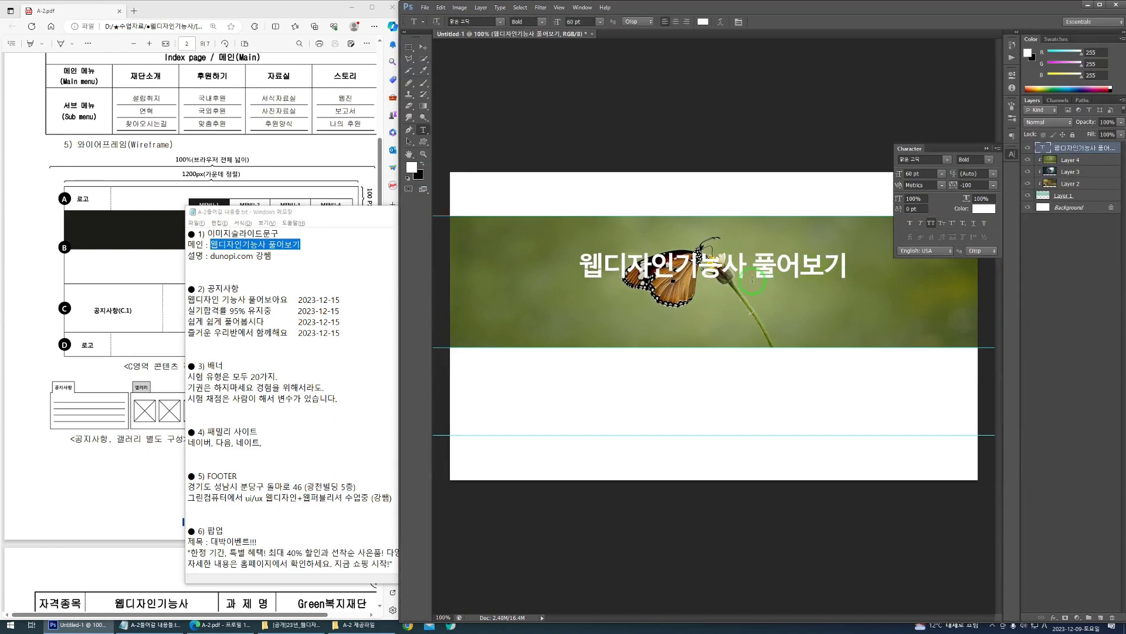
Step: Duplicate the slogan directly below itself and replace the copy's text with the image-slide description line from the text file
drag(795, 273, 795, 307)
click(211, 257)
drag(211, 256, 287, 253)
key(ctrl+c)
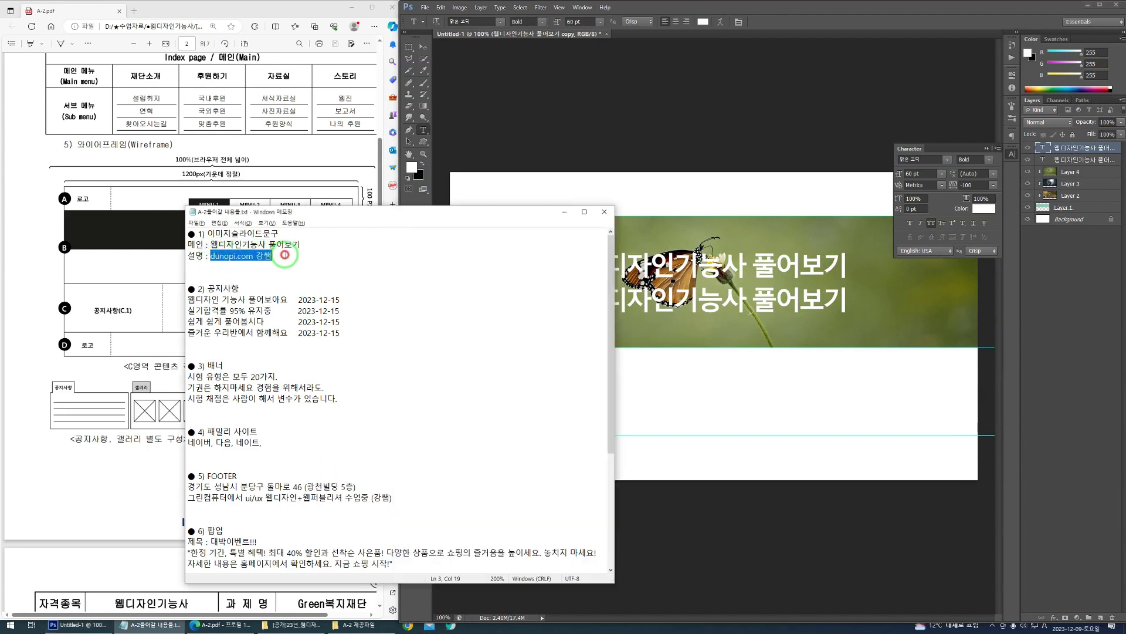
click(694, 311)
click(700, 302)
key(ctrl+a)
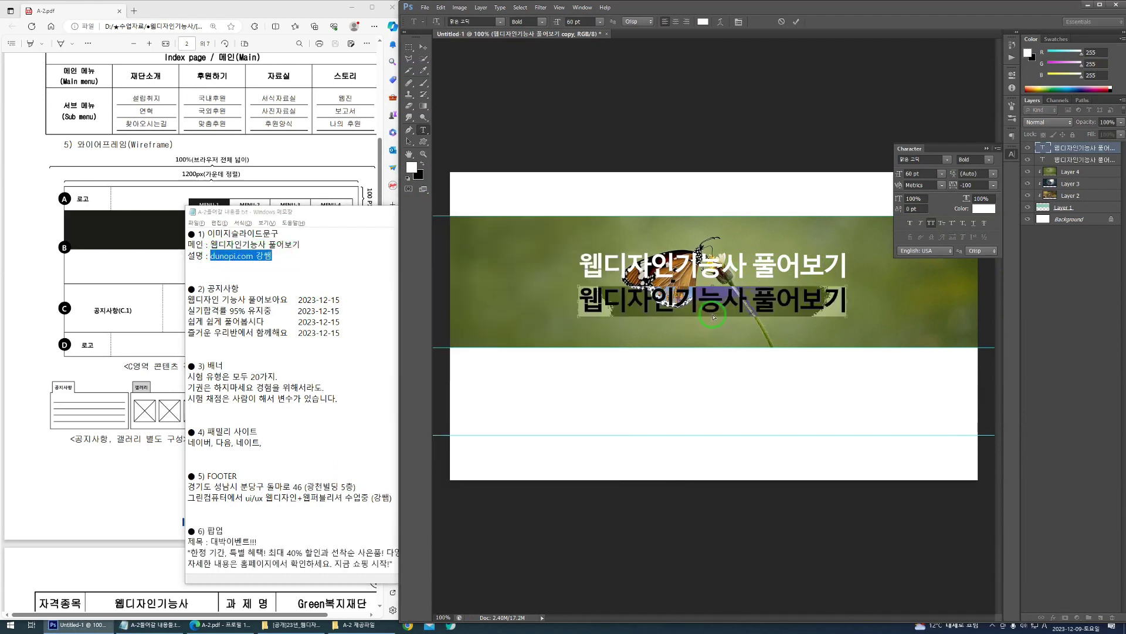
key(ctrl+v)
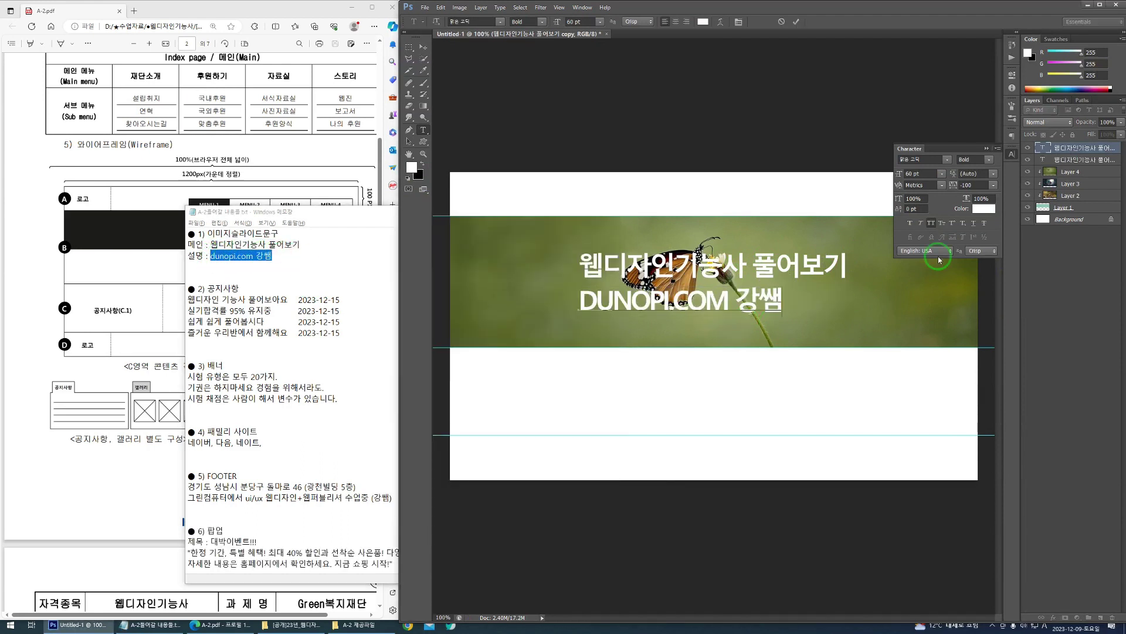
click(1037, 149)
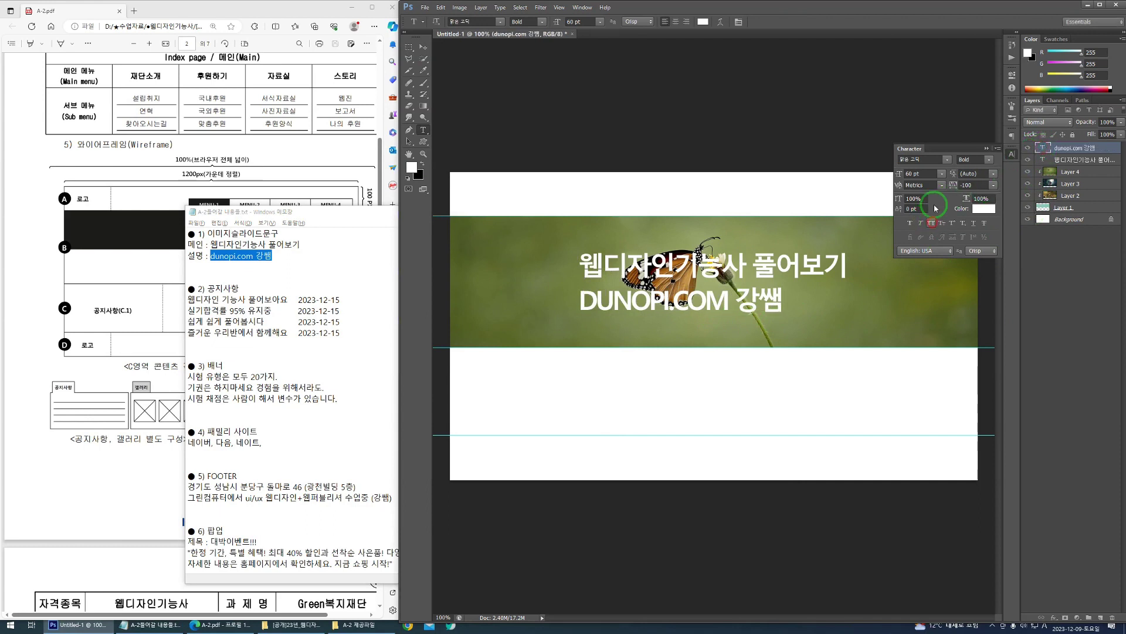
Step: Turn off All Caps for the description text, set it to 30 pt and centre it beneath the slogan
click(931, 223)
click(942, 174)
click(927, 283)
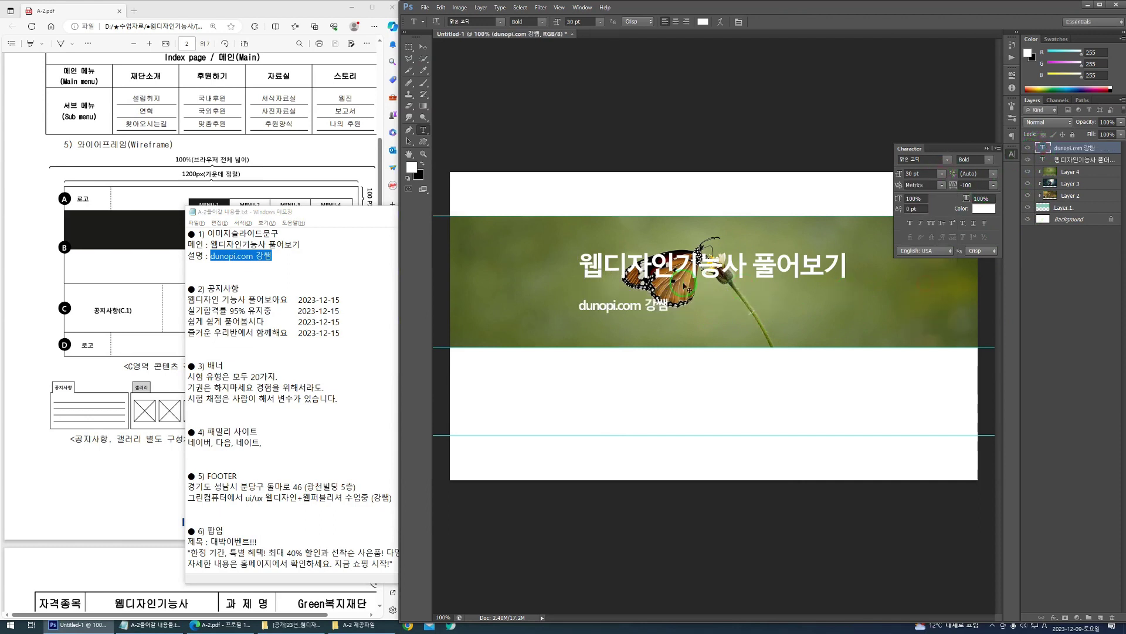
drag(668, 287, 757, 274)
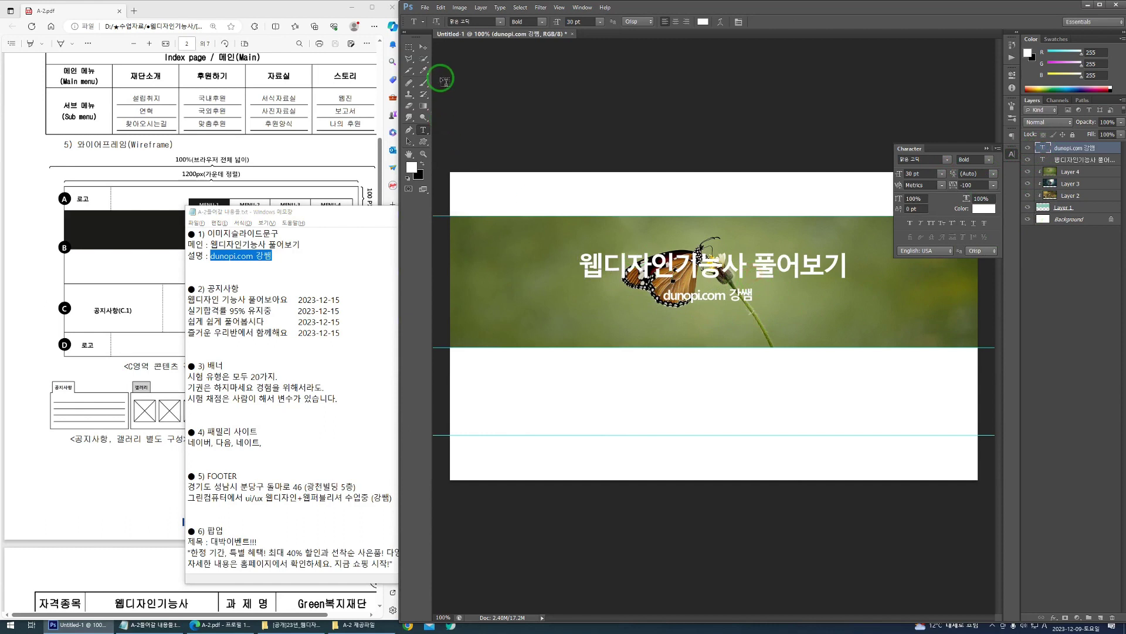
Step: Move the slogan and description text layers down together so they sit vertically centred in the slide band
key(Tab)
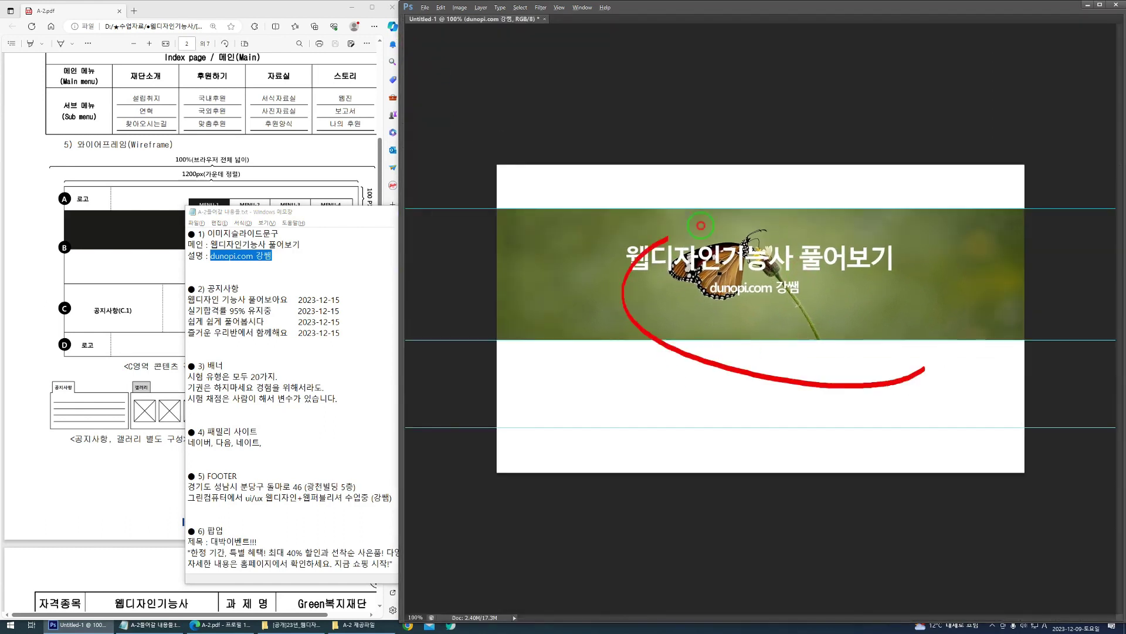
key(Down)
key(Down)
key(Down)
key(Down)
key(Down)
key(Down)
key(Down)
key(Down)
key(Down)
key(Down)
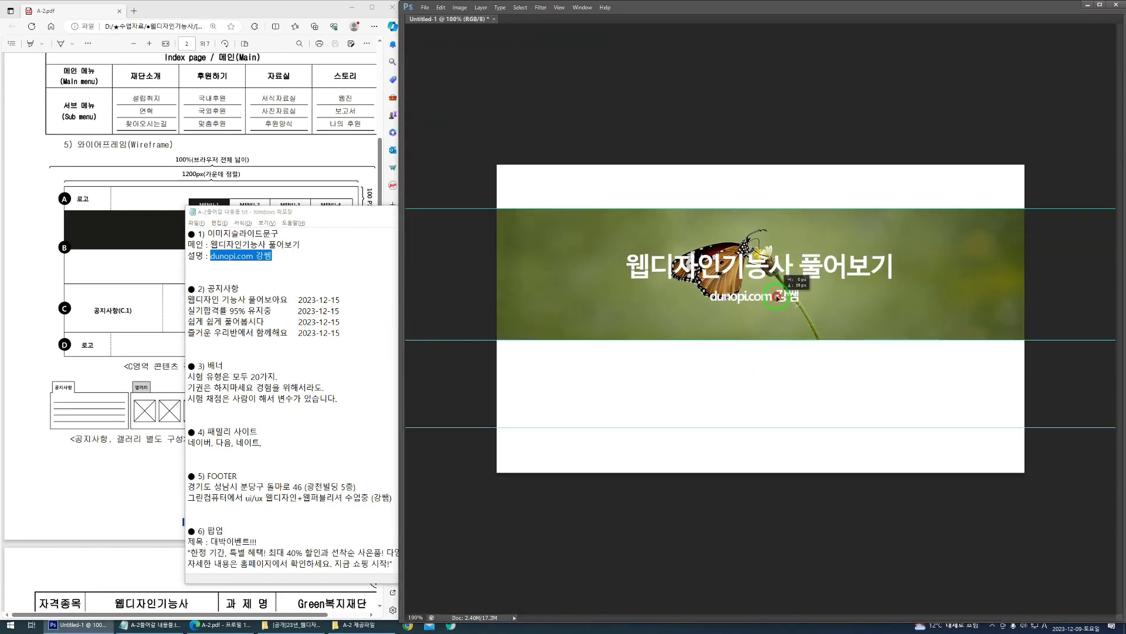
key(Tab)
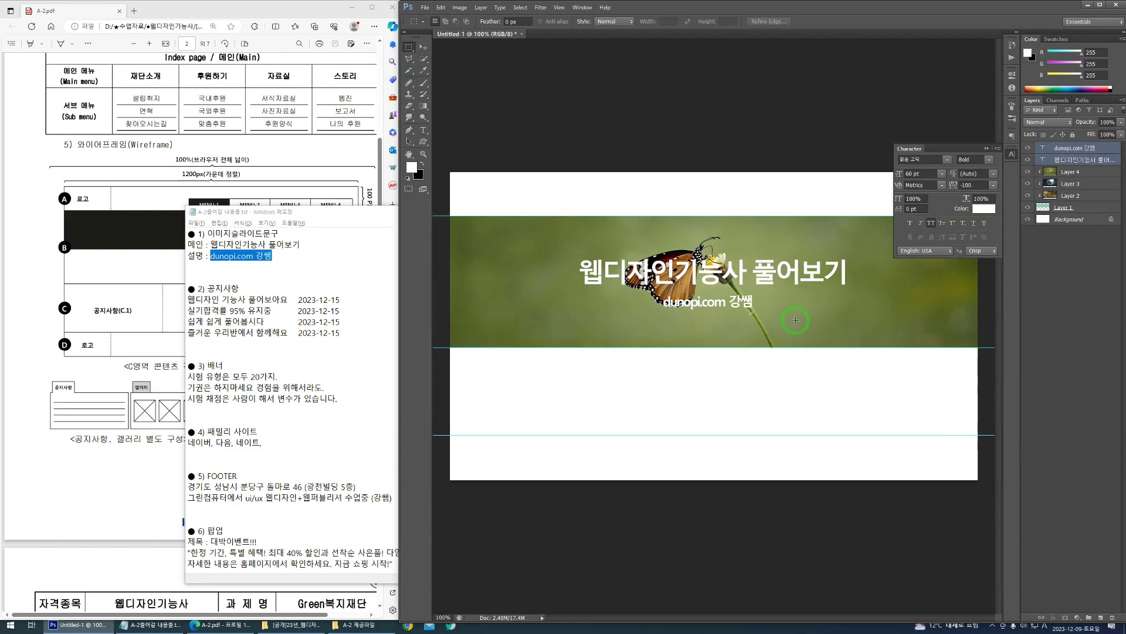
Step: Add a drop shadow with global light off and 0 px distance to the slogan, and copy that effect to the description text
ctrl+click(805, 289)
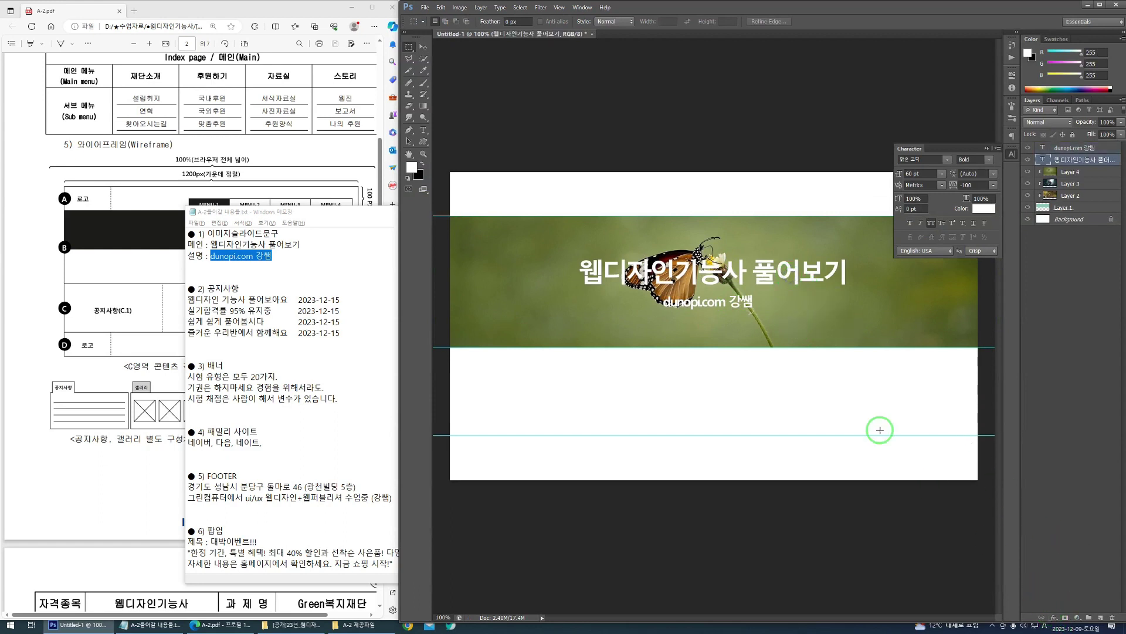
click(1053, 619)
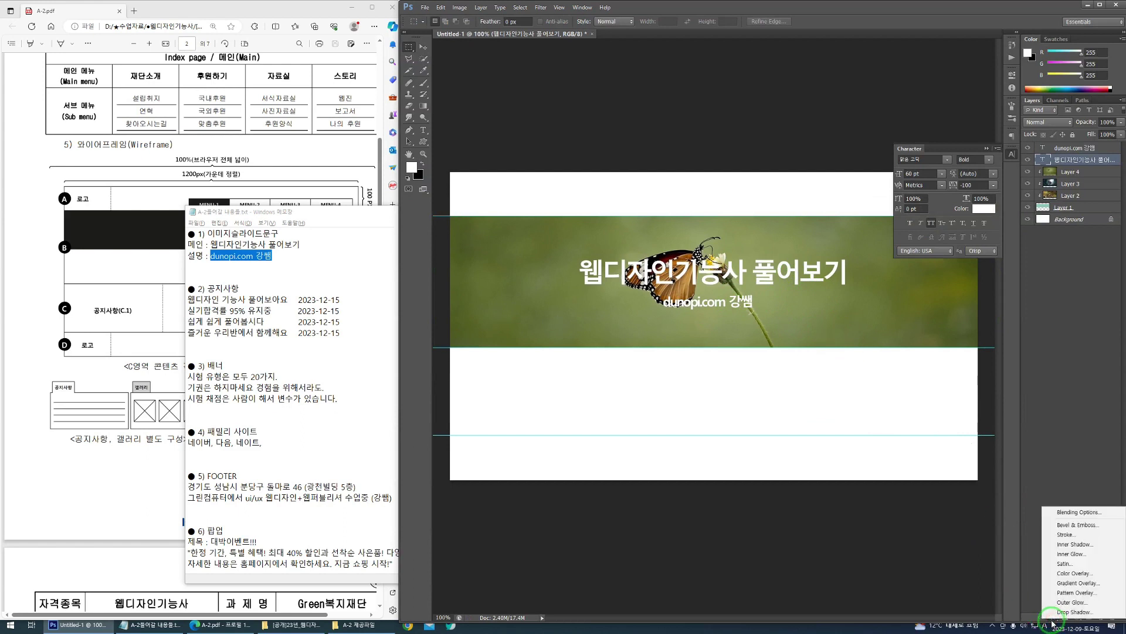
click(1054, 619)
click(1053, 619)
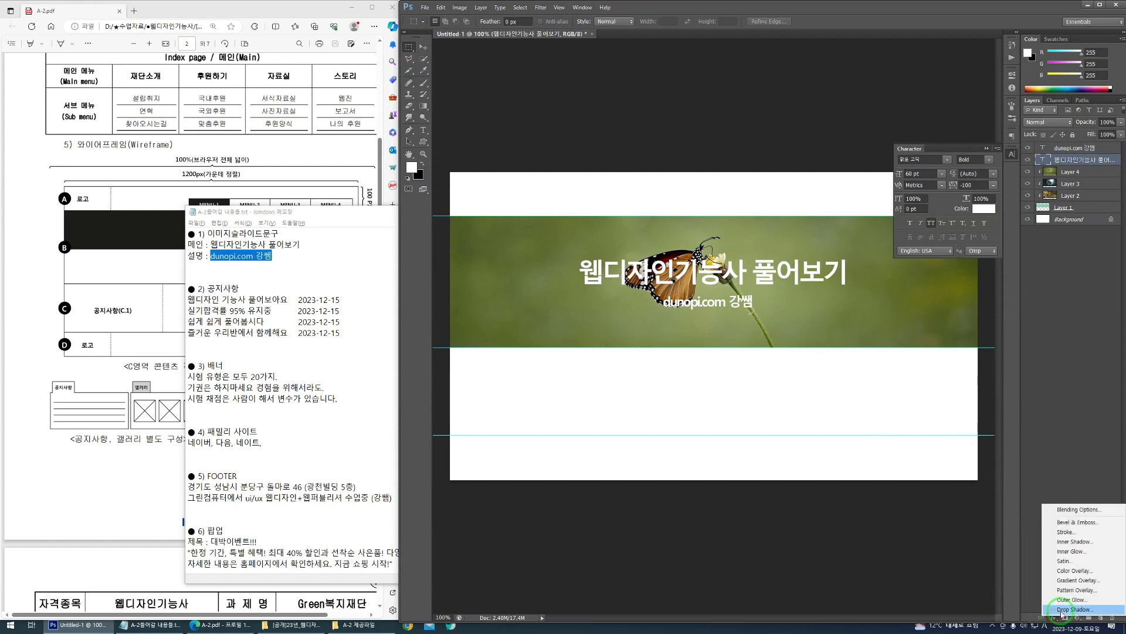
click(1063, 610)
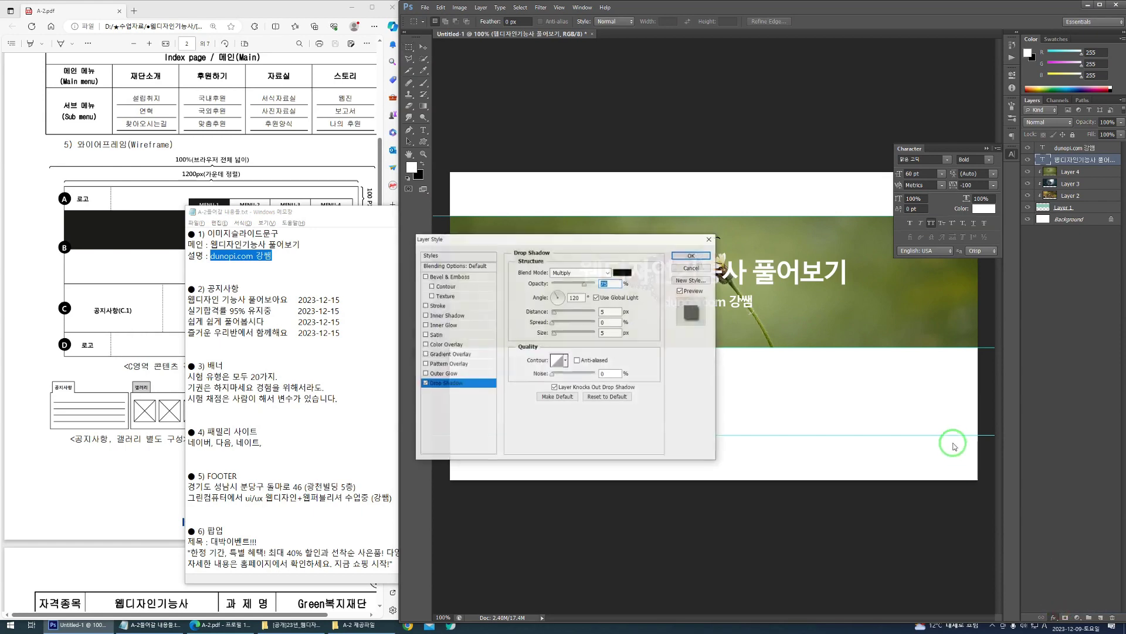
drag(611, 238, 846, 332)
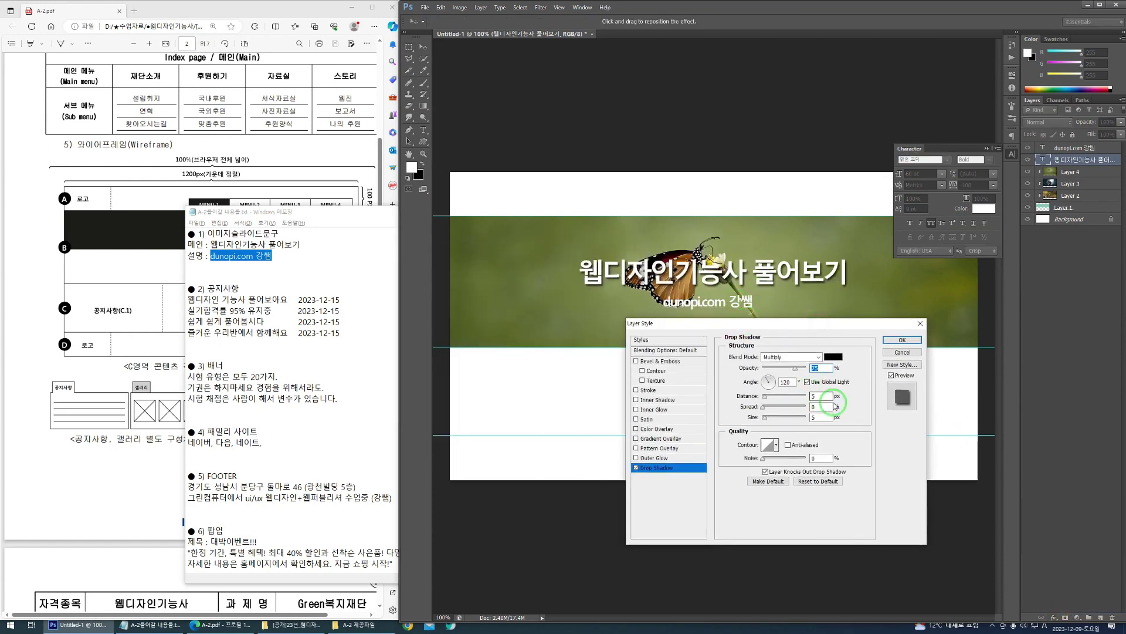
click(808, 382)
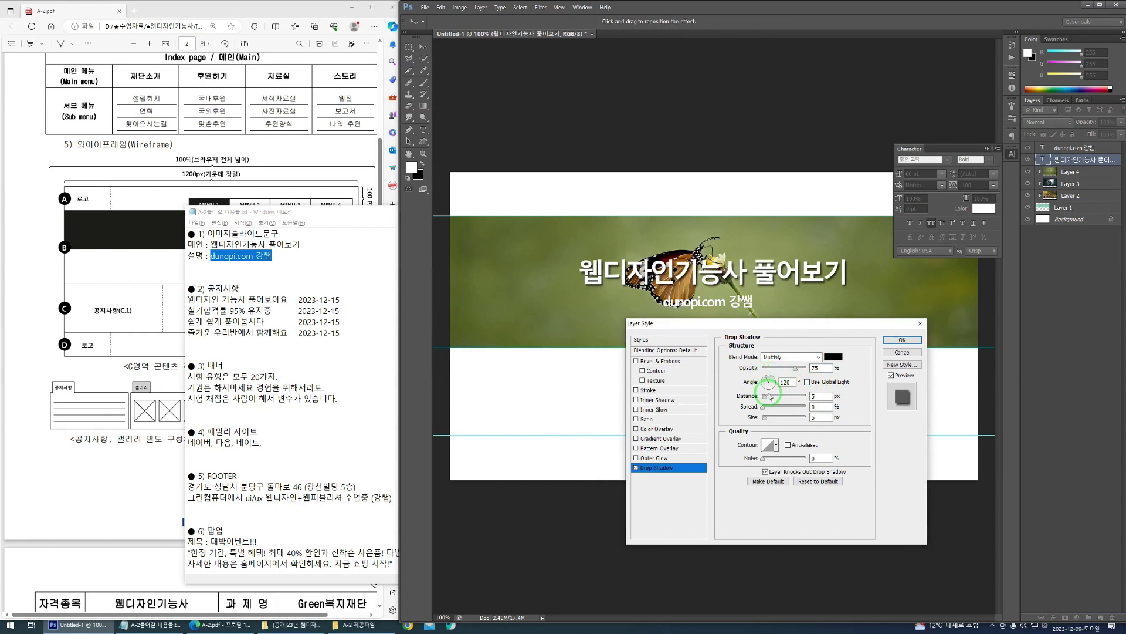
drag(765, 399, 768, 417)
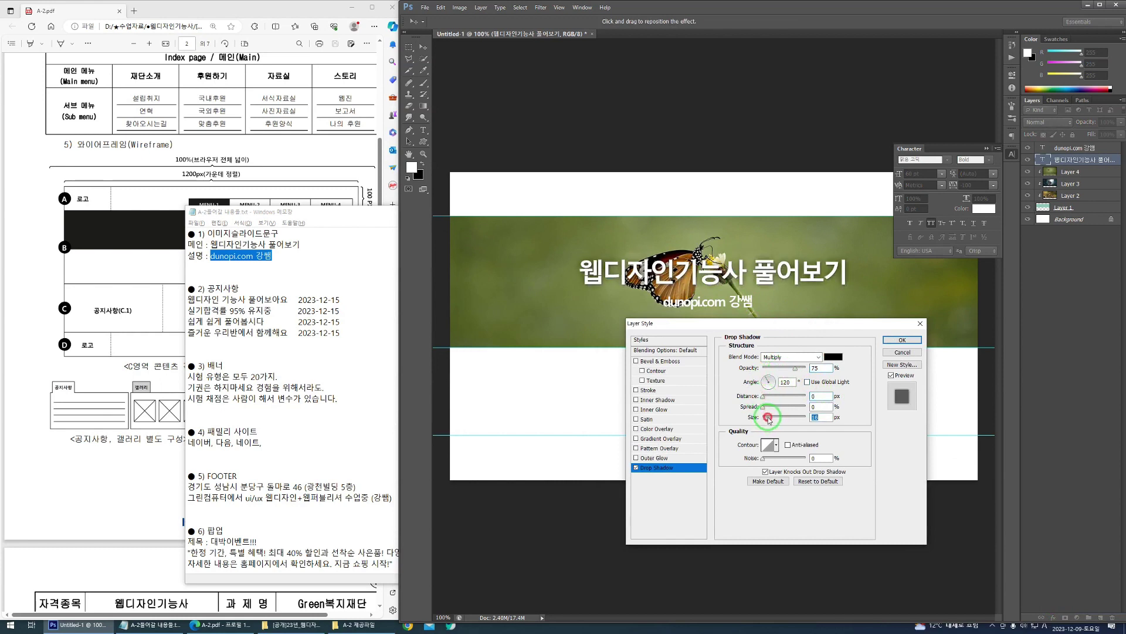
click(890, 345)
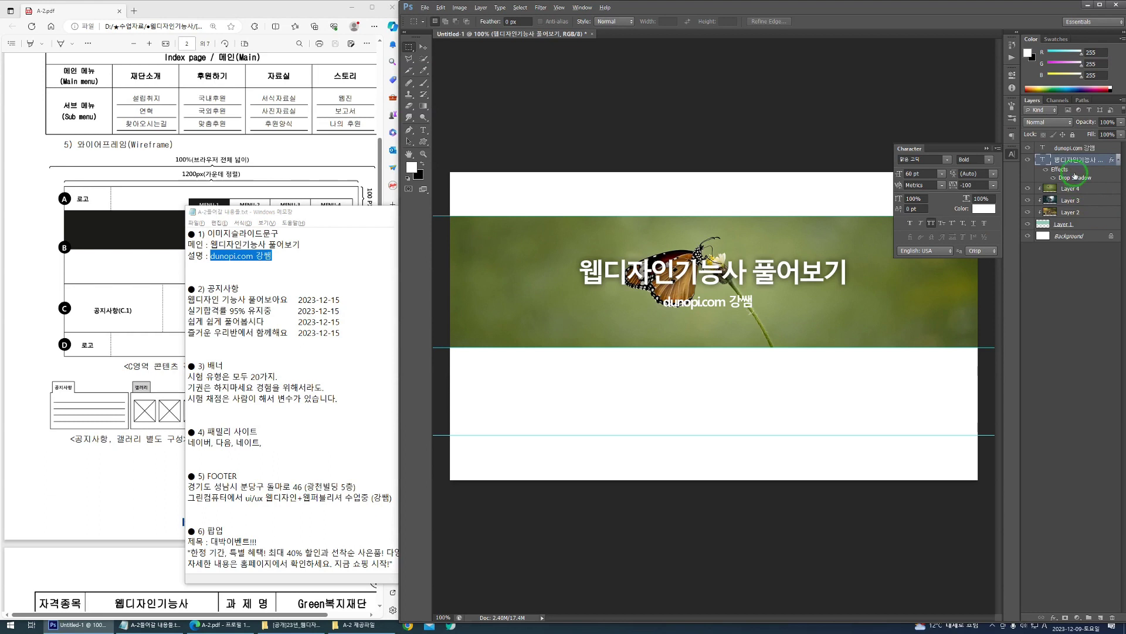
drag(1010, 152, 1046, 113)
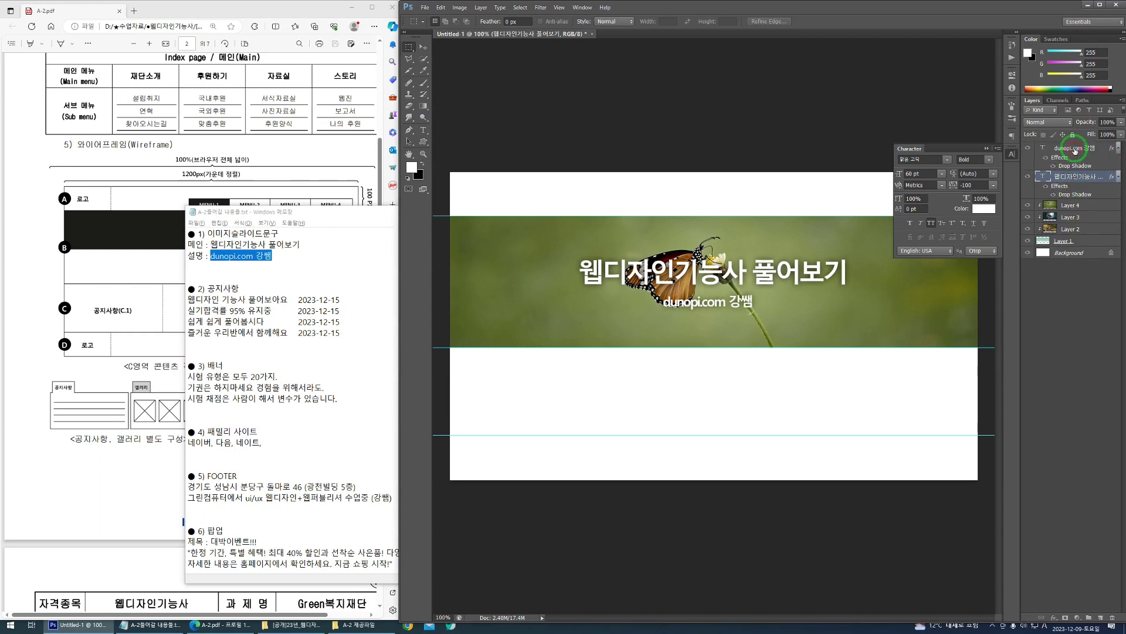
click(988, 147)
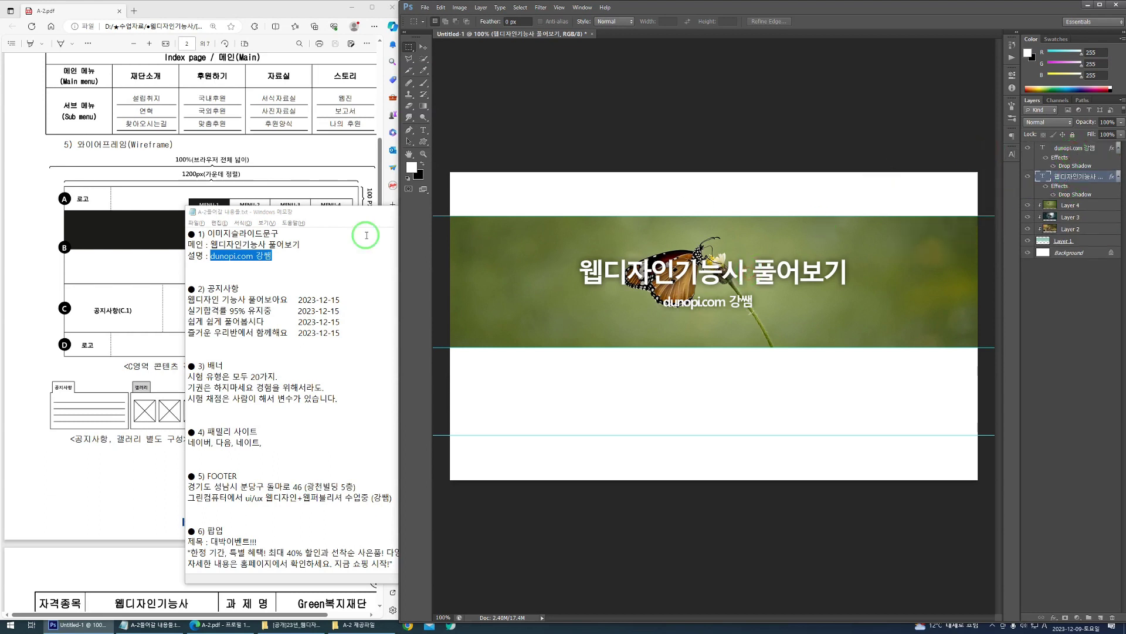
Step: Preview the slogan over the squirrel slide by toggling the visibility of Layer 4 and Layer 3 off and back on
click(124, 196)
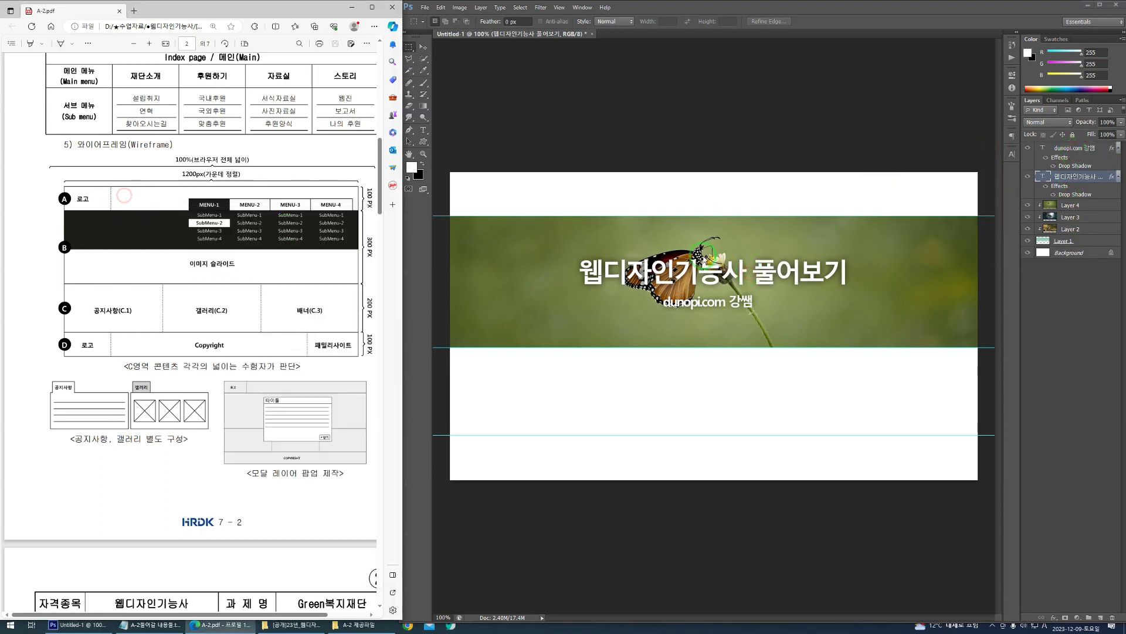
click(1027, 205)
click(1028, 217)
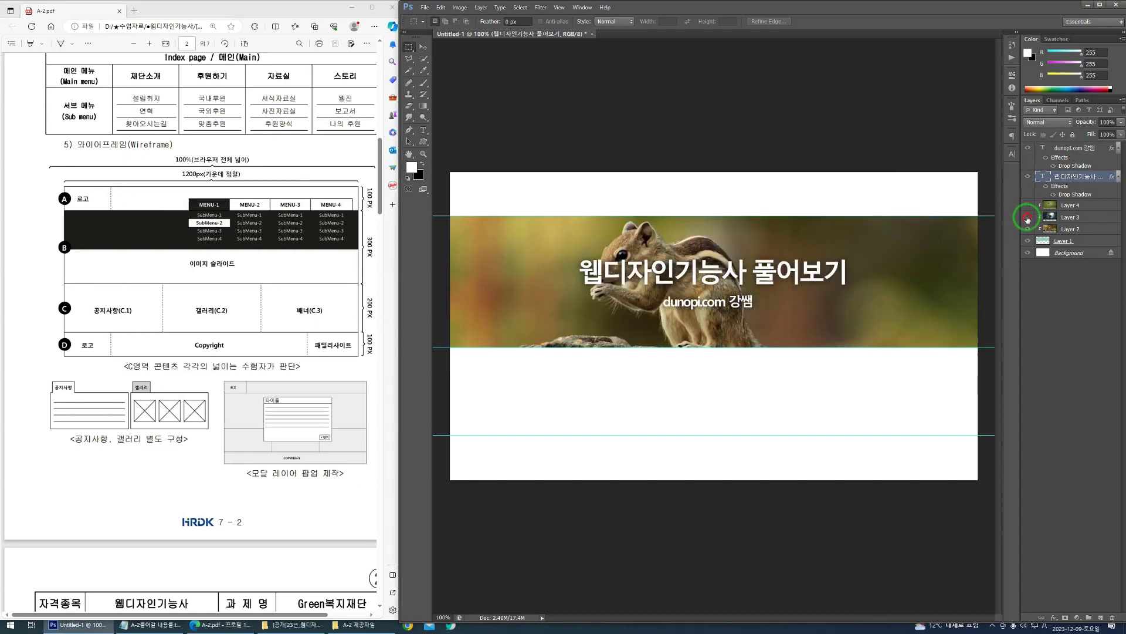
click(1027, 217)
click(1027, 206)
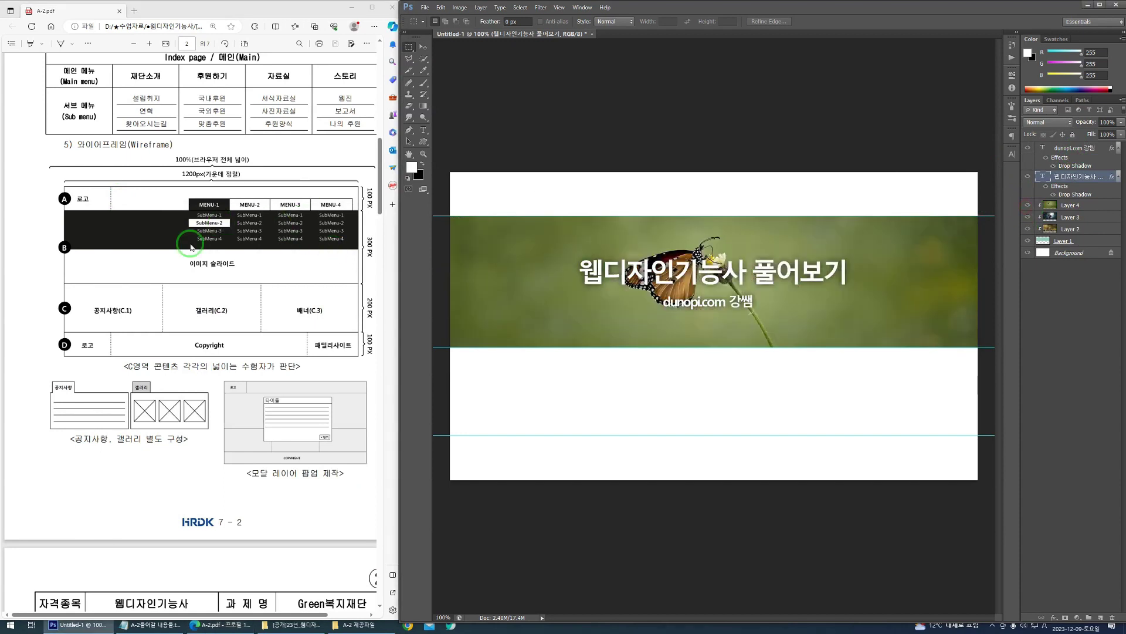
Step: Copy the name 「Green복지재단 from the brief's topic line and review the A.1 logo instructions
scroll(191, 328, up, 7)
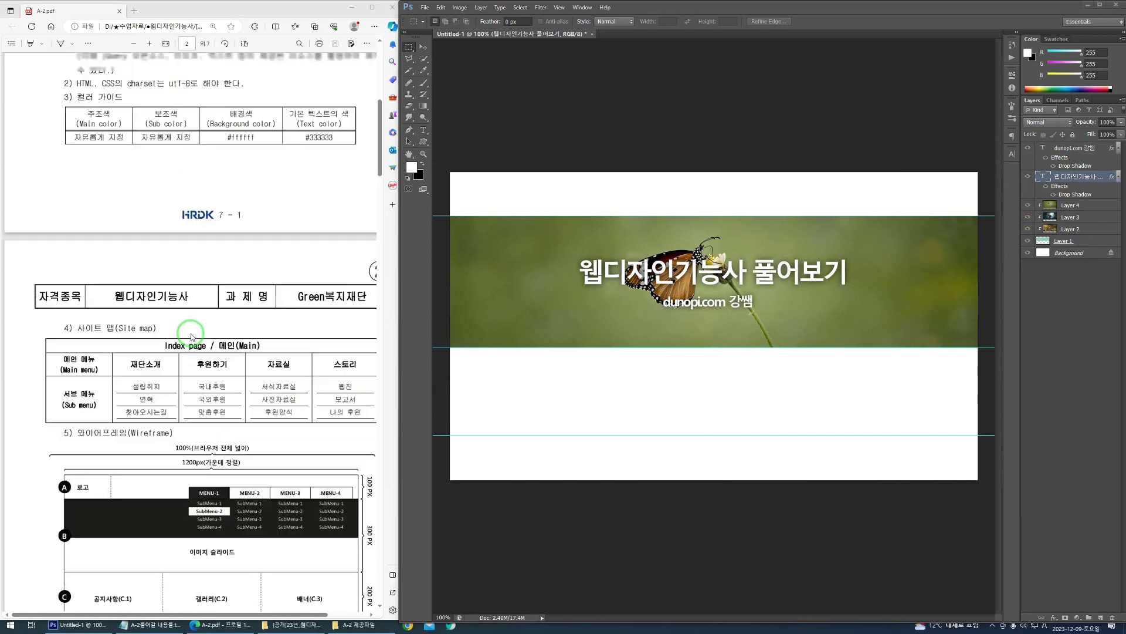
scroll(191, 336, up, 2)
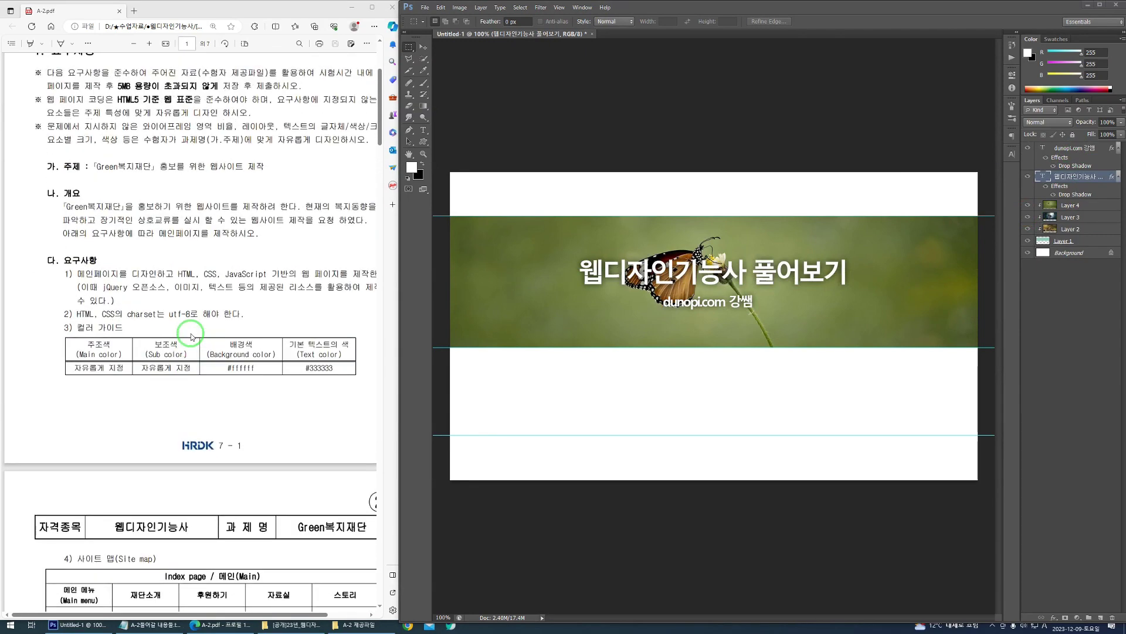
drag(92, 166, 149, 176)
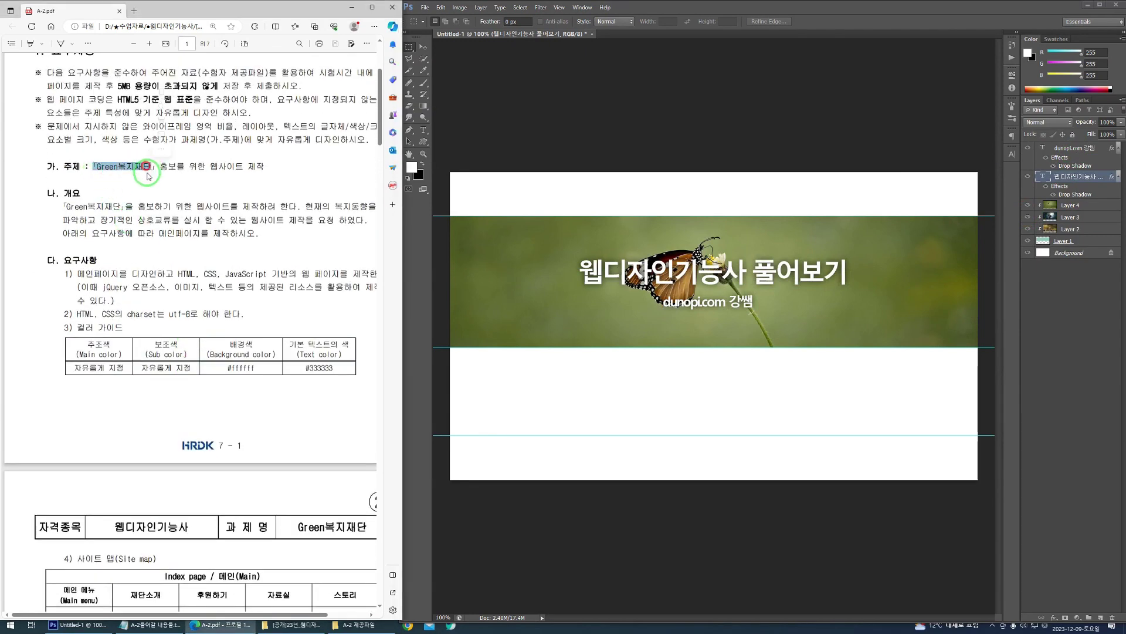
scroll(113, 342, down, 12)
scroll(113, 342, down, 10)
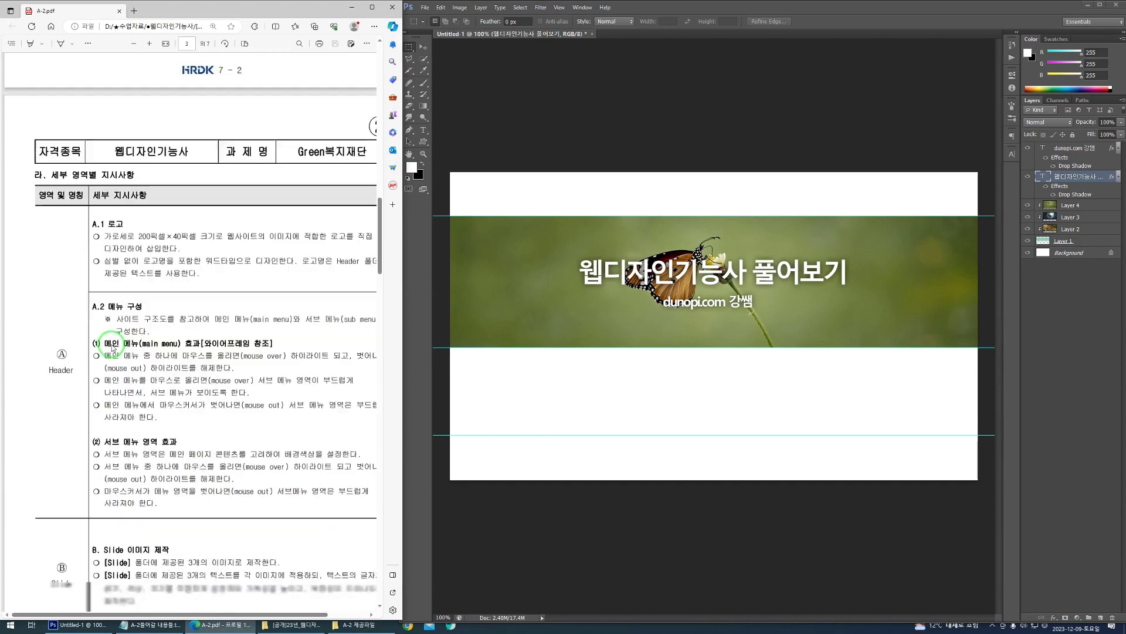
mouse_move(242, 279)
mouse_down()
mouse_move(369, 281)
mouse_move(392, 301)
mouse_up()
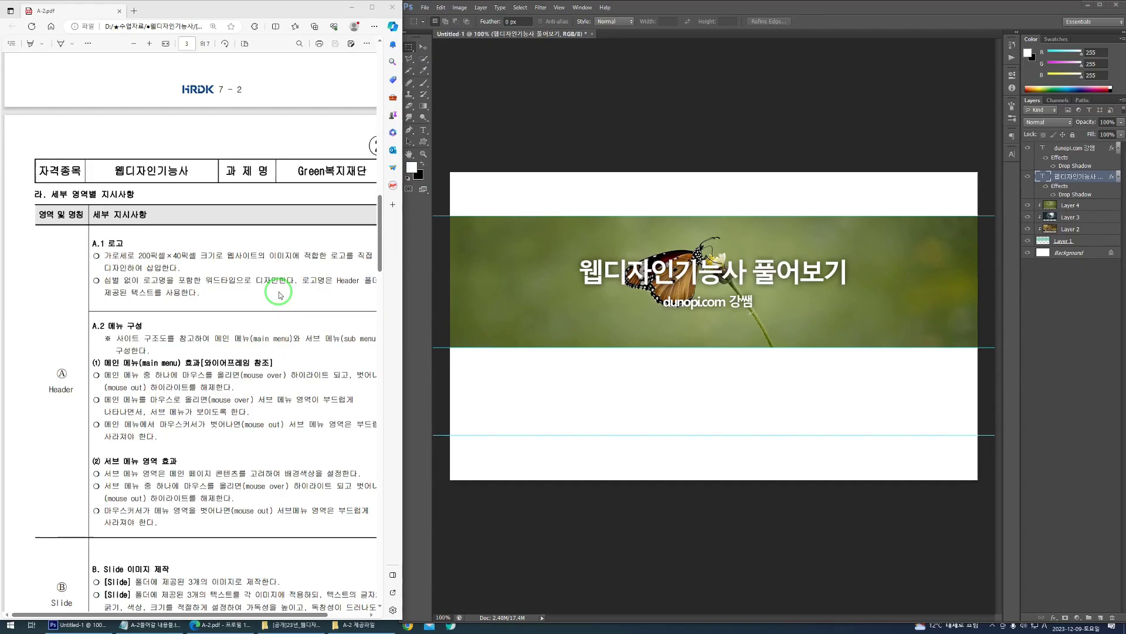
click(279, 294)
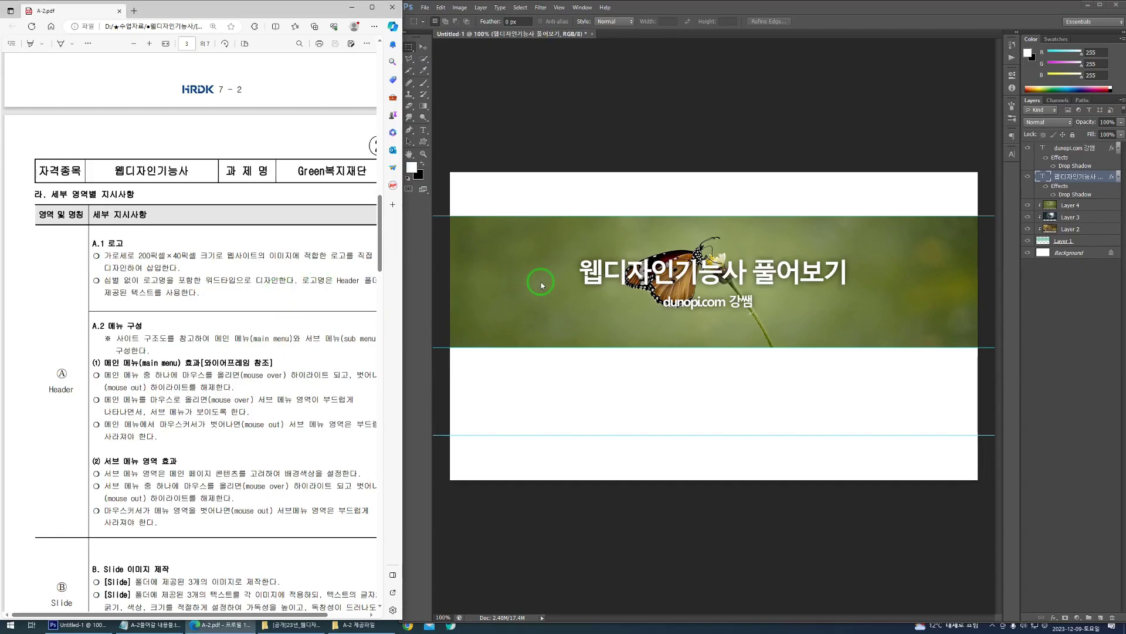
click(498, 247)
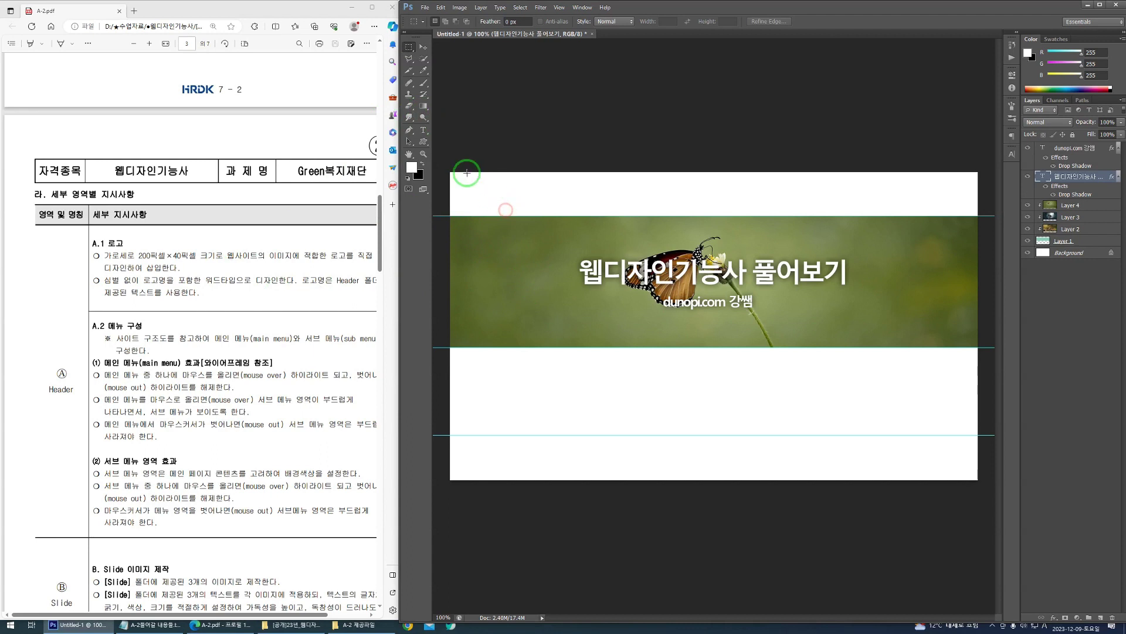
Step: Draw a slice in the header area, set it to 200 × 40 px and move it against the canvas's left edge
click(410, 72)
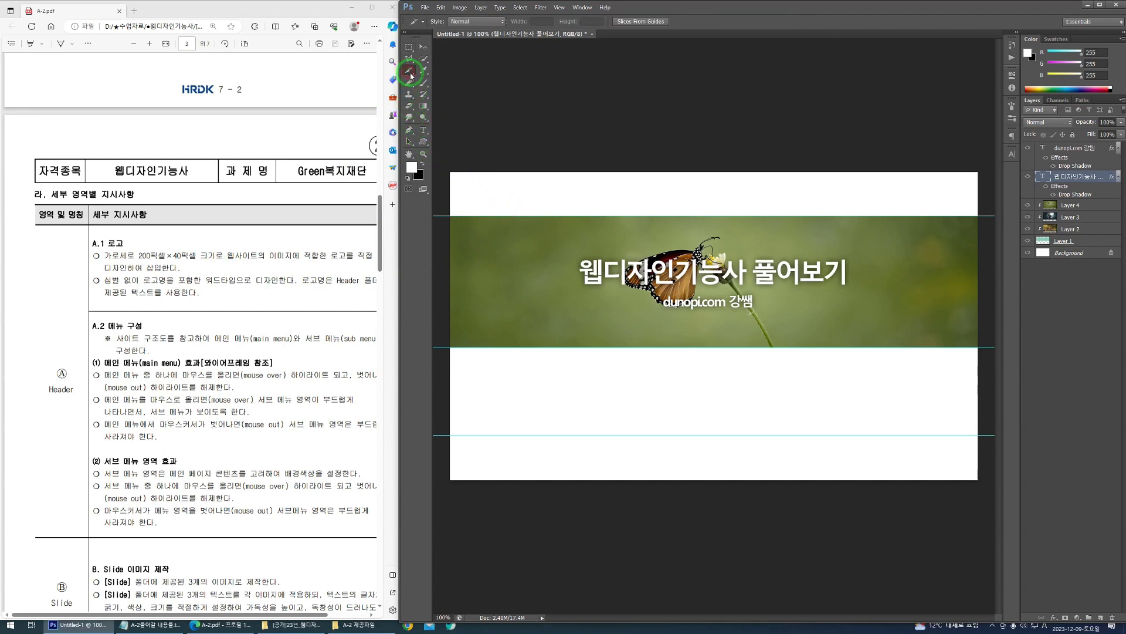
click(410, 73)
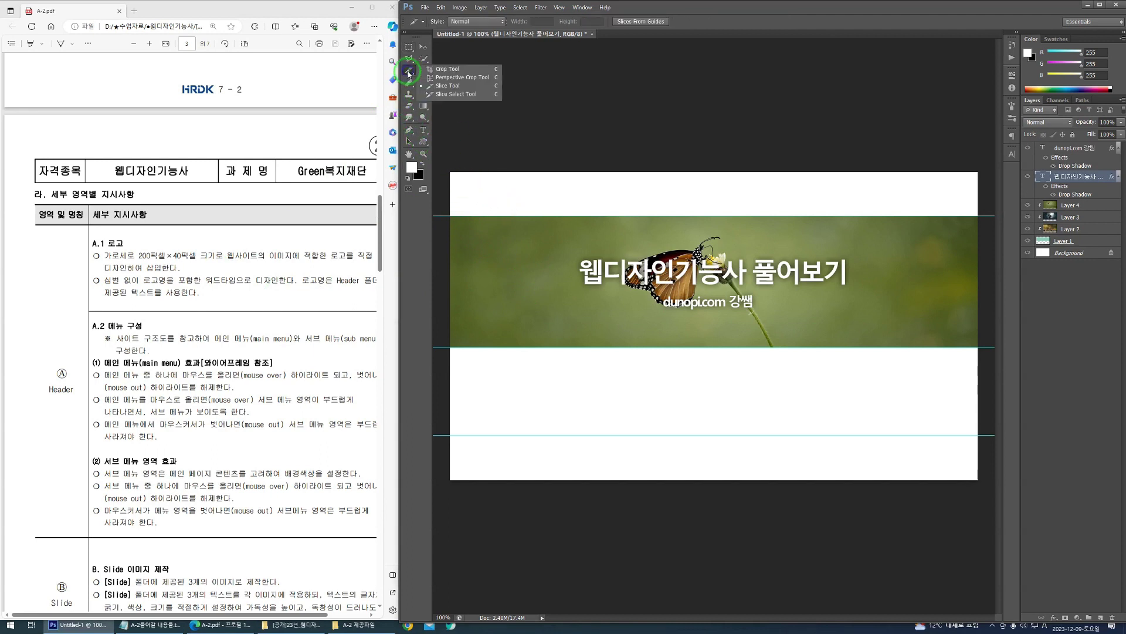
click(438, 88)
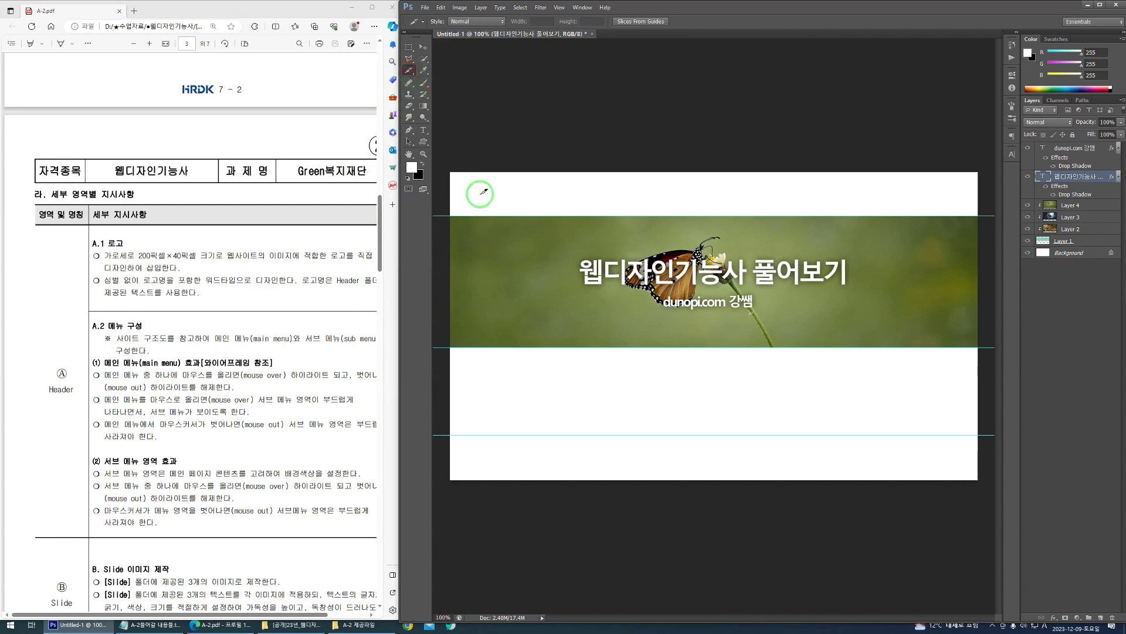
drag(470, 186, 559, 206)
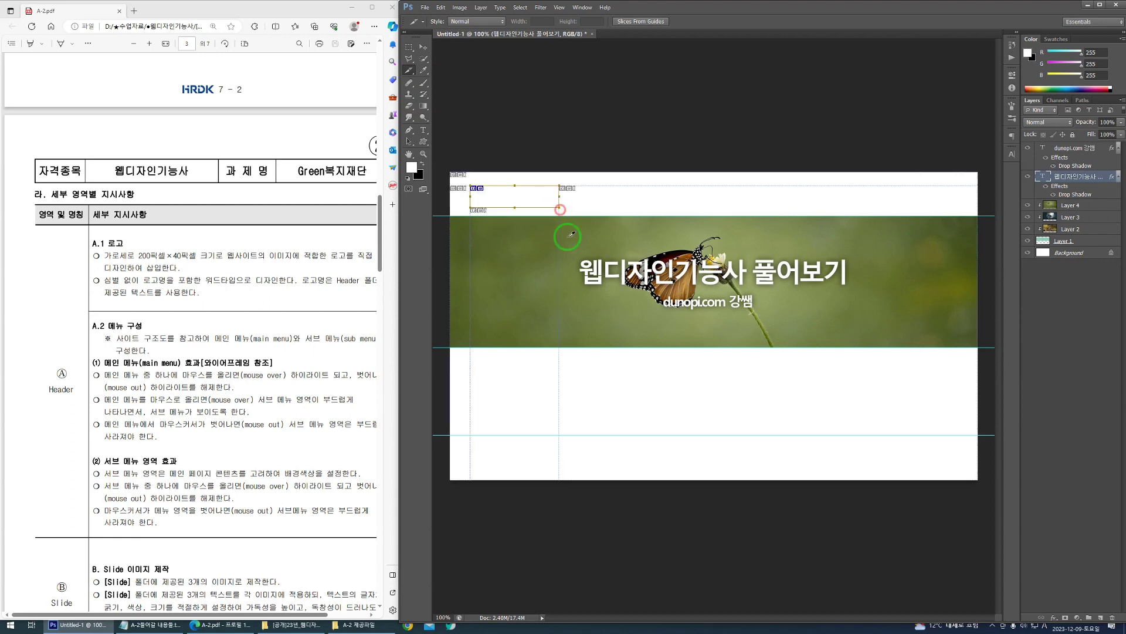
double_click(520, 195)
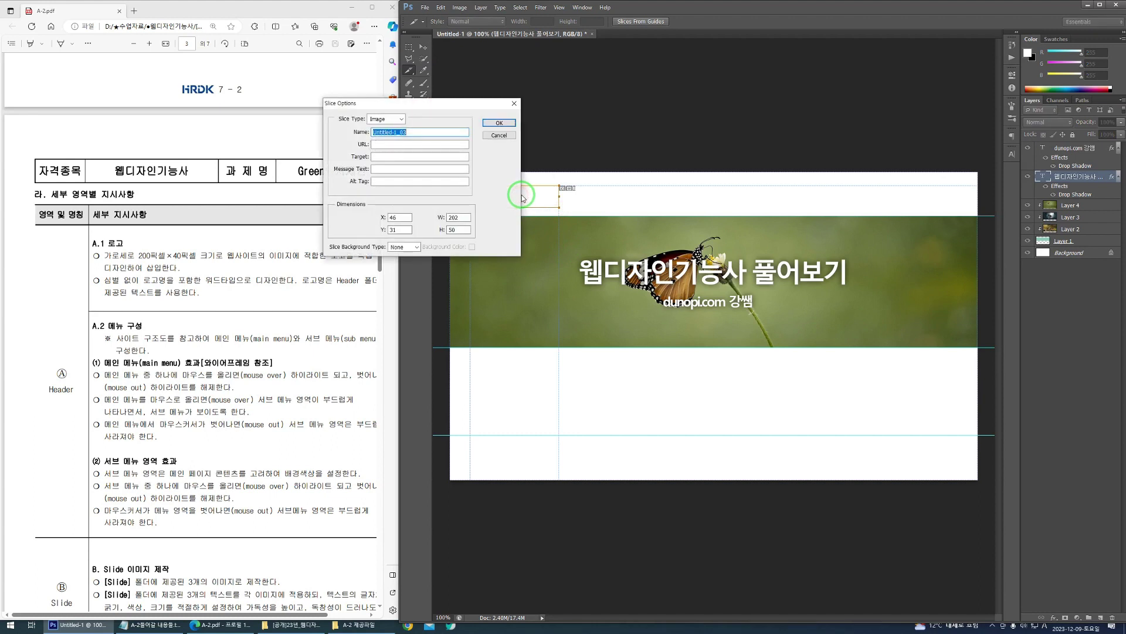
double_click(456, 217)
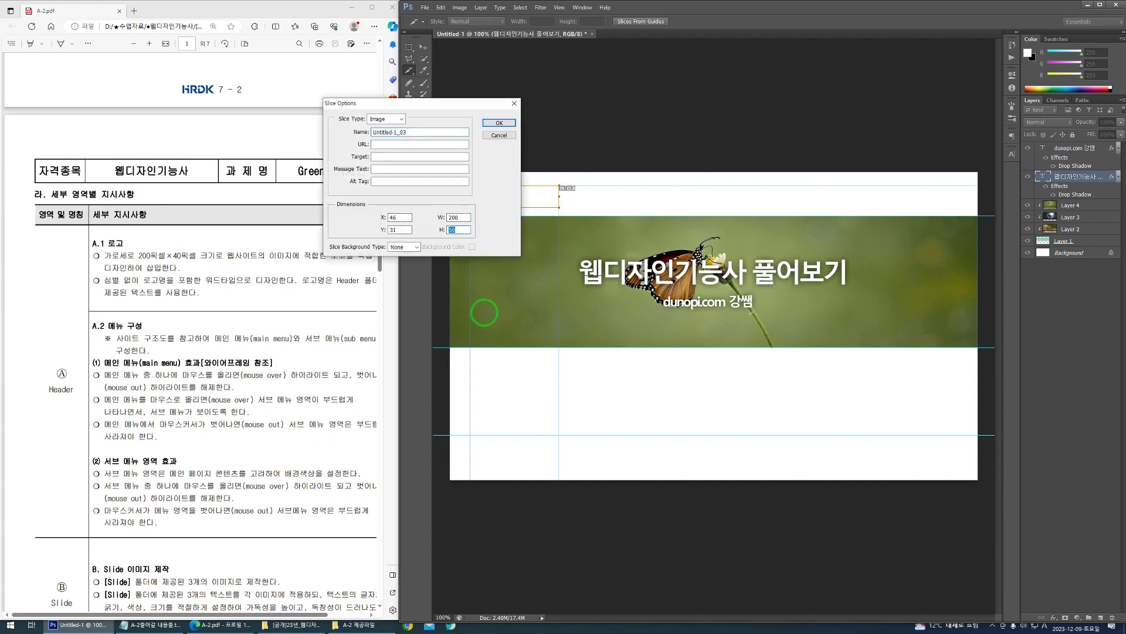
key(Return)
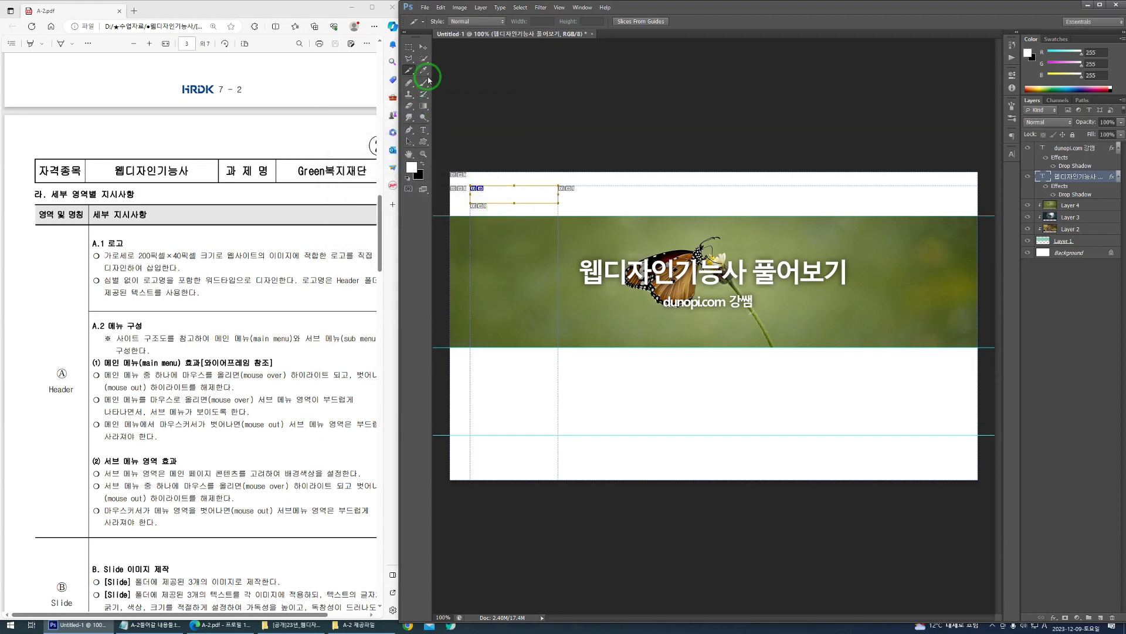
drag(498, 197, 463, 197)
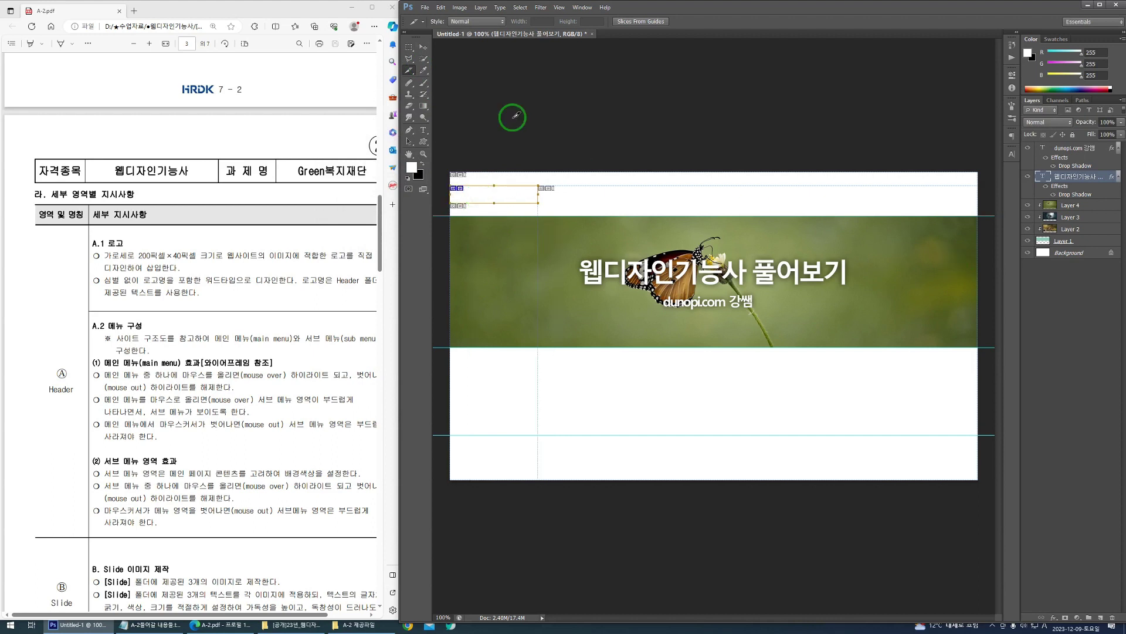
Step: Make black the foreground colour and add a text box in the white header containing 「Green복지재단
click(409, 47)
click(422, 165)
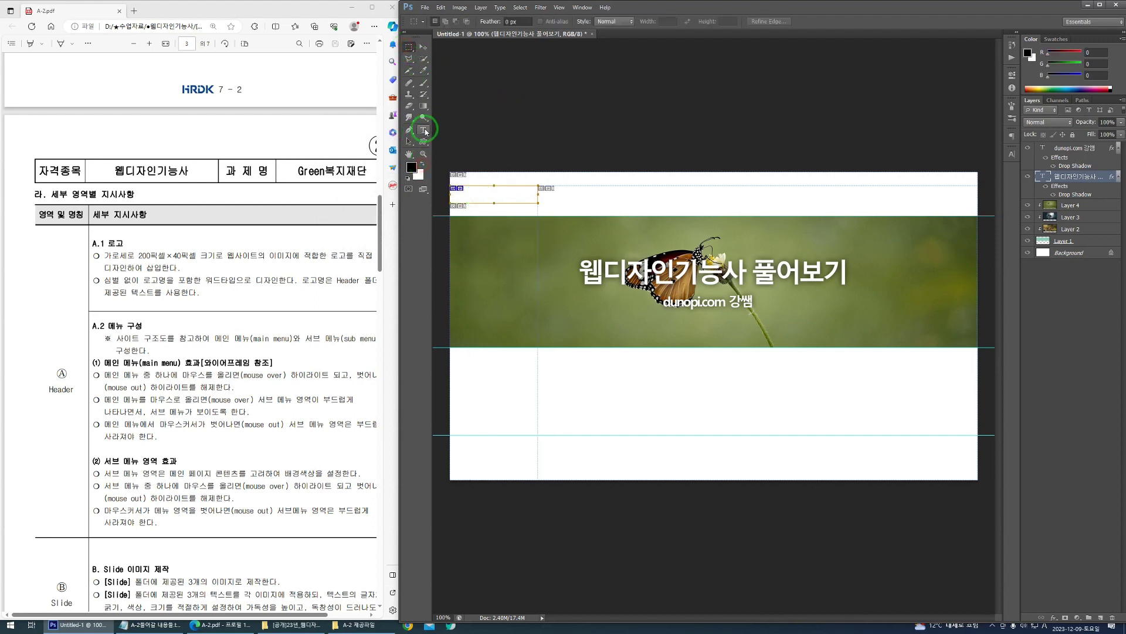
click(424, 130)
drag(575, 174, 768, 204)
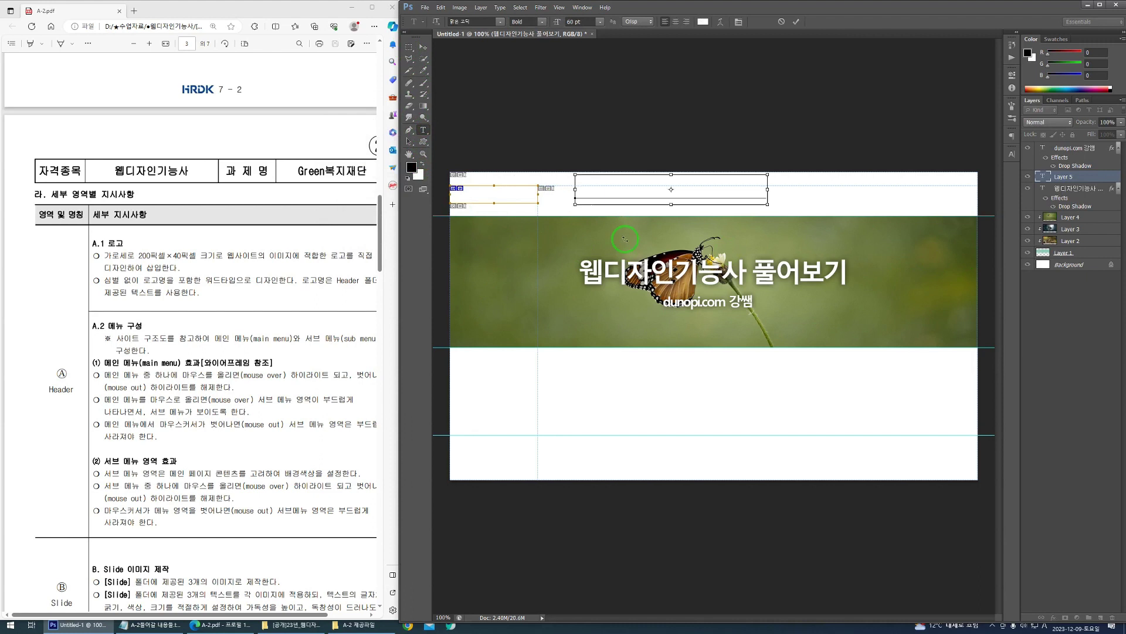
text(Green복지재단)
key(ctrl+Return)
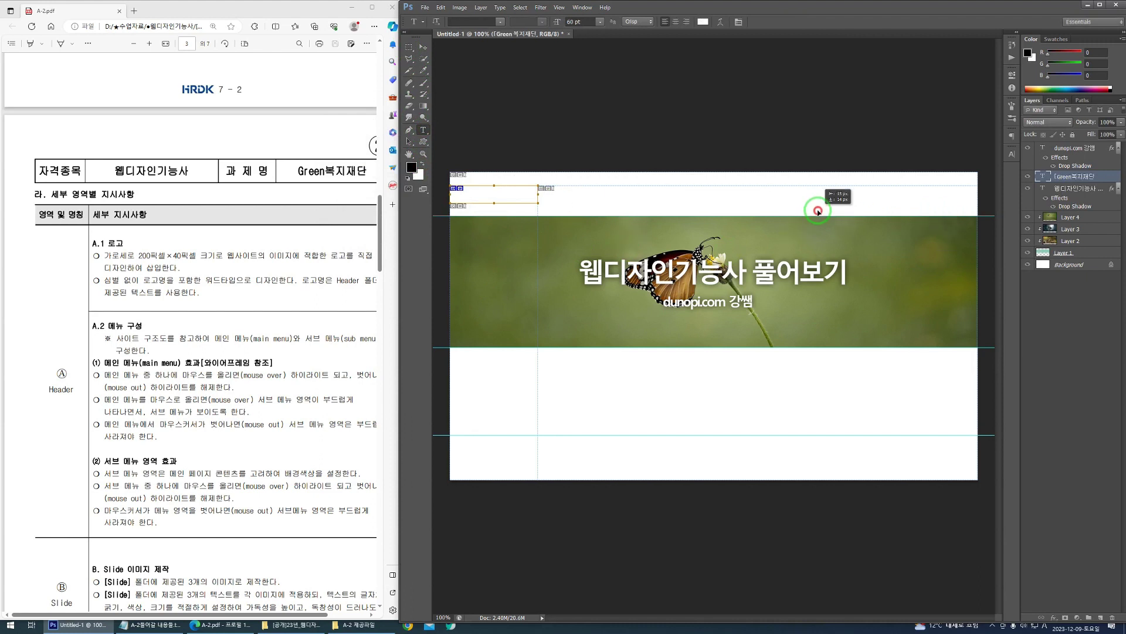
Step: Recolour the header text with the dark olive green sampled from the left end of the butterfly slide
click(1012, 154)
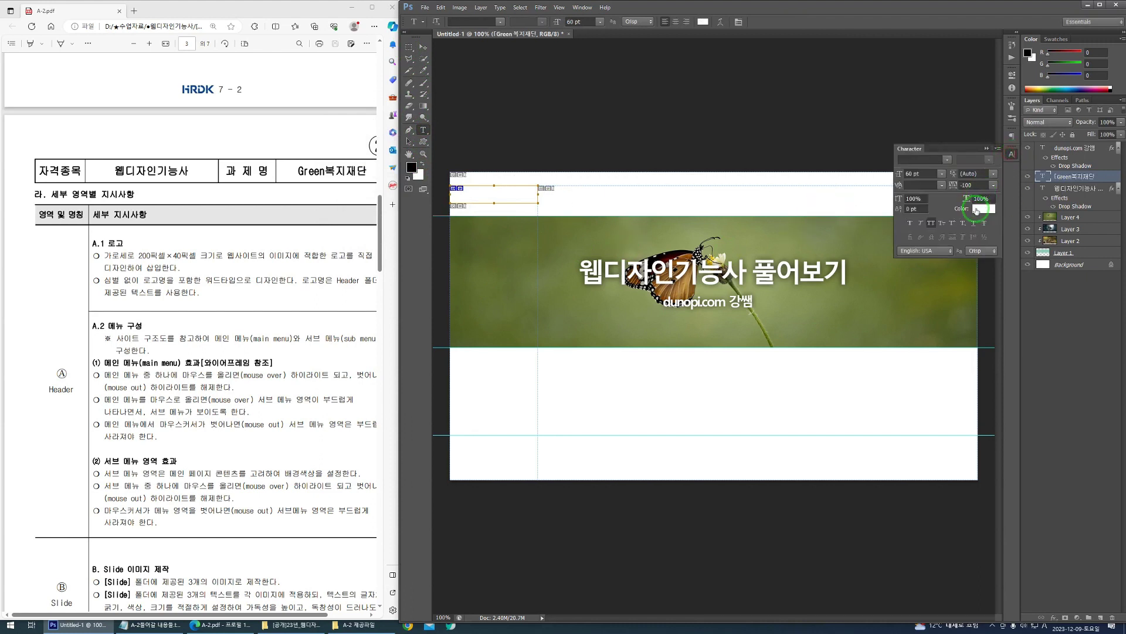
click(984, 208)
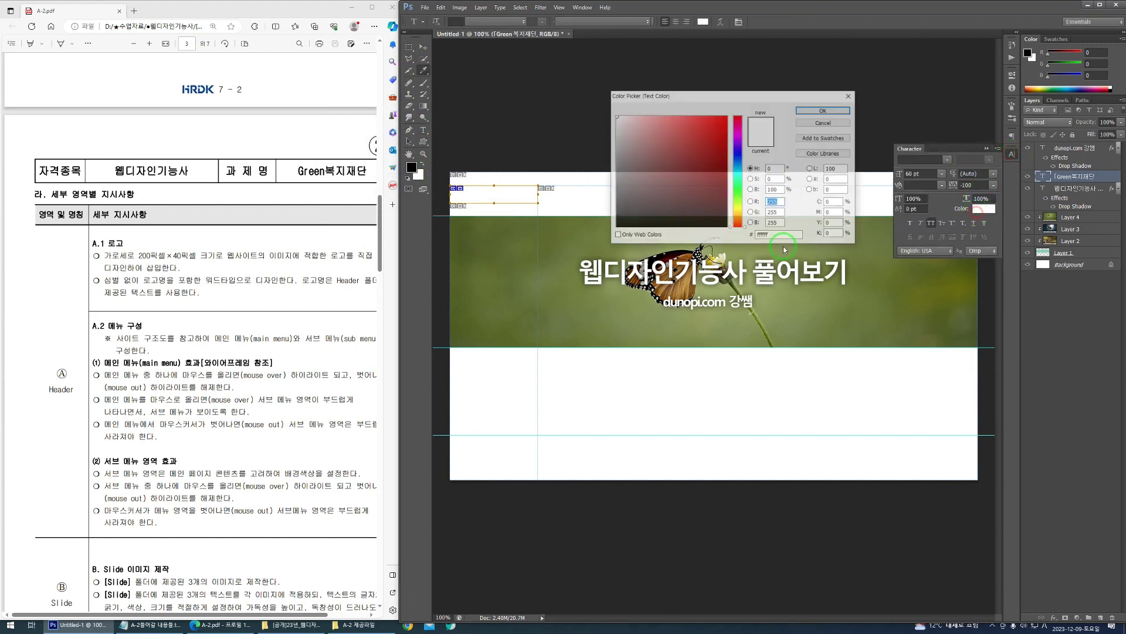
click(458, 223)
click(812, 111)
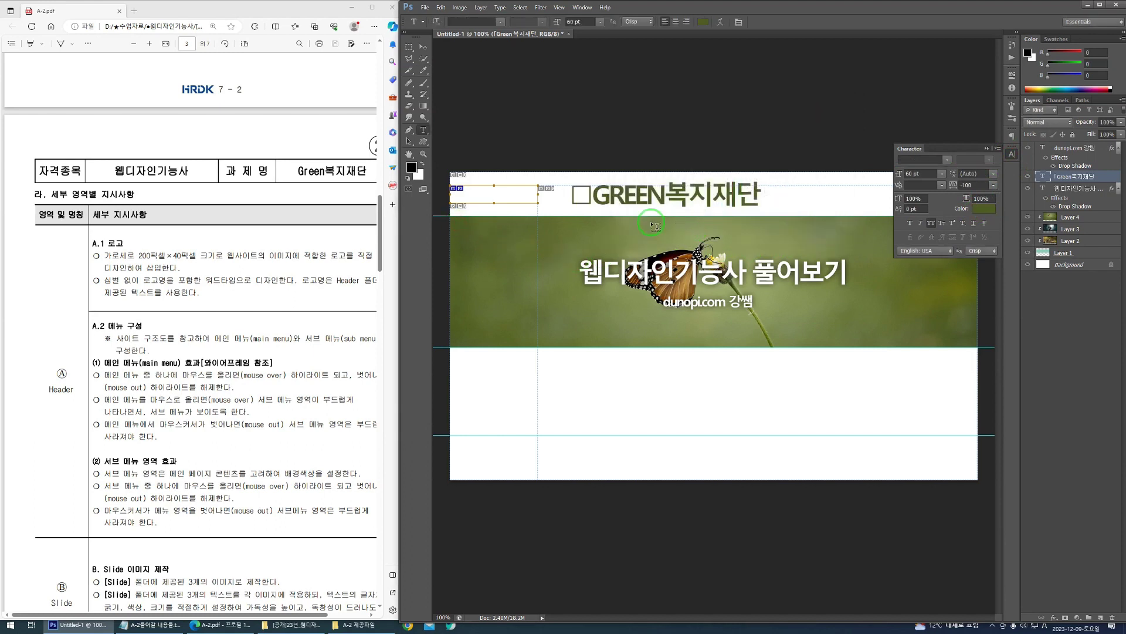
Step: Delete the stray bracket in front of Green복지재단 in the header text
click(627, 199)
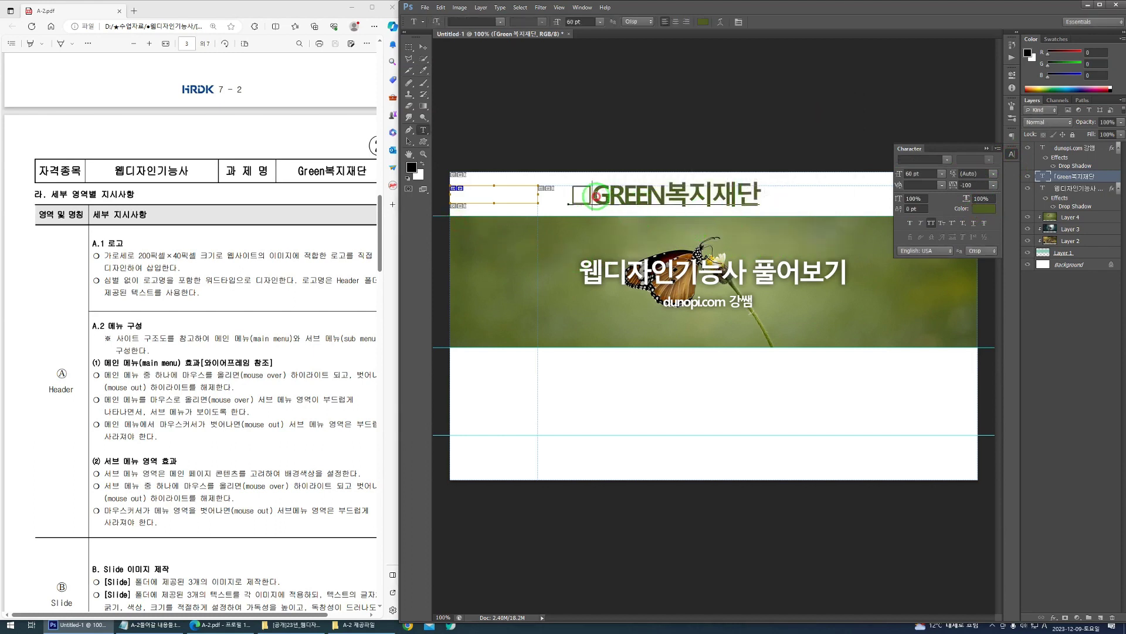
key(Home)
key(Delete)
click(404, 47)
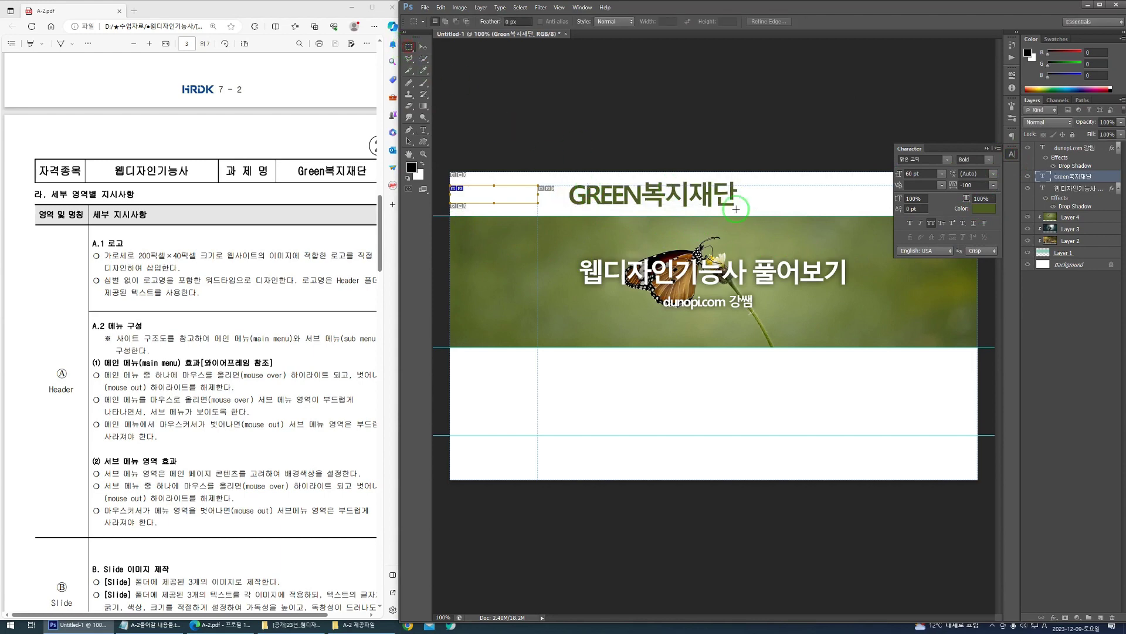
Step: Reduce the header logo text to 24 pt and position it inside the 200 × 40 px slice
click(941, 174)
click(932, 284)
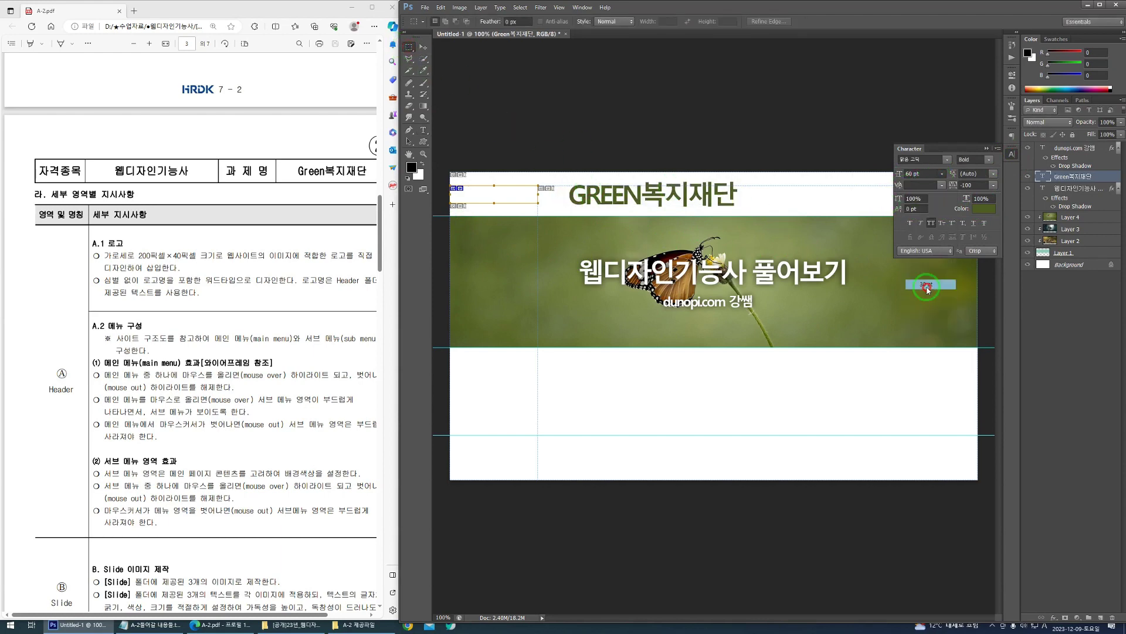
drag(676, 208, 560, 203)
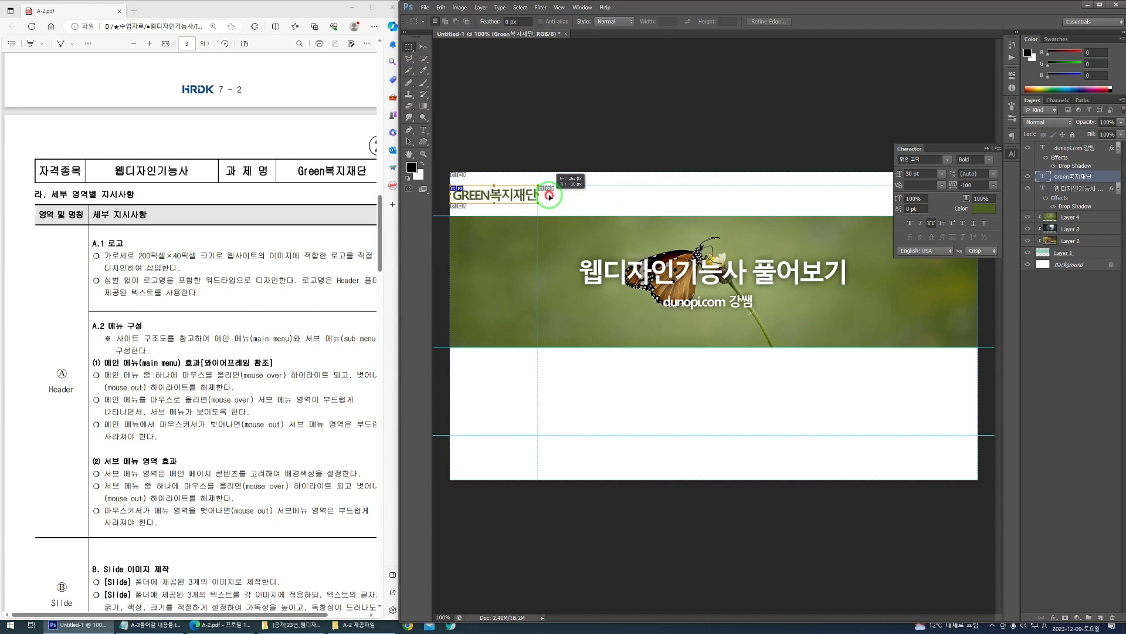
click(943, 175)
click(933, 273)
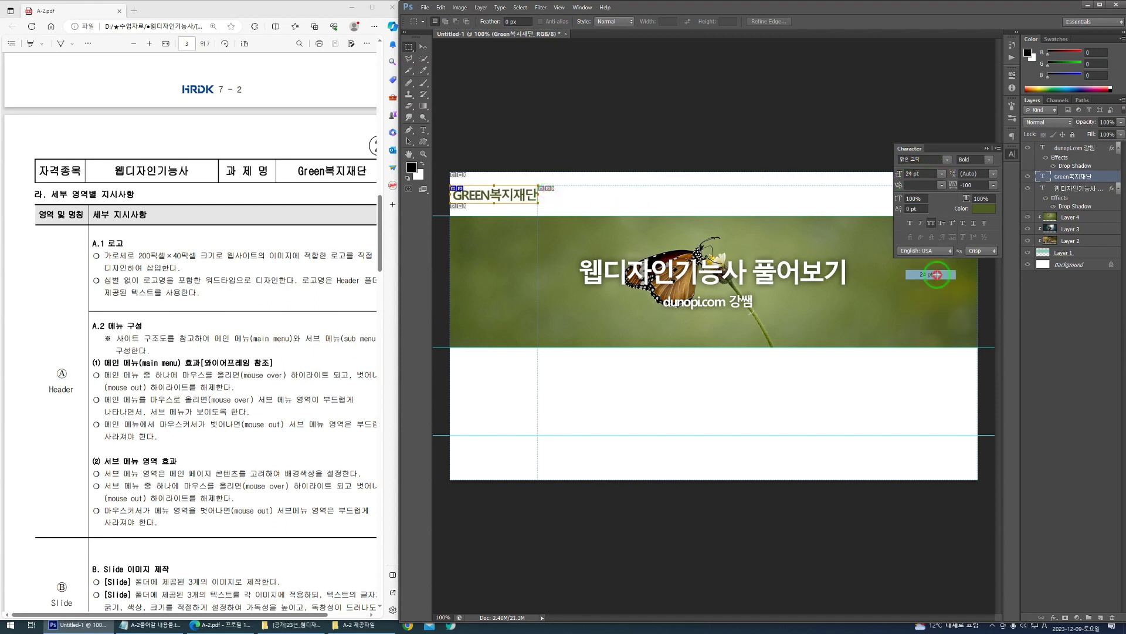
drag(661, 199, 673, 199)
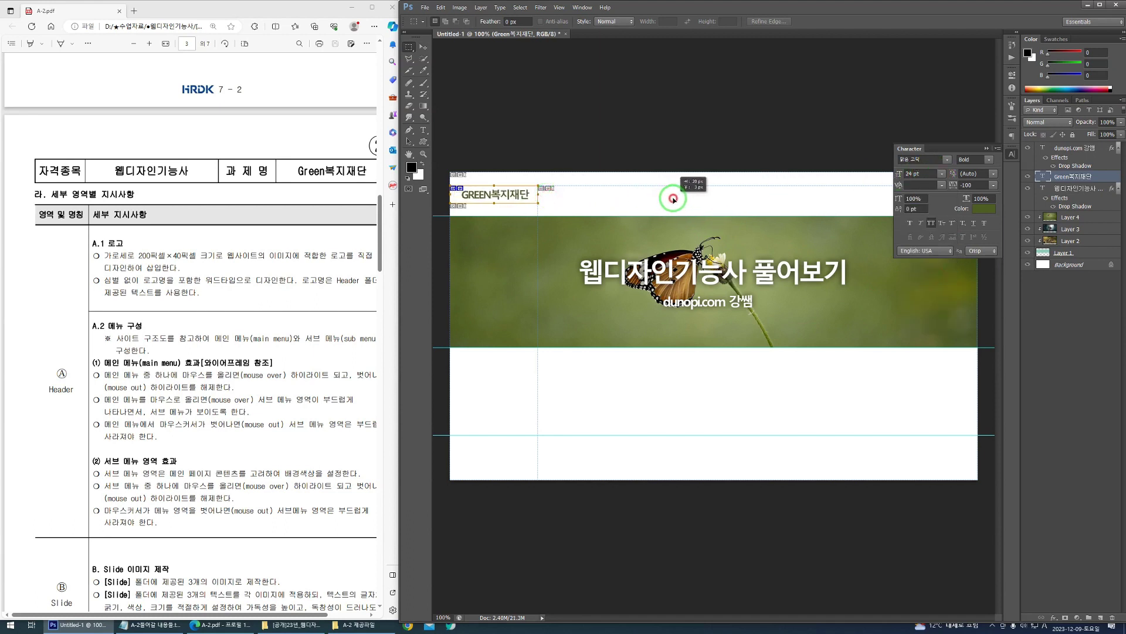
Step: Insert a space between Green and 복지재단 in the logo text and hide the guides and slices
double_click(1040, 175)
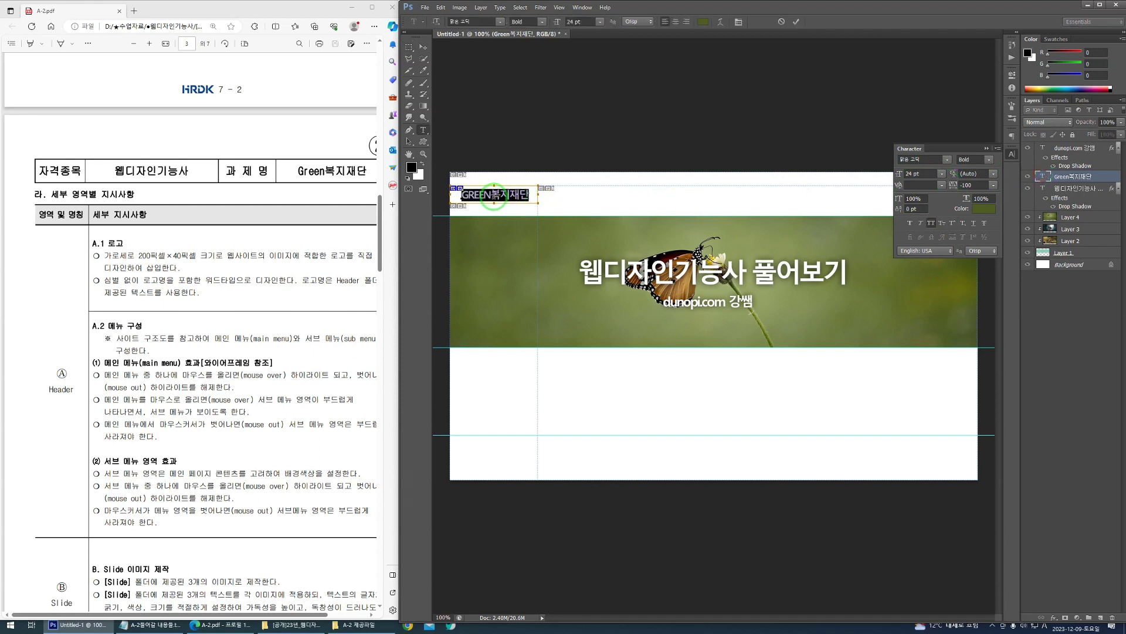
click(544, 242)
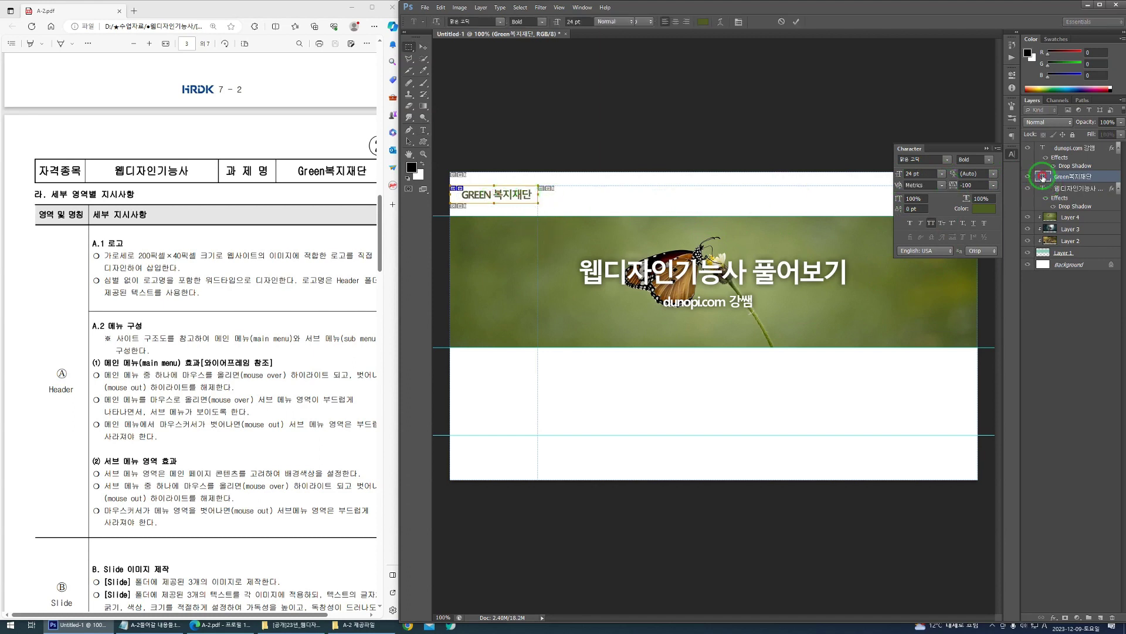
key(m)
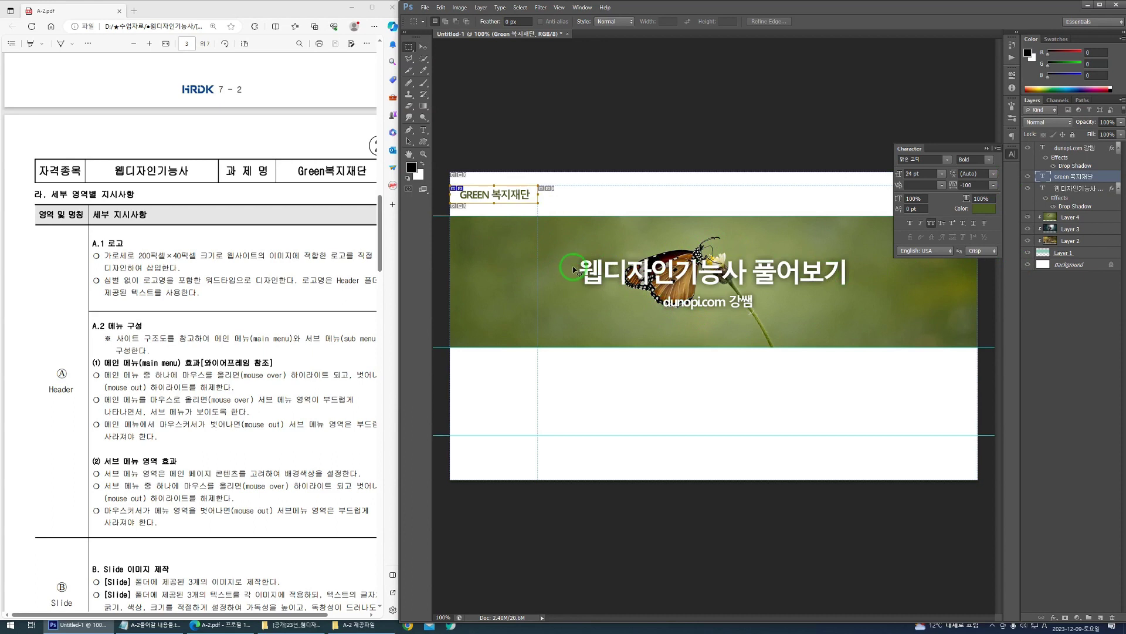
key(ctrl+h)
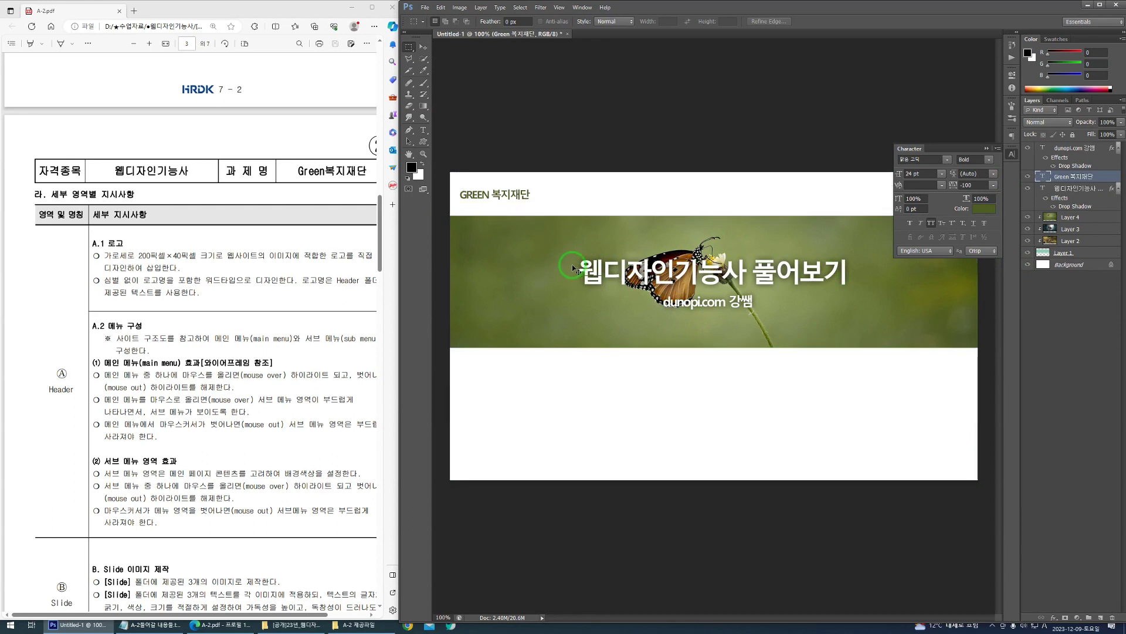
key(ctrl+h)
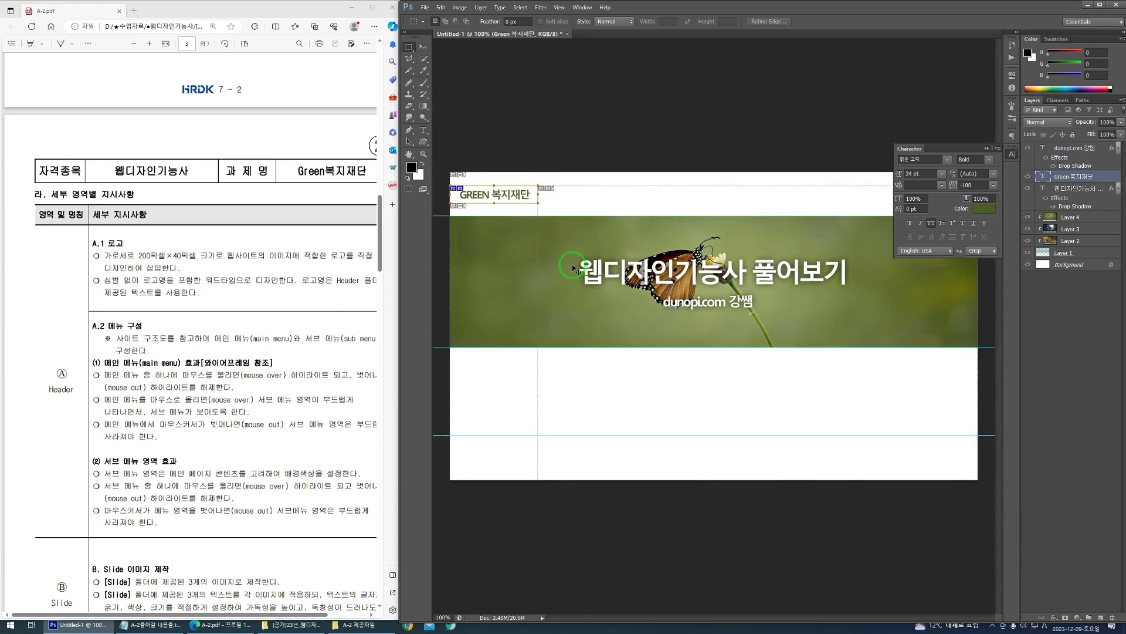
key(ctrl+h)
key(ctrl+h)
key(ctrl+h)
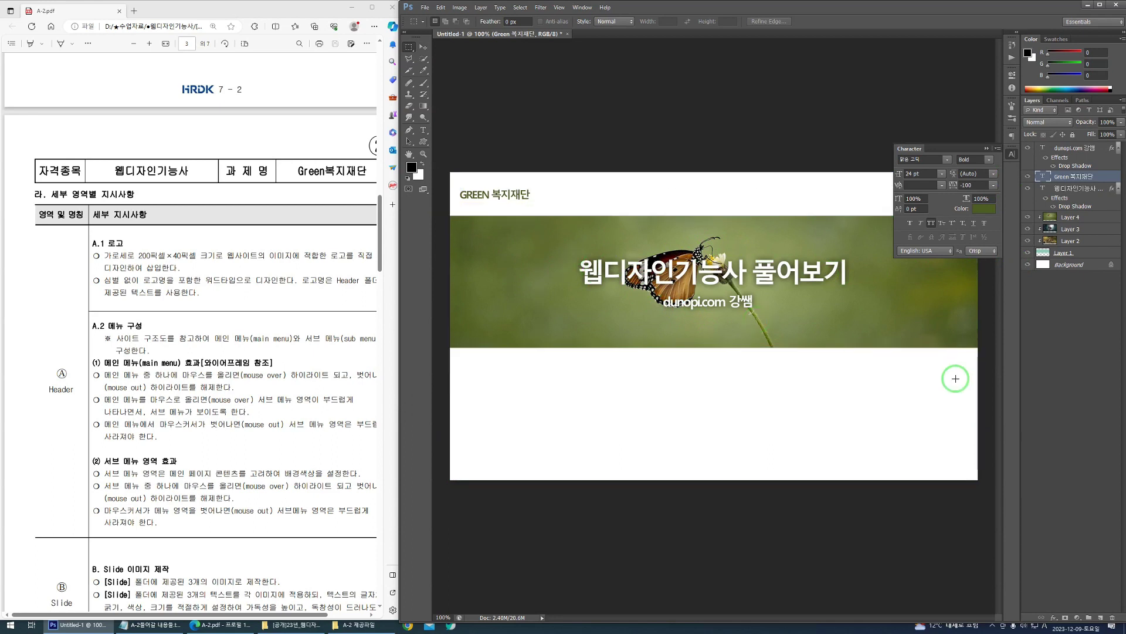
Step: Add a white 3 px outside stroke to the header logo text
click(1054, 617)
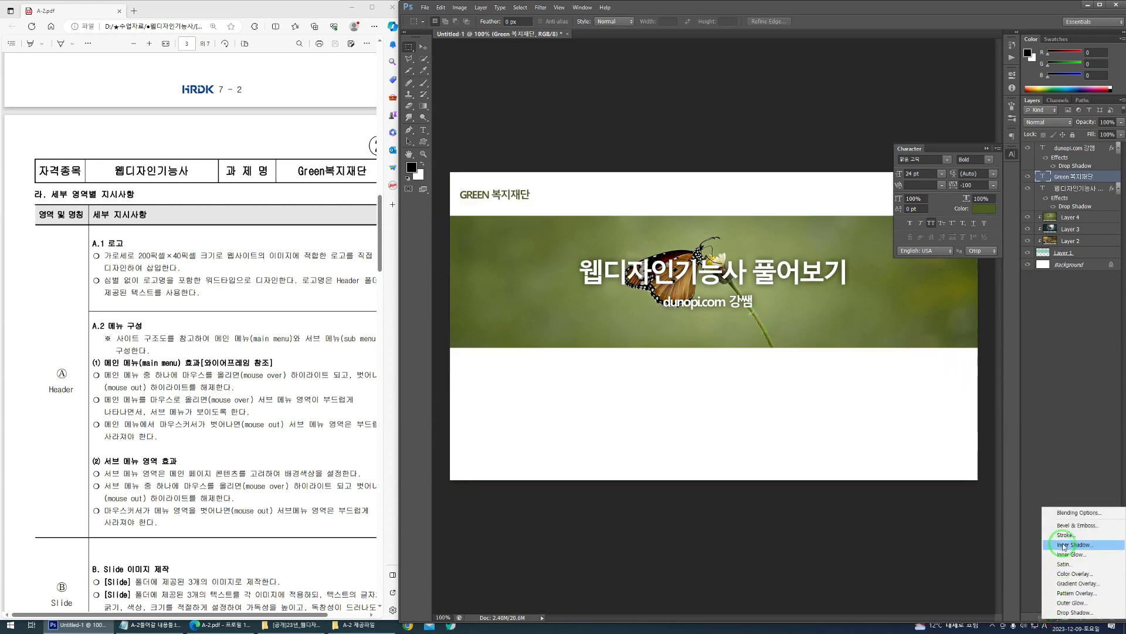
click(1056, 609)
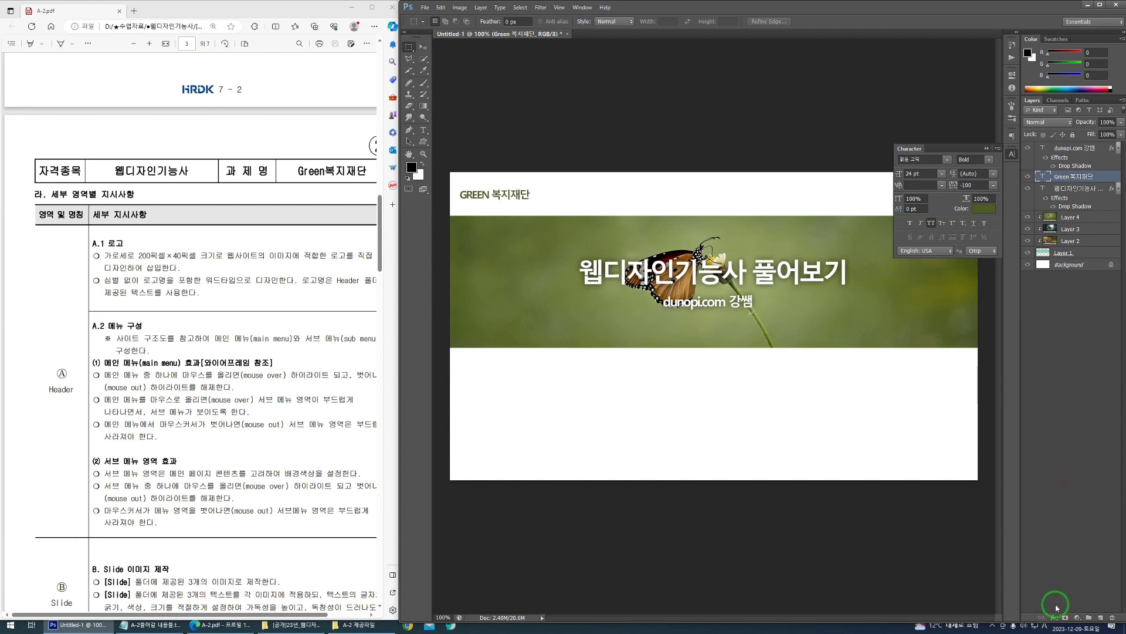
click(1055, 617)
click(1059, 530)
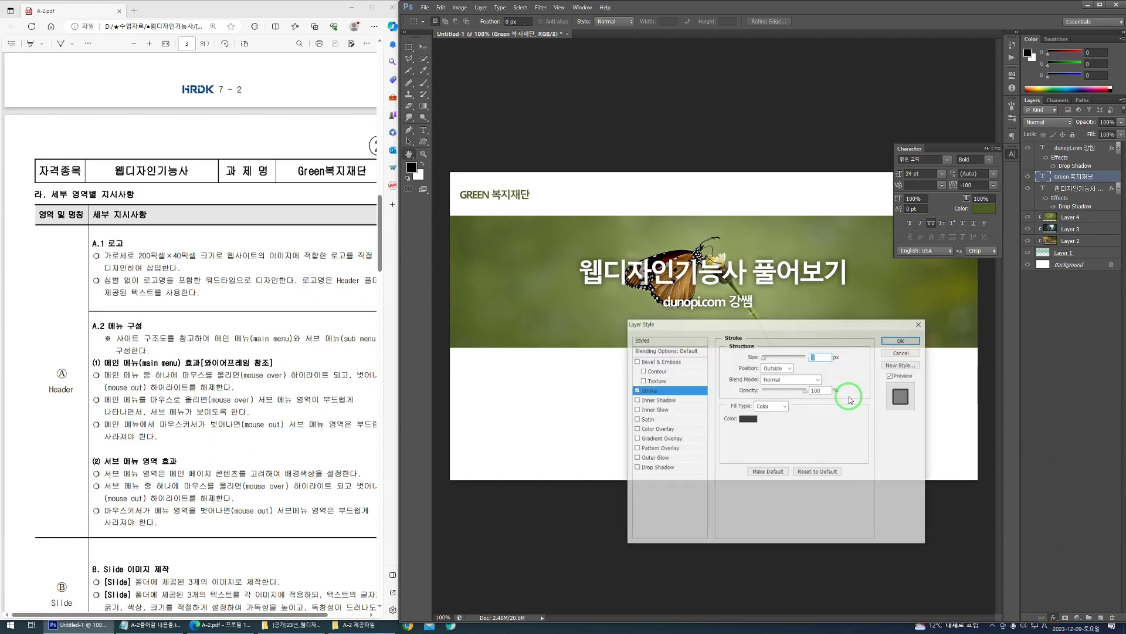
click(748, 418)
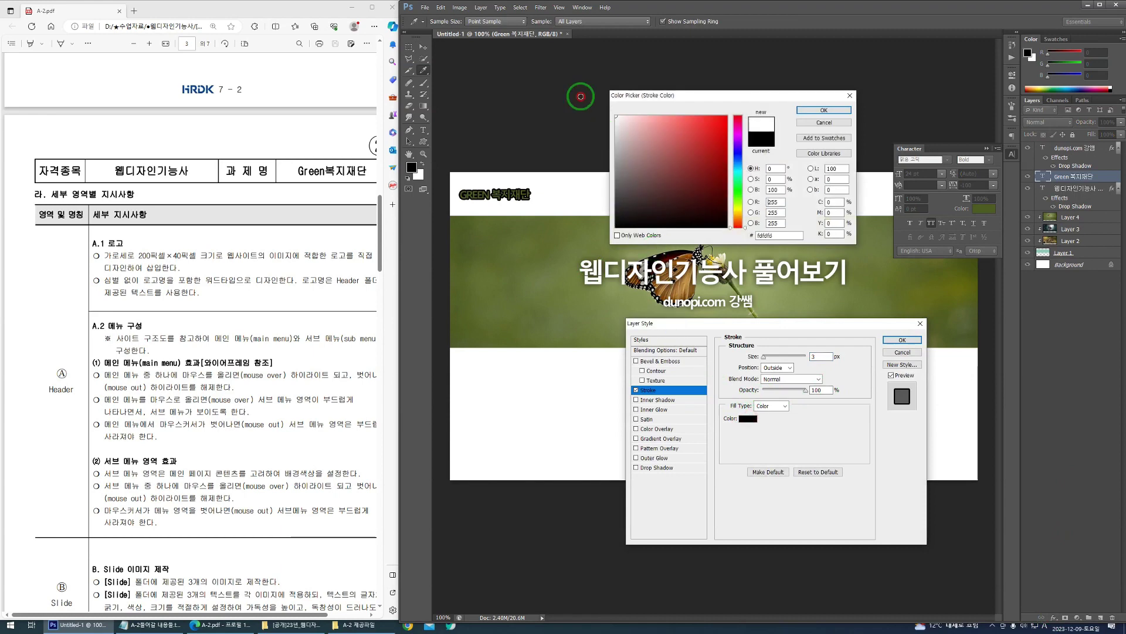
key(Return)
Step: Add a soft drop shadow to the header logo with global light off and a distance of 4 px
click(656, 468)
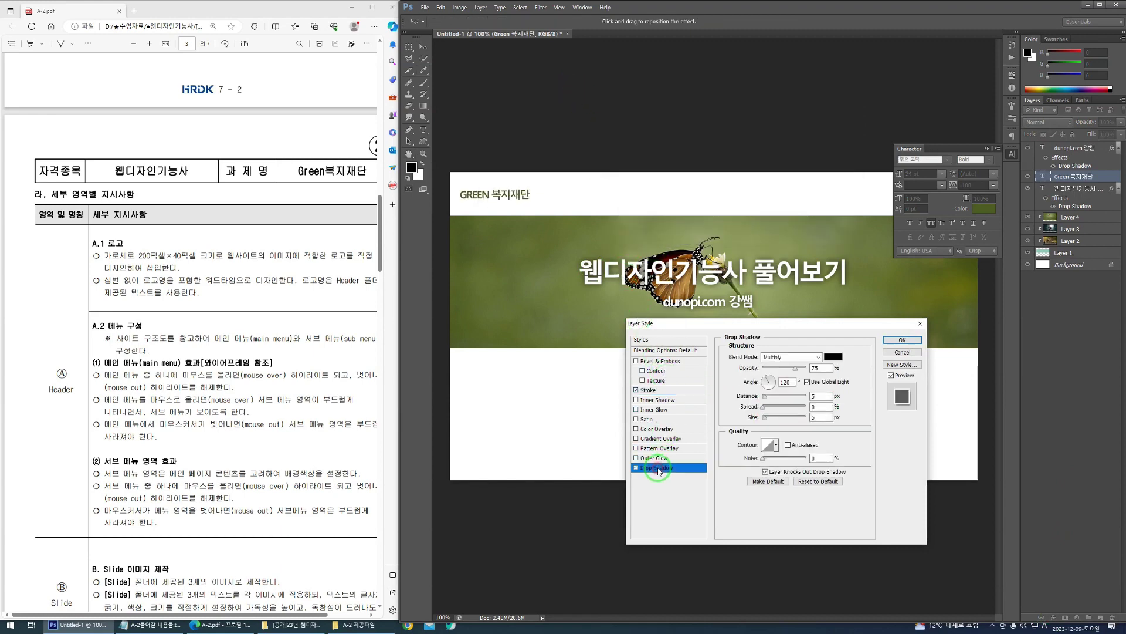
click(818, 388)
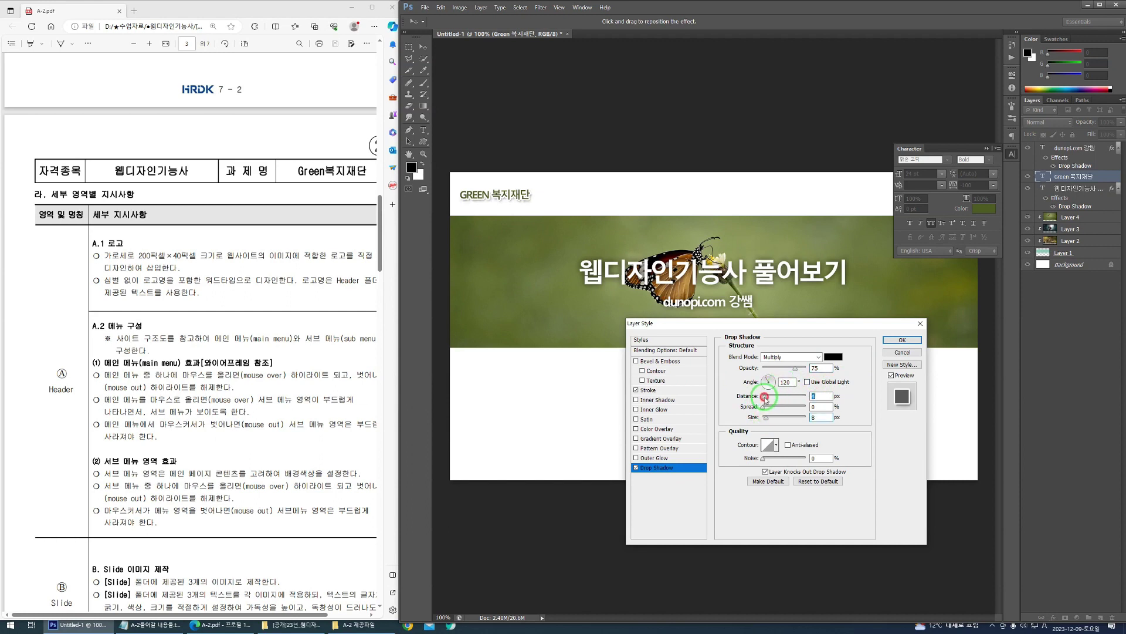
click(766, 407)
drag(765, 399, 771, 419)
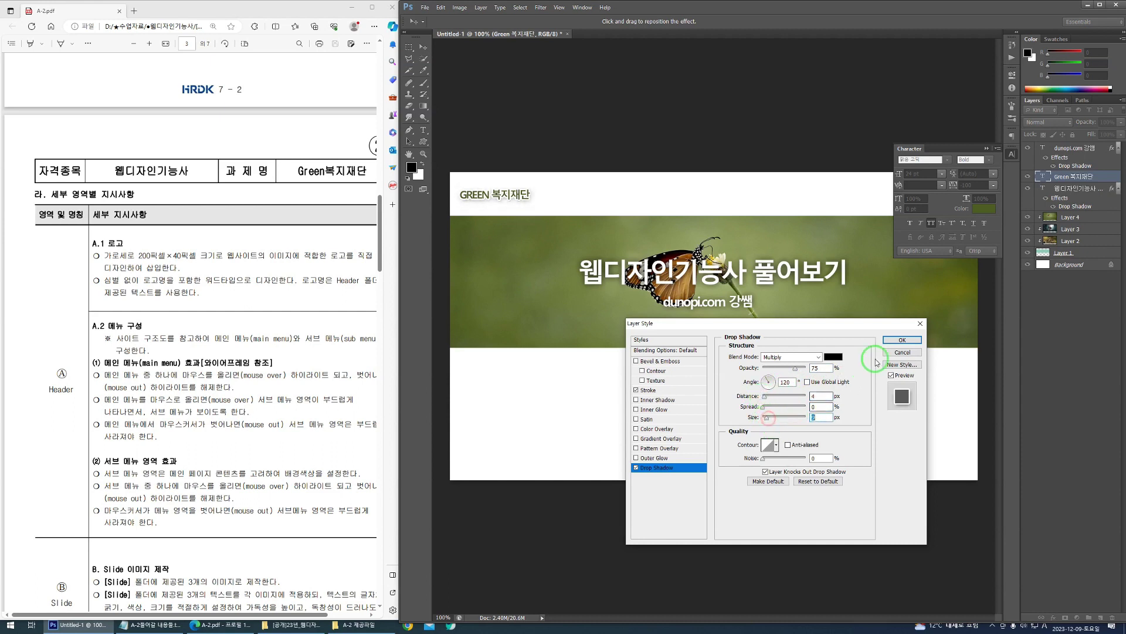
click(903, 340)
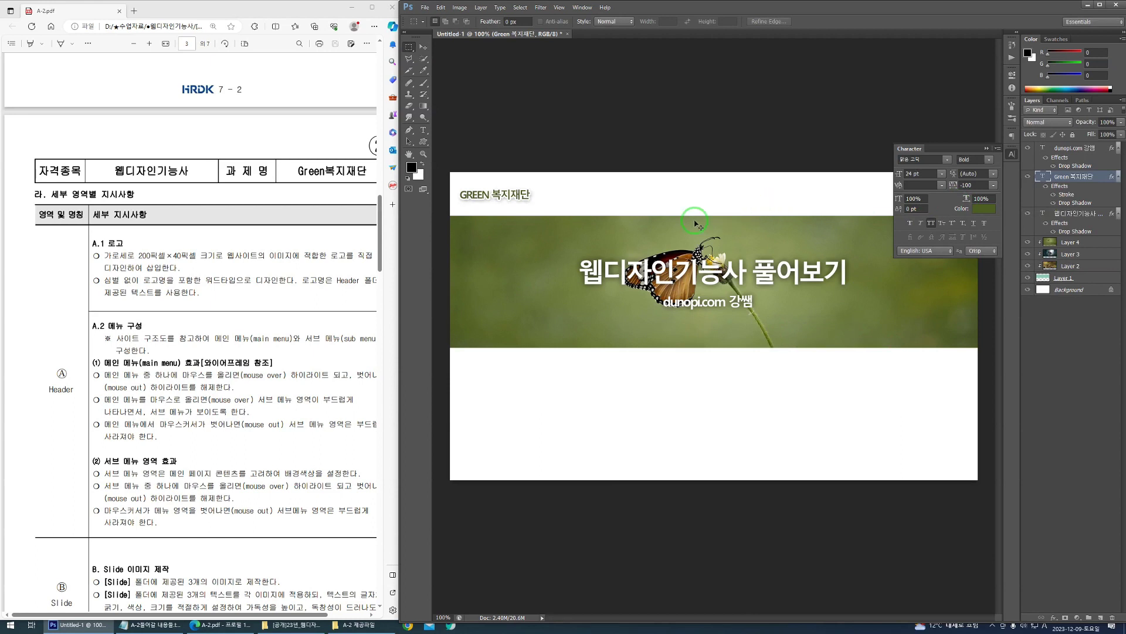
Step: Recolour only the word GREEN in the header logo with a brighter, more saturated green
key(ctrl+h)
key(ctrl+h)
double_click(1043, 176)
drag(489, 194, 437, 195)
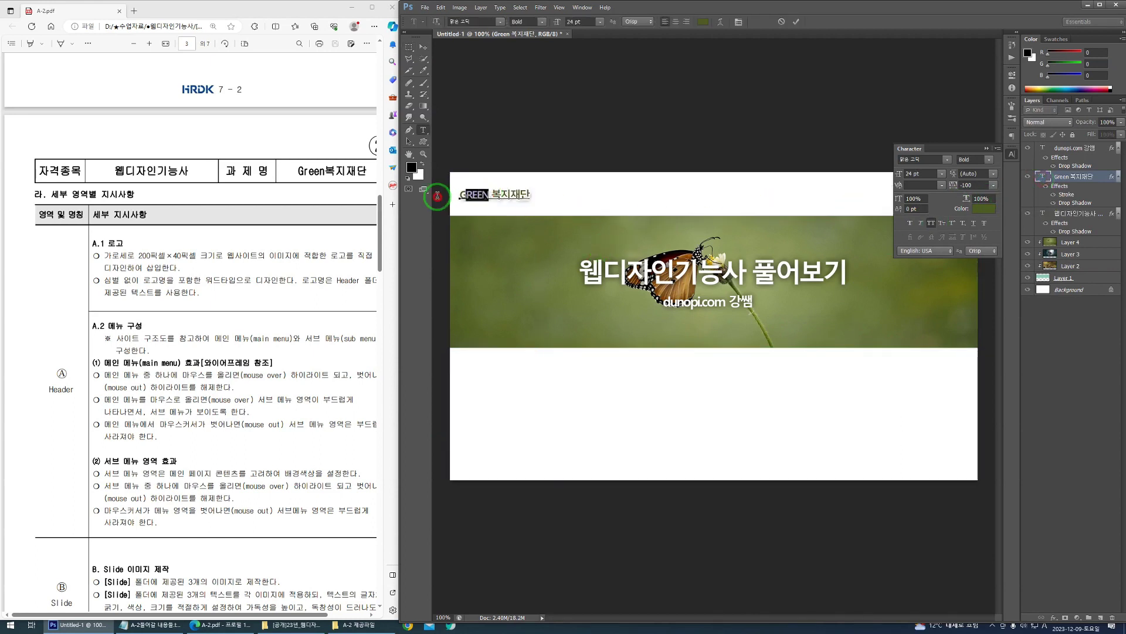
click(979, 210)
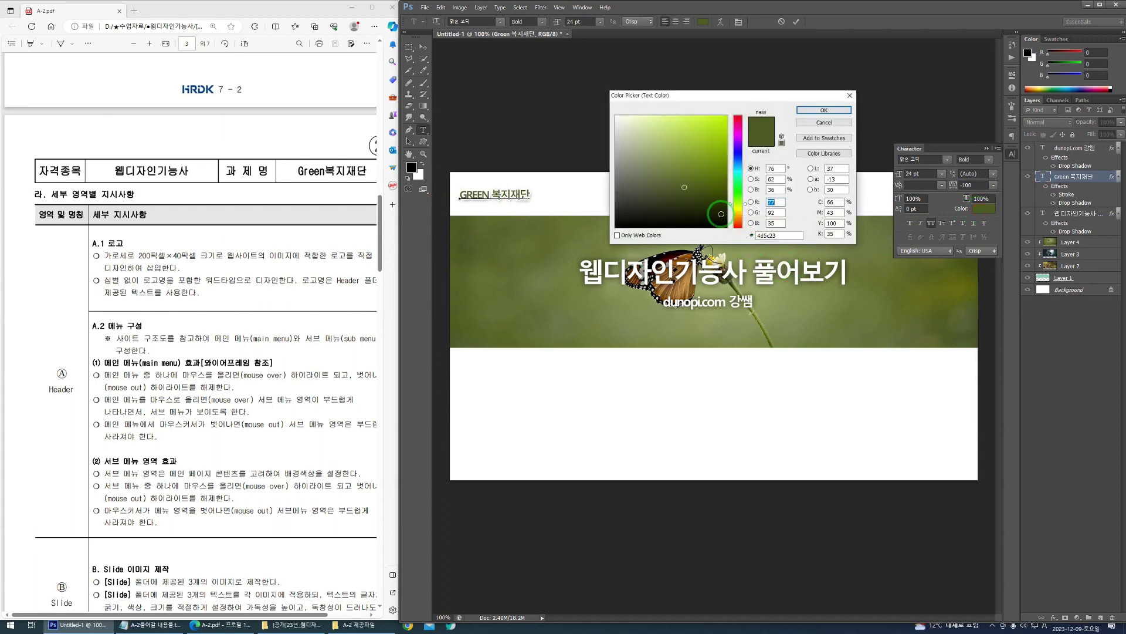
drag(684, 155, 731, 166)
click(824, 110)
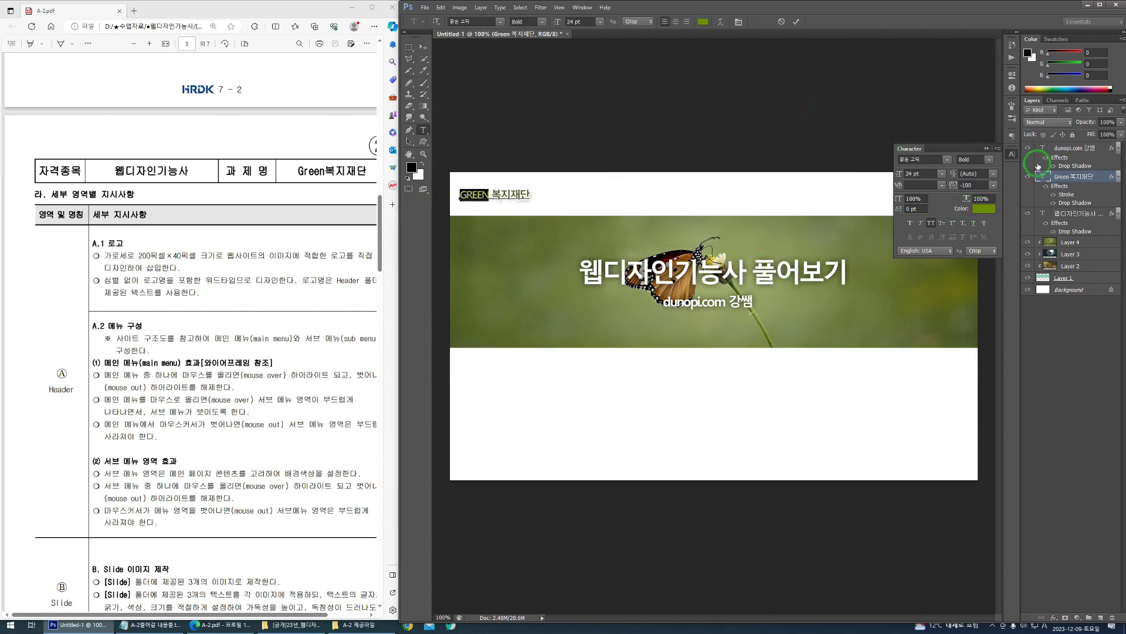
key(m)
Step: Show the guides and duplicate the header logo into the footer area near the canvas's lower-left corner
key(Tab)
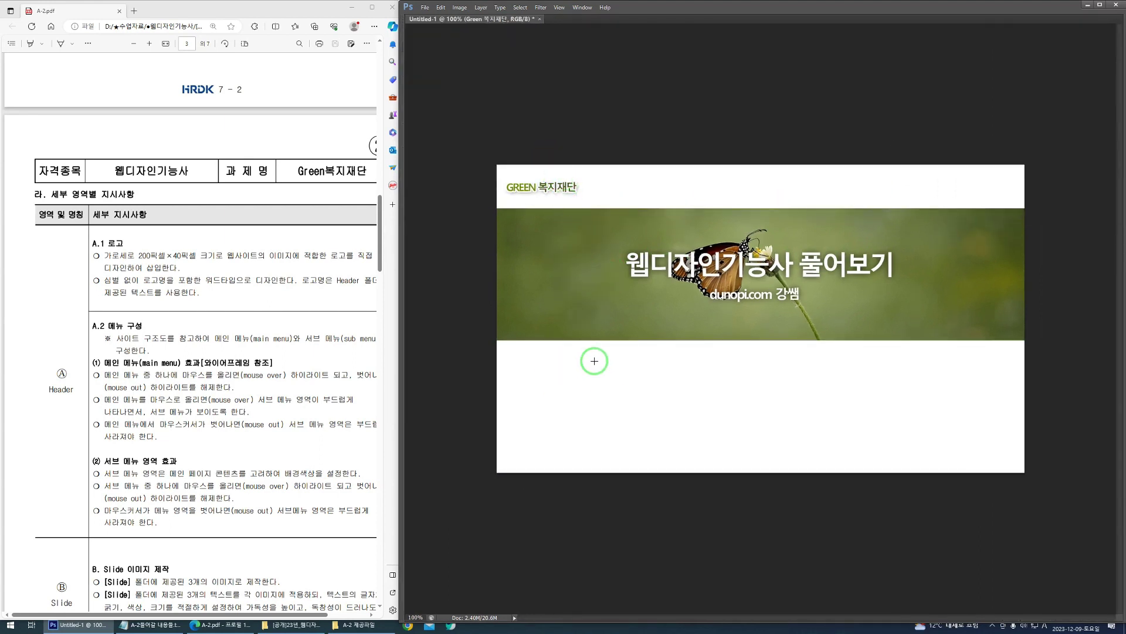
key(ctrl+h)
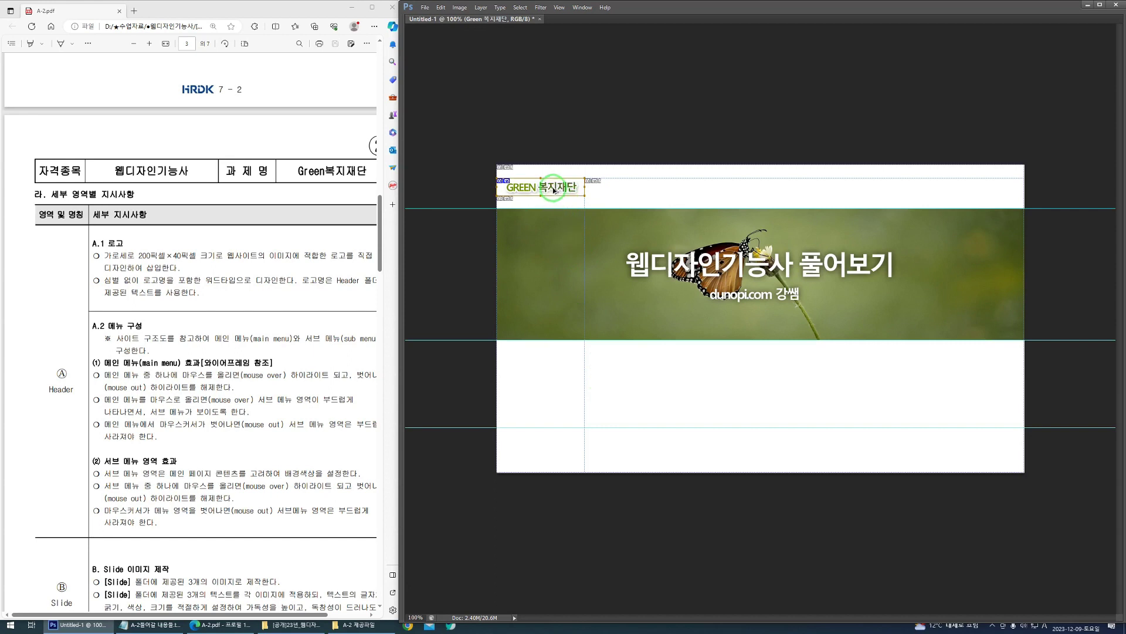
drag(554, 190, 572, 451)
key(Tab)
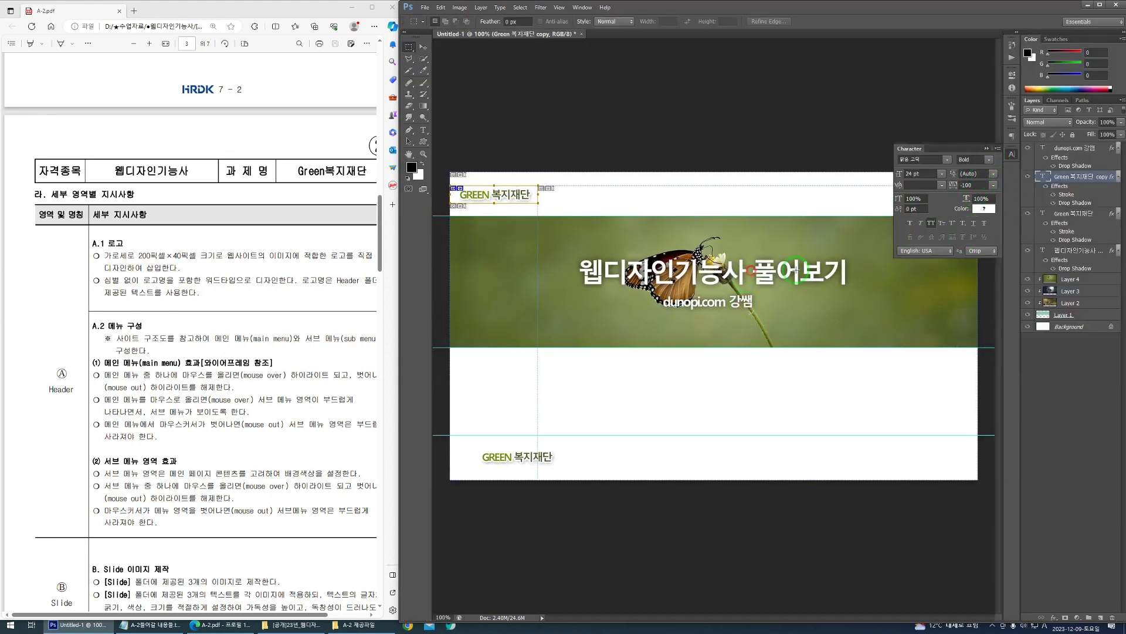
Step: Recolour the whole footer logo copy with the neutral grey #6e6e6e
click(984, 208)
click(616, 184)
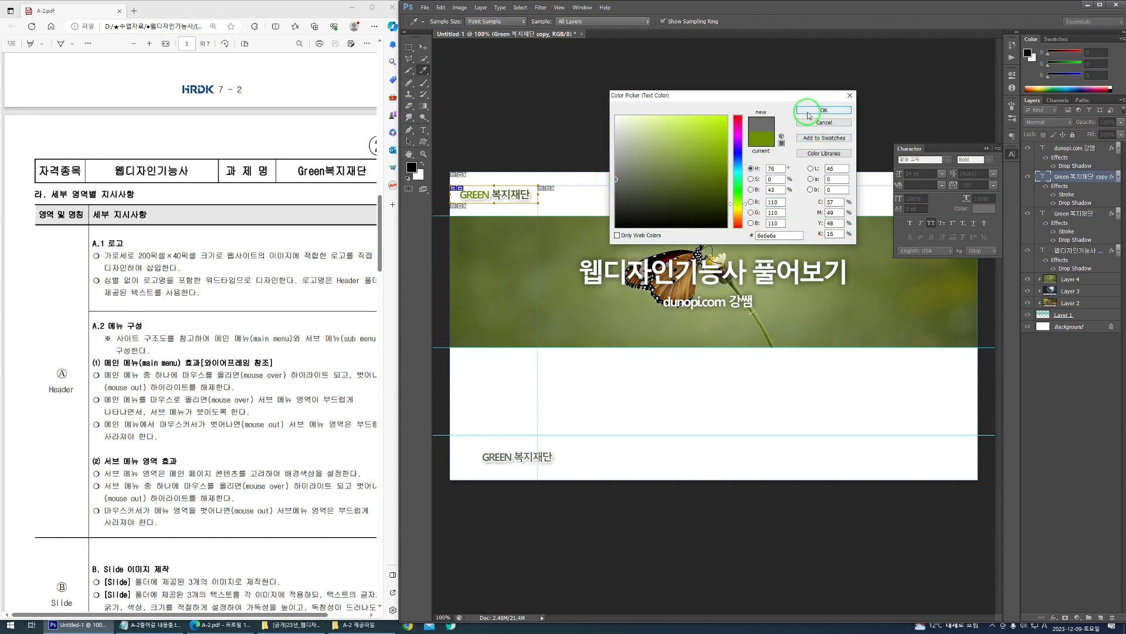
click(818, 110)
Step: Duplicate the header logo's slice over the grey footer logo and hide the guides and slices
click(409, 70)
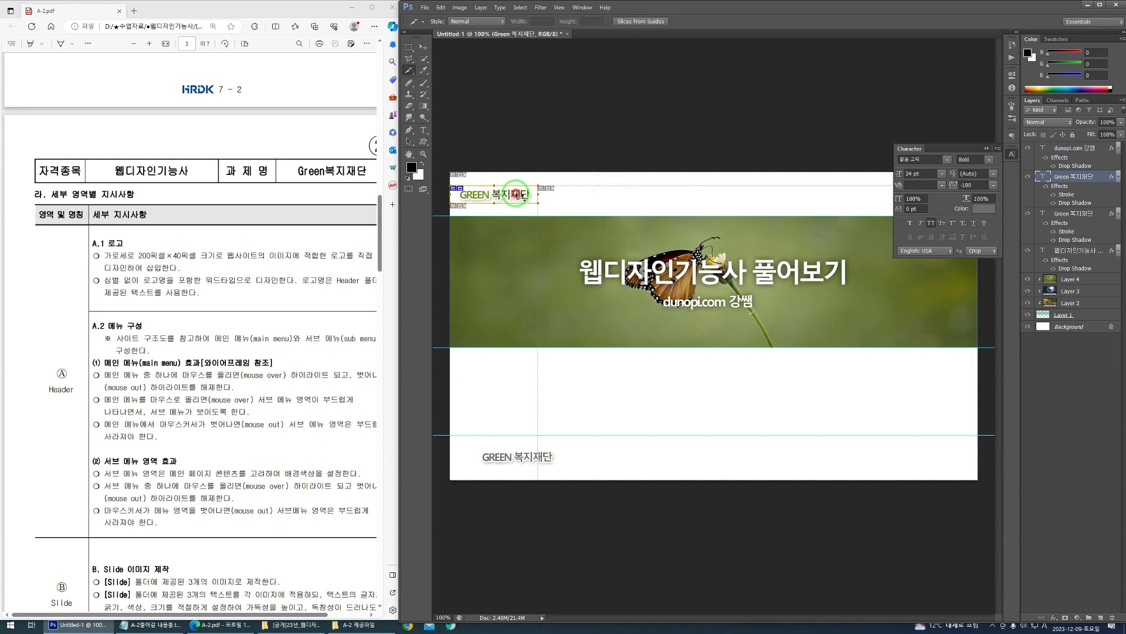
drag(516, 194, 541, 459)
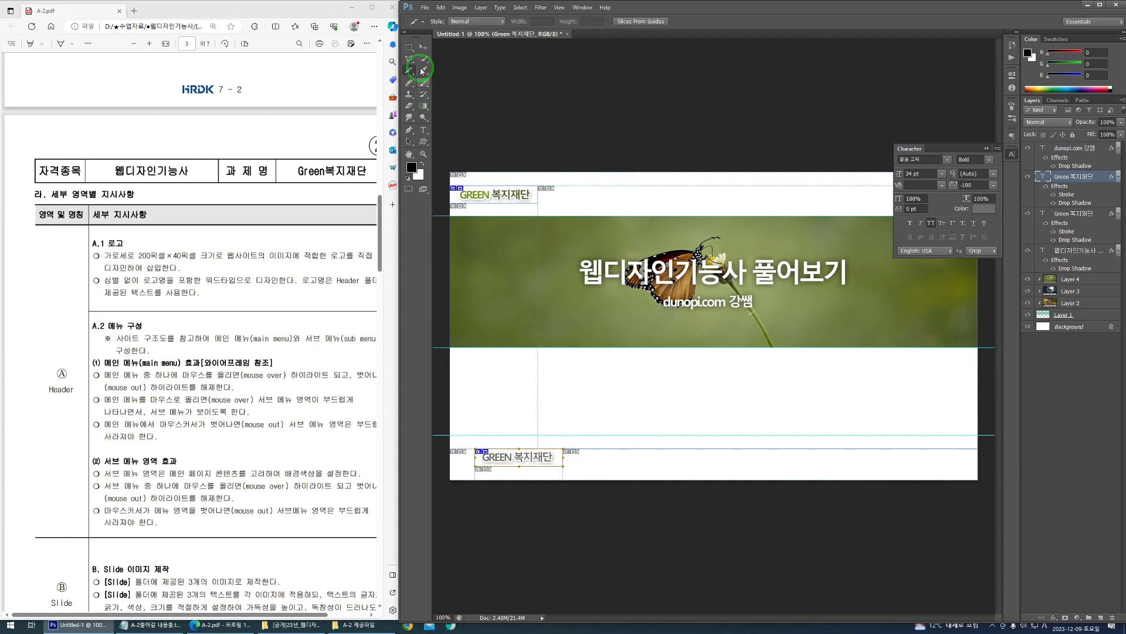
click(409, 47)
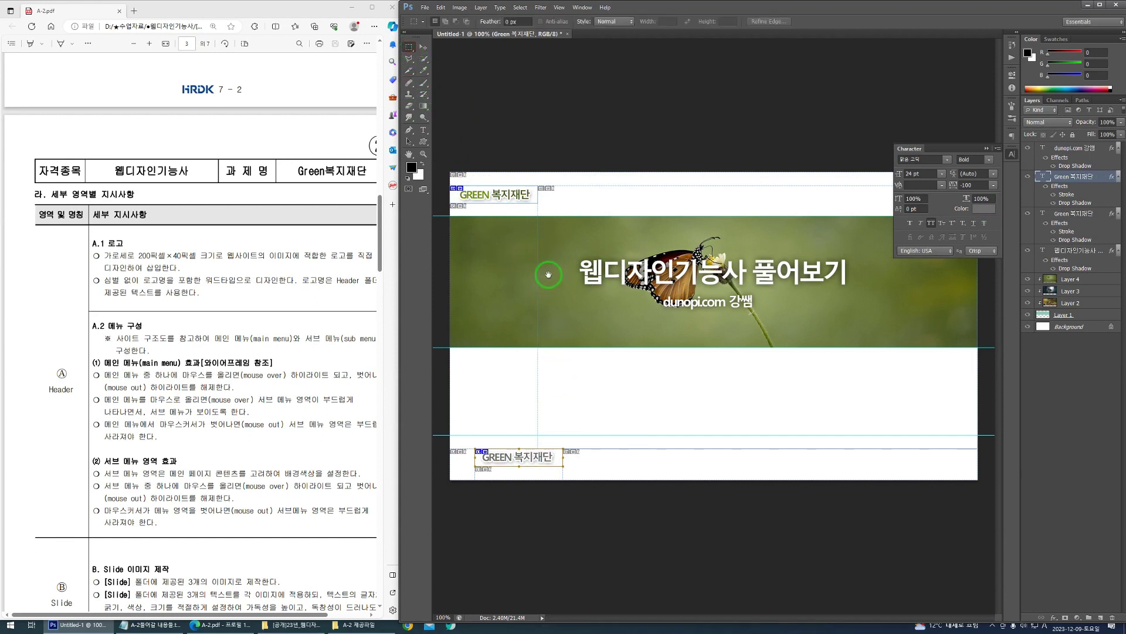
click(987, 148)
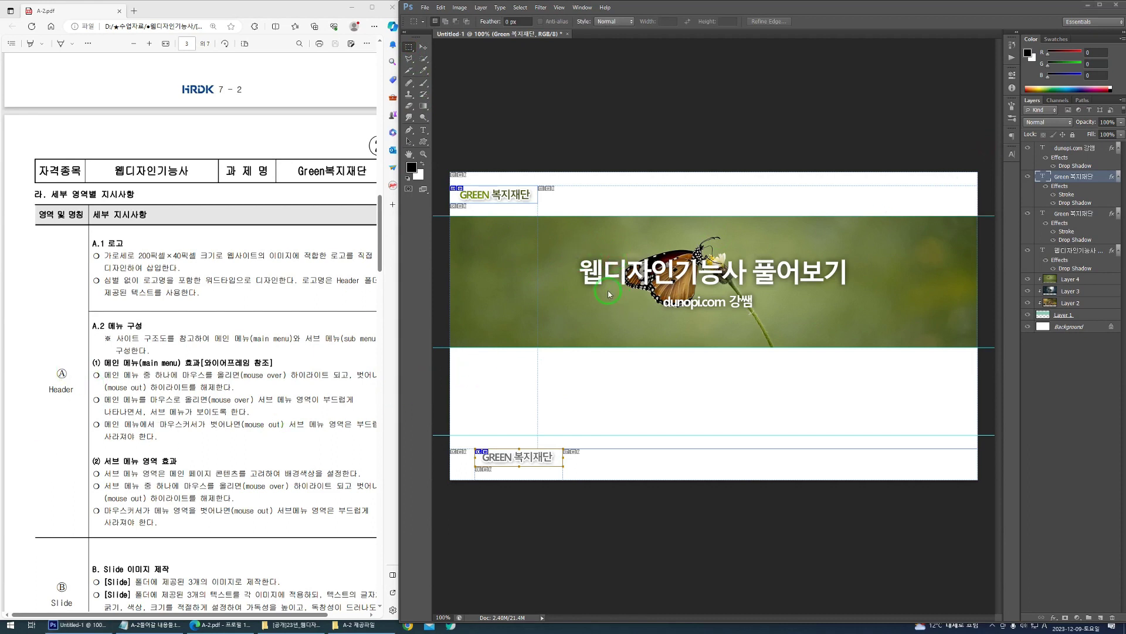
key(ctrl+h)
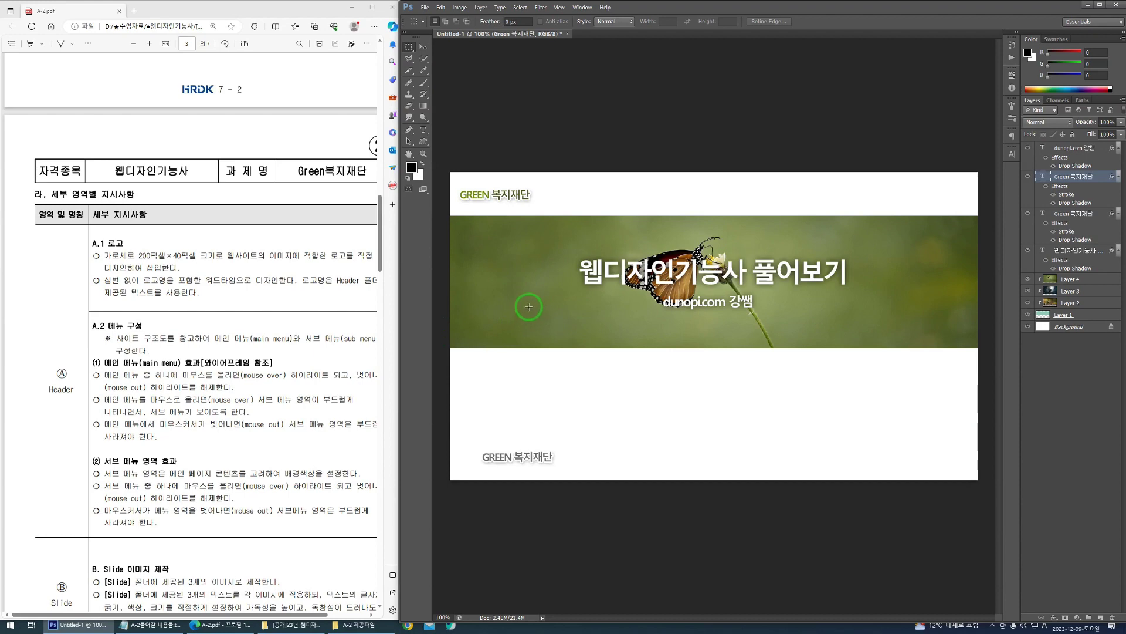
mouse_move(762, 198)
mouse_down()
mouse_move(672, 189)
mouse_move(842, 199)
mouse_move(801, 206)
mouse_move(884, 221)
mouse_move(815, 262)
mouse_up()
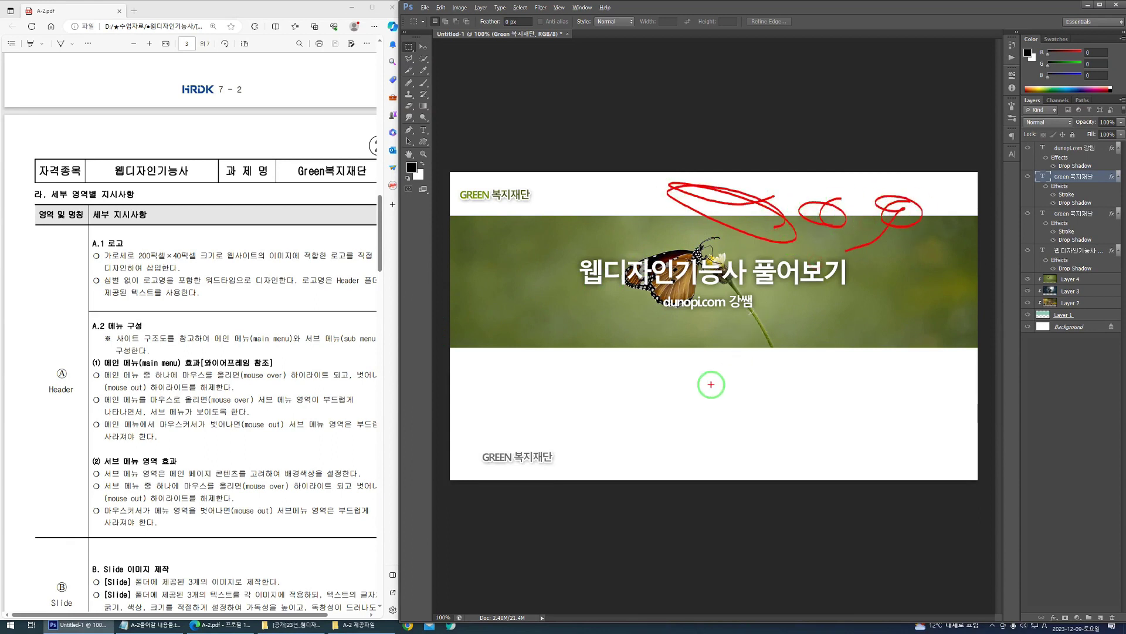
mouse_move(740, 235)
mouse_down()
mouse_move(715, 212)
mouse_move(847, 239)
mouse_move(906, 216)
mouse_up()
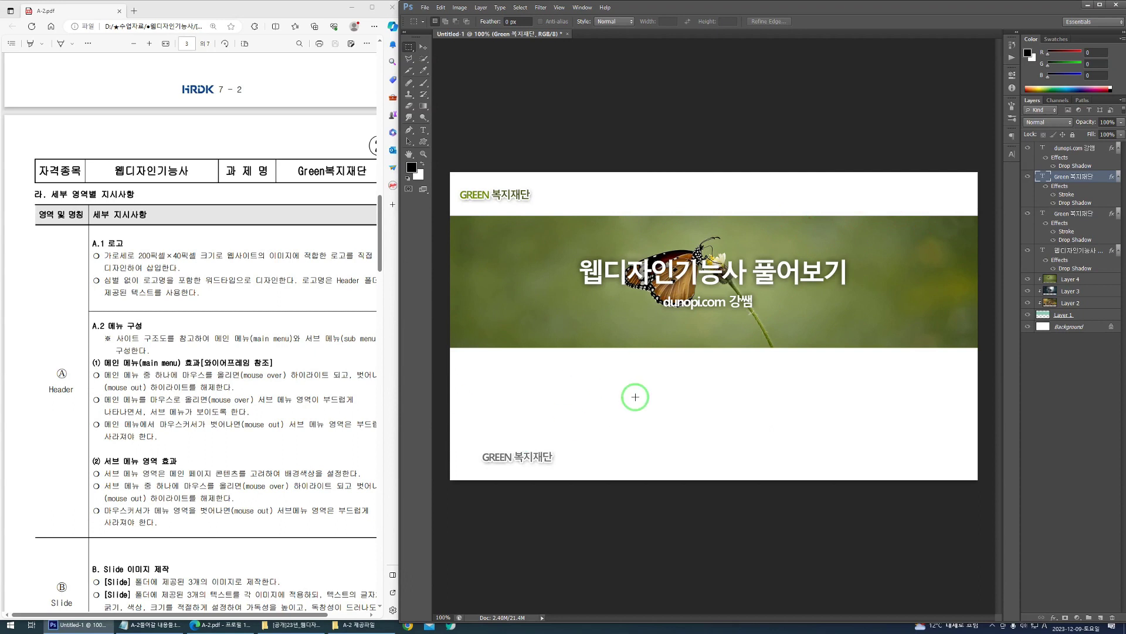
mouse_move(538, 187)
mouse_down()
mouse_move(440, 188)
mouse_move(551, 207)
mouse_up()
mouse_move(613, 246)
mouse_down()
mouse_move(520, 263)
mouse_move(534, 278)
mouse_up()
drag(541, 440, 532, 441)
drag(530, 129, 512, 183)
drag(580, 401, 555, 437)
mouse_move(719, 391)
mouse_down()
mouse_move(709, 347)
mouse_move(733, 332)
mouse_up()
drag(772, 385, 772, 363)
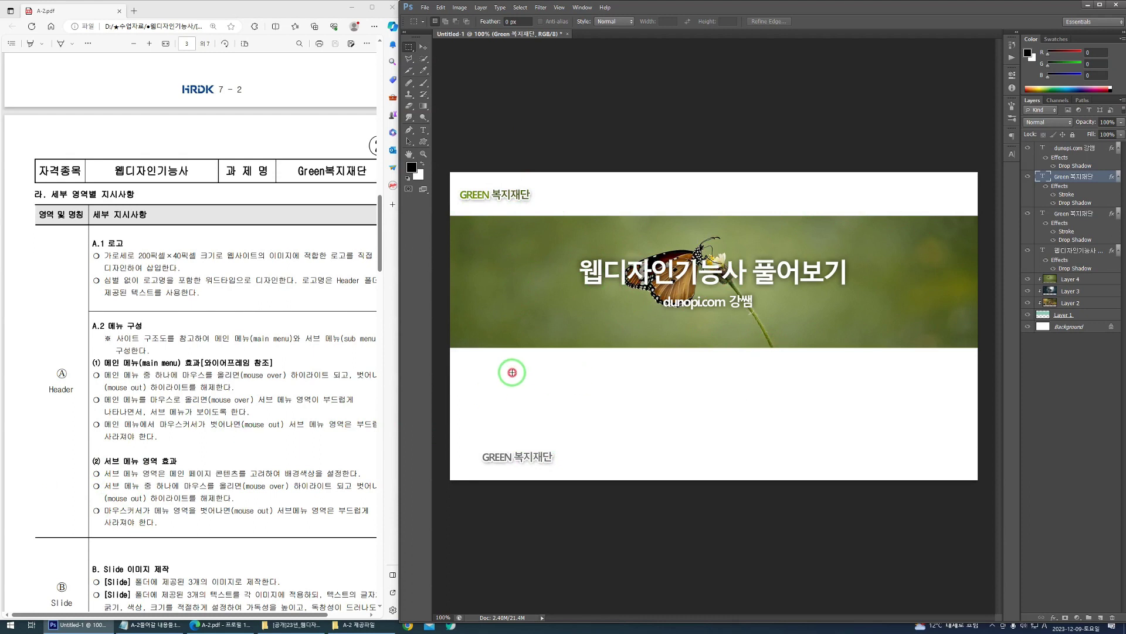
Step: Copy the main menu names 재단소개, 후원하기, 자료실 and 스토리 from the PDF's menu table into a new text line in the header
click(359, 627)
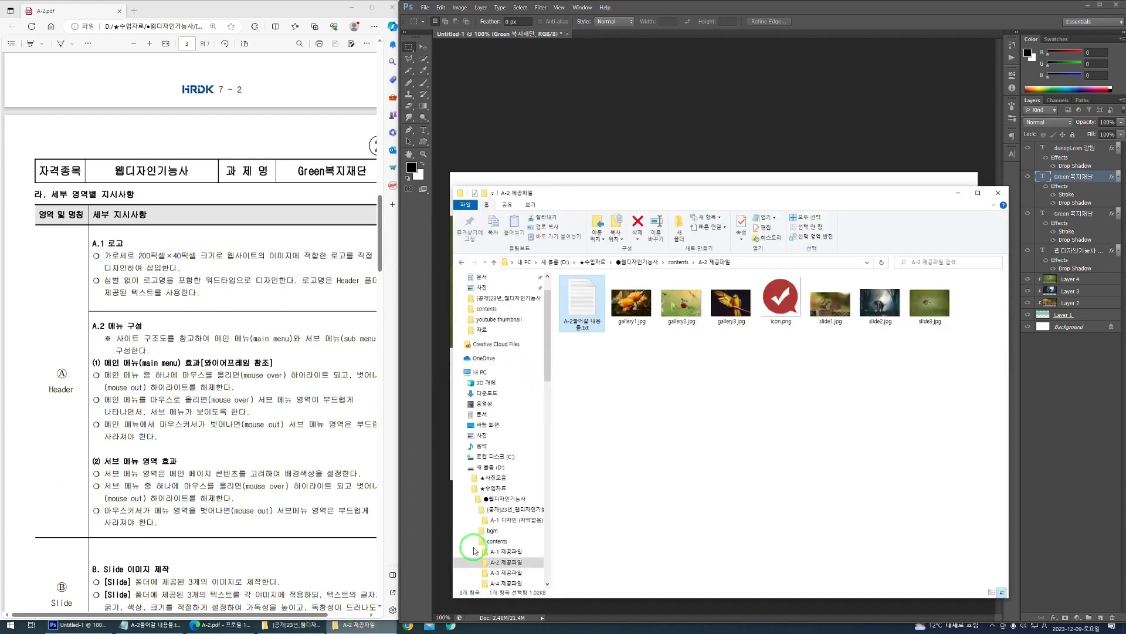
click(542, 161)
scroll(286, 275, up, 7)
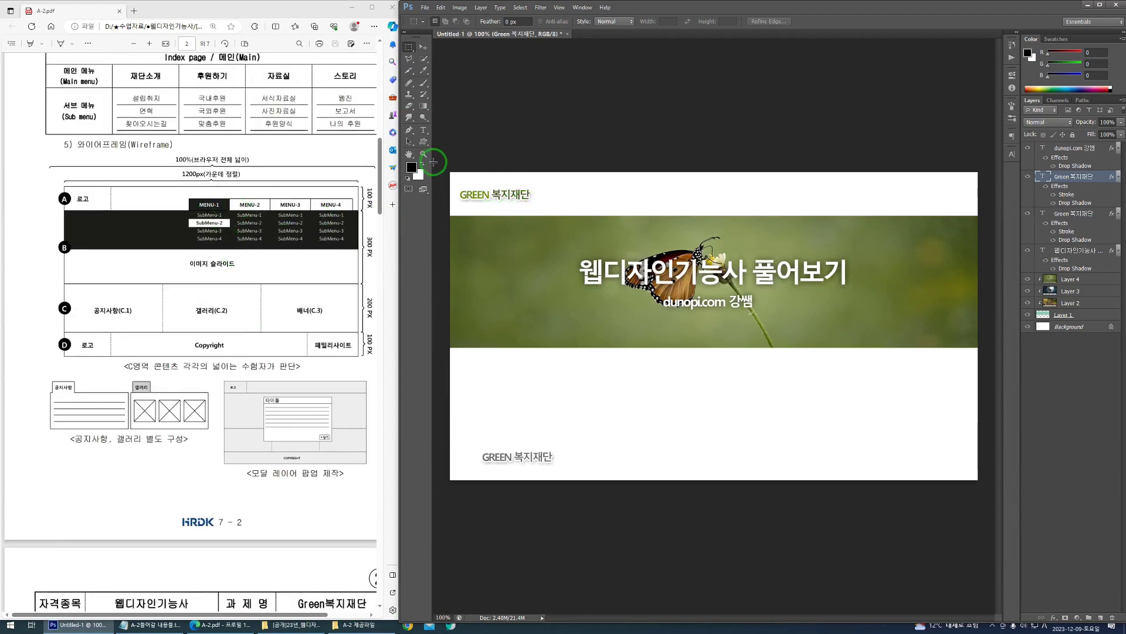
click(423, 129)
click(686, 203)
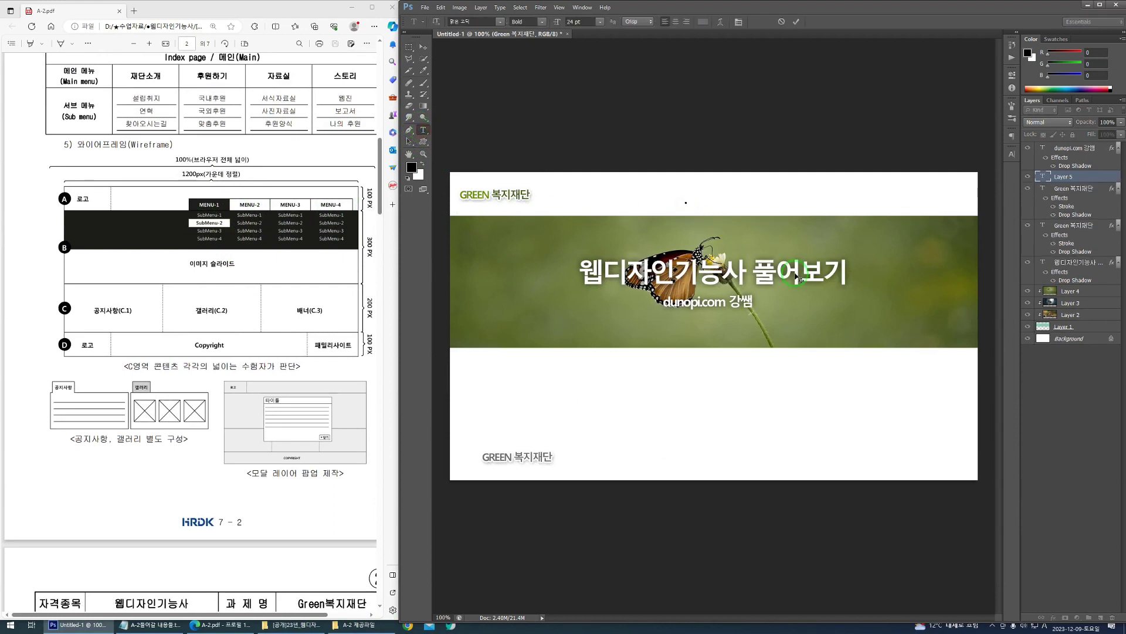
click(141, 77)
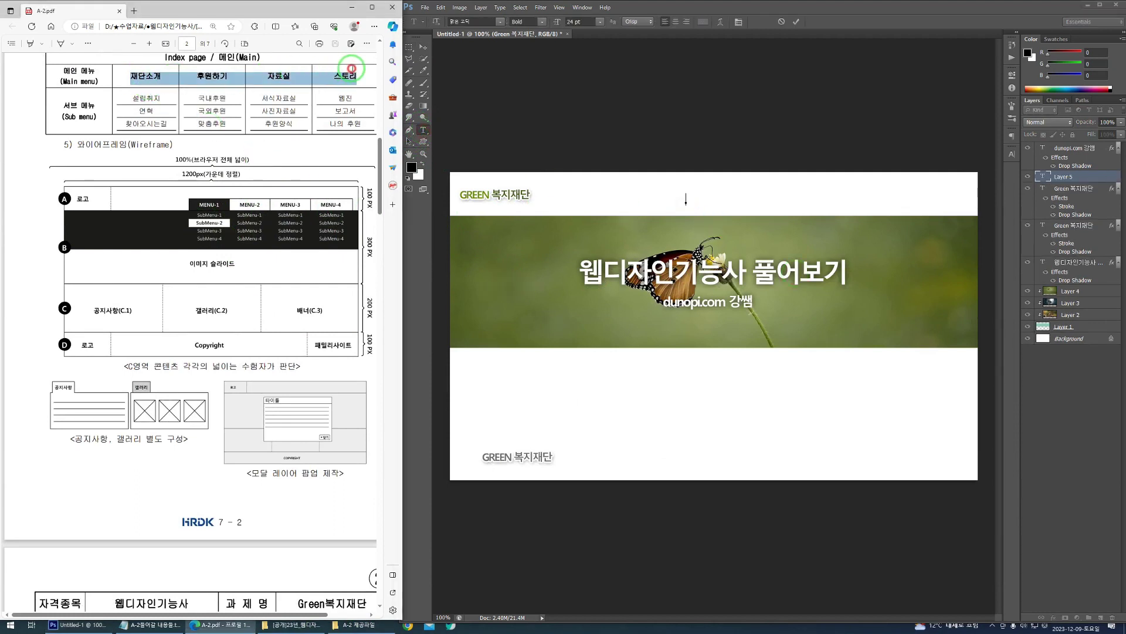
drag(345, 80, 353, 75)
key(ctrl+c)
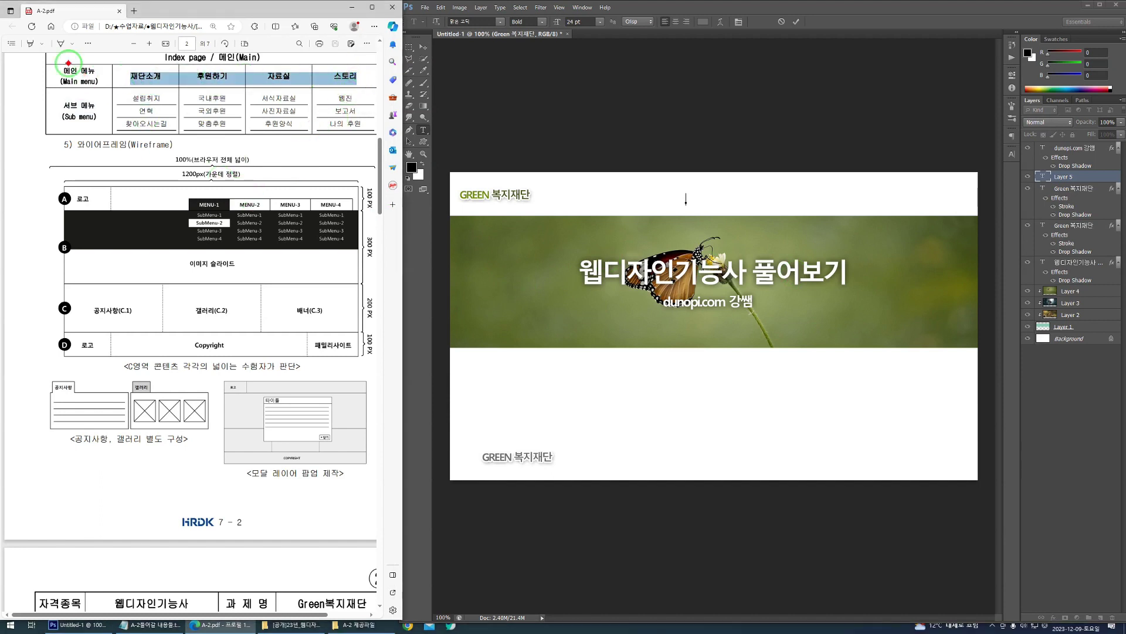
drag(58, 55, 373, 422)
key(Escape)
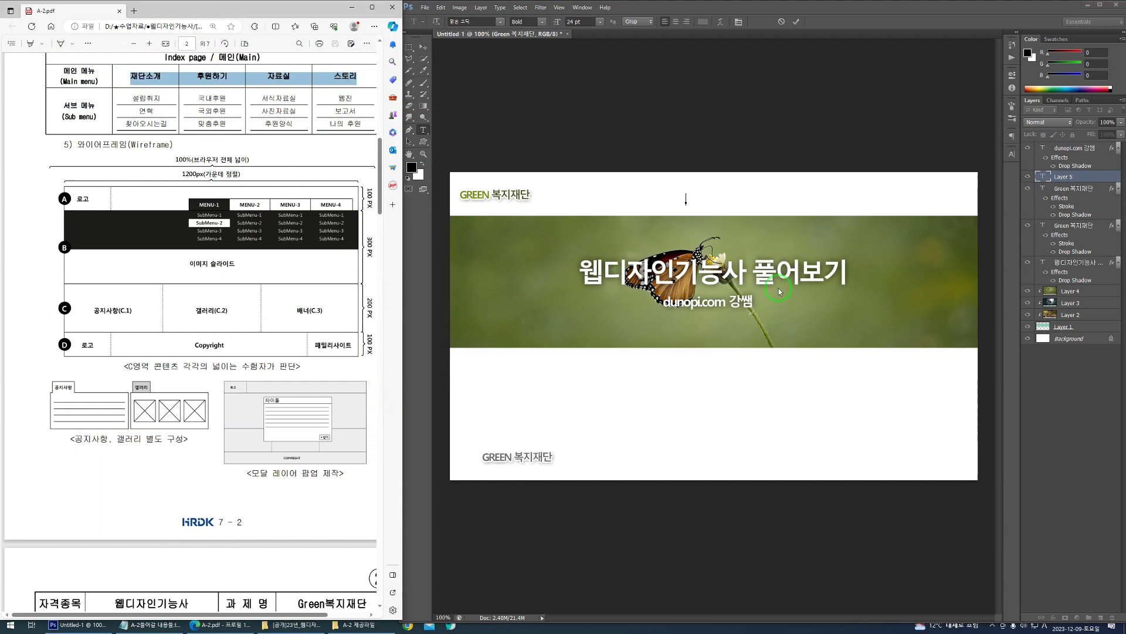
click(688, 200)
key(ctrl+v)
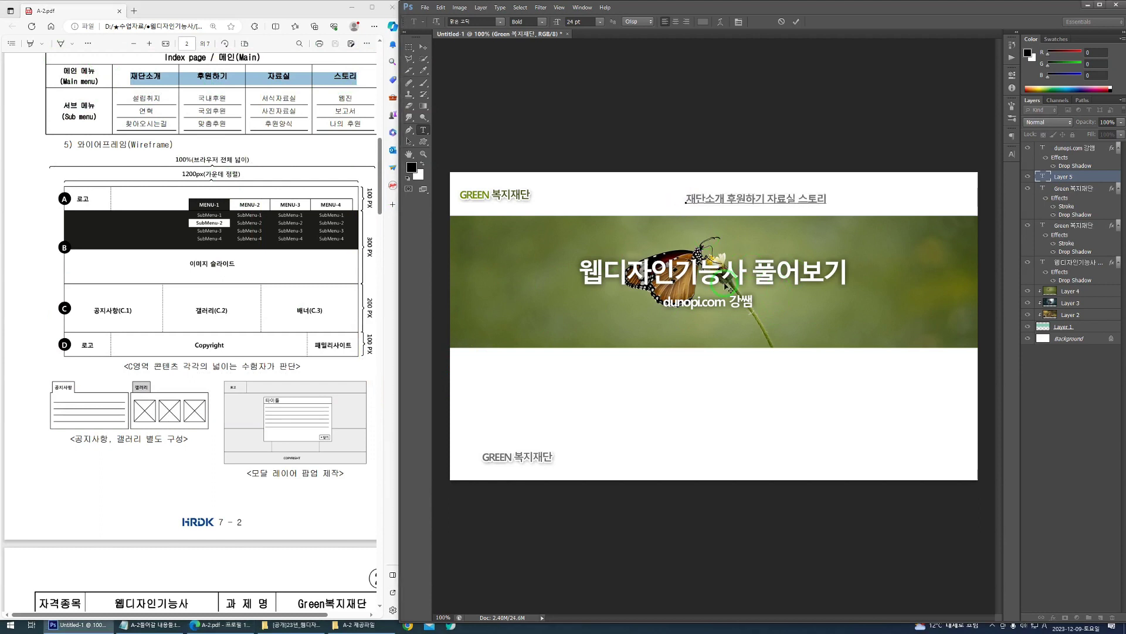
Step: Insert wide, even gaps of spaces between the four menu names in the header text and commit it
click(730, 194)
click(787, 198)
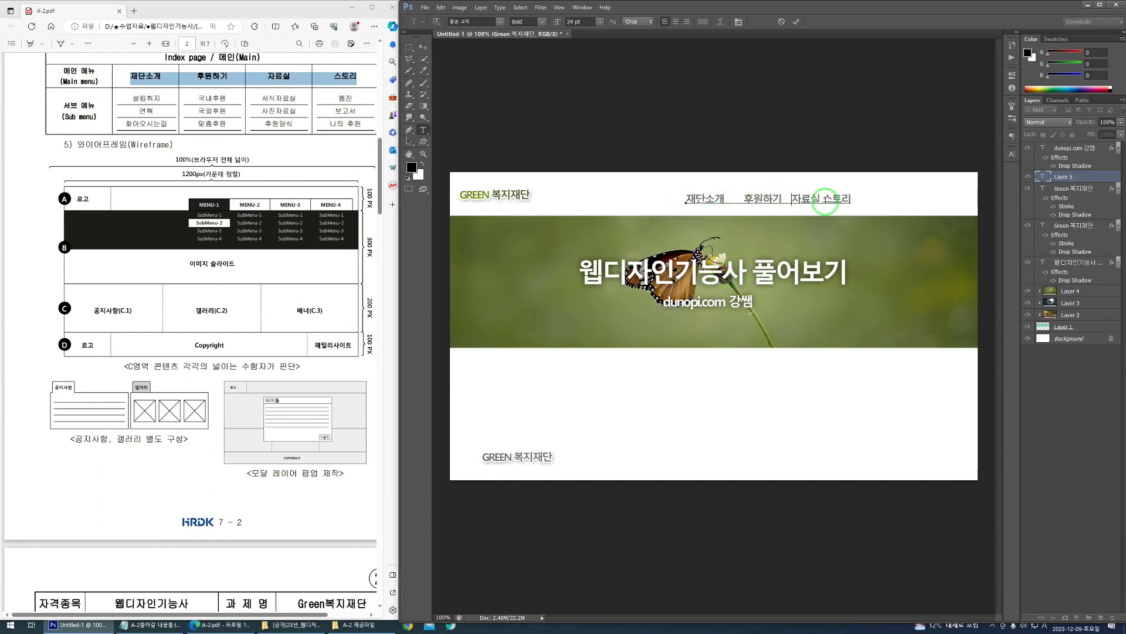
click(833, 198)
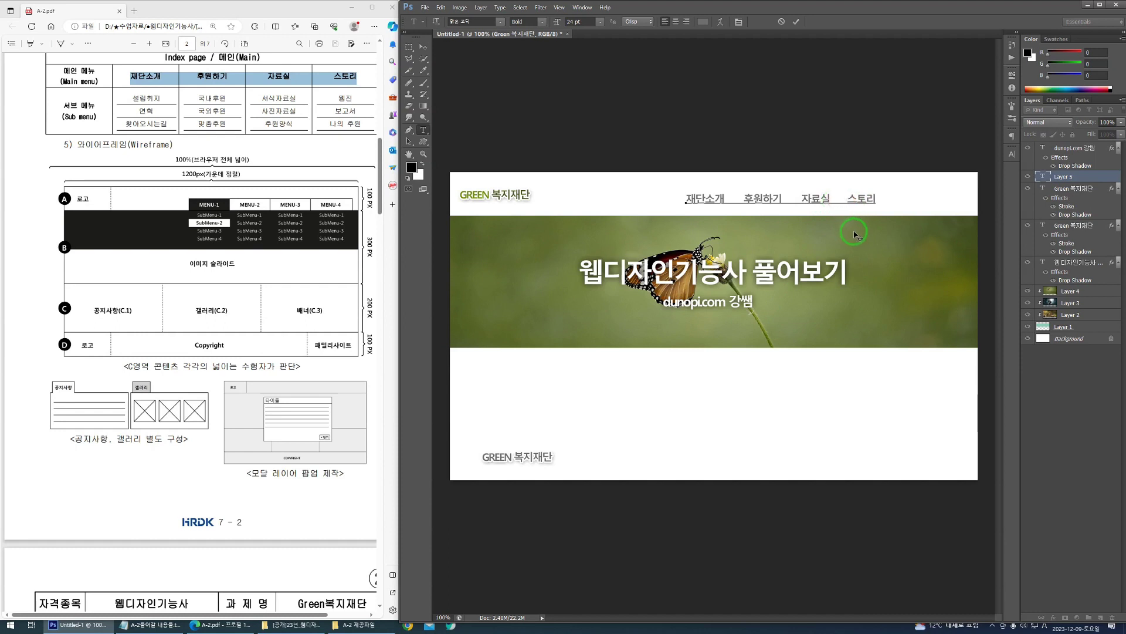
click(744, 198)
click(809, 198)
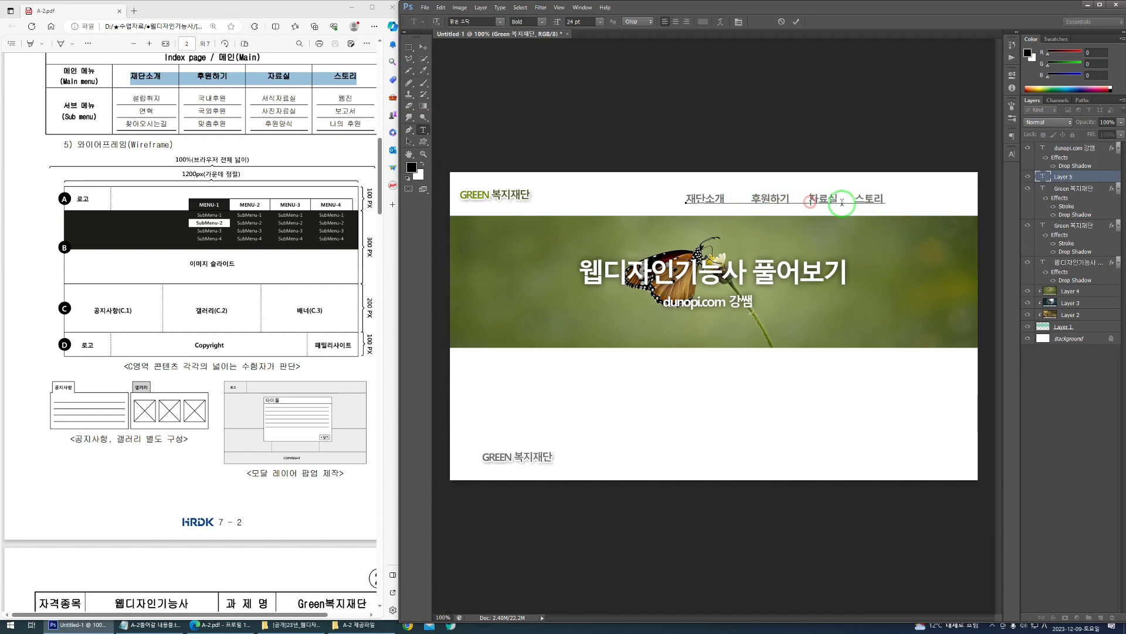
click(860, 199)
click(875, 229)
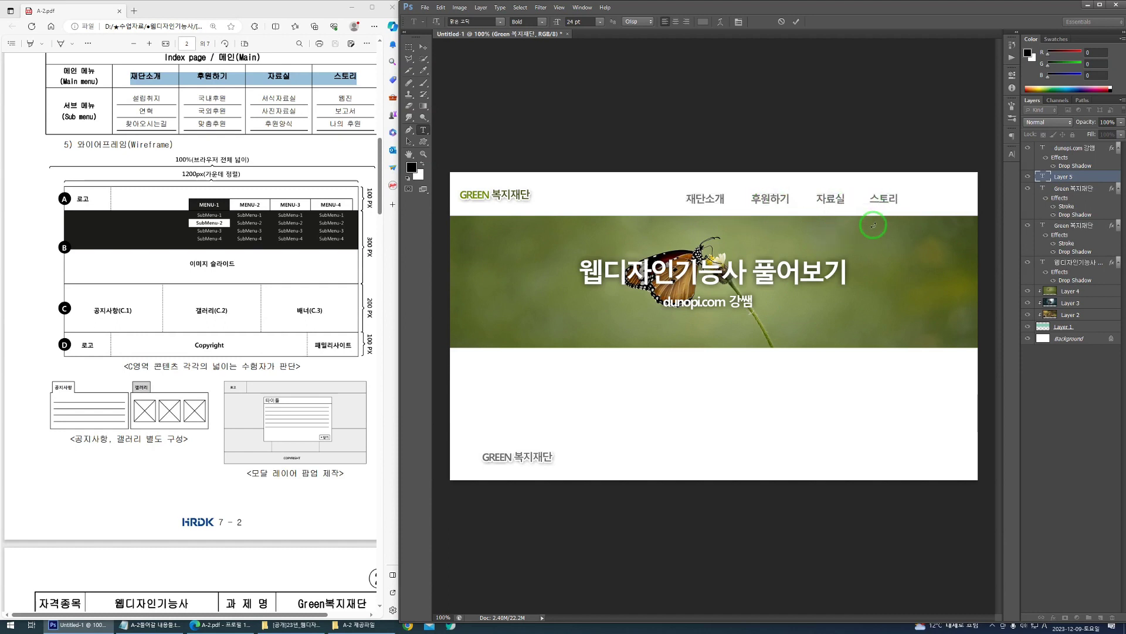
Step: Set the header menu text's font size to 20 pt
click(1012, 156)
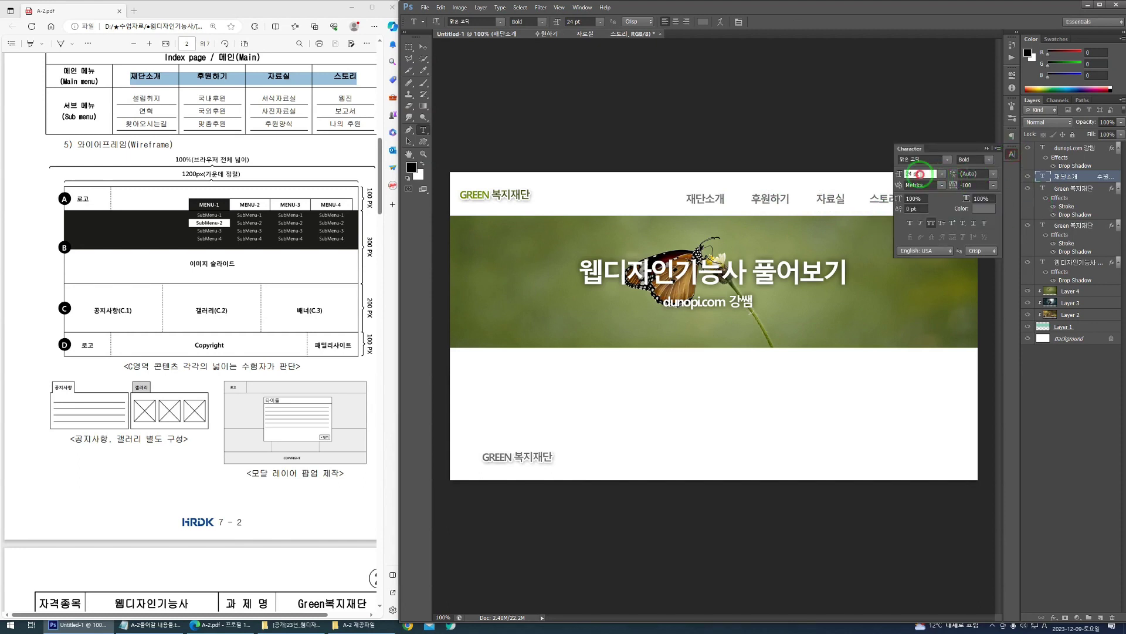
key(Return)
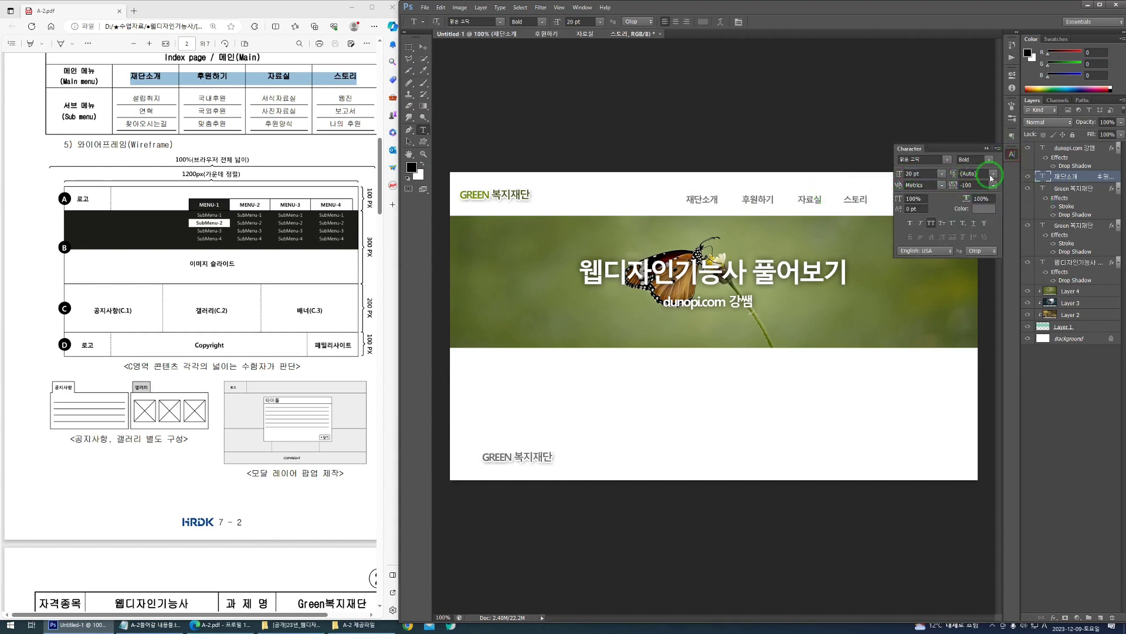
click(987, 148)
Step: Move the menu text horizontally within the header toward the canvas's right edge
click(423, 47)
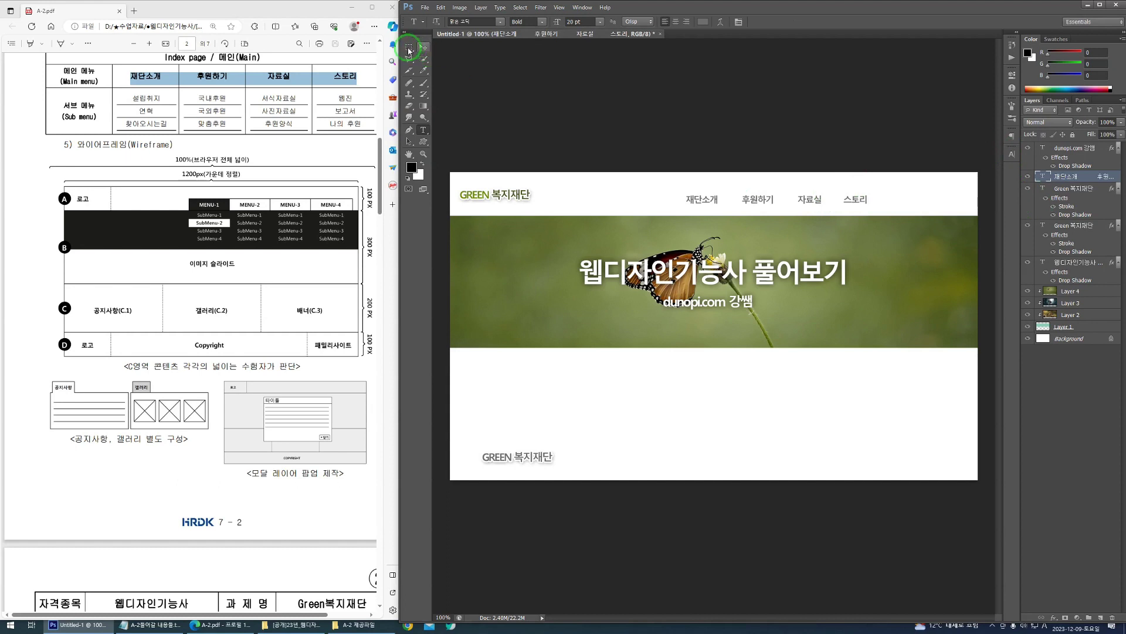
key(Tab)
drag(886, 216, 964, 216)
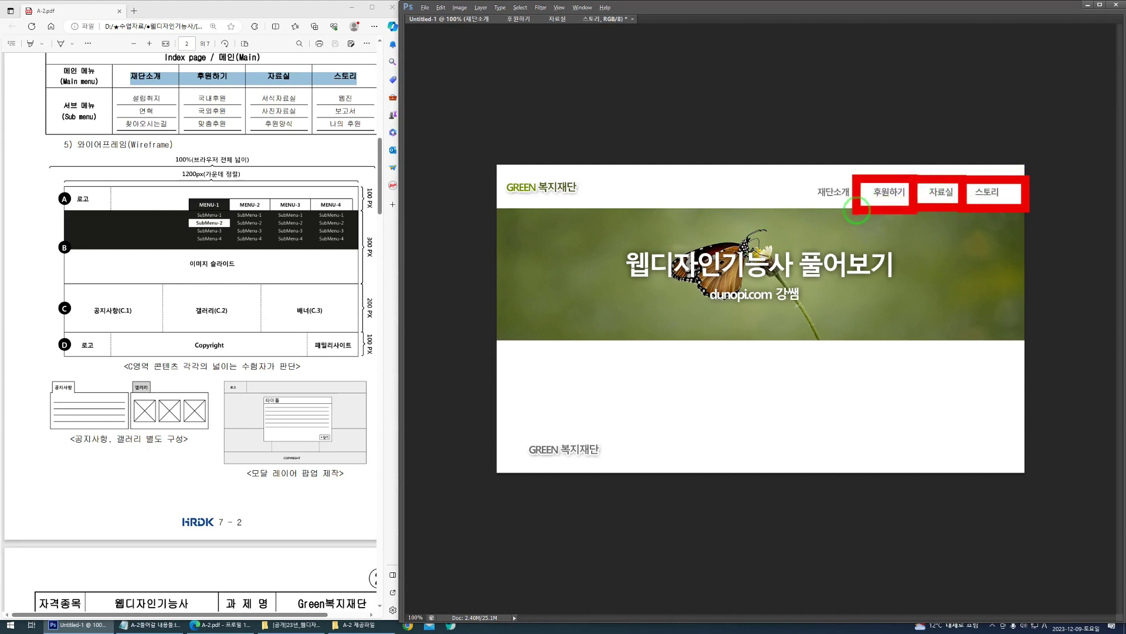
key(ctrl+z)
drag(760, 169, 1002, 216)
key(Escape)
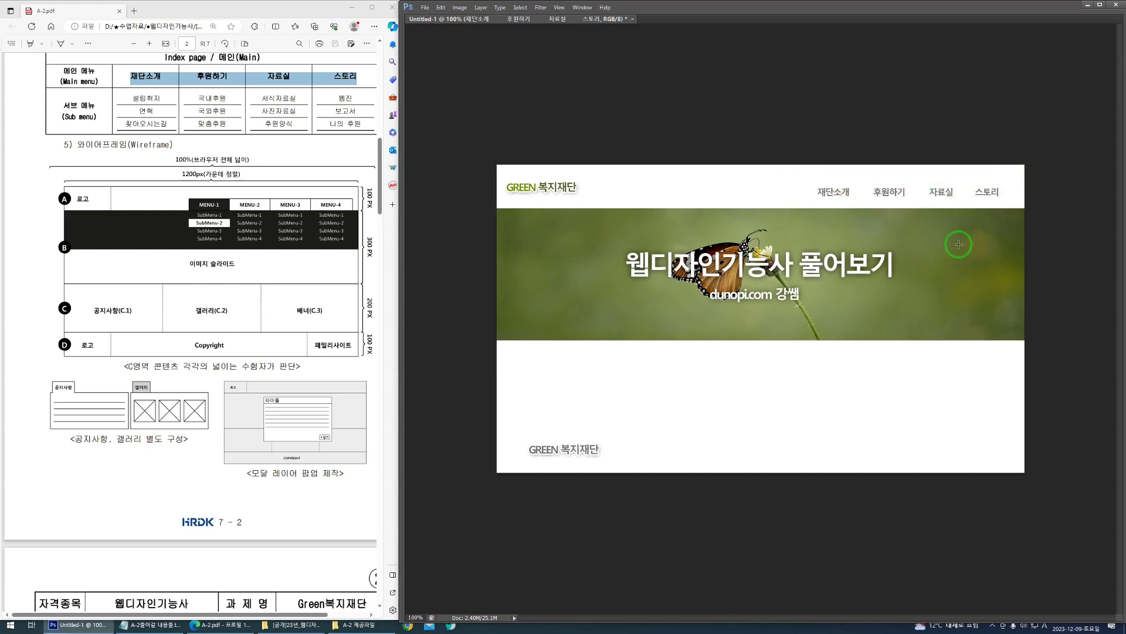
key(Tab)
key(Tab)
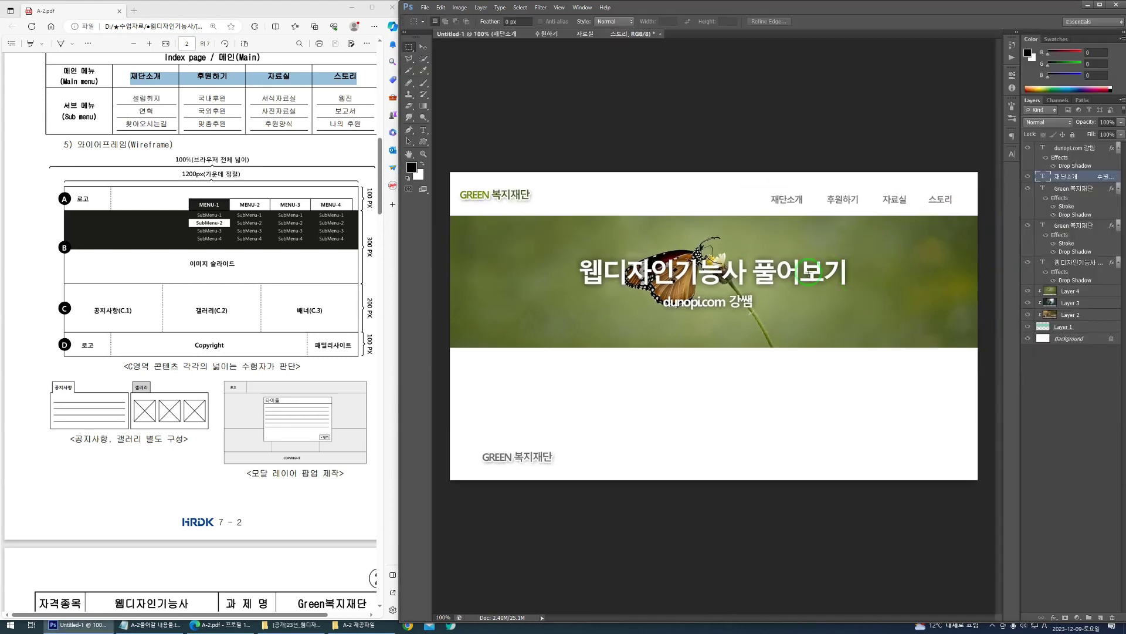
Step: Widen the gaps between all four menu names and shift the line back left and slightly up, level with the logo
double_click(1042, 176)
click(816, 202)
click(872, 201)
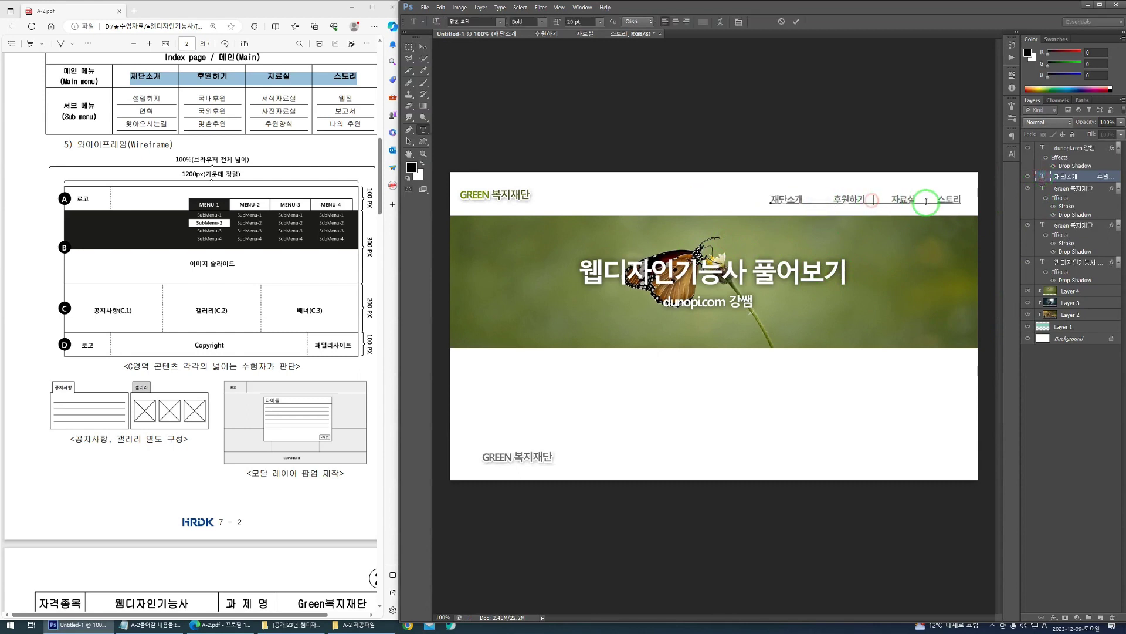
click(928, 200)
key(ctrl+Return)
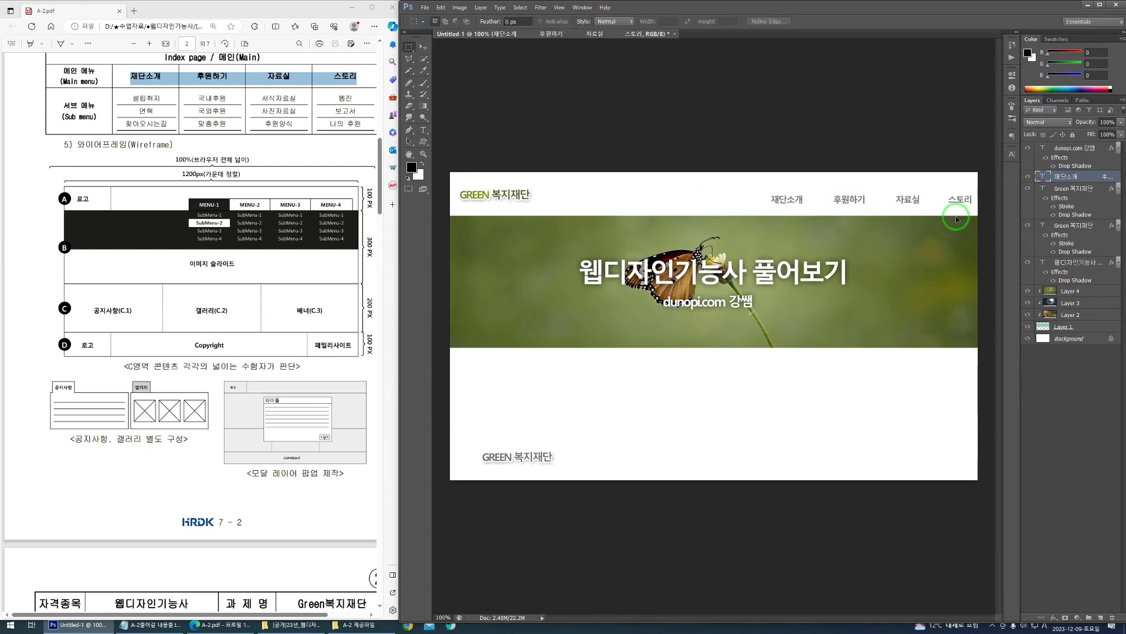
drag(958, 220, 904, 212)
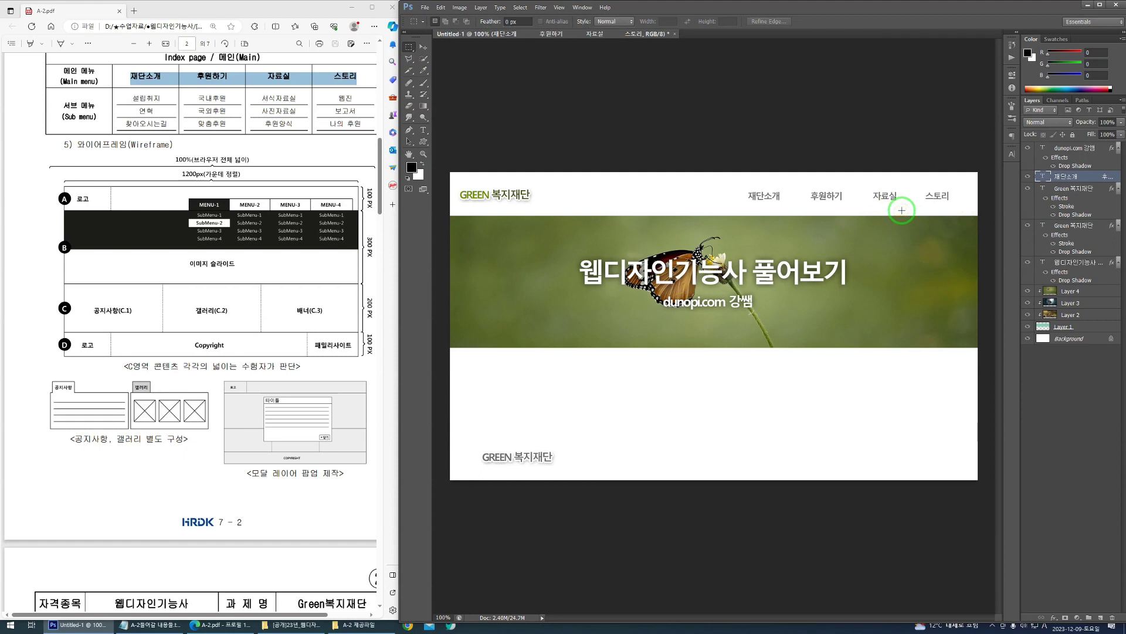
mouse_move(880, 199)
mouse_down()
mouse_move(834, 440)
mouse_move(882, 287)
mouse_move(722, 205)
mouse_move(598, 204)
mouse_move(731, 417)
mouse_up()
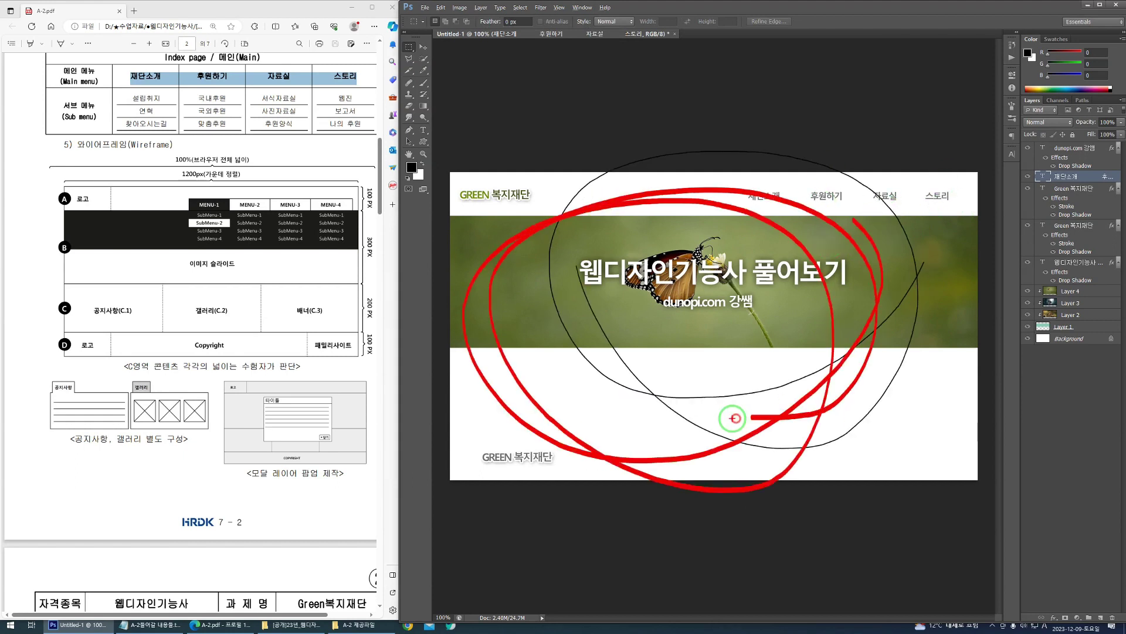
Step: Add a few more spaces between the menu names and nudge the line slightly left to keep a margin at the canvas edge
double_click(1044, 177)
click(874, 200)
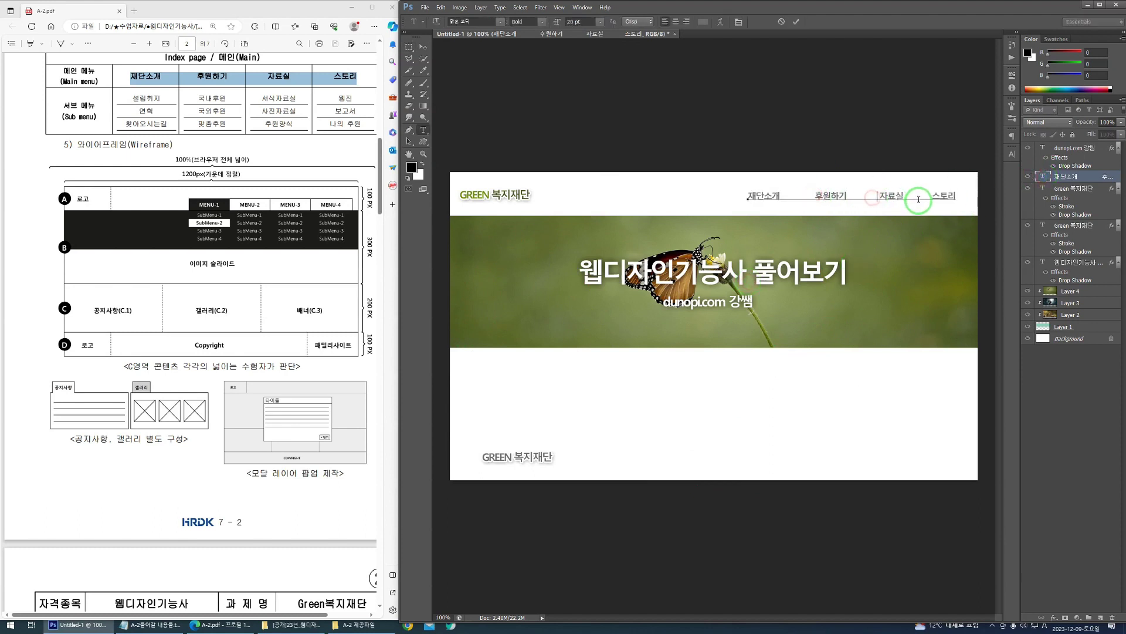
click(928, 201)
click(1044, 177)
key(m)
drag(912, 200, 896, 201)
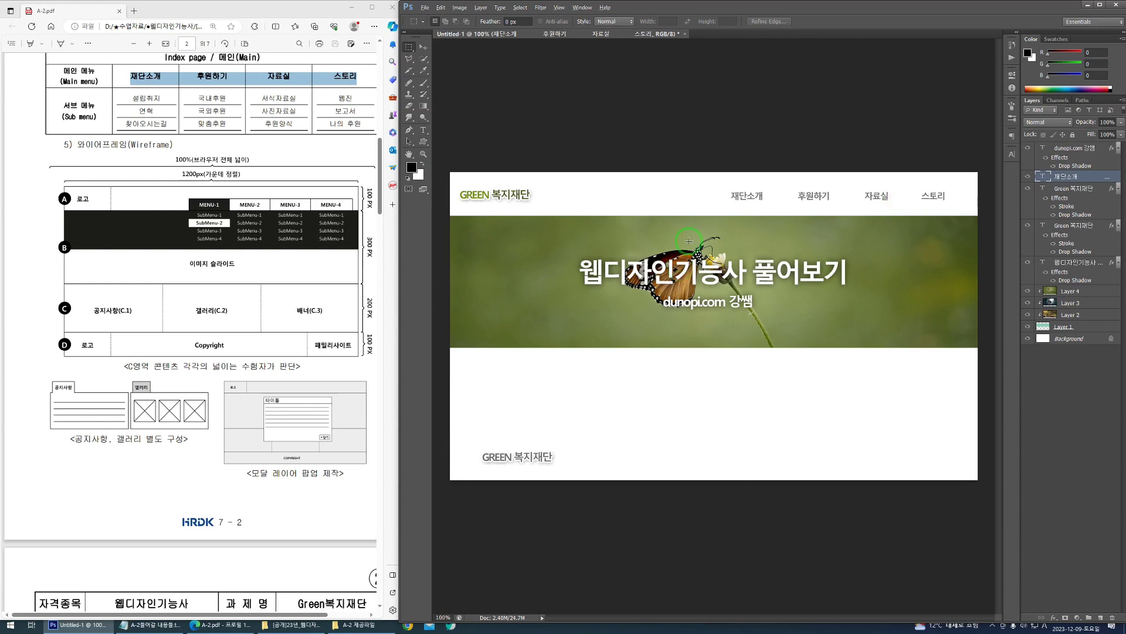
drag(770, 171, 659, 354)
drag(593, 177, 754, 354)
Step: Try rotating the header menu text clockwise with Free Transform and undo the rotation
key(ctrl+t)
drag(963, 242, 965, 274)
key(Return)
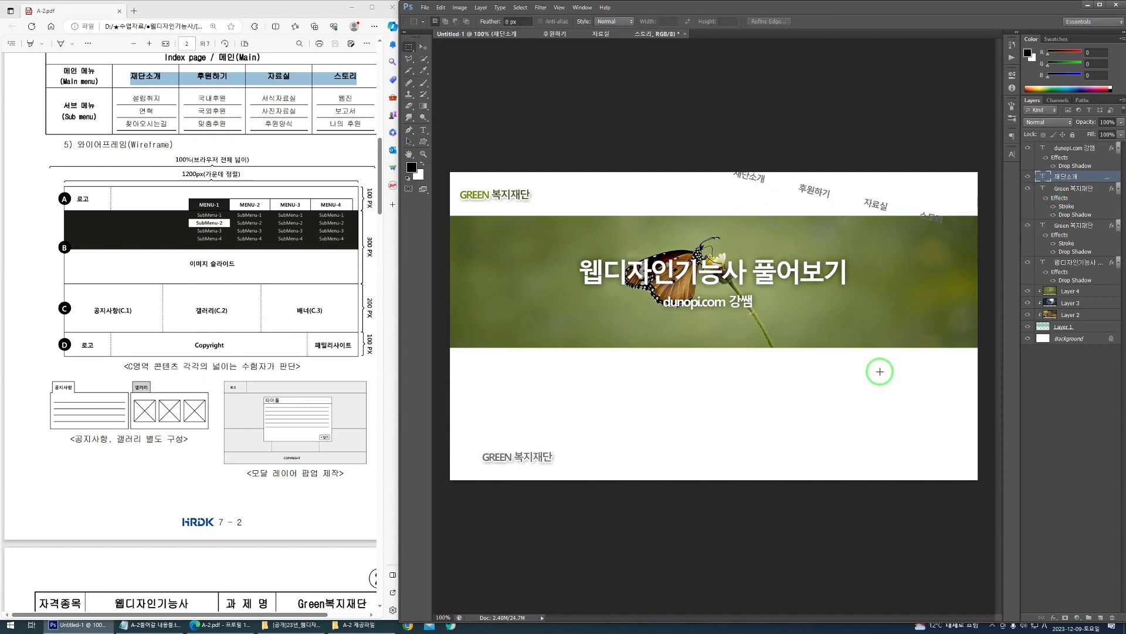
drag(878, 252, 789, 271)
key(ctrl+z)
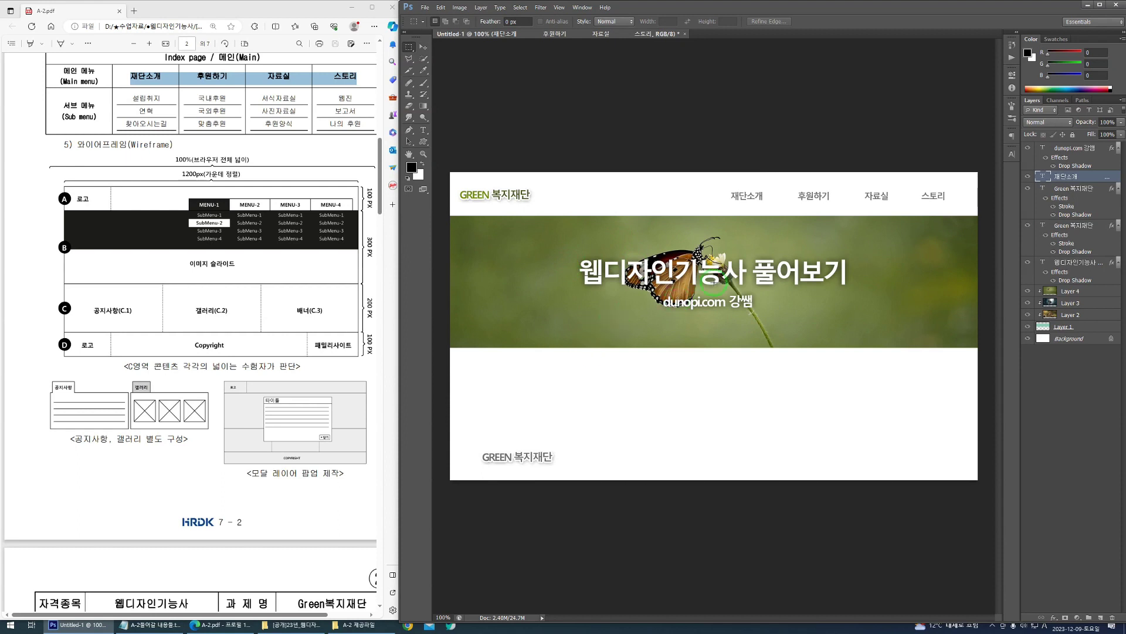
Step: Create a new layer above all others and fill a full-width rectangle over the slide's upper part with black
click(1067, 148)
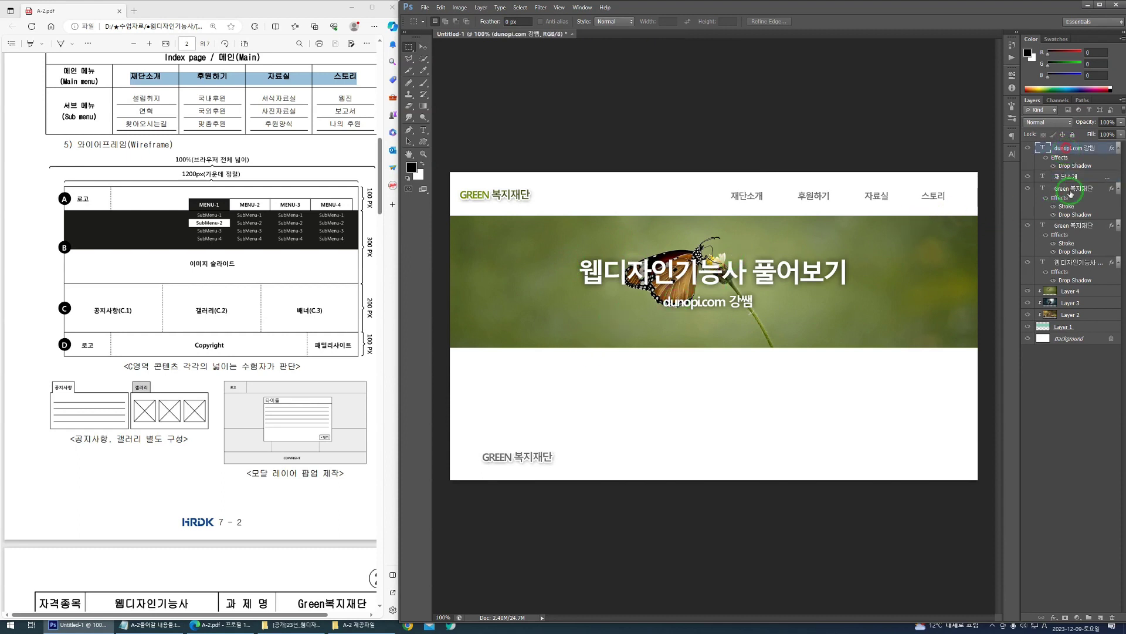
click(1100, 617)
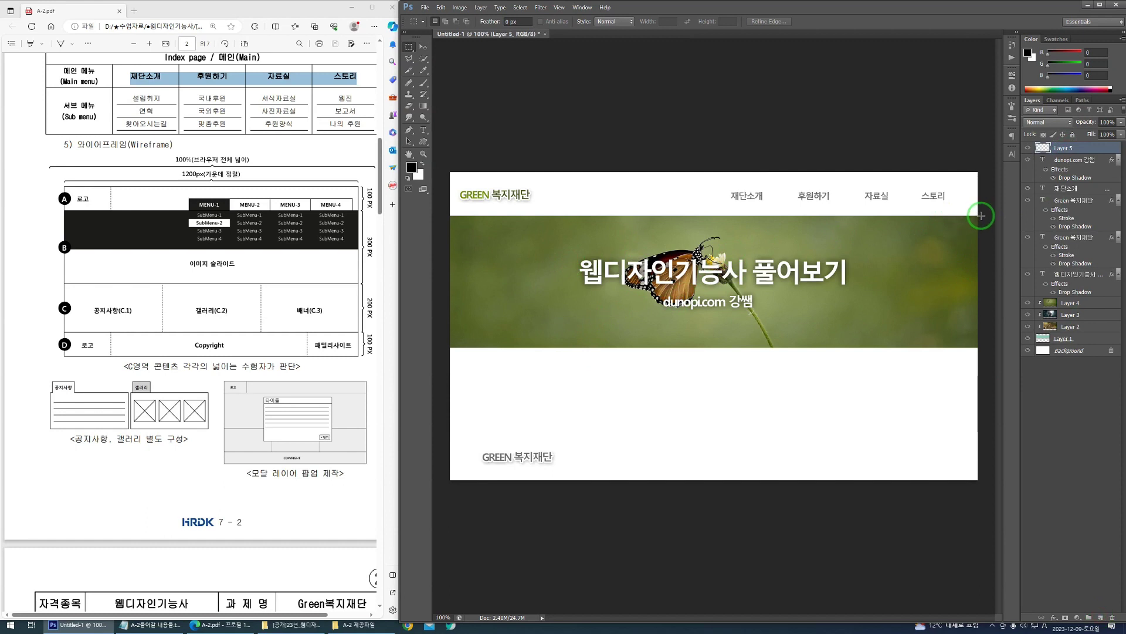
drag(978, 214, 857, 263)
drag(694, 292, 445, 296)
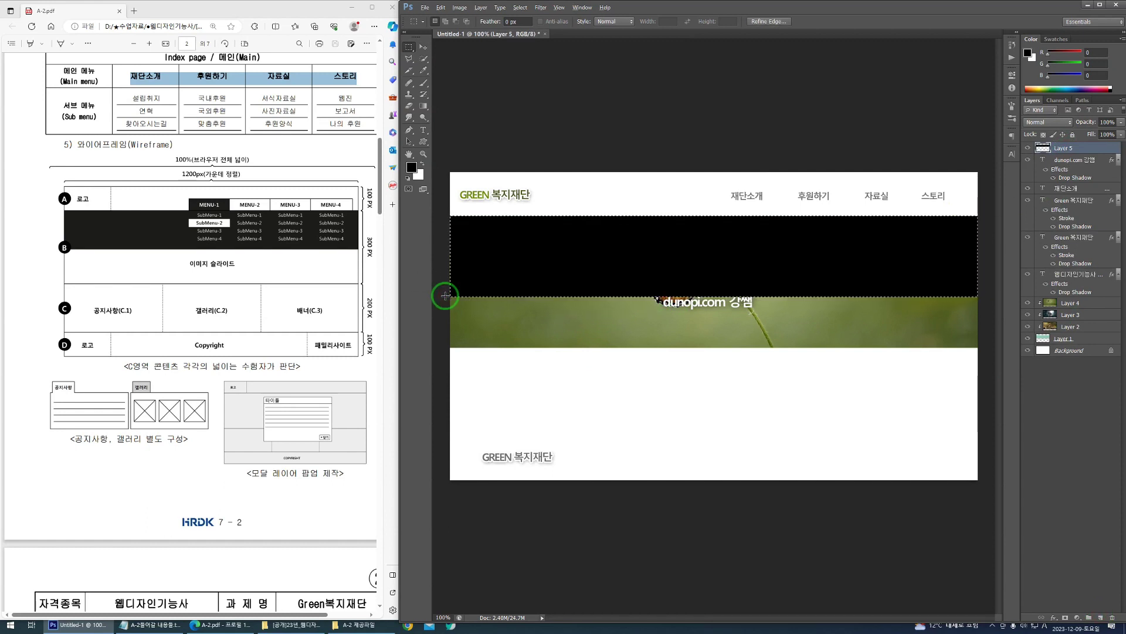
key(alt+BackSpace)
Step: Refill the selected band with a dark olive green foreground colour (RGB 67, 82, 24) and deselect it
click(412, 168)
click(737, 192)
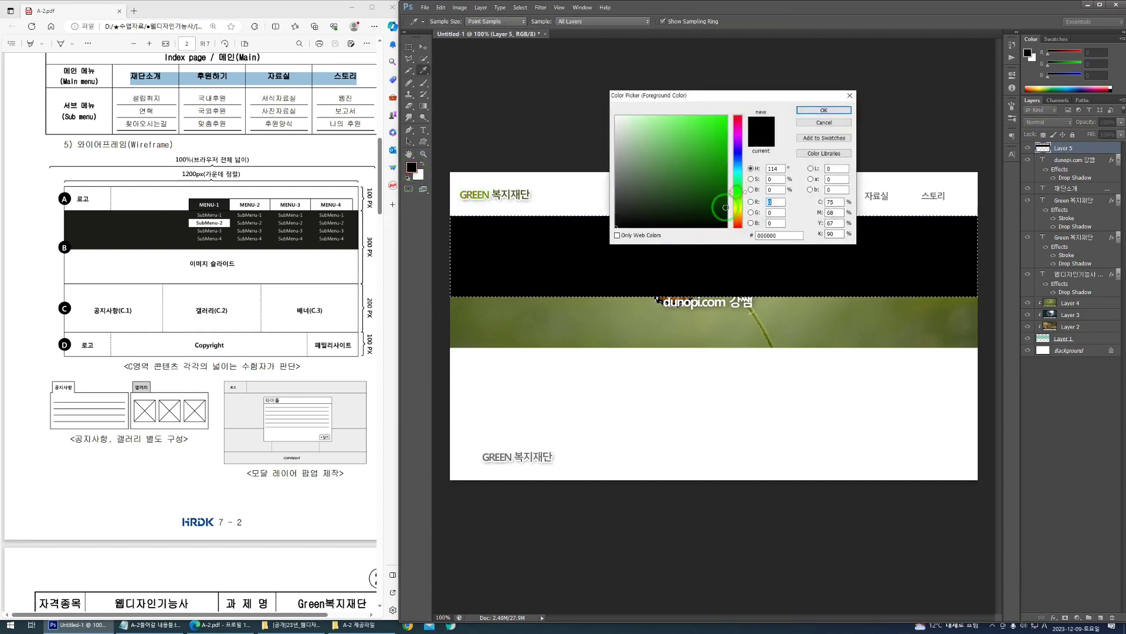
drag(568, 320, 713, 198)
click(805, 110)
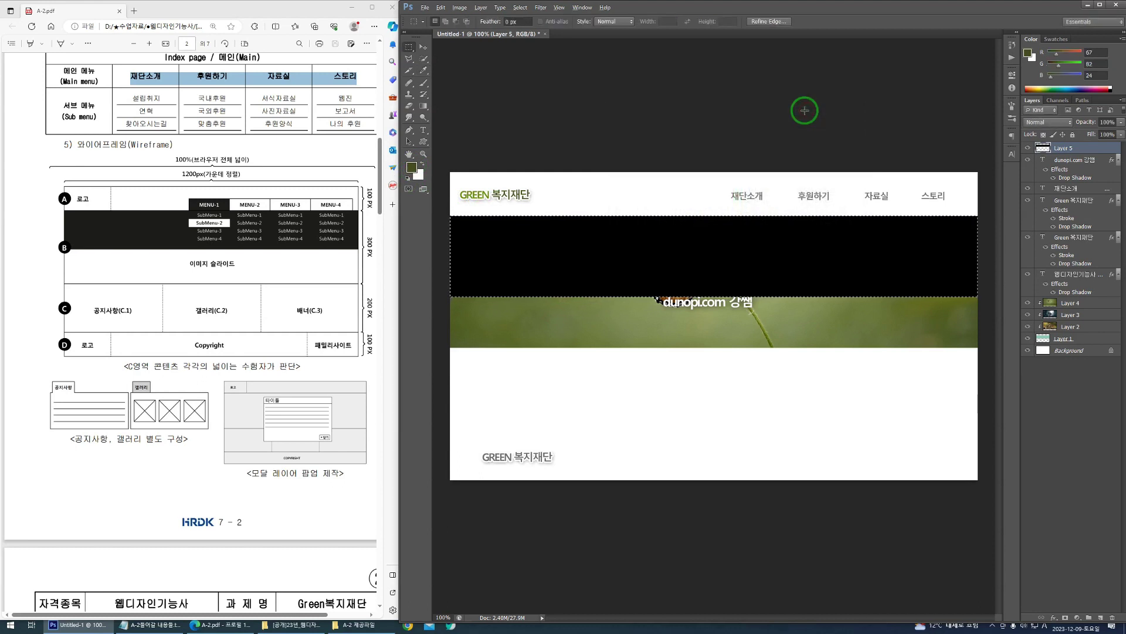
key(alt+BackSpace)
key(ctrl+d)
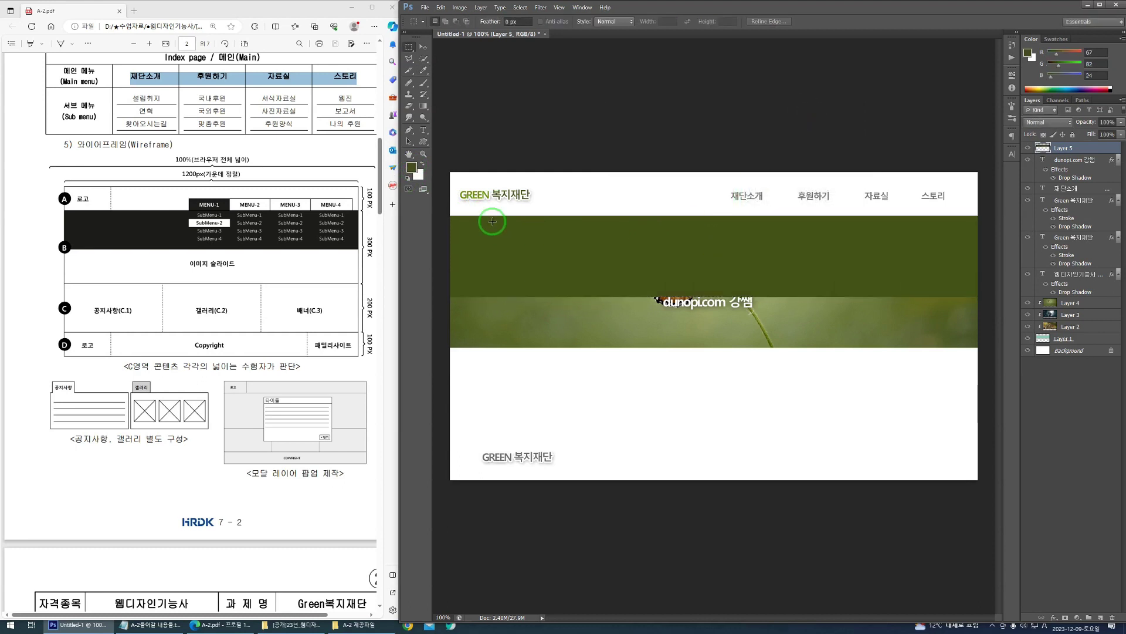
Step: Duplicate the header menu text straight down onto the green band and bring the copy to the front of the layers
ctrl+click(748, 197)
drag(786, 203, 784, 246)
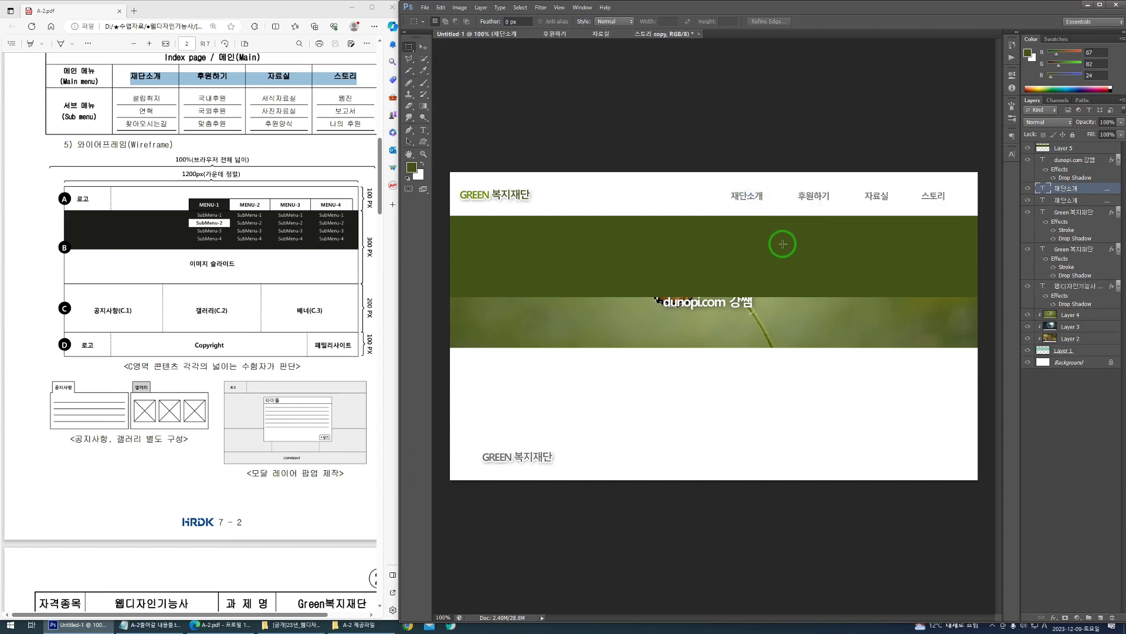
key(ctrl+shift+bracketright)
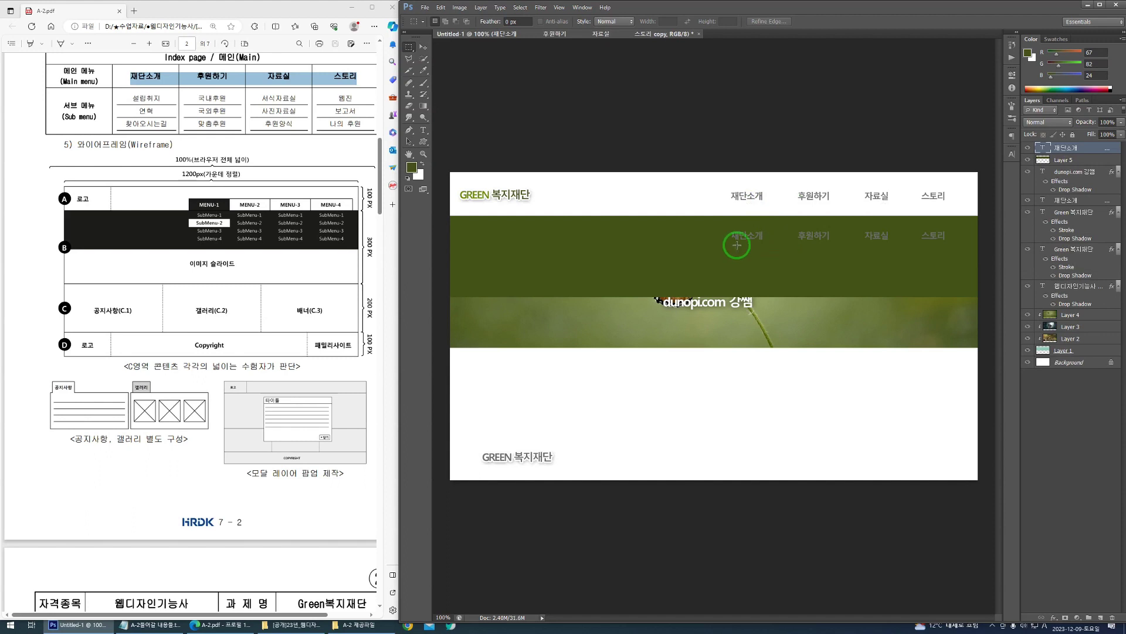
mouse_move(734, 243)
mouse_down()
mouse_move(767, 217)
mouse_move(777, 241)
mouse_up()
drag(474, 129, 427, 171)
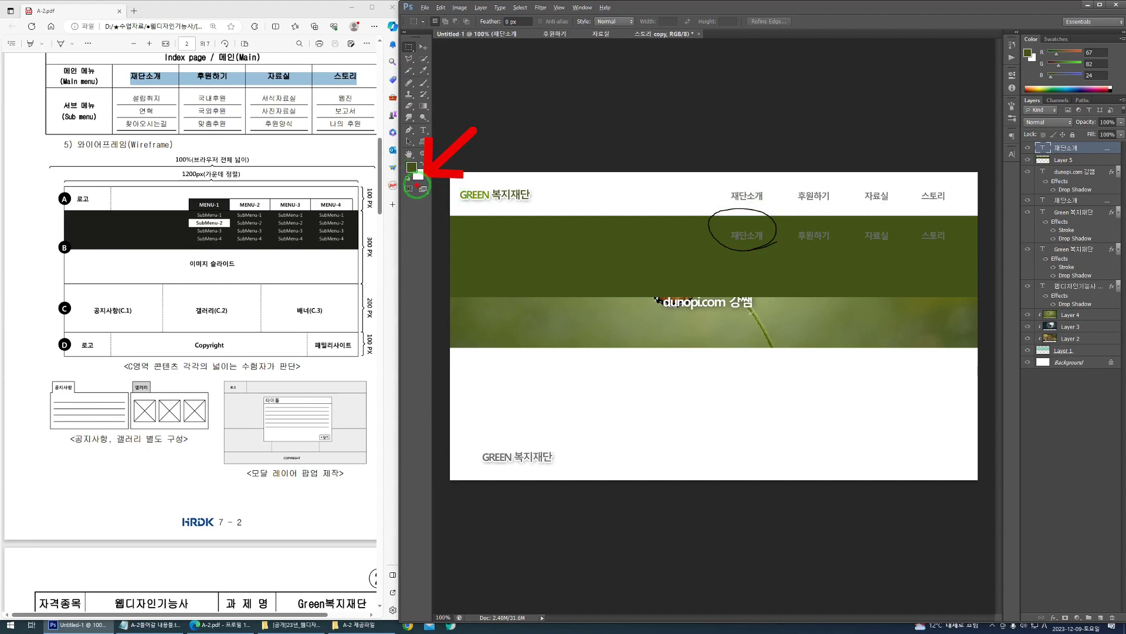
key(Escape)
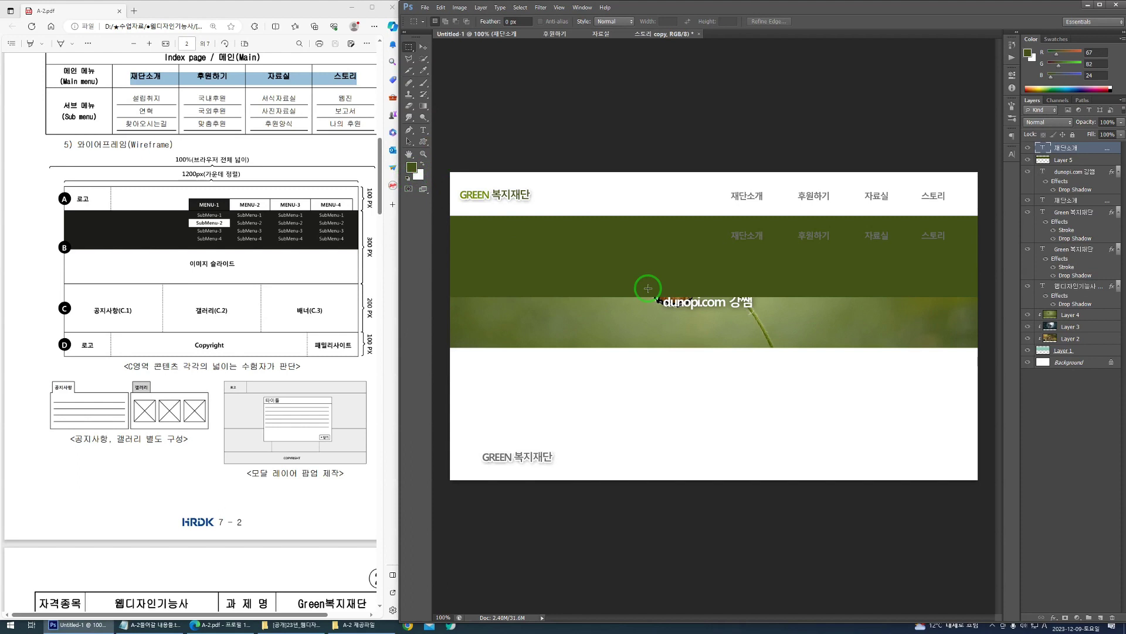
Step: Fill the copied menu text on the green band with white and set its font size to 18 pt
key(ctrl+Delete)
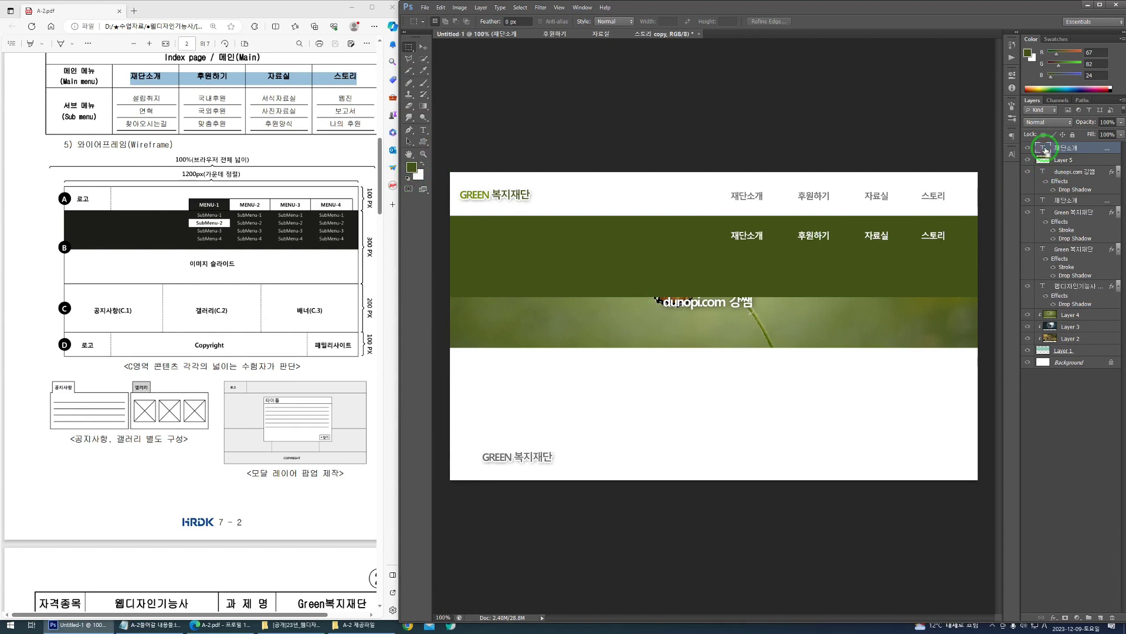
click(1012, 154)
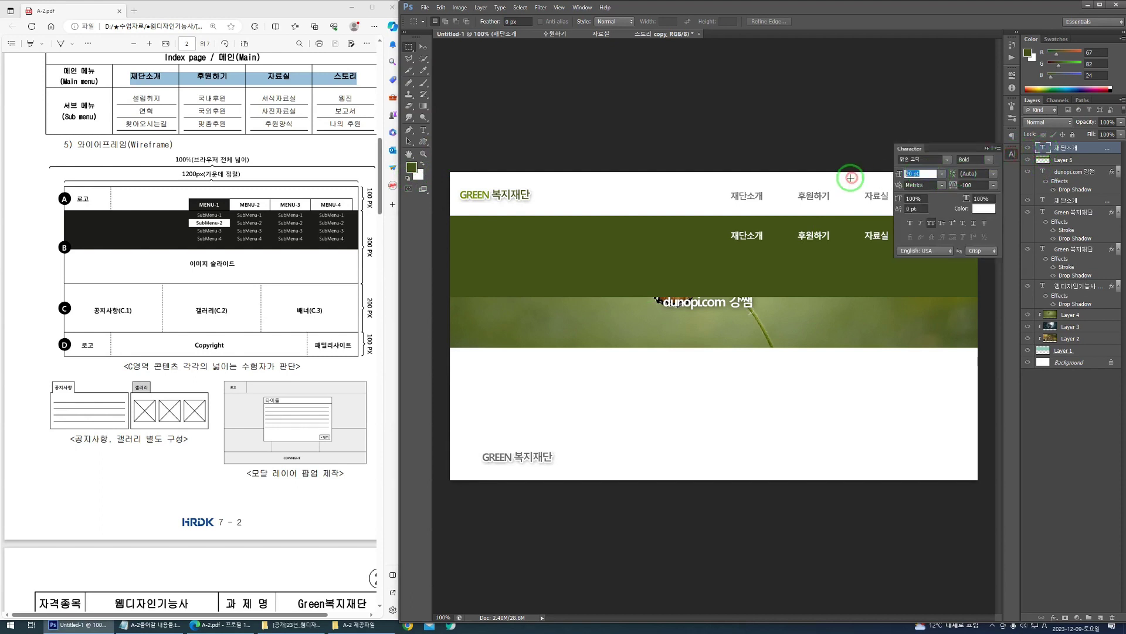
key(Return)
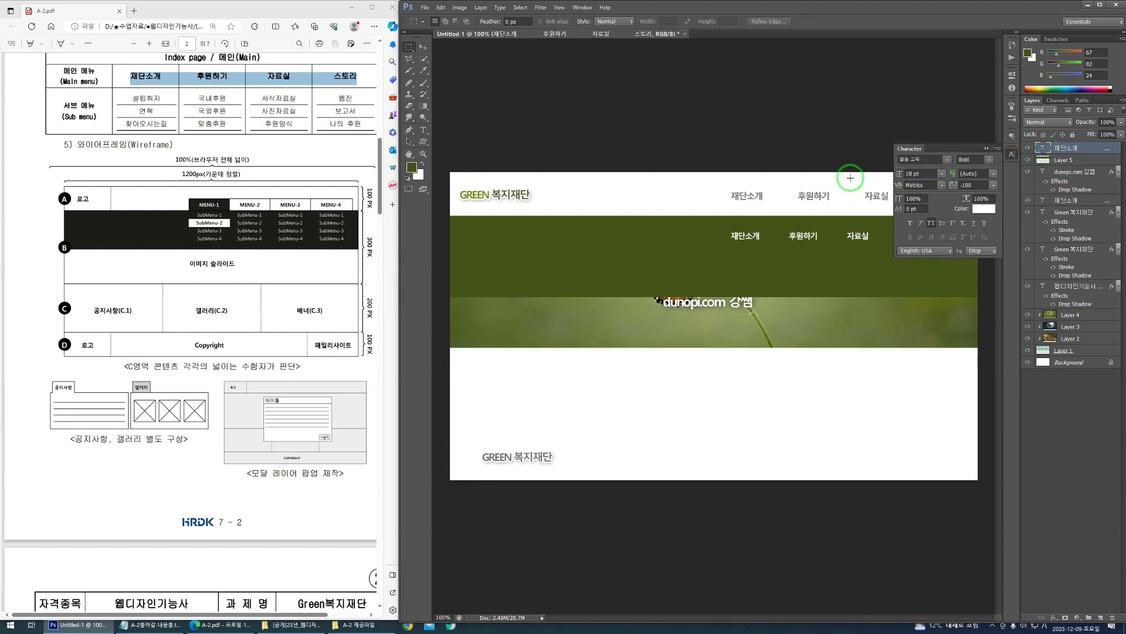
drag(680, 193, 746, 223)
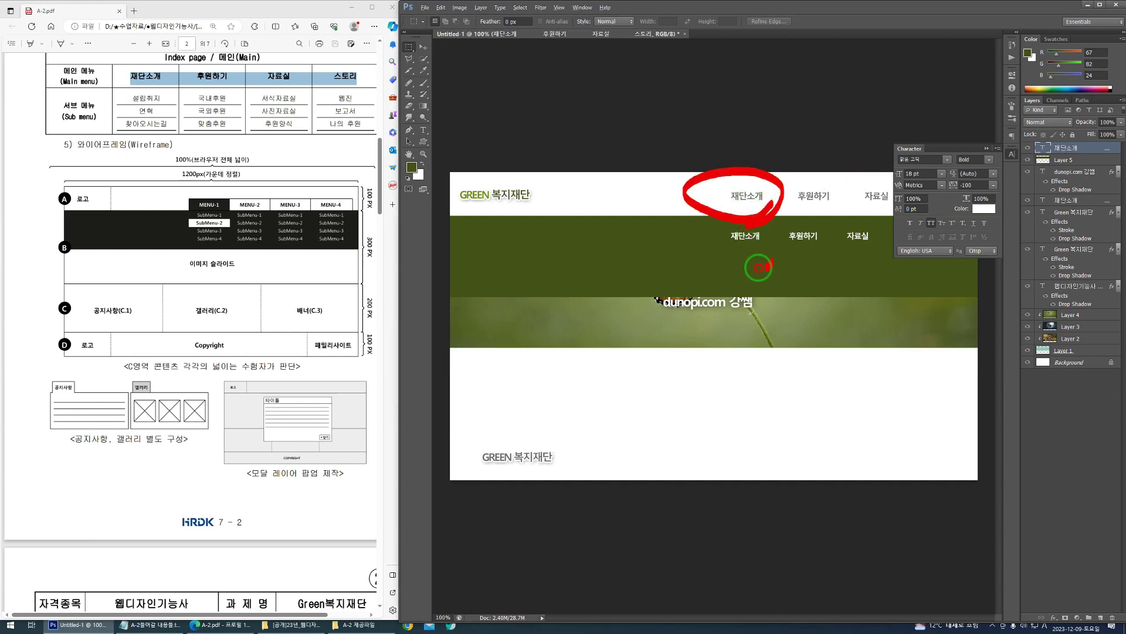
click(818, 258)
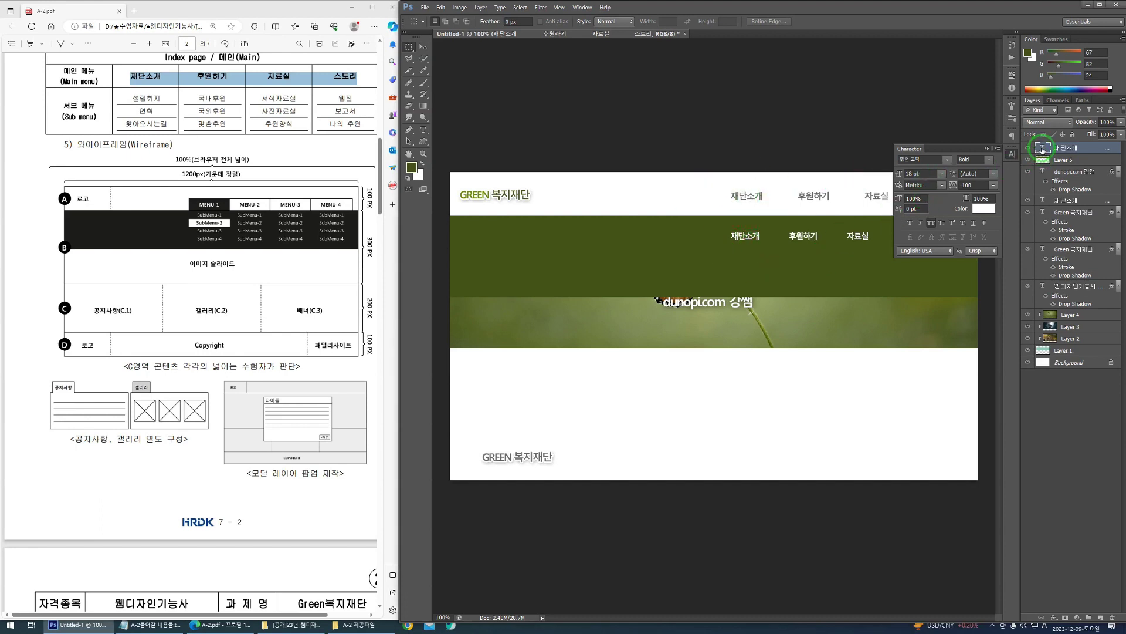
Step: Replace the white band text with three separate lines: 설립취지, 연혁 and 찾아오시는길
double_click(1042, 150)
key(BackSpace)
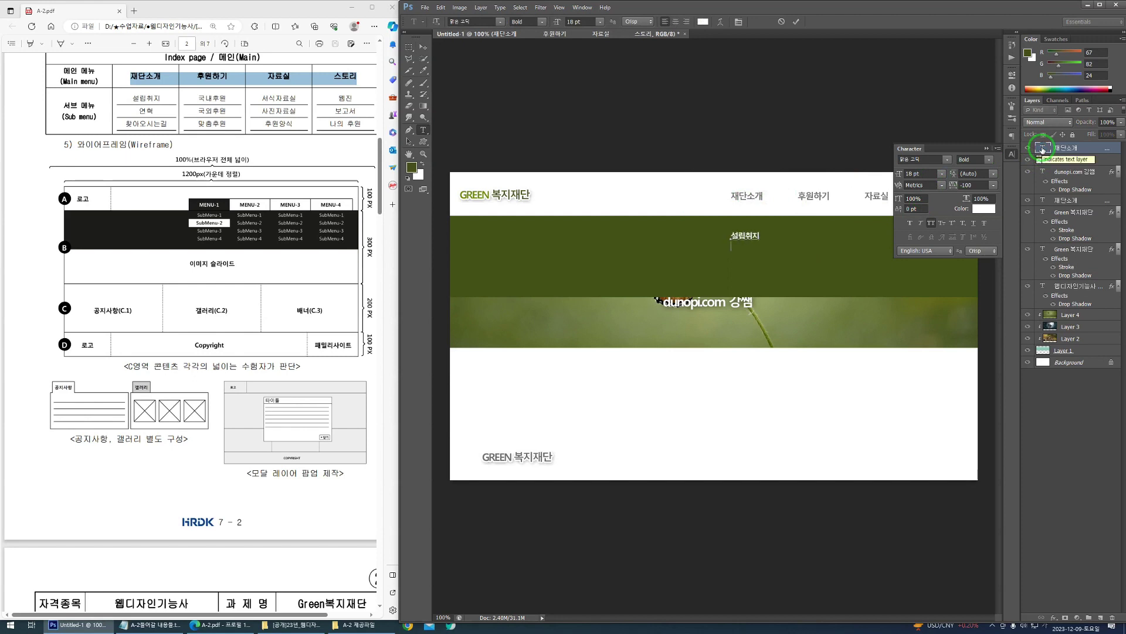
text(설립취지 연혁 찾아오시는길)
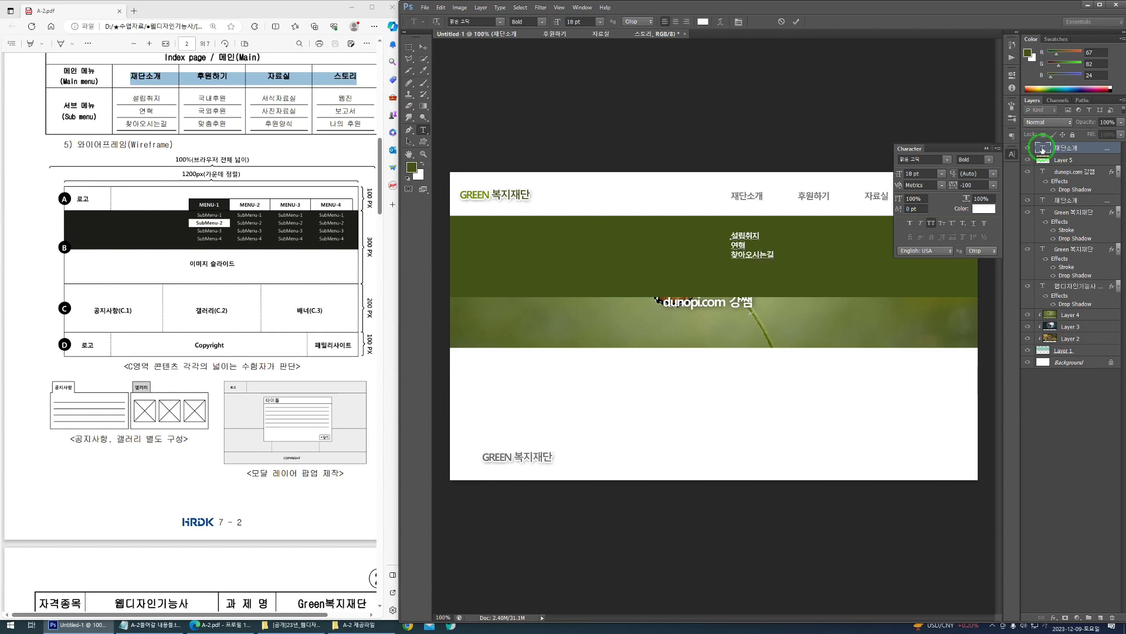
Step: Center-align the three sub menu lines and set their leading to 40 pt
double_click(1043, 150)
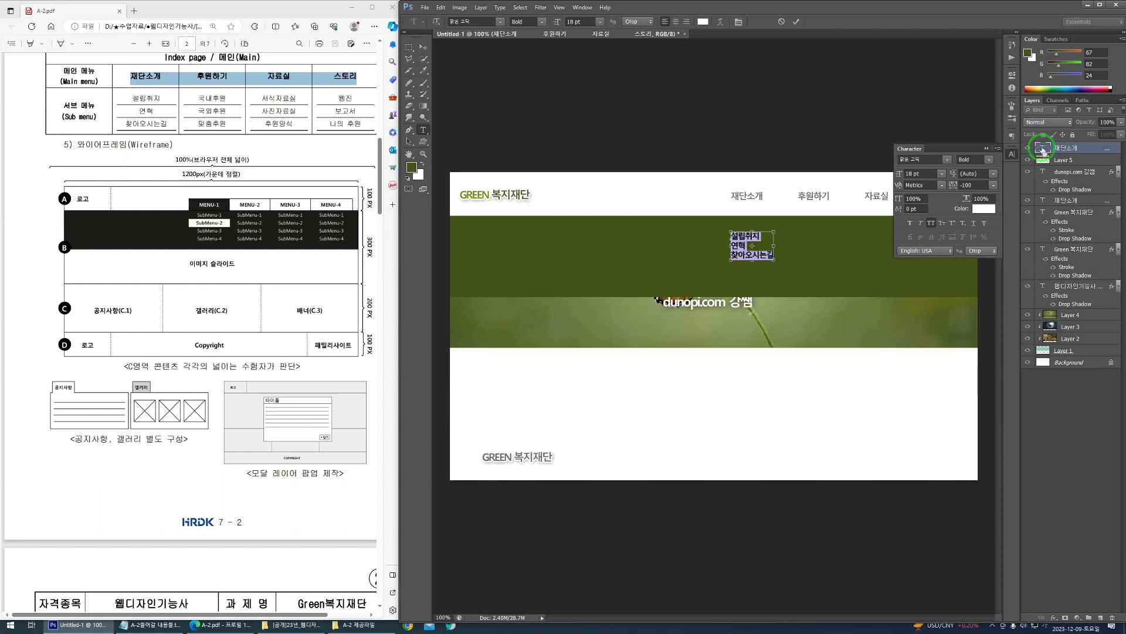
key(ctrl+shift+c)
key(alt+Down)
key(alt+Down)
key(alt+Down)
key(alt+Down)
key(alt+Down)
key(alt+Down)
key(alt+Down)
key(alt+Down)
key(alt+Down)
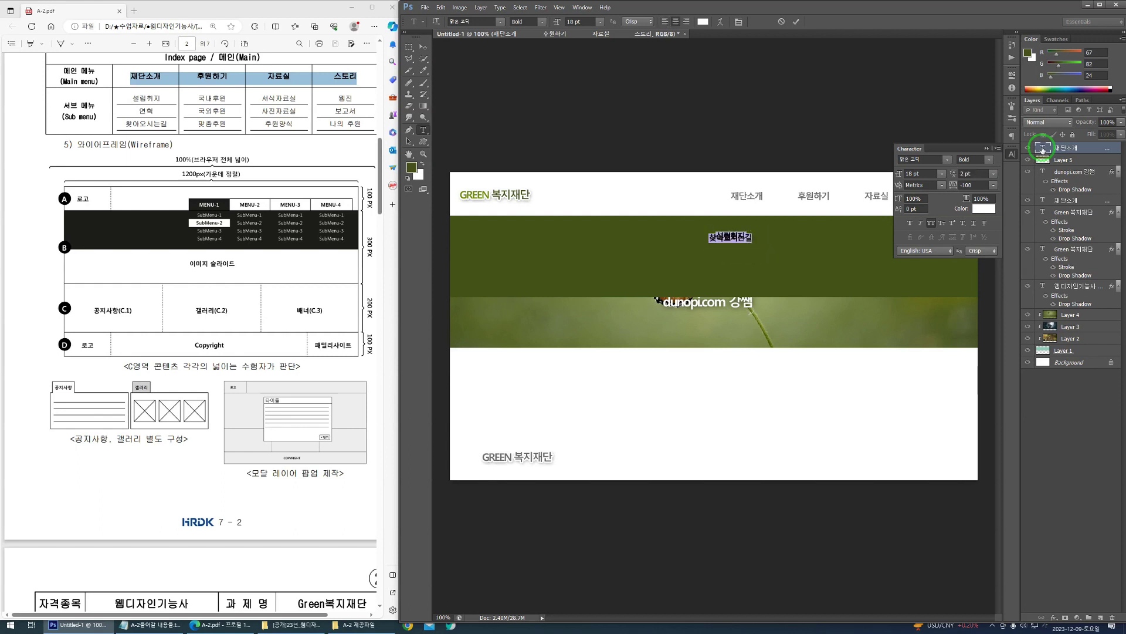
key(ctrl+Return)
key(m)
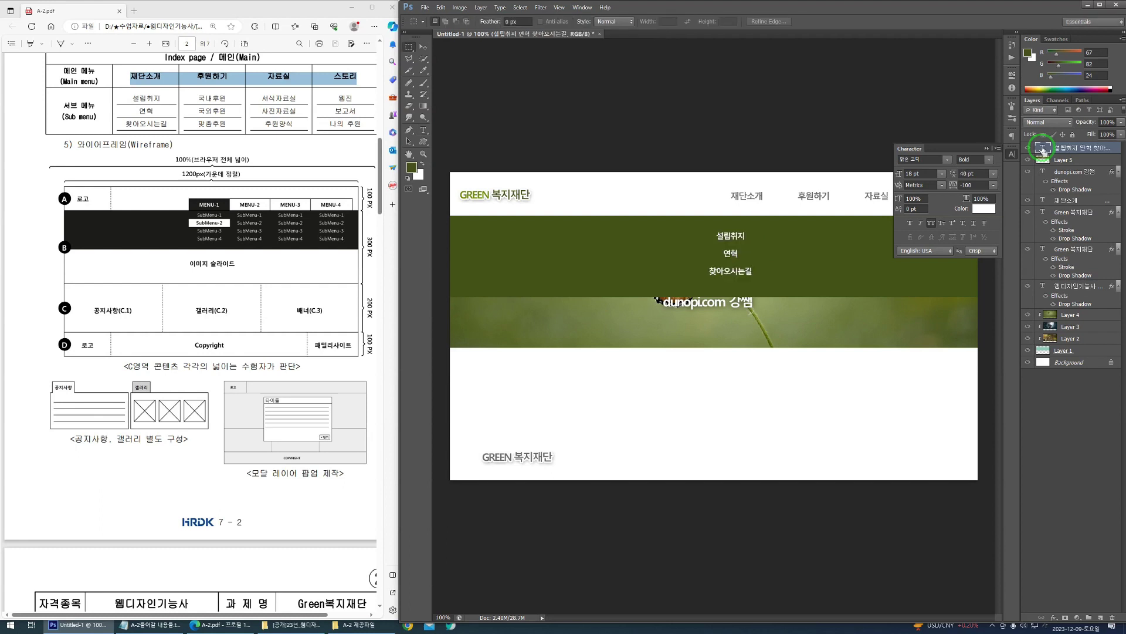
Step: Move the sub menu list so it sits centred beneath 재단소개, near the upper part of the green band
key(ctrl+shift+Up)
key(ctrl+shift+Right)
key(ctrl+shift+Right)
key(ctrl+shift+Right)
key(ctrl+shift+Up)
key(ctrl+shift+Up)
key(ctrl+shift+Down)
key(ctrl+shift+Down)
key(ctrl+shift+Right)
key(ctrl+shift+Down)
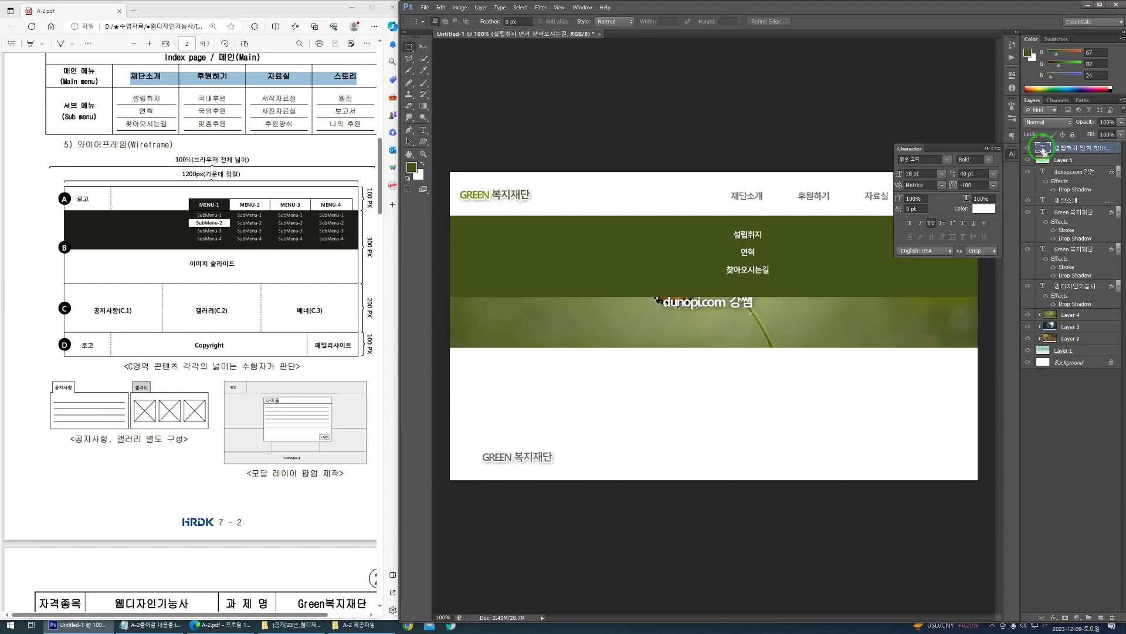
key(ctrl+Up)
key(ctrl+Up)
key(ctrl+Up)
key(ctrl+Up)
key(ctrl+Up)
Step: Duplicate the sub menu list across the band, placing one copy each beneath 후원하기, 자료실 and 스토리
click(813, 209)
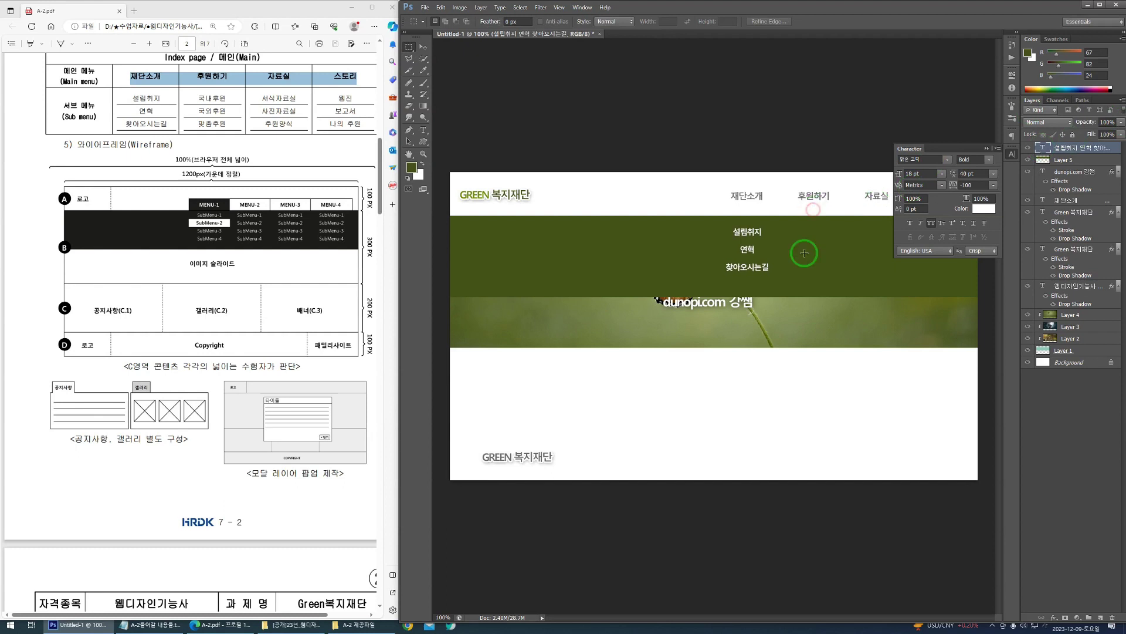
click(986, 148)
drag(770, 296, 918, 320)
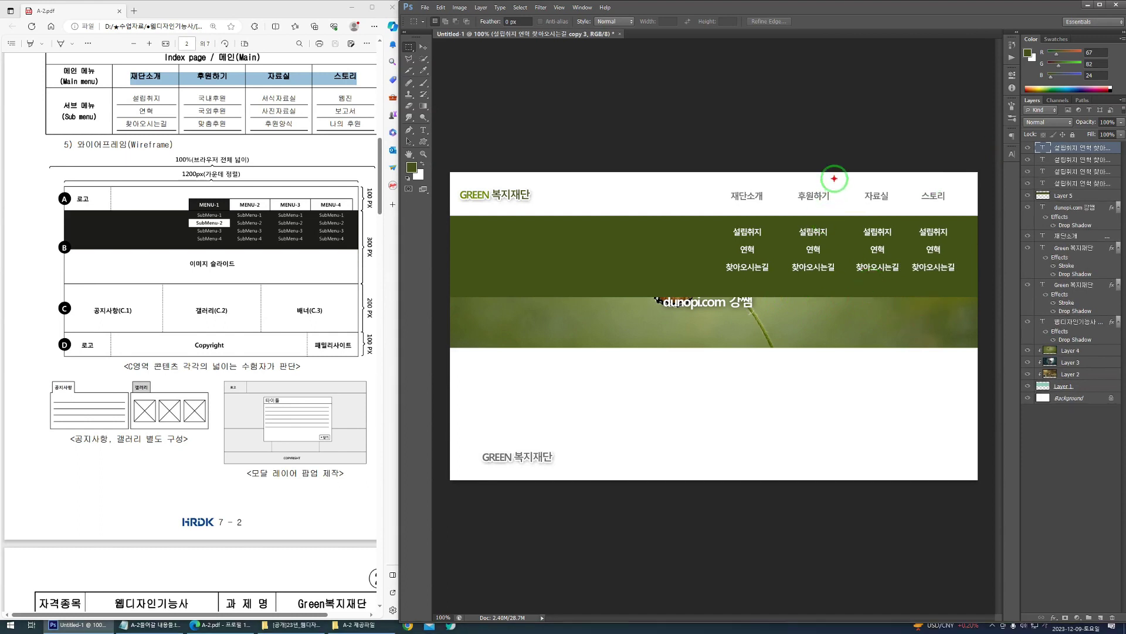
drag(824, 174, 718, 262)
mouse_move(723, 180)
mouse_down()
mouse_move(824, 234)
mouse_move(796, 267)
mouse_up()
drag(861, 186, 798, 265)
drag(796, 219, 872, 251)
drag(897, 217, 887, 242)
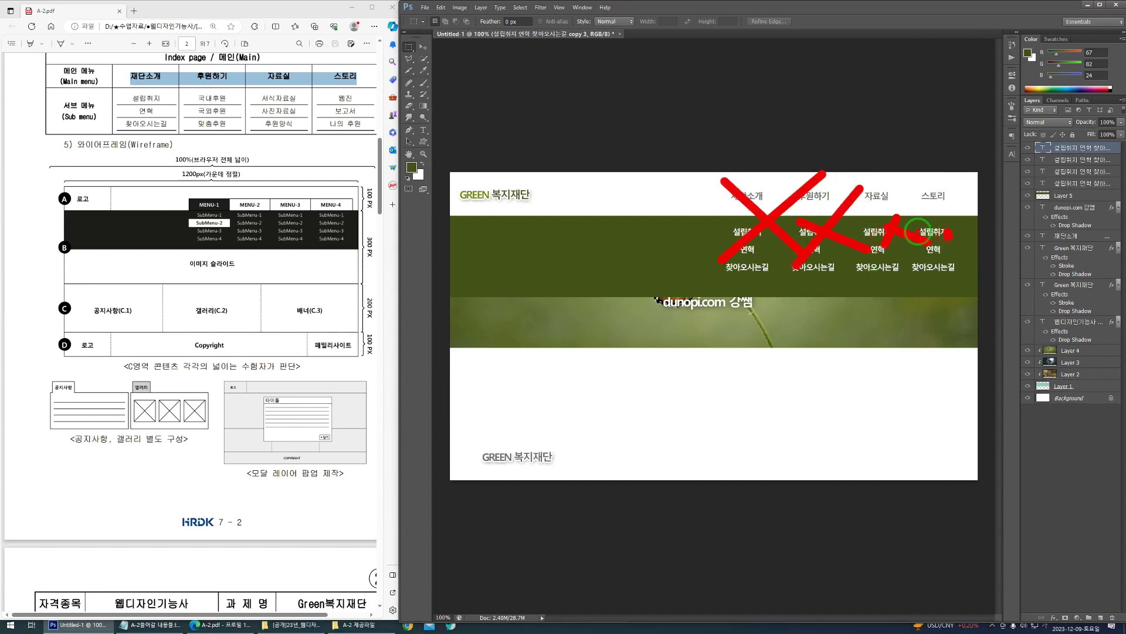
Step: Try replacing 재단소개 in the header menu text with the placeholder MAINMENU
click(780, 193)
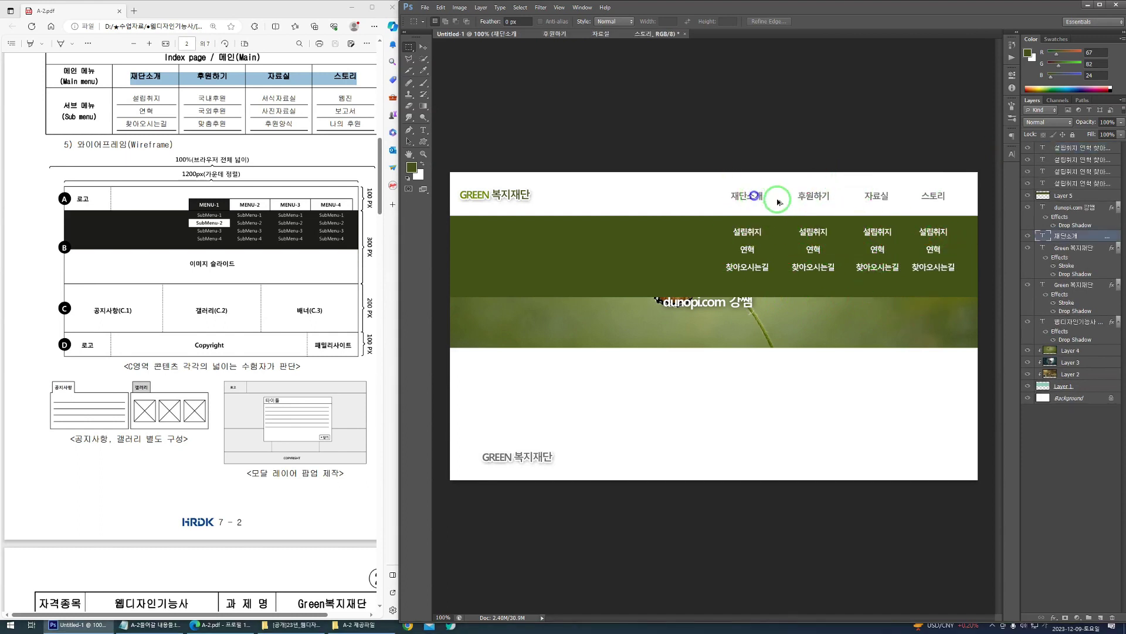
double_click(1039, 235)
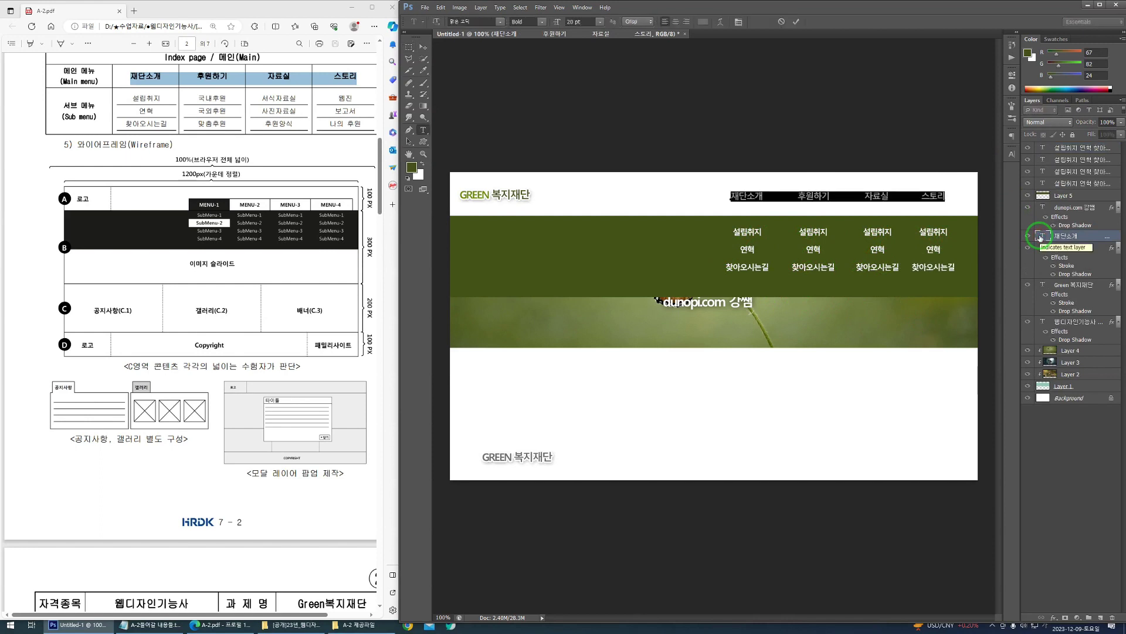
key(Left)
key(shift+Right)
key(shift+Right)
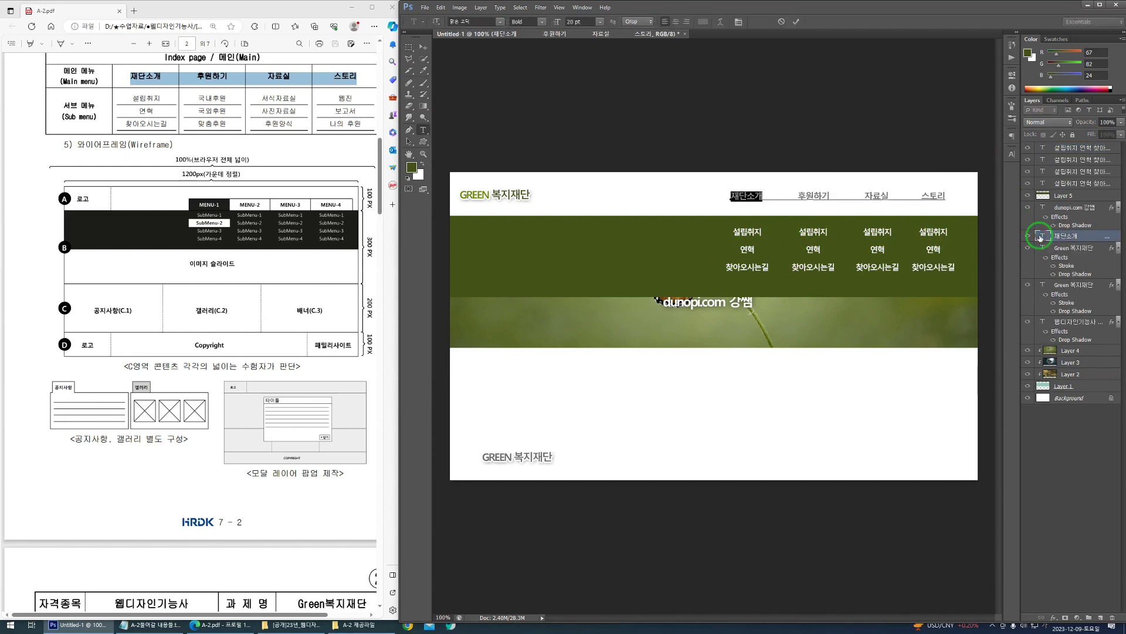
text(MAIN)
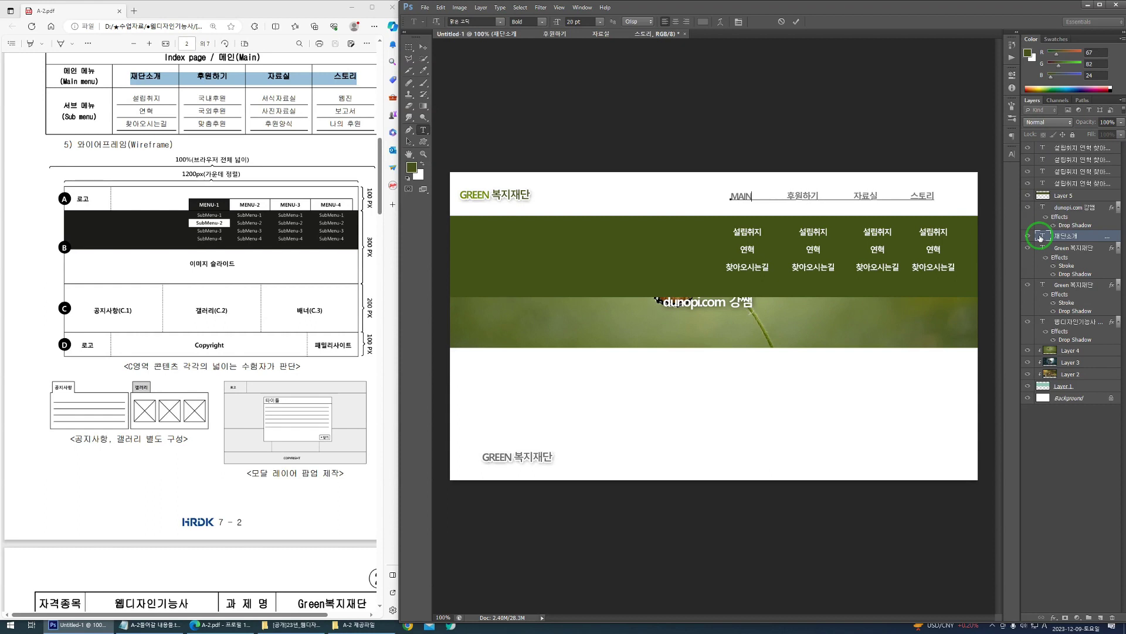
text(MENU)
key(ctrl+Return)
key(m)
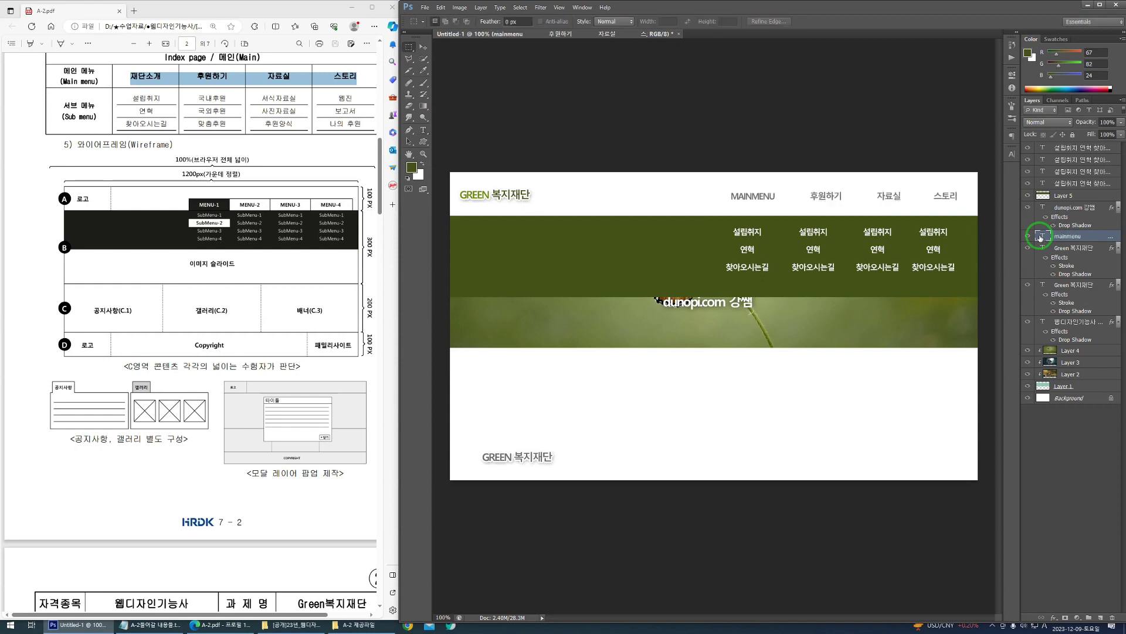
Step: Try replacing the sub menu lines in the first column with SUBMENU1, SUBMENU2 and SUBMENU3
ctrl+click(741, 233)
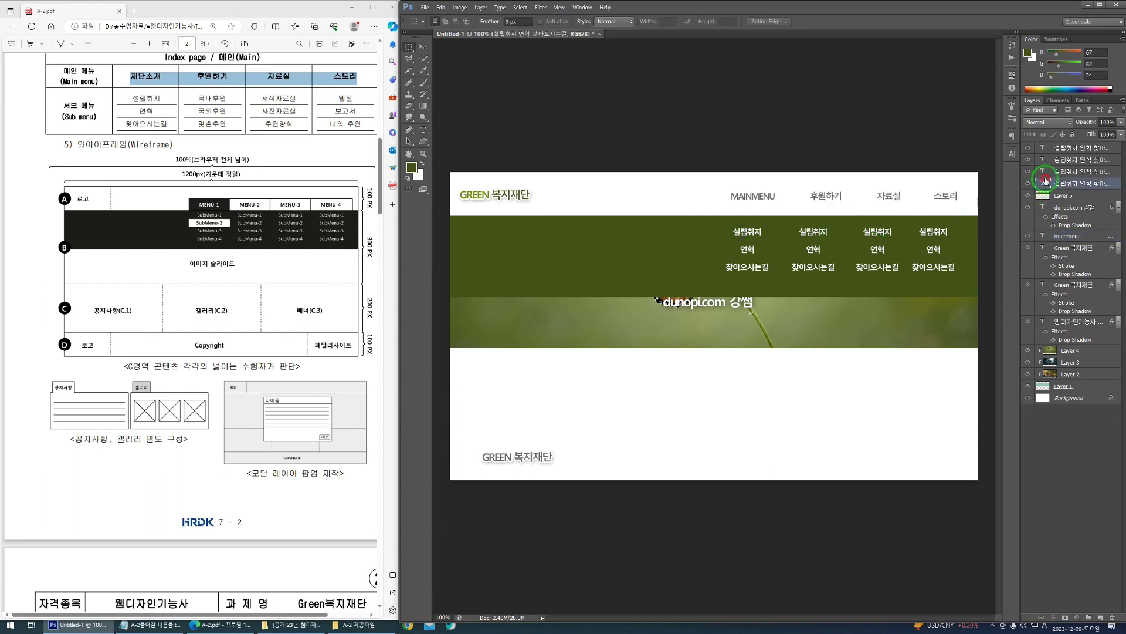
double_click(1046, 182)
key(Escape)
double_click(1044, 184)
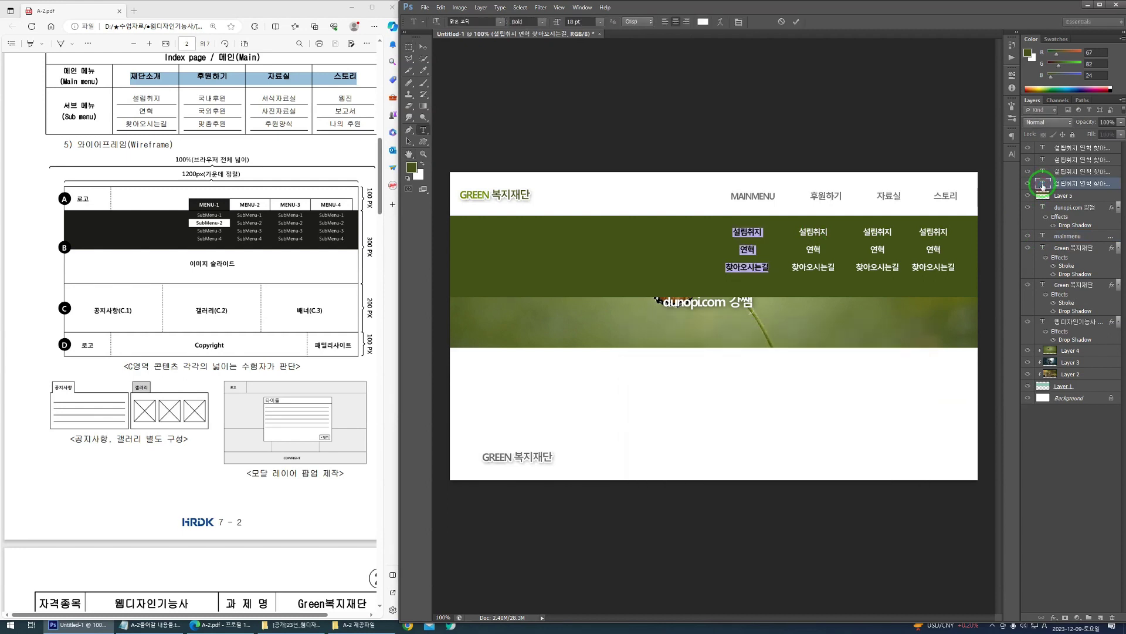
text(SUBME)
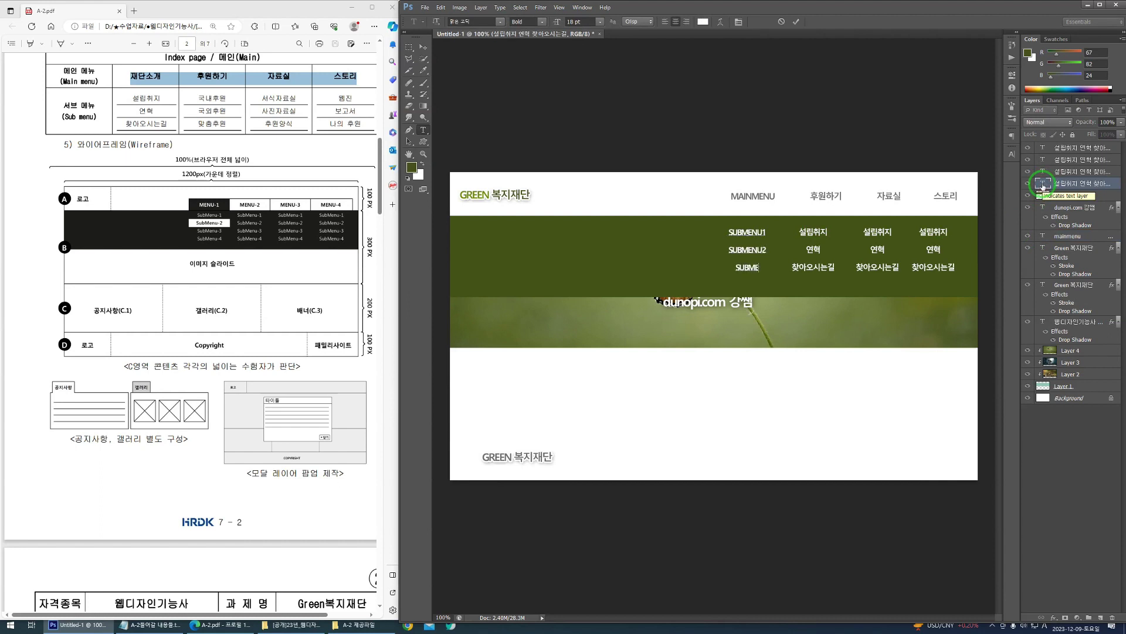
text(NU1 SUBMENU3)
key(ctrl+Return)
key(m)
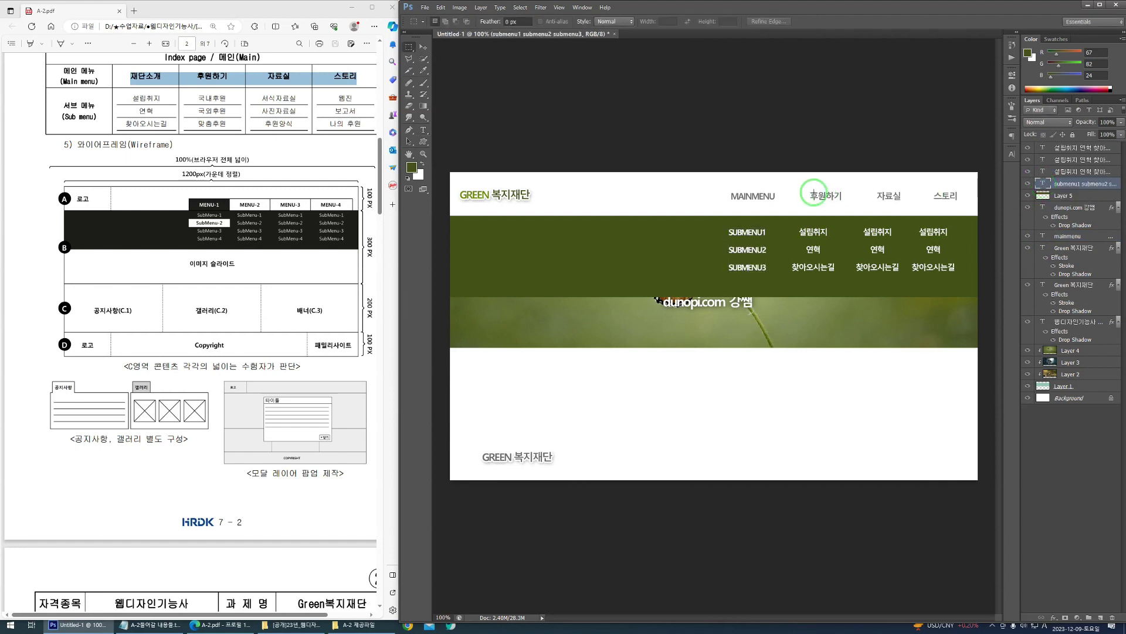
Step: Try shifting the header menu text slightly left, and undo the shift and the placeholder text edits
drag(776, 194, 770, 197)
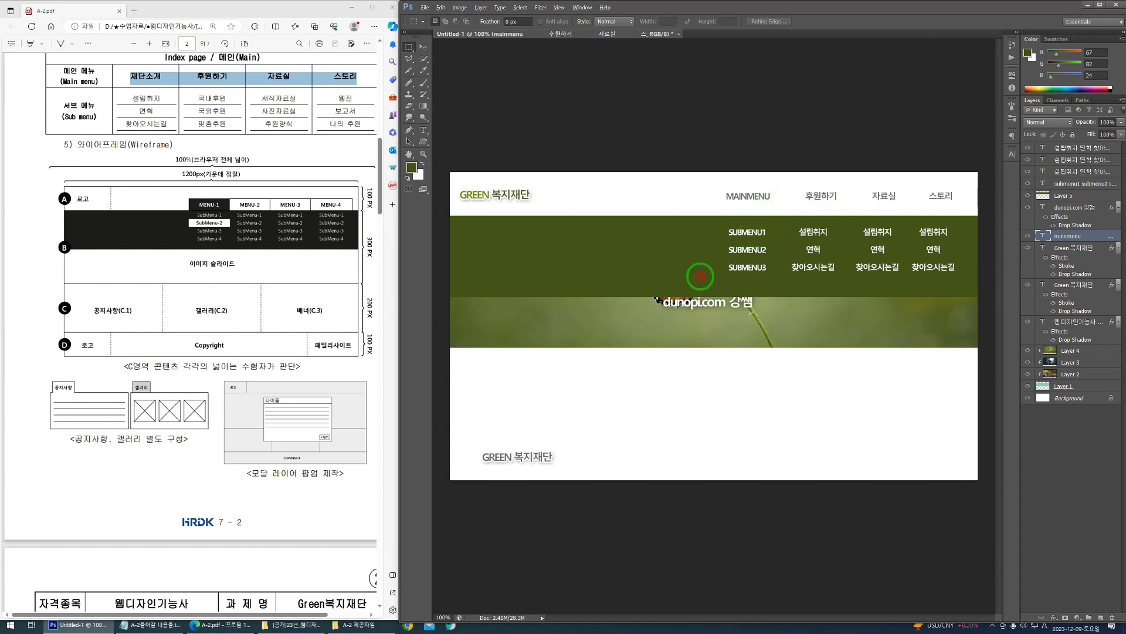
drag(699, 276, 793, 274)
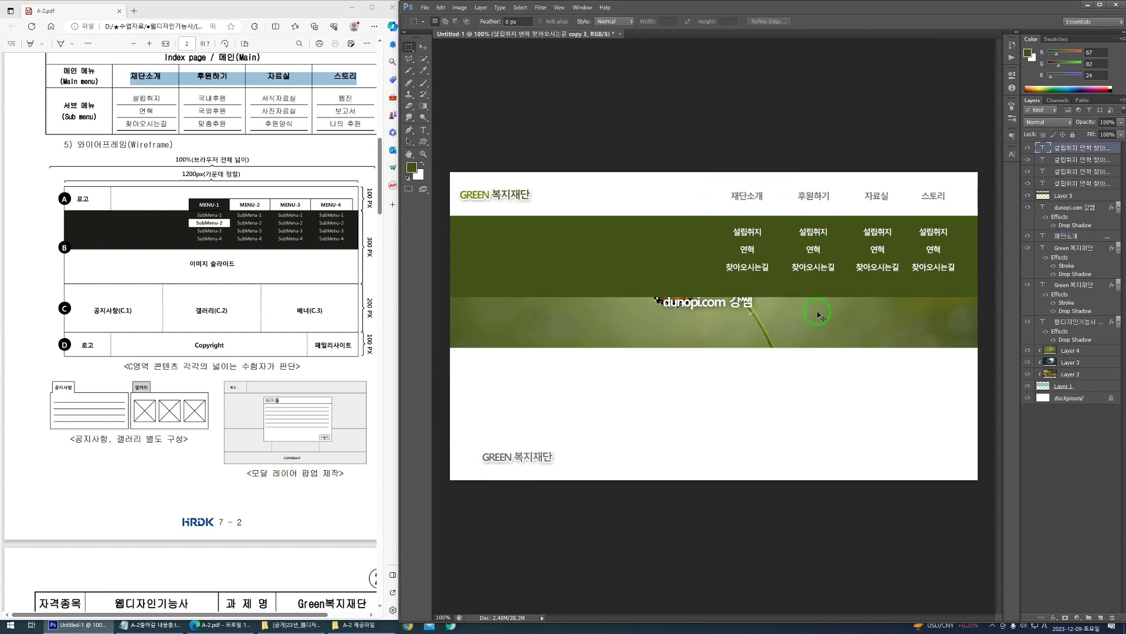
mouse_move(692, 283)
mouse_down()
mouse_move(722, 181)
mouse_move(702, 243)
mouse_up()
Step: Add a new layer just above Background, fill a full-width footer band with the dark olive green foreground colour, and deselect it
ctrl+click(599, 459)
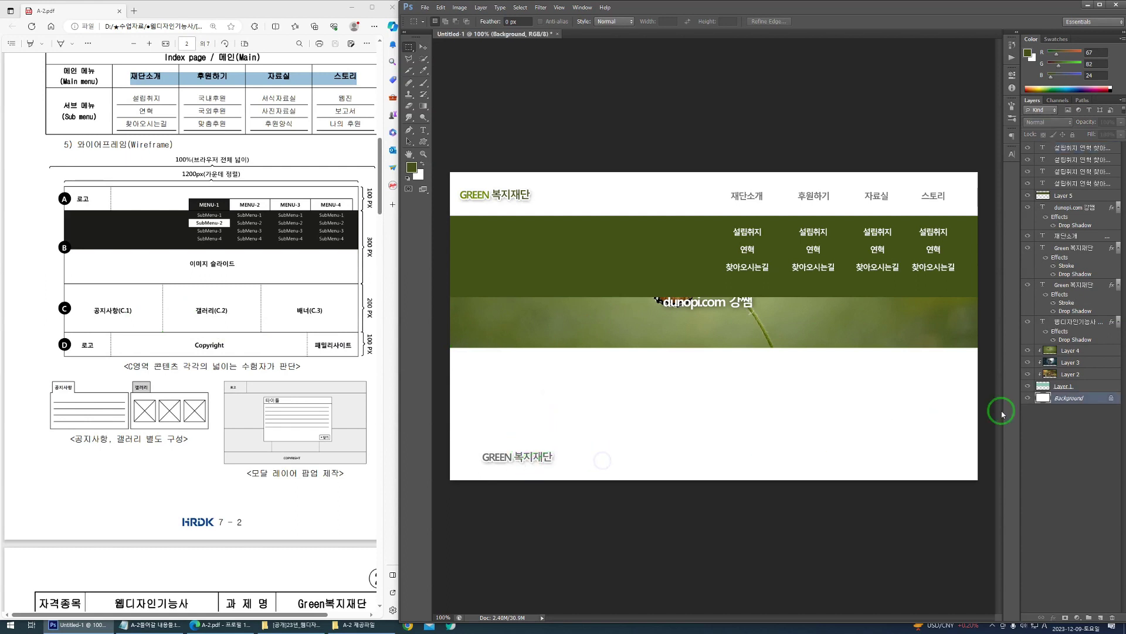
click(1100, 617)
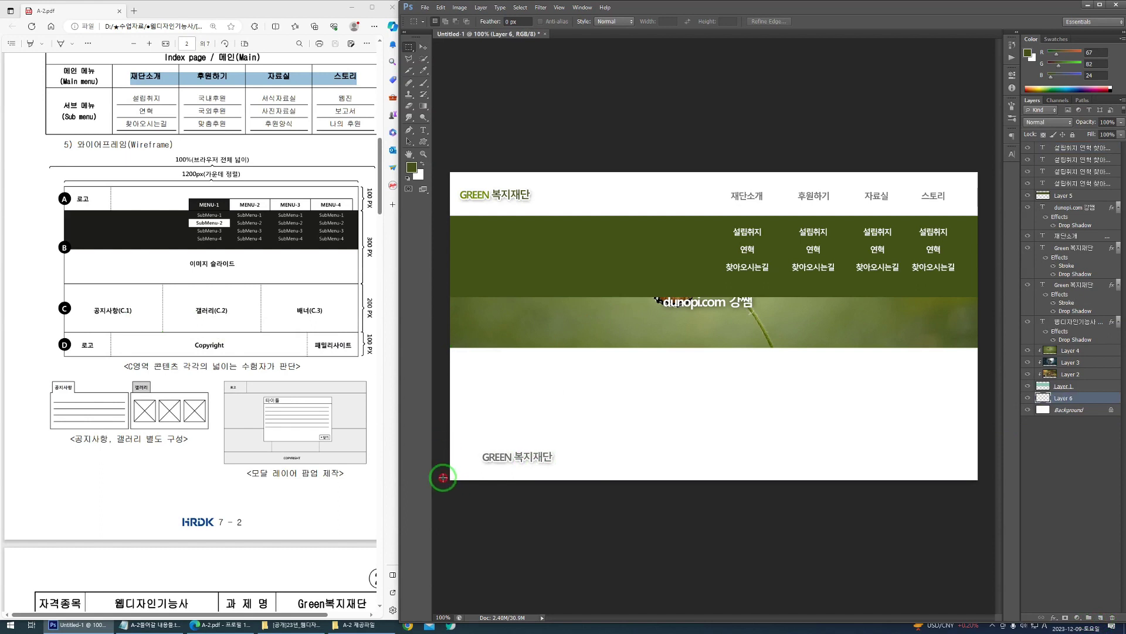
drag(443, 477, 993, 435)
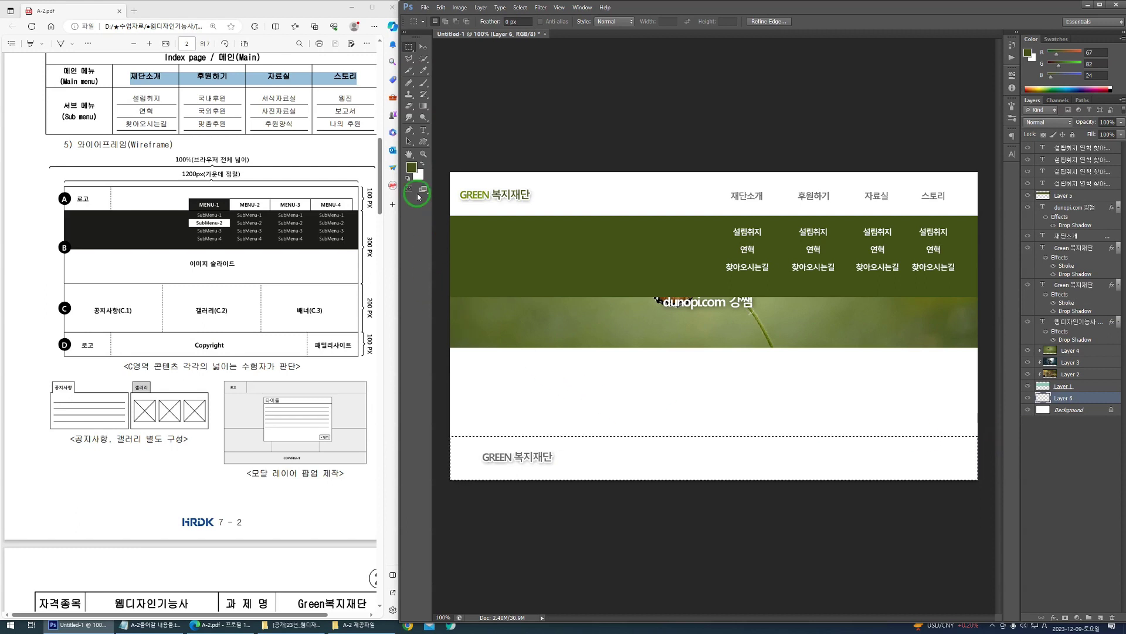
key(alt+BackSpace)
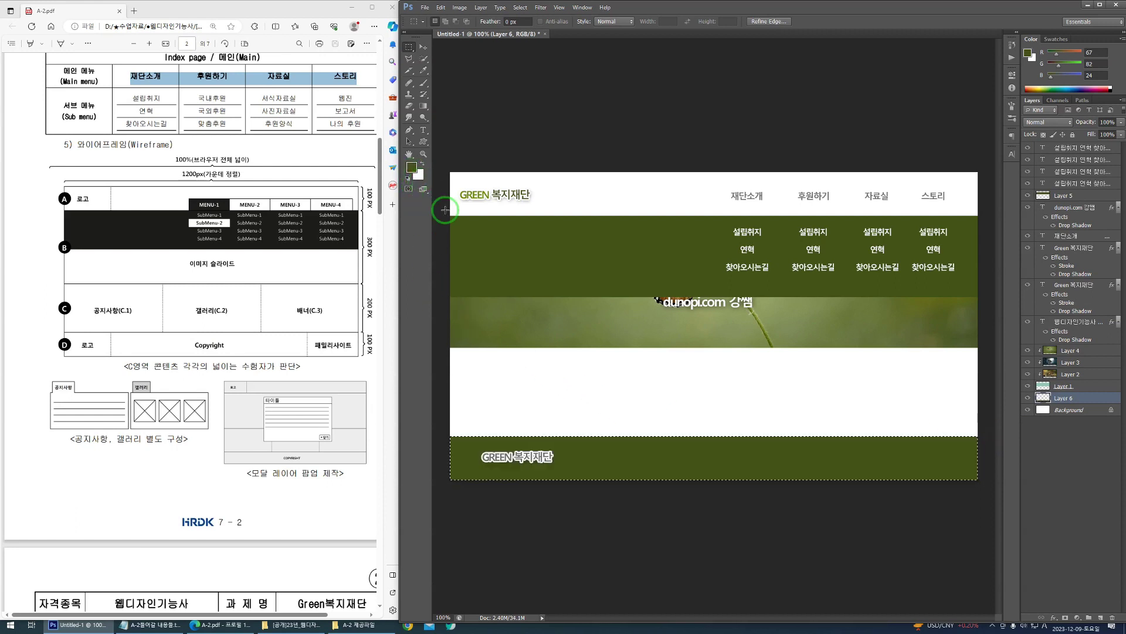
key(ctrl+d)
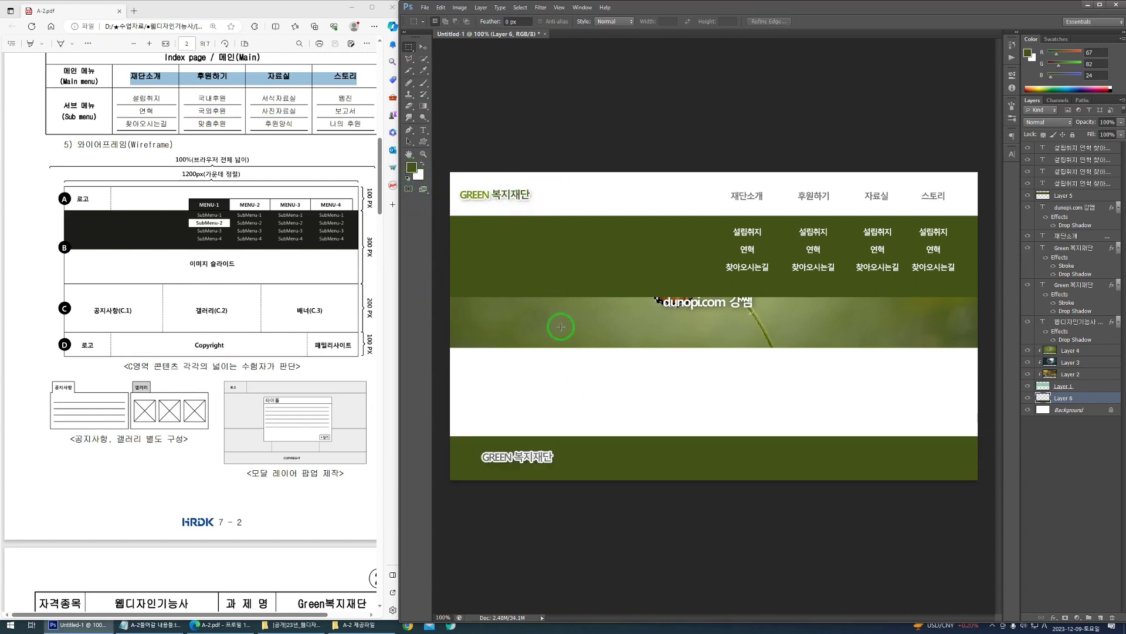
mouse_move(498, 201)
mouse_down()
mouse_move(460, 190)
mouse_move(513, 197)
mouse_move(484, 200)
mouse_move(544, 218)
mouse_up()
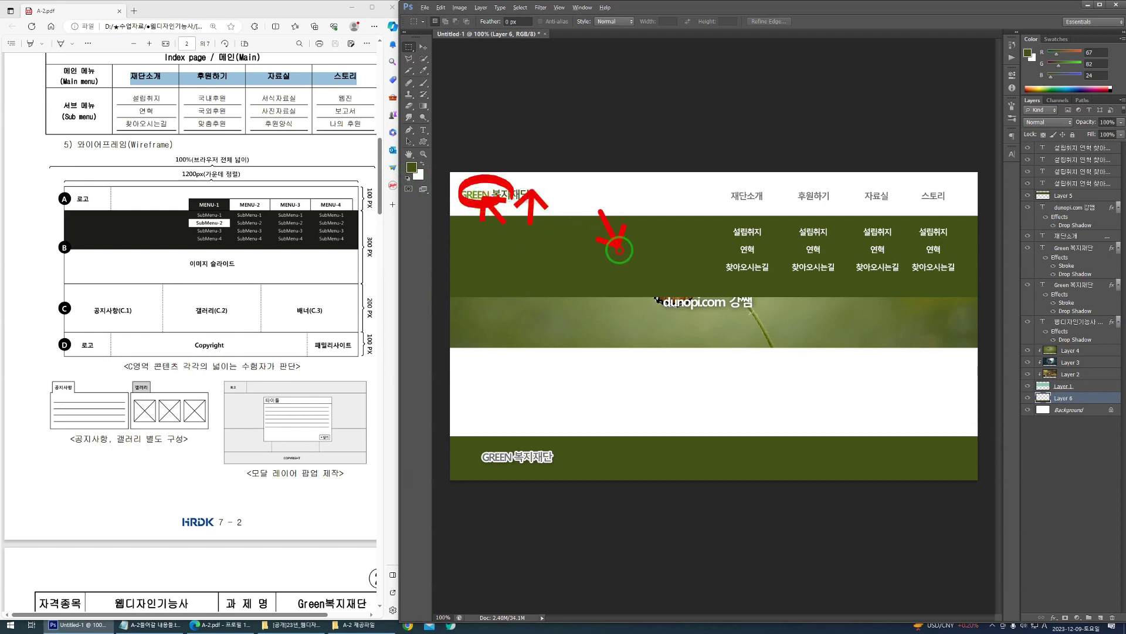
drag(678, 446, 659, 458)
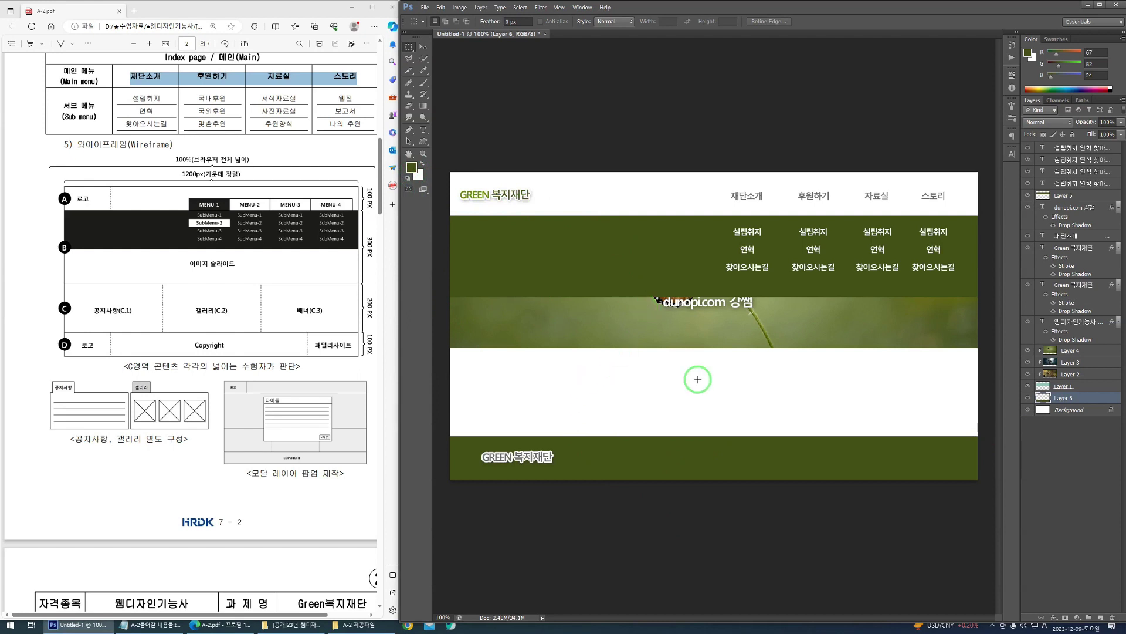
click(631, 354)
mouse_move(729, 327)
mouse_down()
mouse_move(759, 401)
mouse_move(842, 284)
mouse_up()
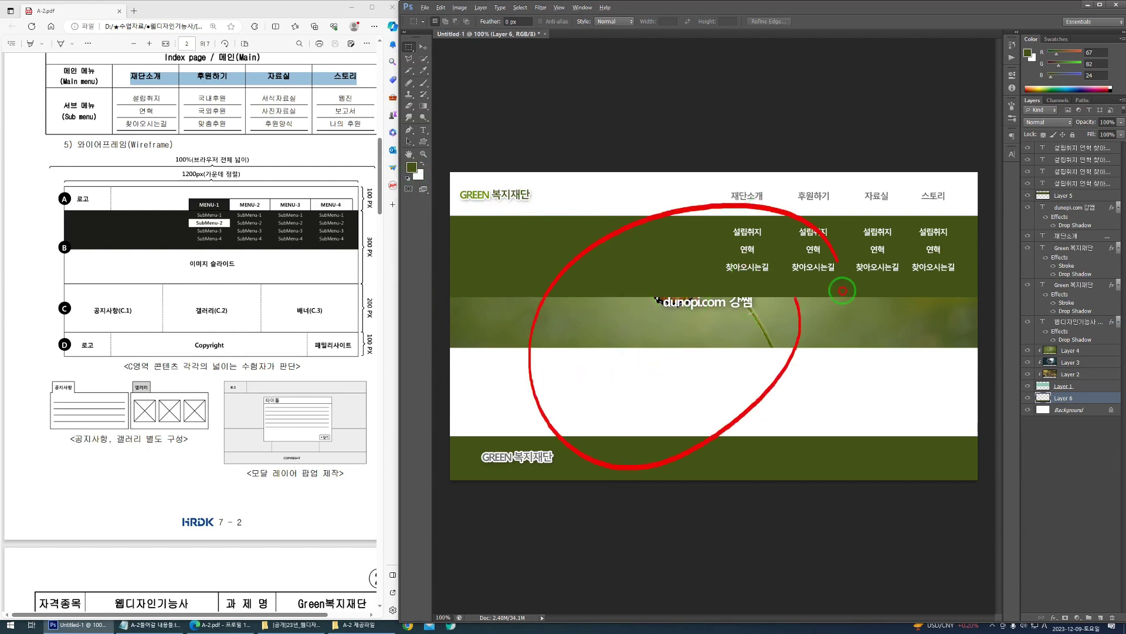
Step: Add a new layer directly below the sub menu text layers and select a rectangle around 연혁 in the first column
ctrl+click(748, 232)
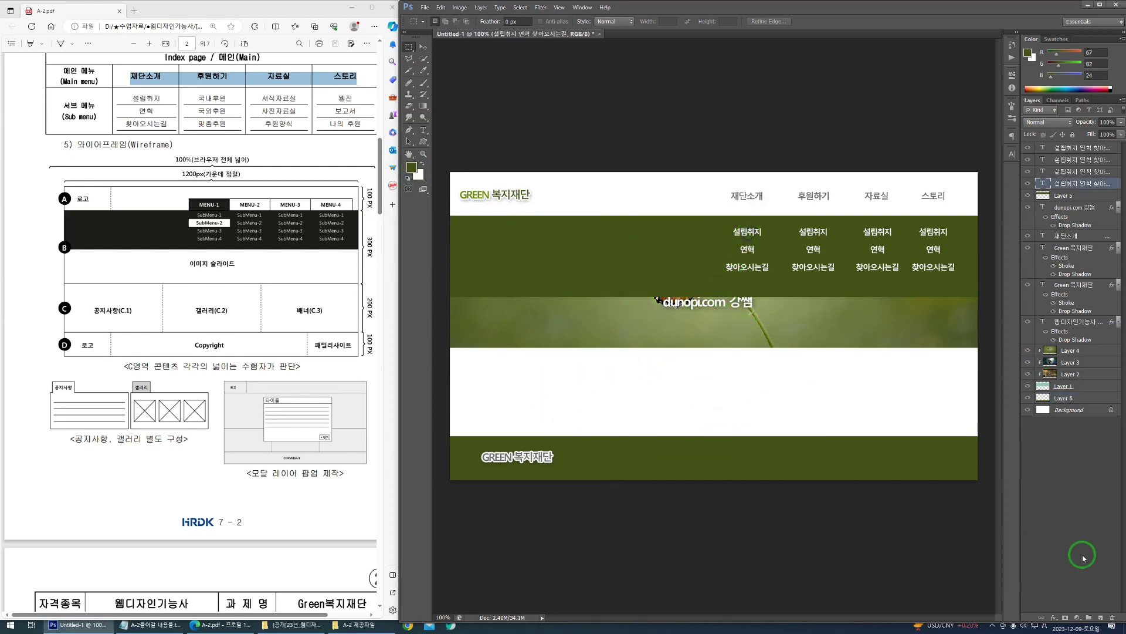
click(1098, 616)
mouse_move(763, 237)
mouse_down()
mouse_move(710, 225)
mouse_move(781, 258)
mouse_up()
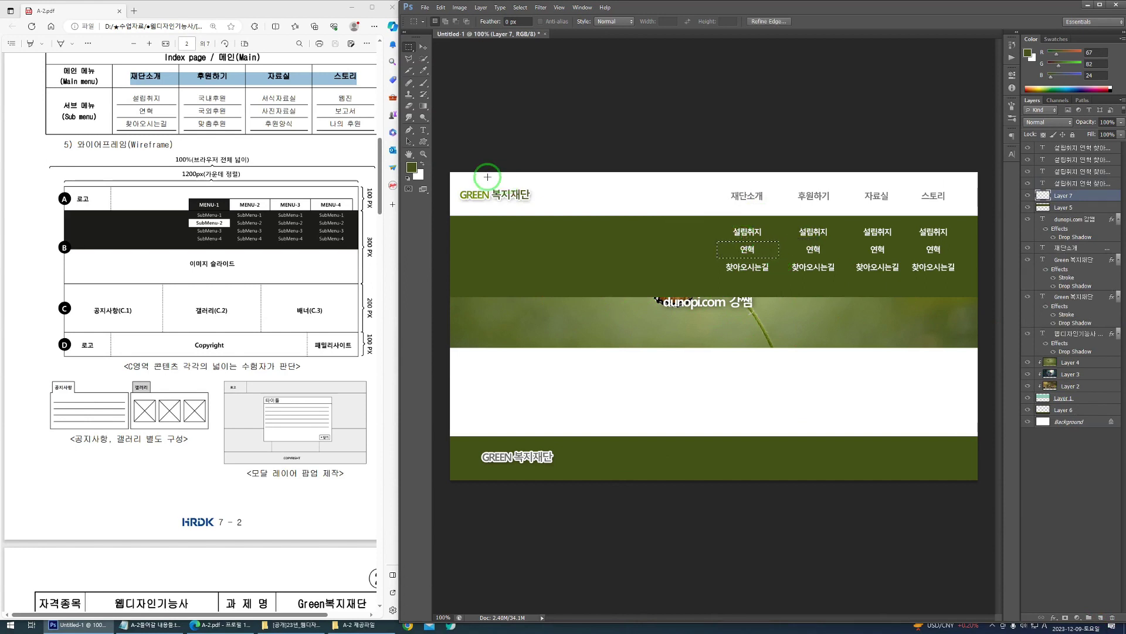
Step: Fill the selection behind the first submenu's 연혁 item with the logo's light green, RGB 107, 145, 0, and deselect it
click(411, 167)
drag(521, 207, 483, 193)
key(Return)
key(alt+BackSpace)
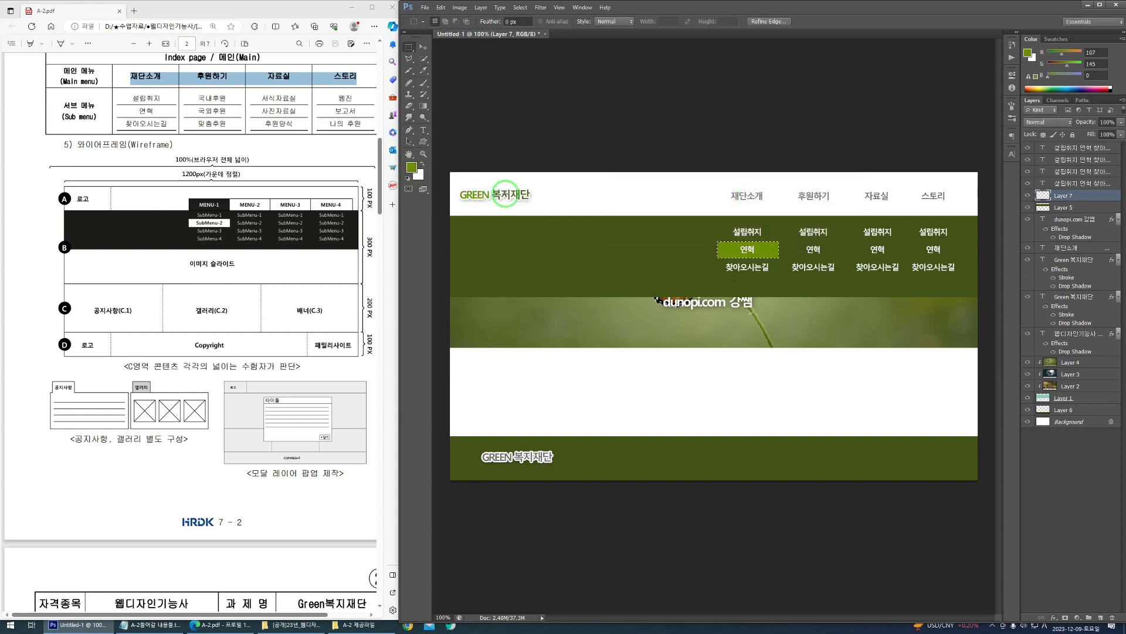
click(558, 275)
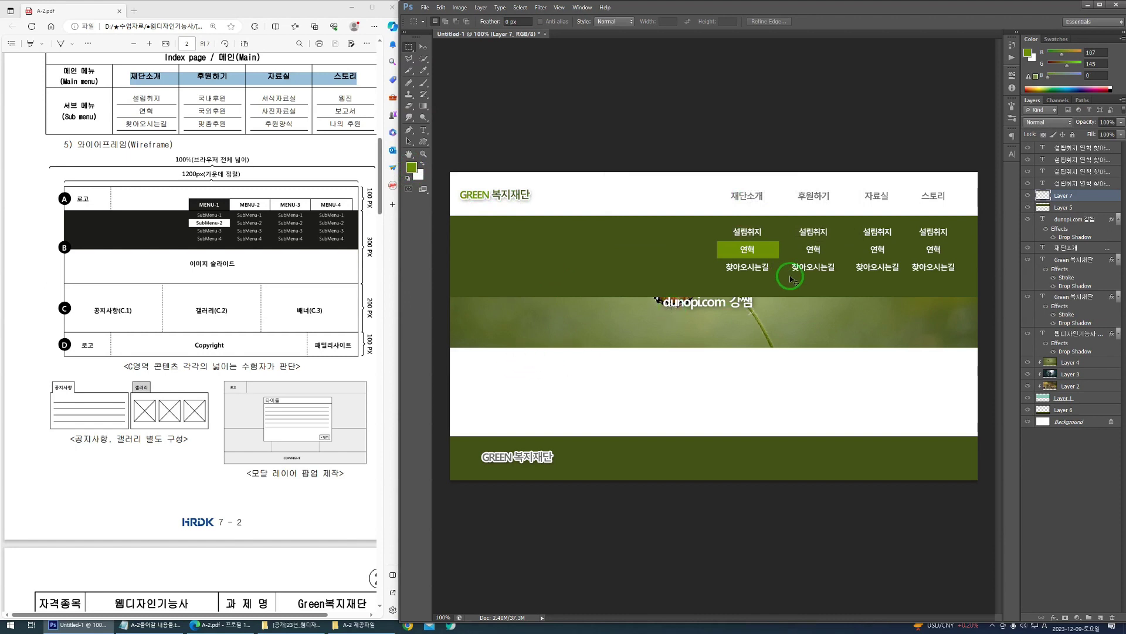
Step: Duplicate the submenu text into the white content section below the slide image and recolor the copy black
drag(816, 229, 603, 371)
key(d)
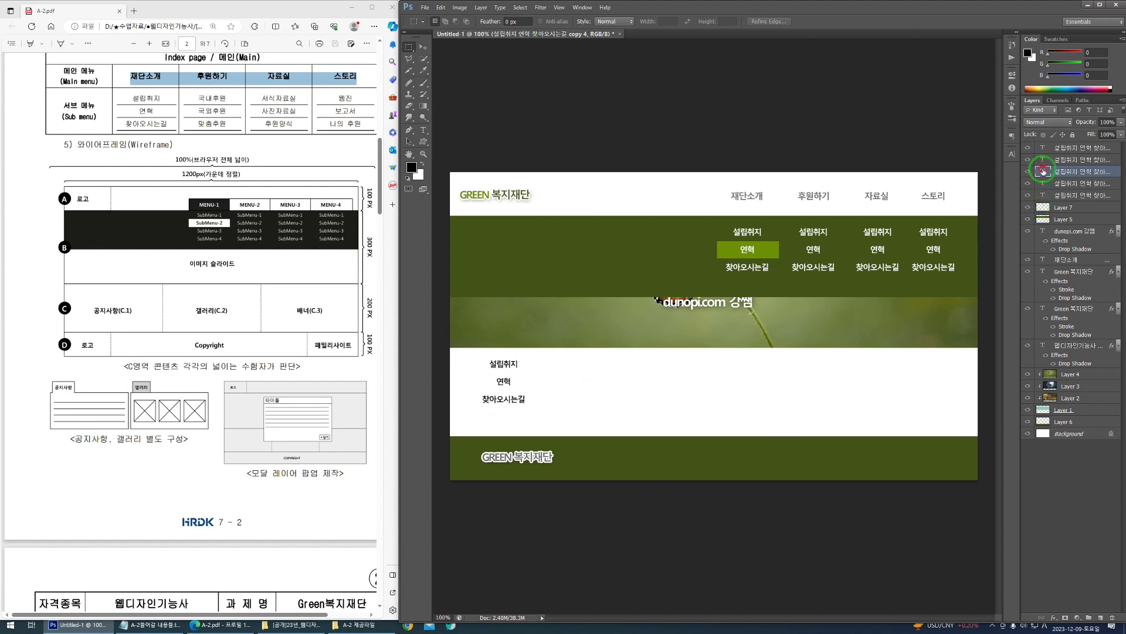
double_click(1043, 171)
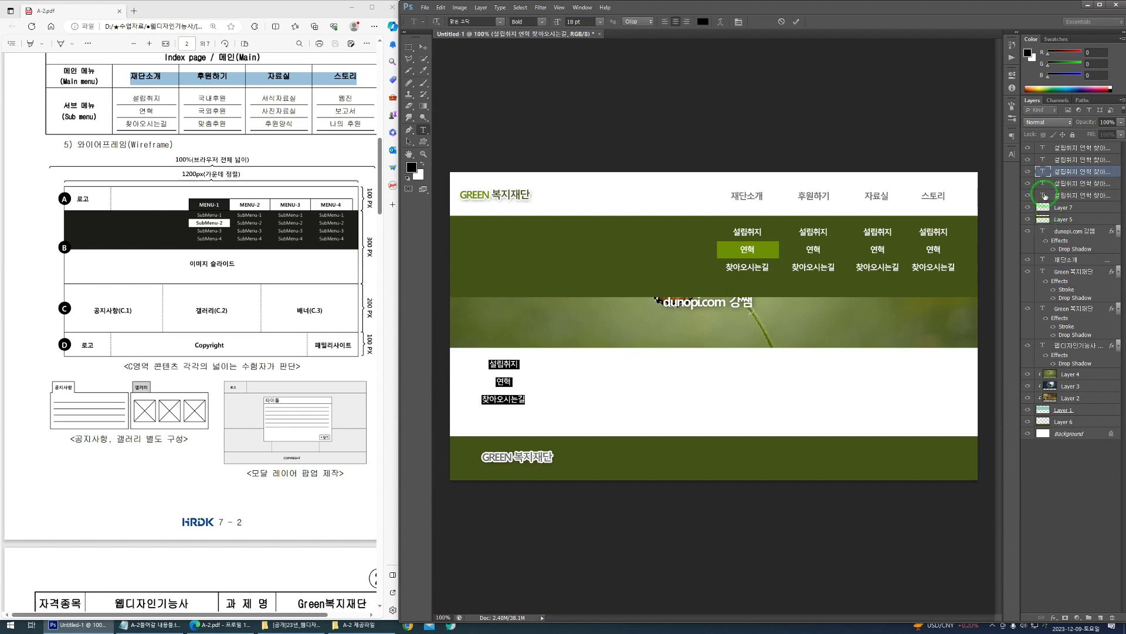
click(1046, 161)
Step: Divide the white content section into three equal columns with two vertical guides, spaced using a rectangular selection one column wide
mouse_move(63, 291)
mouse_down()
mouse_move(253, 254)
mouse_move(339, 273)
mouse_up()
drag(160, 268, 161, 335)
drag(264, 262, 264, 352)
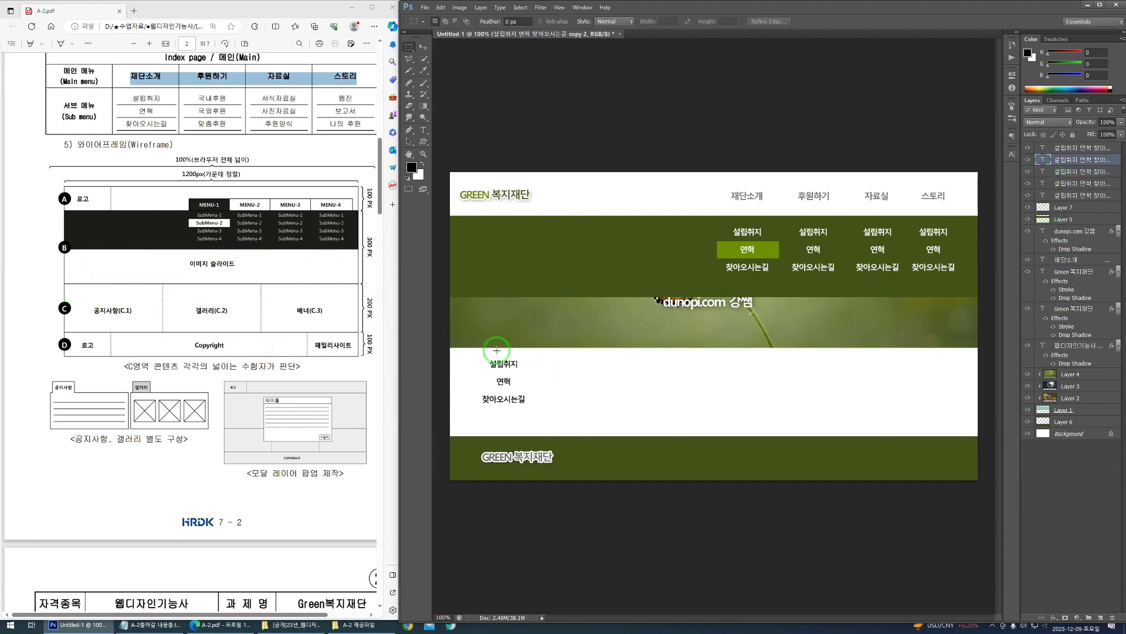
drag(455, 354, 625, 431)
key(ctrl+r)
drag(437, 360, 629, 357)
drag(550, 398, 728, 394)
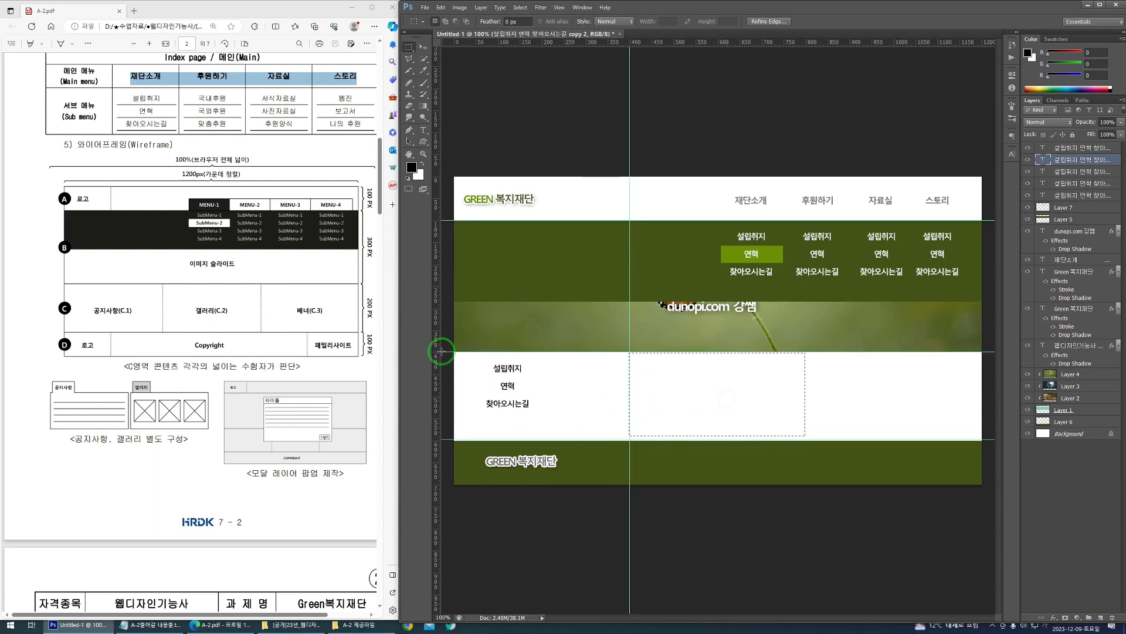
drag(438, 355, 805, 358)
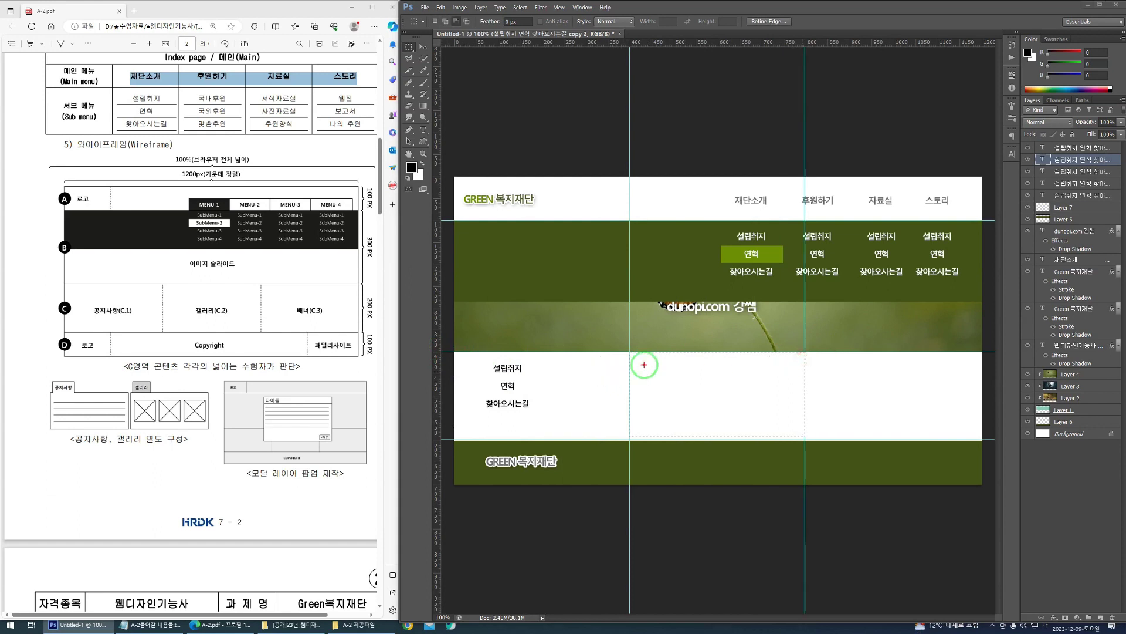
Step: Fine-tune the column guides against the selection's edges, placing the second guide at 800 px, and clear the selection
mouse_move(666, 384)
mouse_down()
mouse_move(580, 352)
mouse_move(672, 405)
mouse_up()
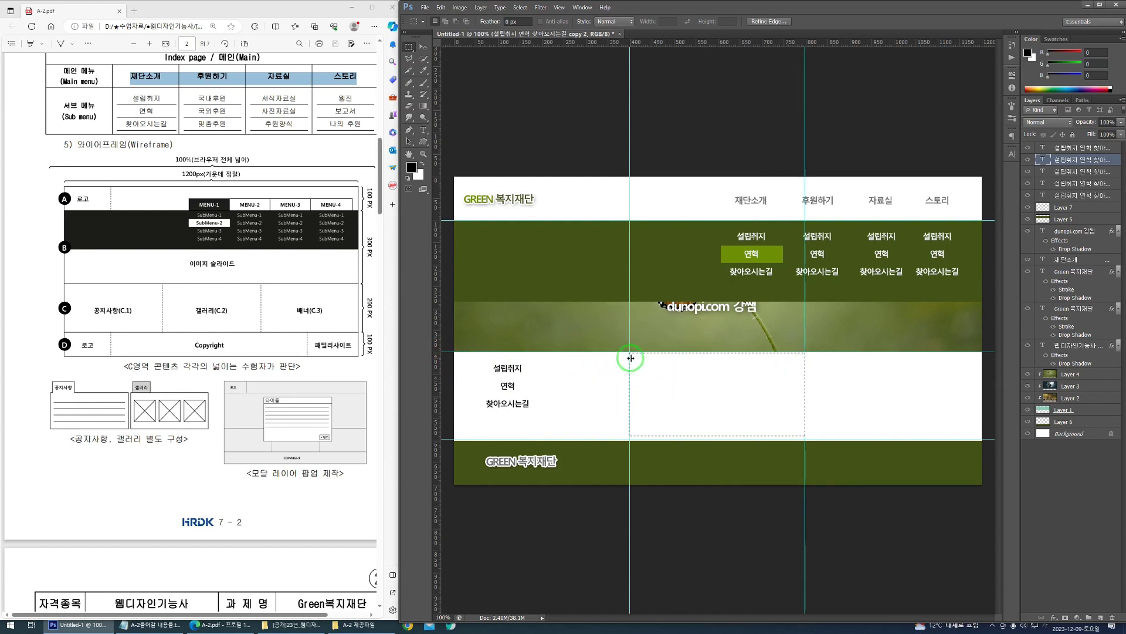
scroll(629, 352, up, 10)
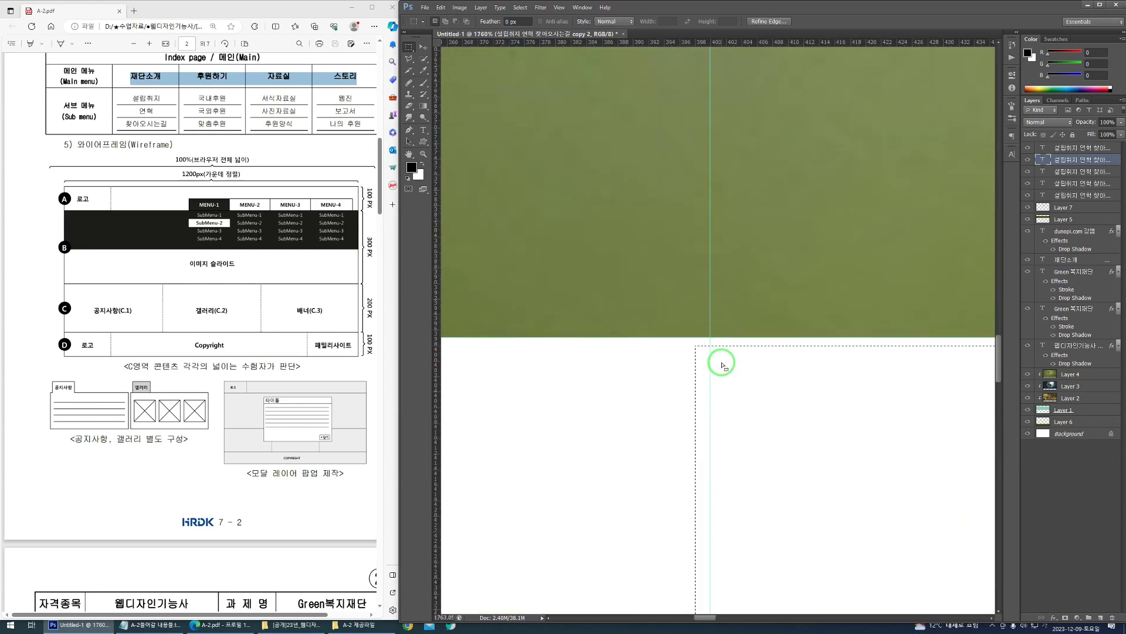
drag(721, 364, 741, 362)
scroll(728, 359, down, 15)
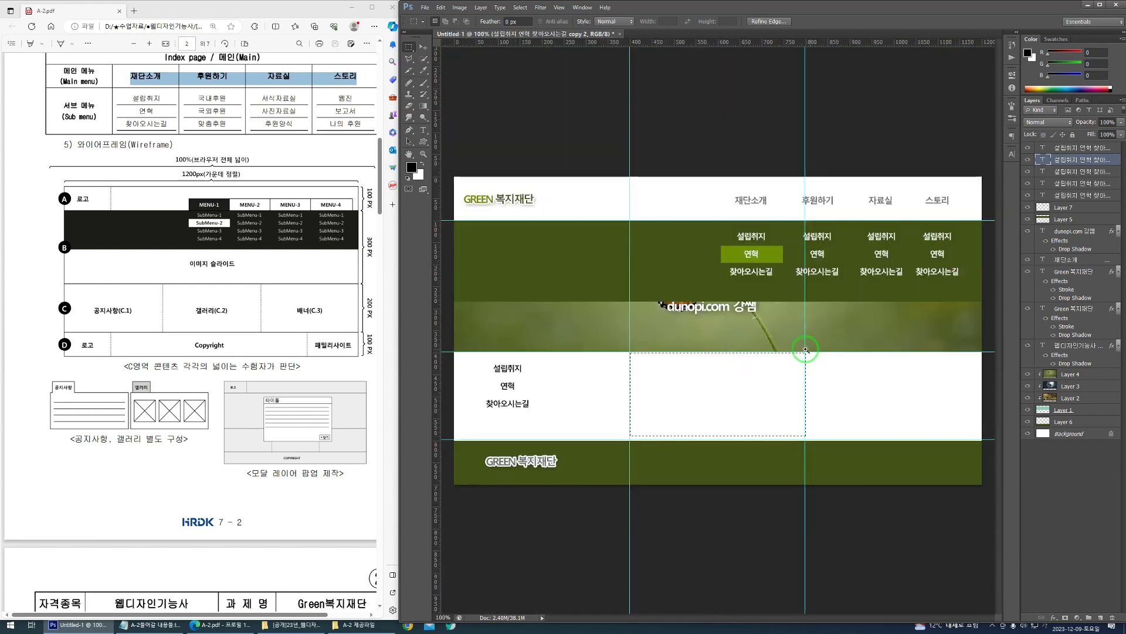
scroll(798, 349, up, 12)
scroll(808, 346, down, 12)
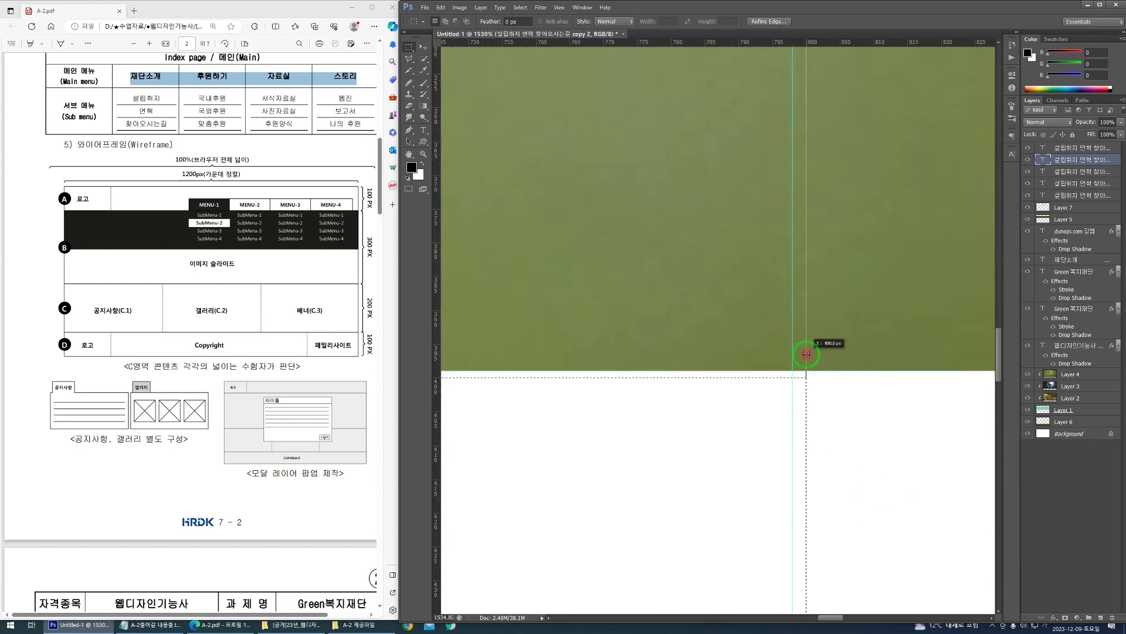
click(658, 339)
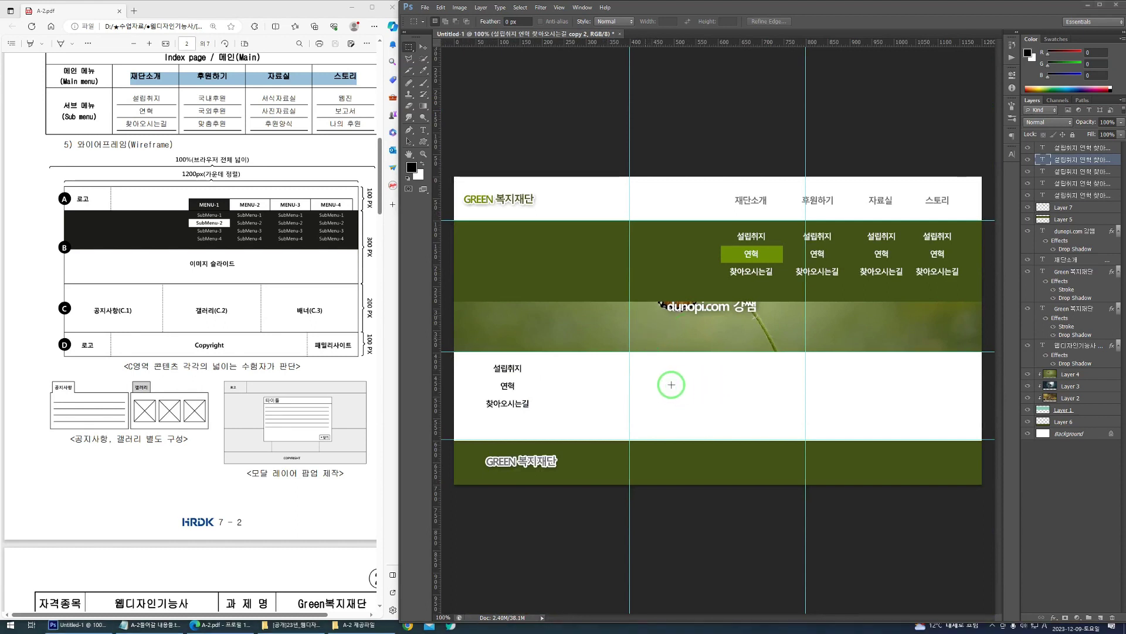
mouse_move(667, 428)
mouse_down()
mouse_move(493, 427)
mouse_move(725, 411)
mouse_up()
mouse_move(851, 210)
mouse_down()
mouse_move(734, 192)
mouse_move(900, 380)
mouse_move(751, 176)
mouse_move(852, 405)
mouse_up()
key(Escape)
Step: Replace the black submenu copy's text with 공지사항 and display its character settings
ctrl+click(510, 390)
click(1055, 182)
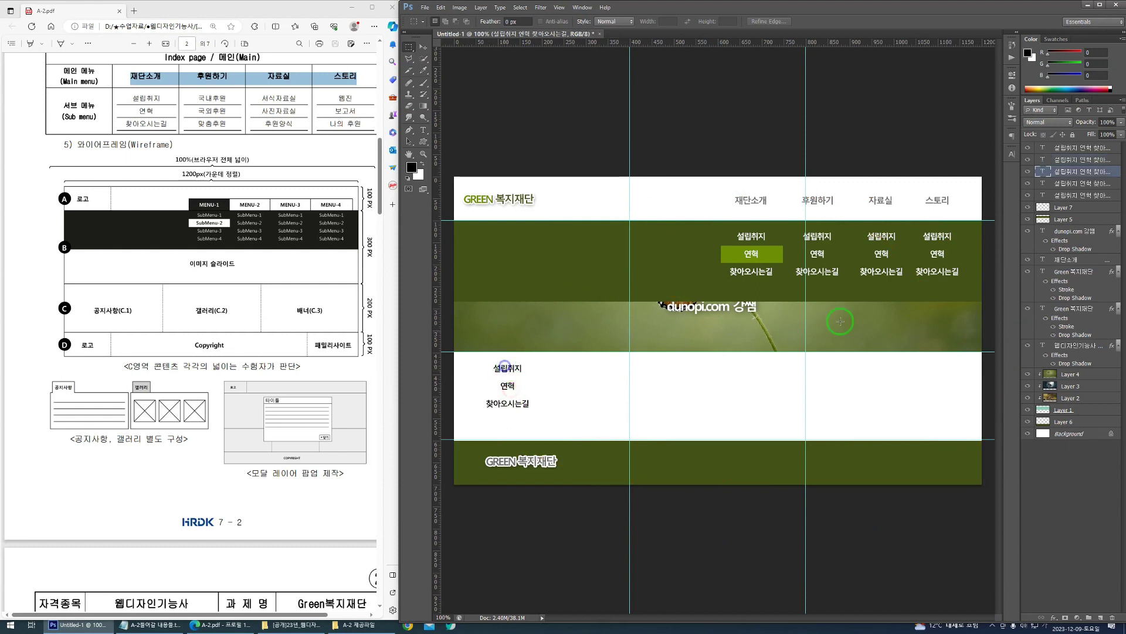
double_click(1045, 172)
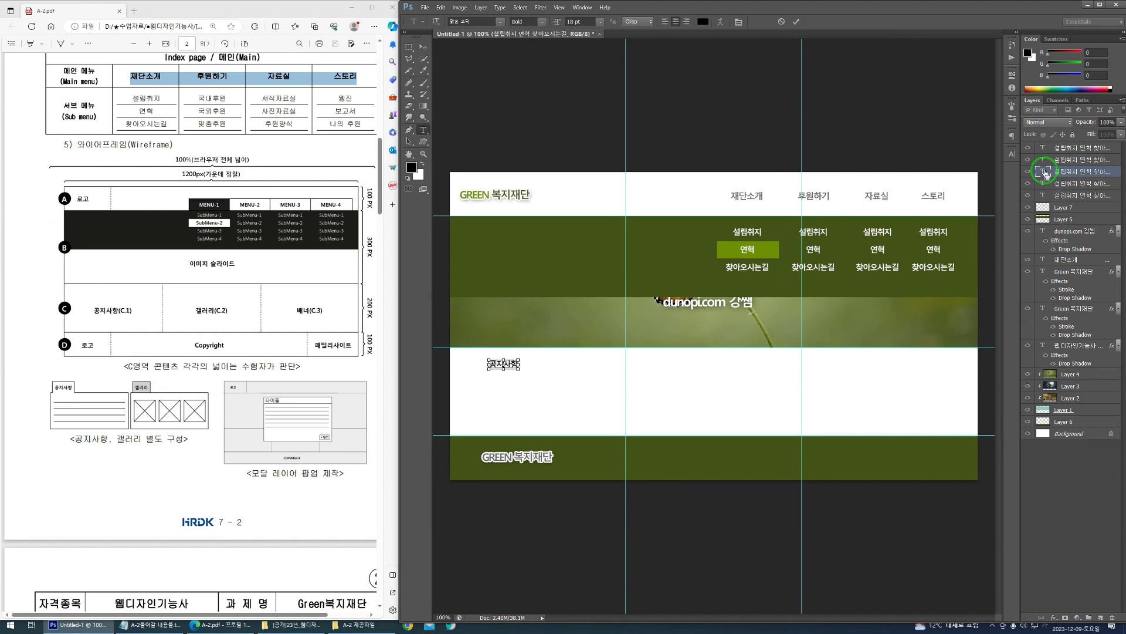
key(ctrl+Return)
double_click(1039, 172)
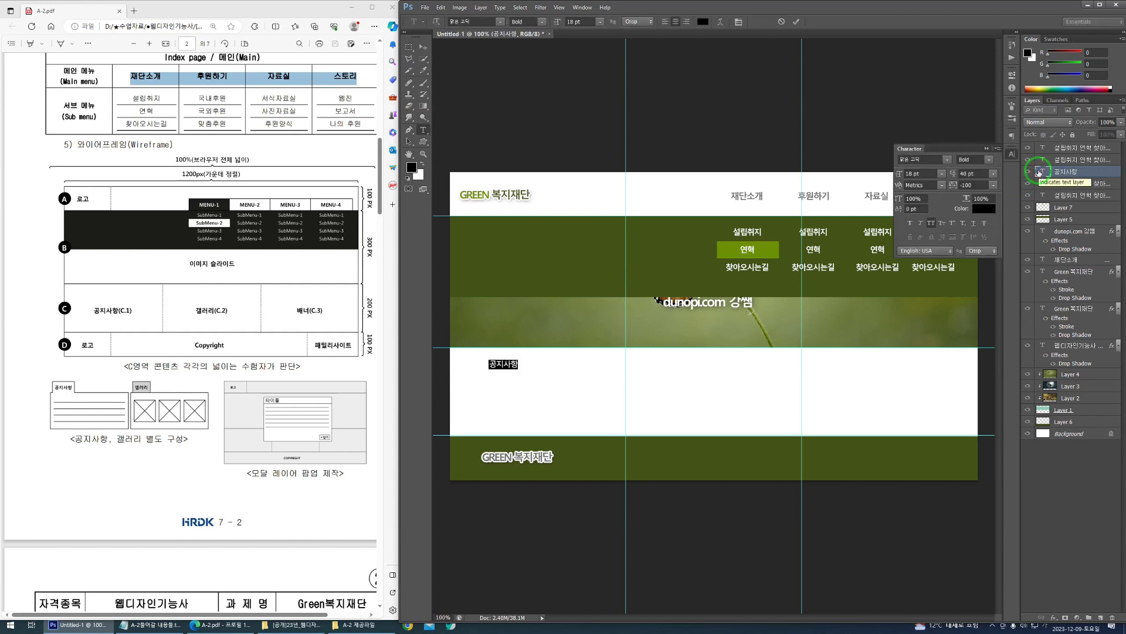
click(1011, 154)
key(ctrl+Return)
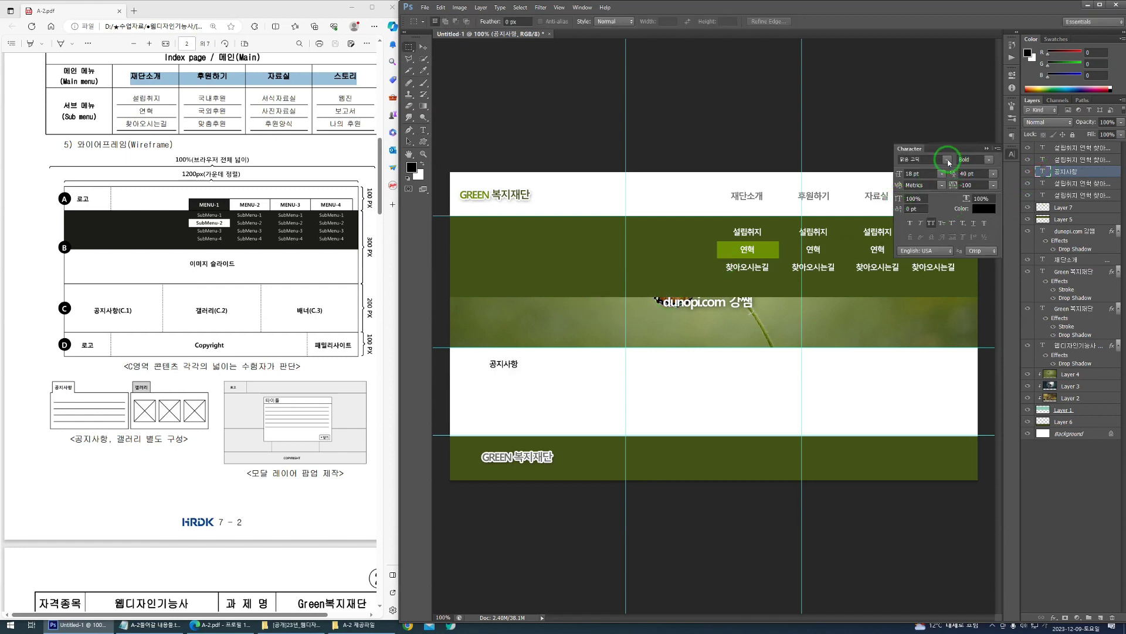
Step: Duplicate the 공지사항 heading to the start of the middle column and change the copy's text to 갤러리
drag(570, 299, 664, 301)
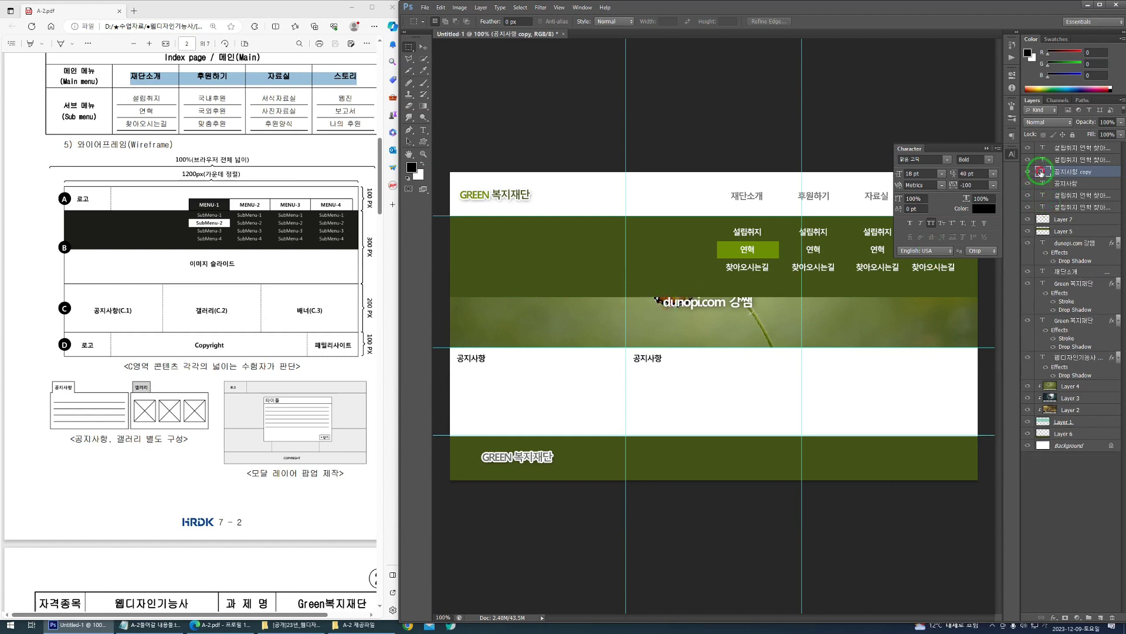
double_click(1040, 172)
text(갤러리)
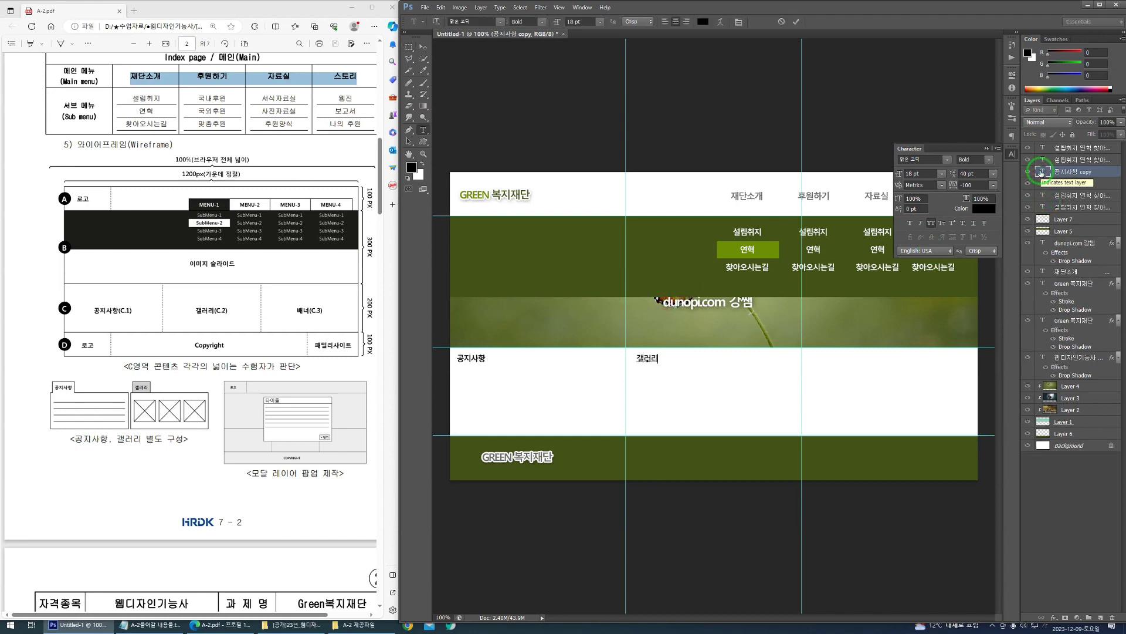
key(ctrl+Return)
key(m)
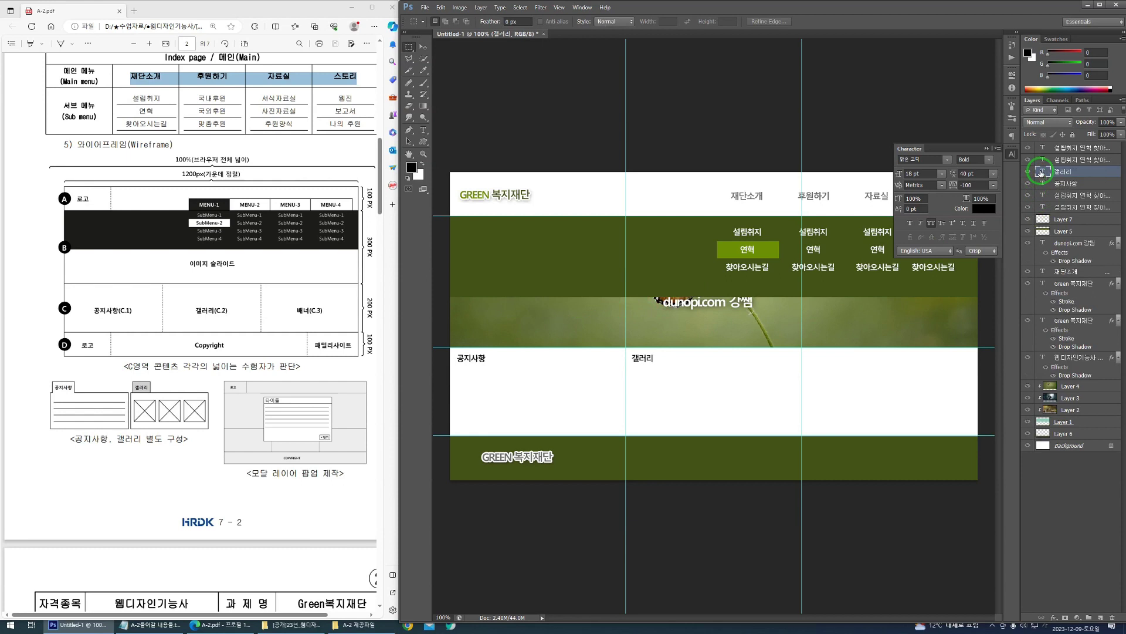
Step: Duplicate the 갤러리 heading into the third column, change the copy's text to 배너, and close the character settings
drag(660, 309, 816, 323)
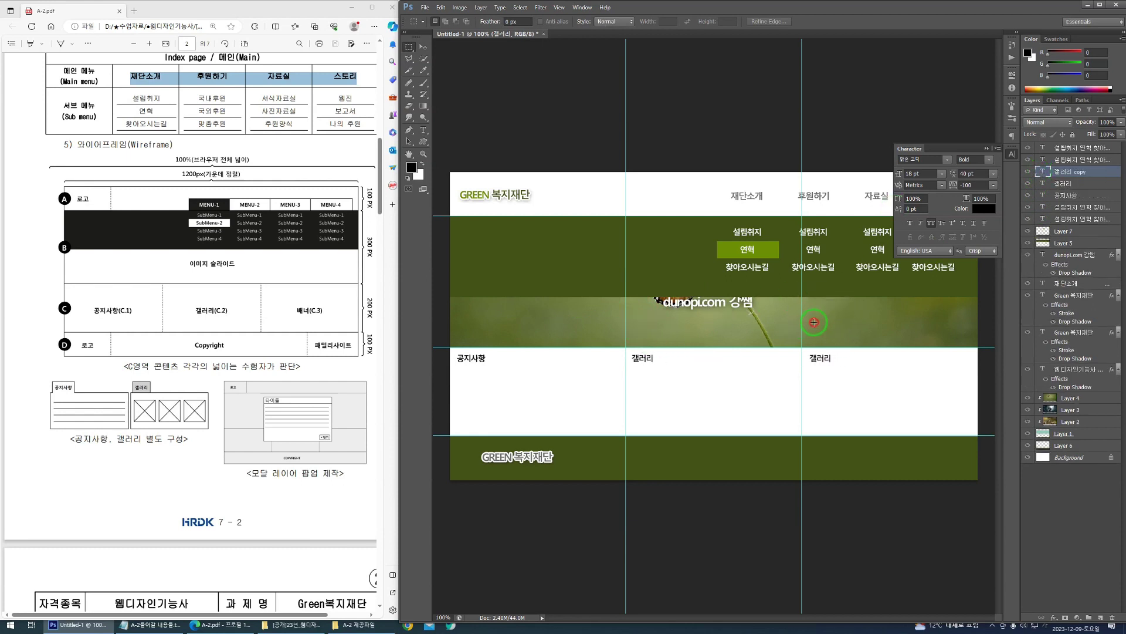
double_click(1041, 172)
text(배너)
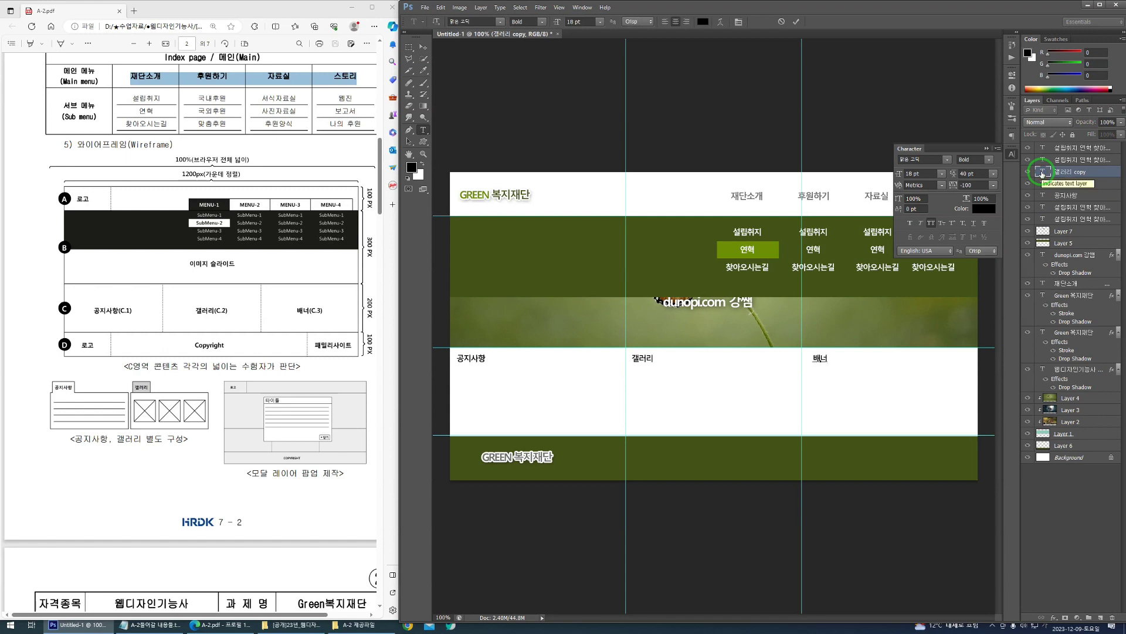
key(ctrl+Return)
key(m)
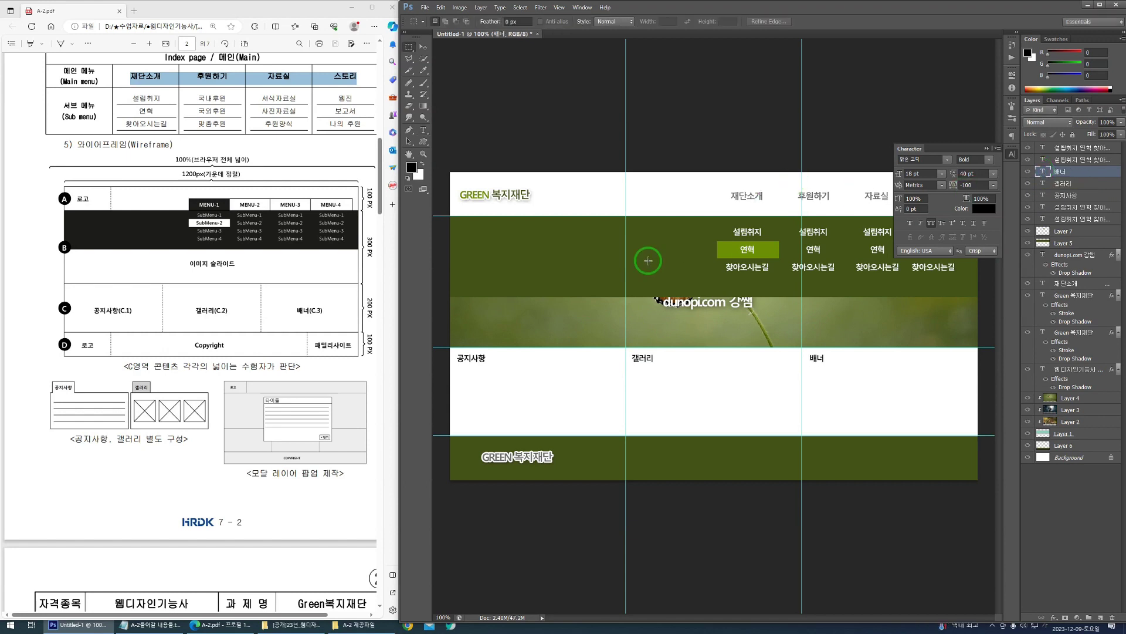
click(1011, 149)
click(593, 330)
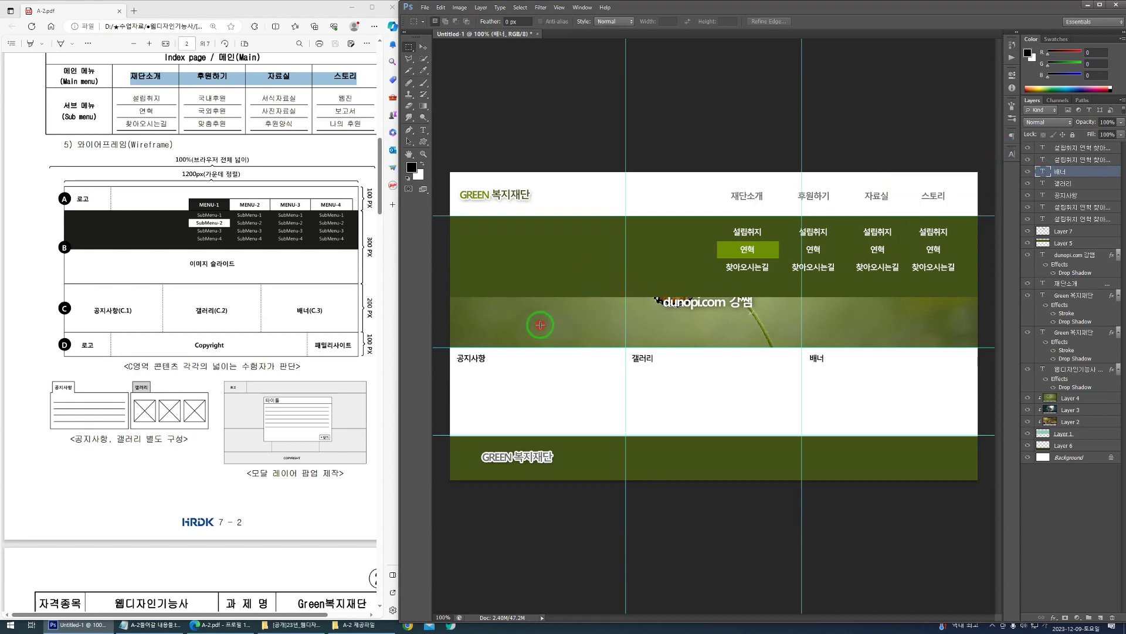
key(ctrl+2)
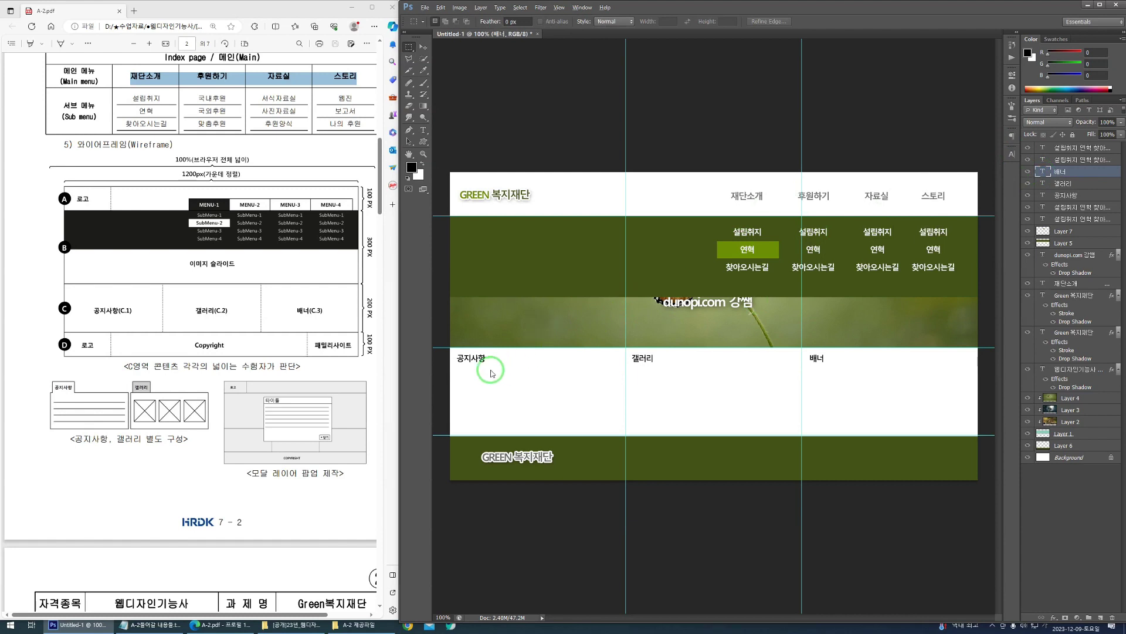
drag(514, 364, 520, 358)
drag(661, 355, 661, 351)
drag(845, 357, 828, 363)
mouse_move(156, 321)
mouse_down()
mouse_move(81, 307)
mouse_move(189, 311)
mouse_up()
mouse_move(257, 311)
mouse_down()
mouse_move(241, 293)
mouse_move(297, 316)
mouse_up()
key(Escape)
click(522, 386)
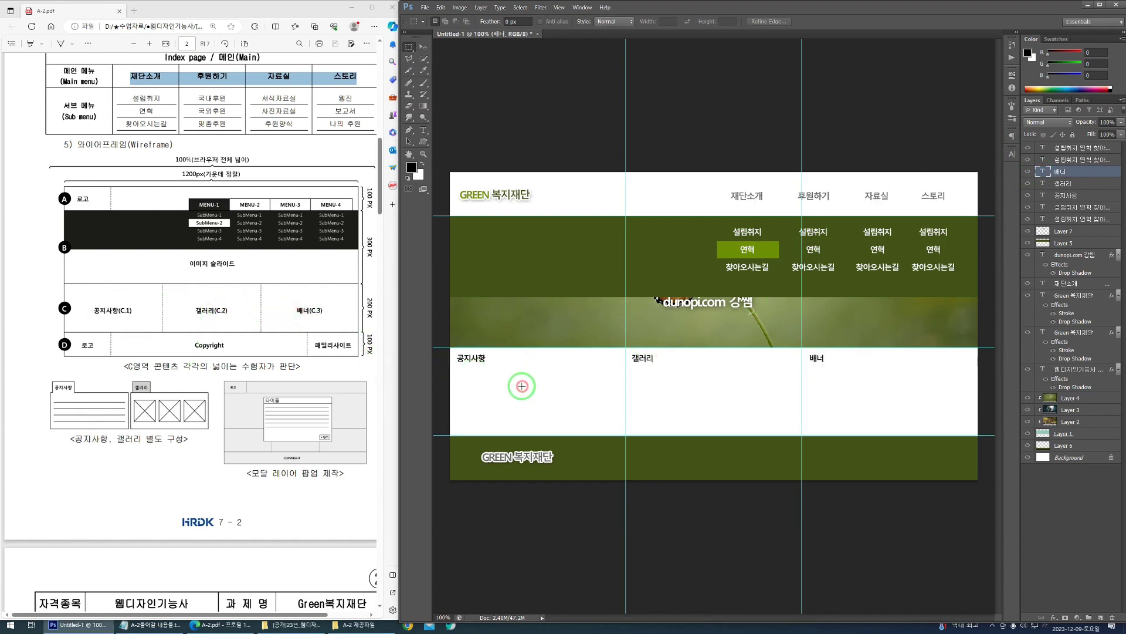
Step: Select the 공지사항 heading's layer and copy the four 공지사항 notice lines from the Notepad content file
click(473, 363)
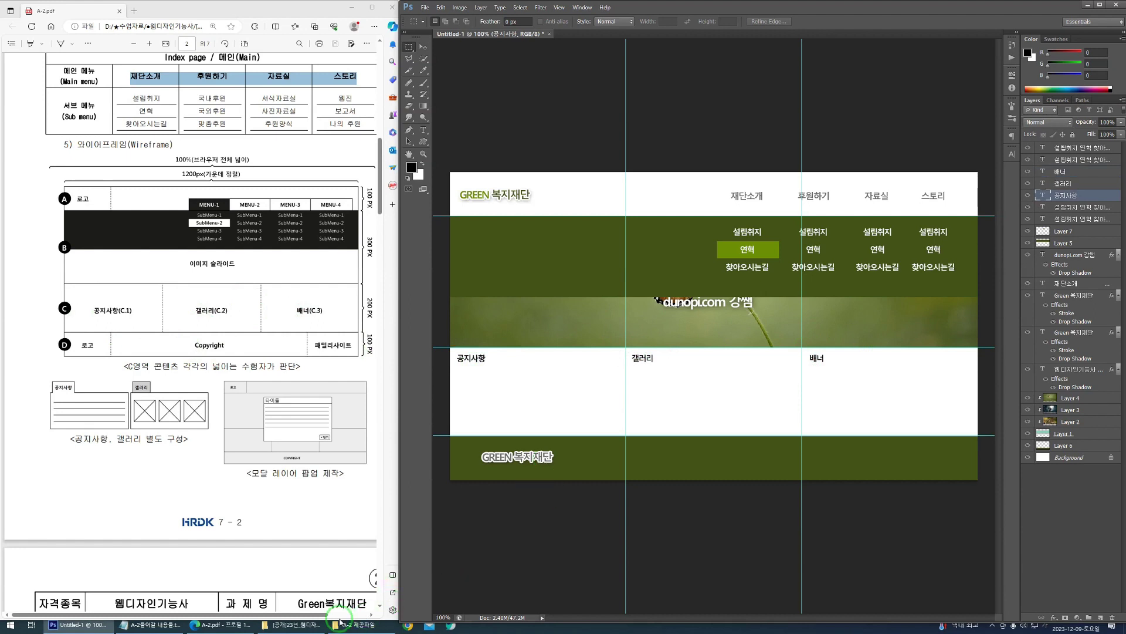
click(150, 624)
drag(188, 299, 430, 337)
key(ctrl+c)
click(677, 343)
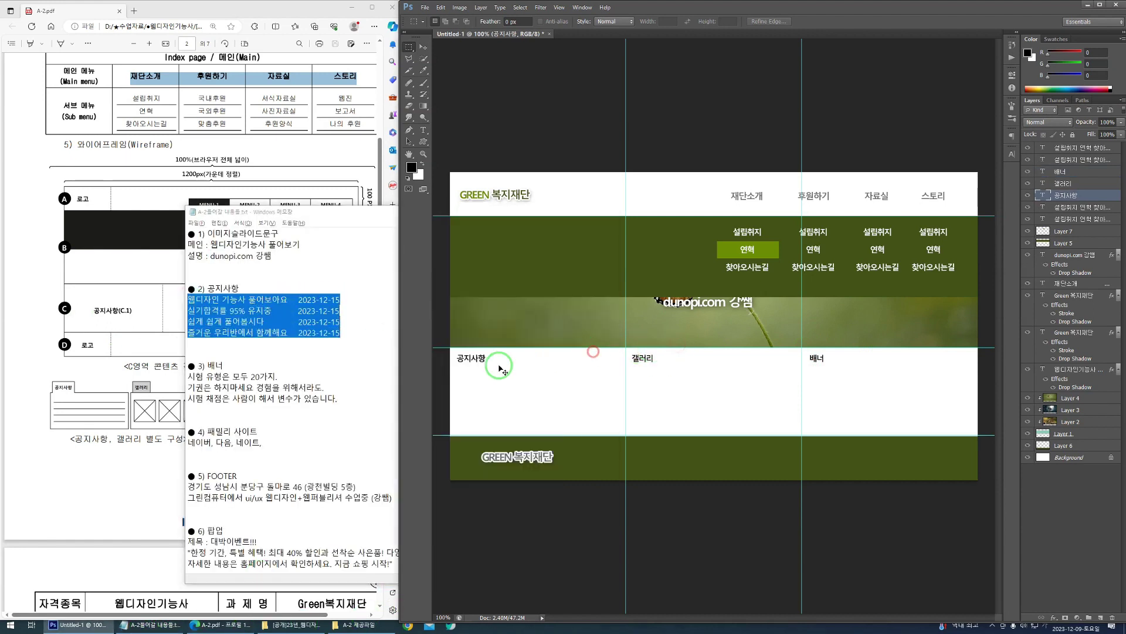
Step: Duplicate the 공지사항 heading below itself and replace the copy's text with the four copied notice lines
drag(485, 360, 600, 368)
double_click(1043, 195)
key(ctrl+v)
key(ctrl+Return)
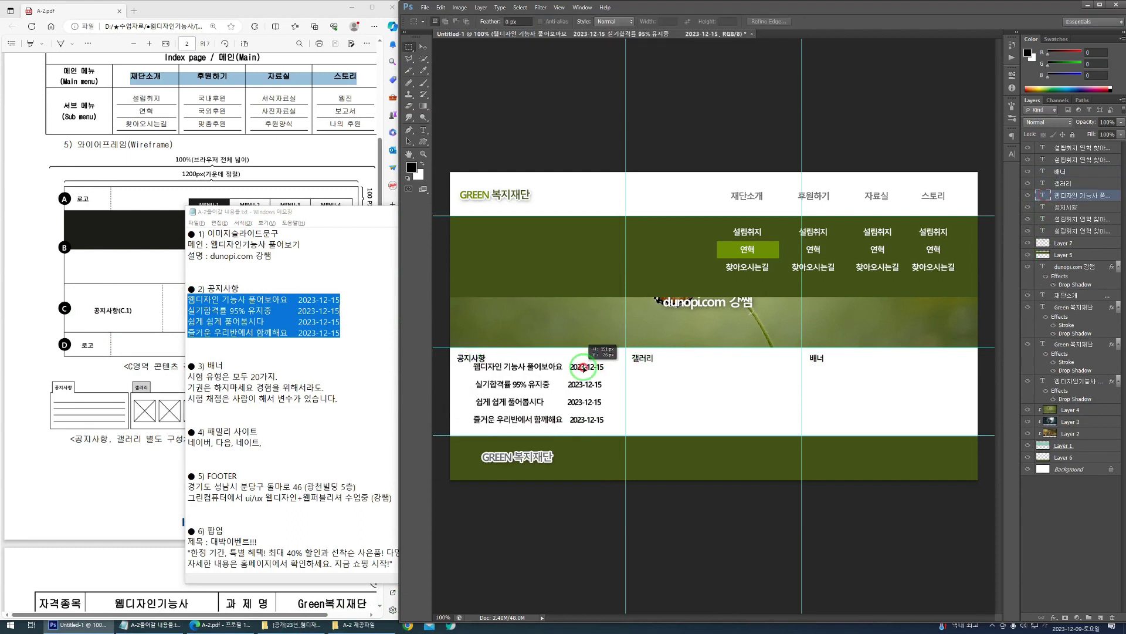
Step: Left-align the notice list and move it back into the first column under the 공지사항 heading
double_click(1045, 199)
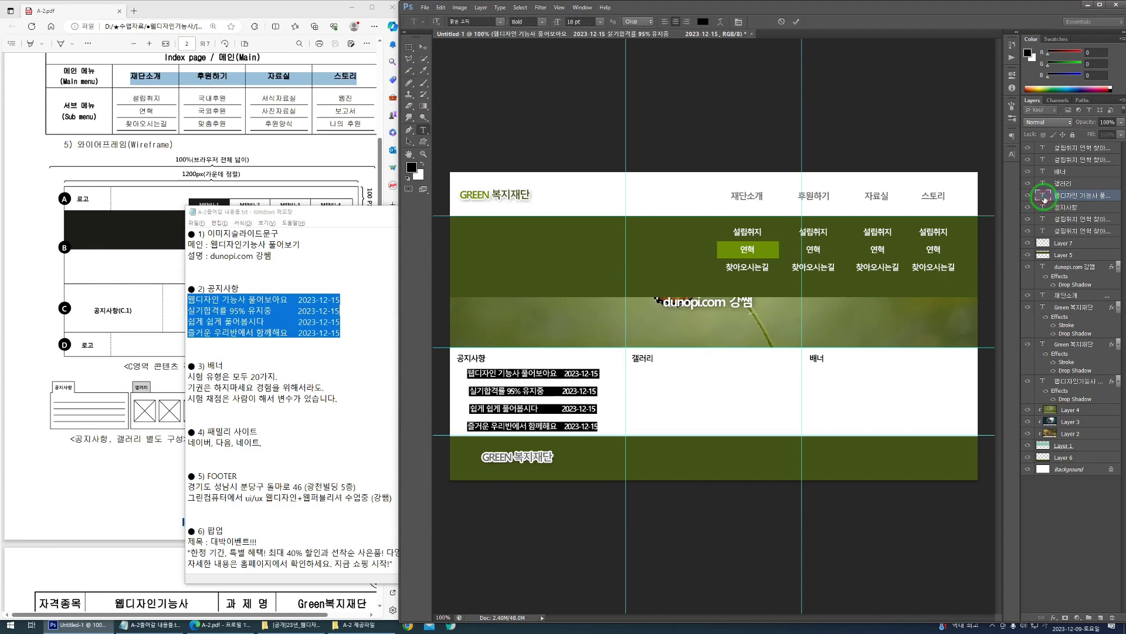
key(ctrl+shift+l)
key(ctrl+Return)
key(m)
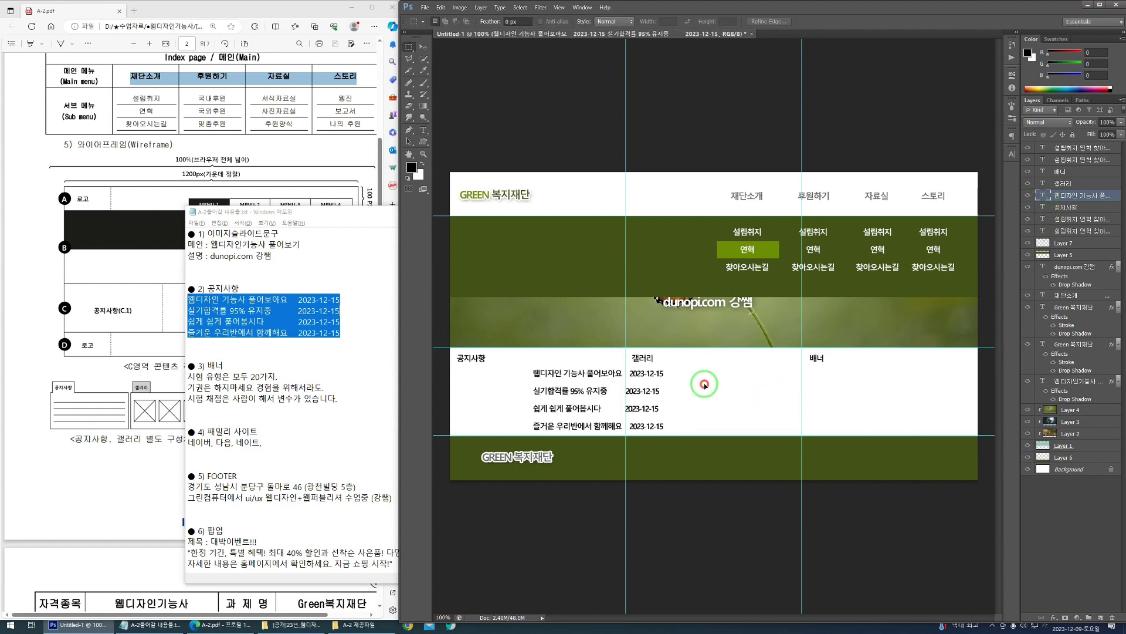
drag(704, 385, 652, 388)
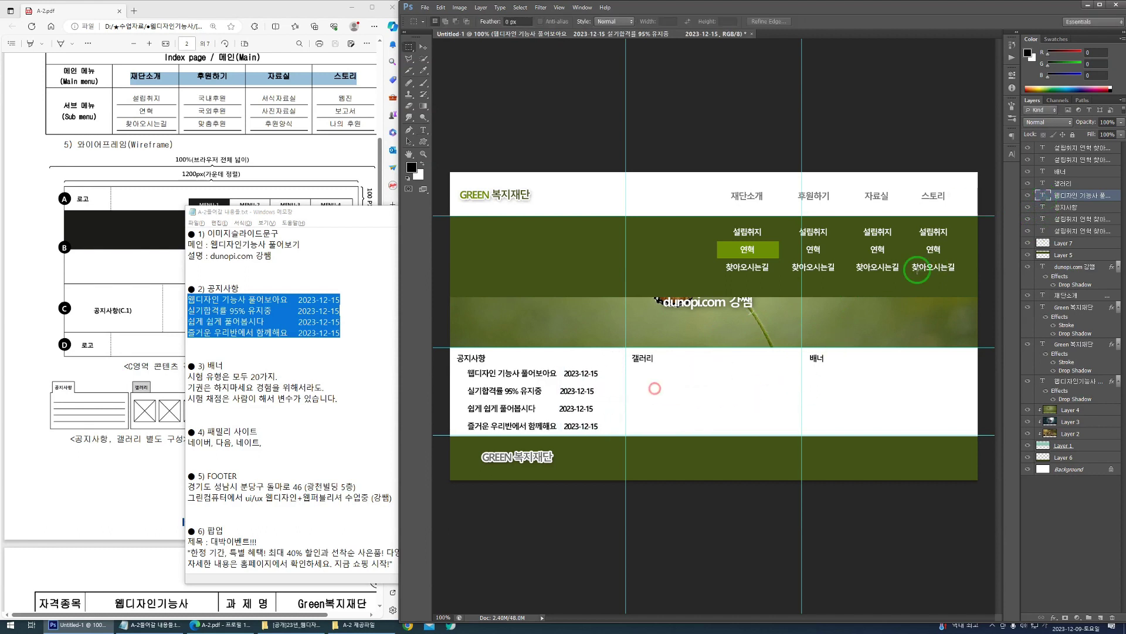
Step: Reduce the notice list's leading to 34 pt, line up its dates with extra spacing, and shift the list slightly down
double_click(1040, 200)
key(alt+Up)
key(alt+Up)
key(alt+Up)
key(ctrl+h)
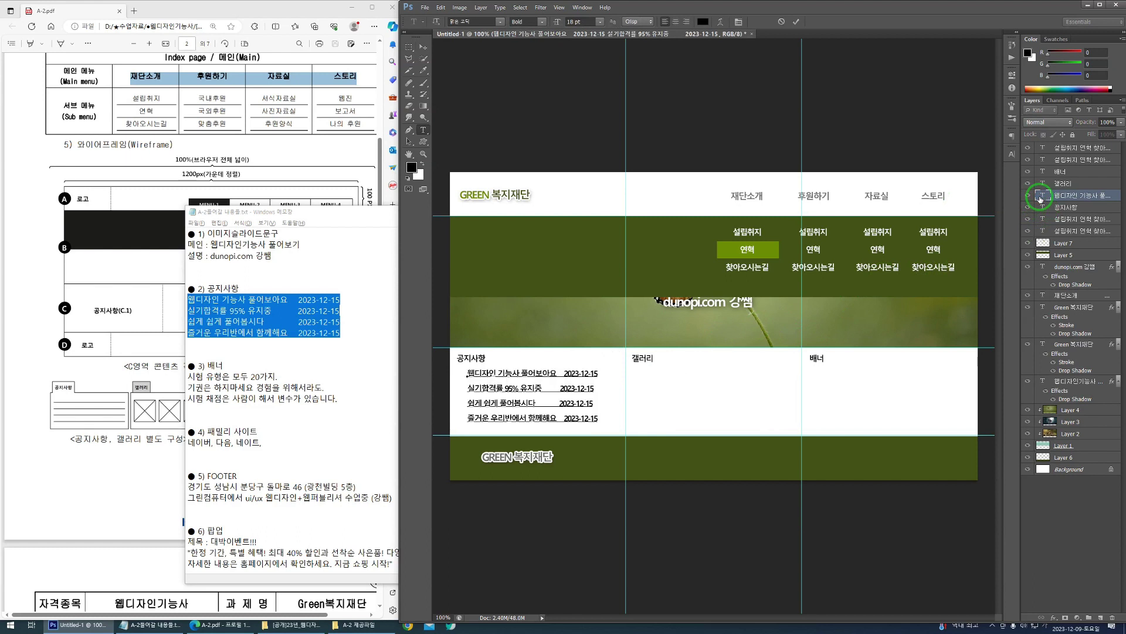
click(560, 402)
key(ctrl+Return)
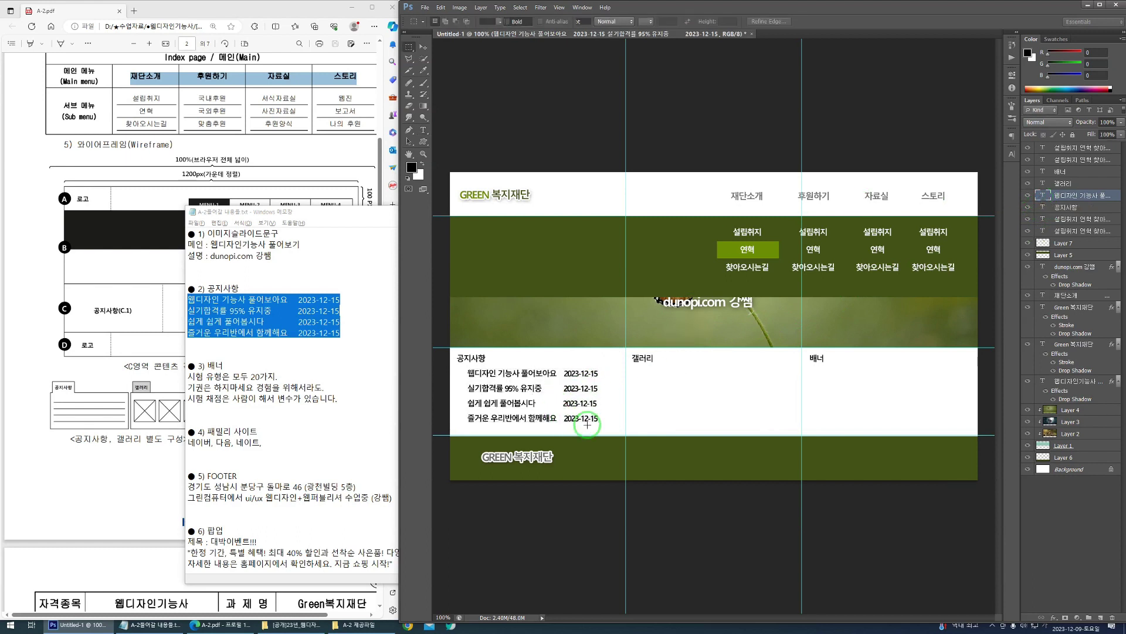
key(m)
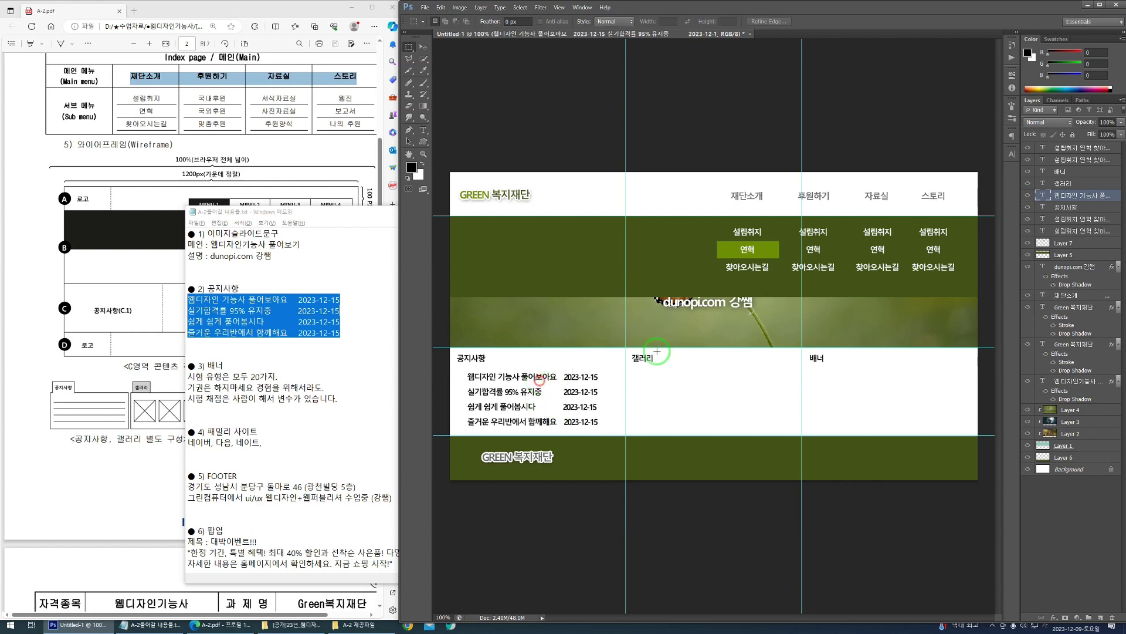
Step: Set the notice list's font style to Regular
click(1012, 153)
click(986, 159)
click(985, 179)
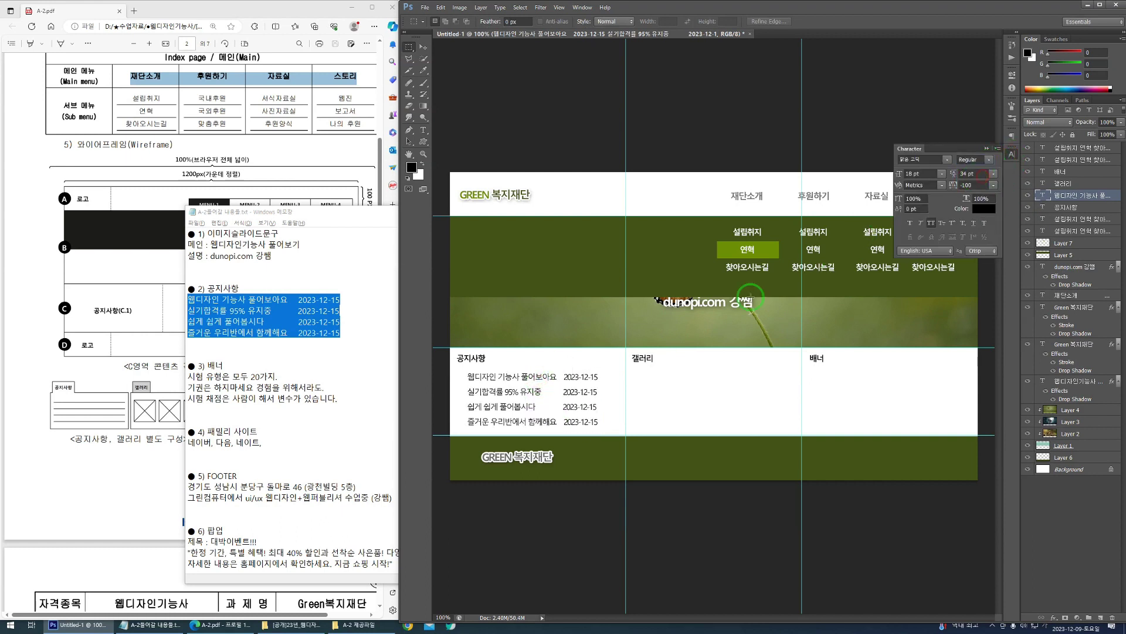
drag(516, 392, 693, 392)
key(ctrl+z)
click(352, 624)
drag(641, 358, 712, 335)
click(670, 178)
Step: Create a small black-filled rectangle on a new layer just below the 갤러리 heading
drag(637, 376, 686, 413)
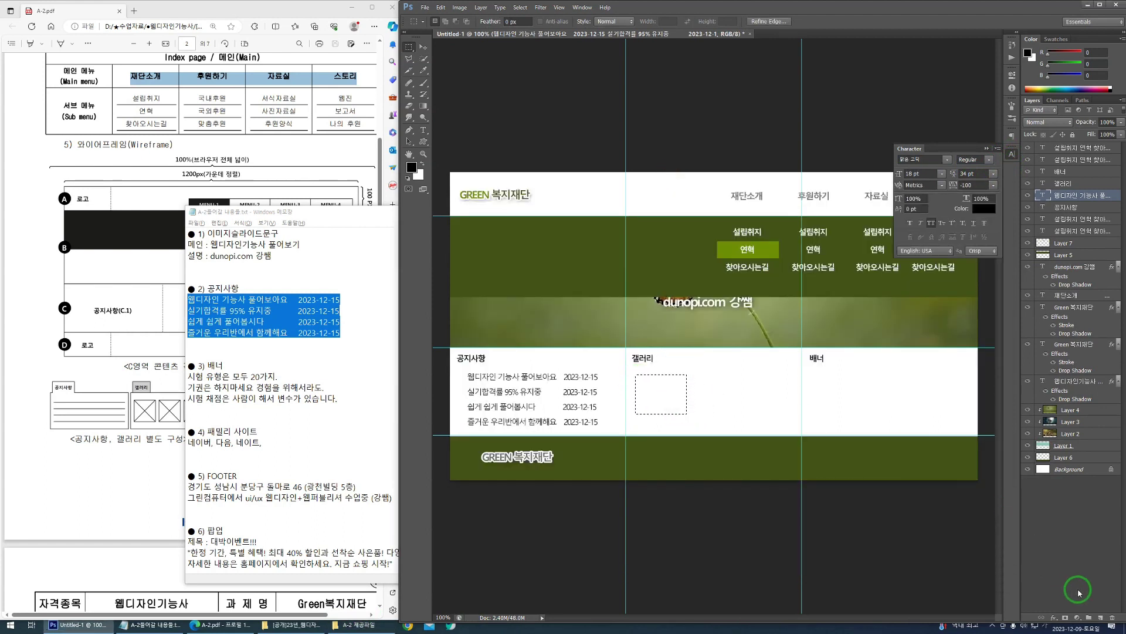
click(1101, 617)
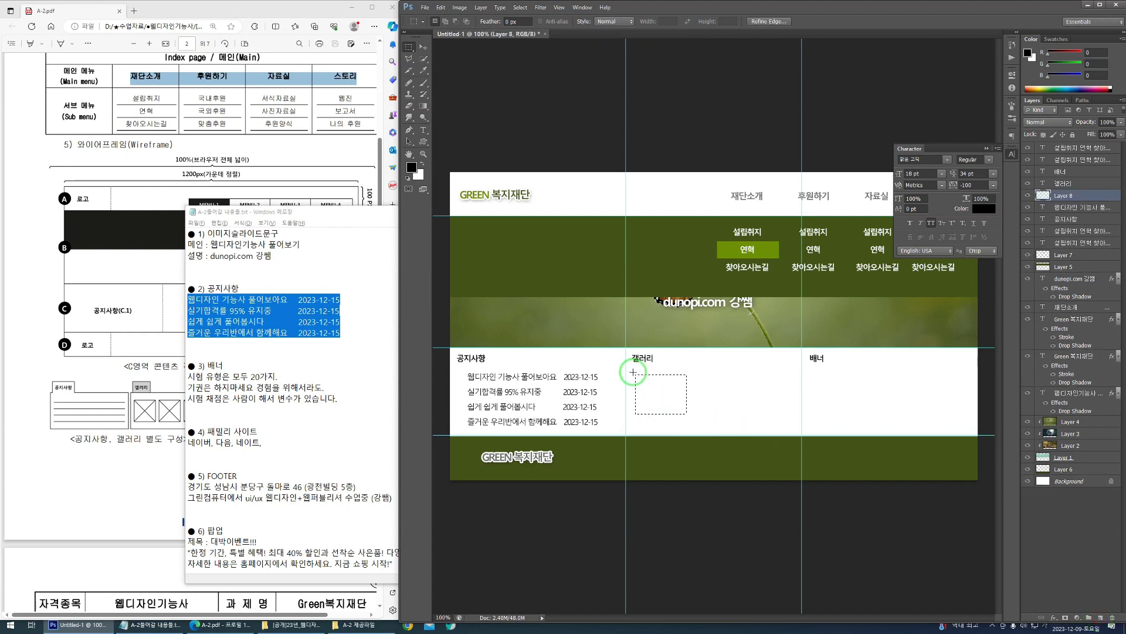
key(alt+BackSpace)
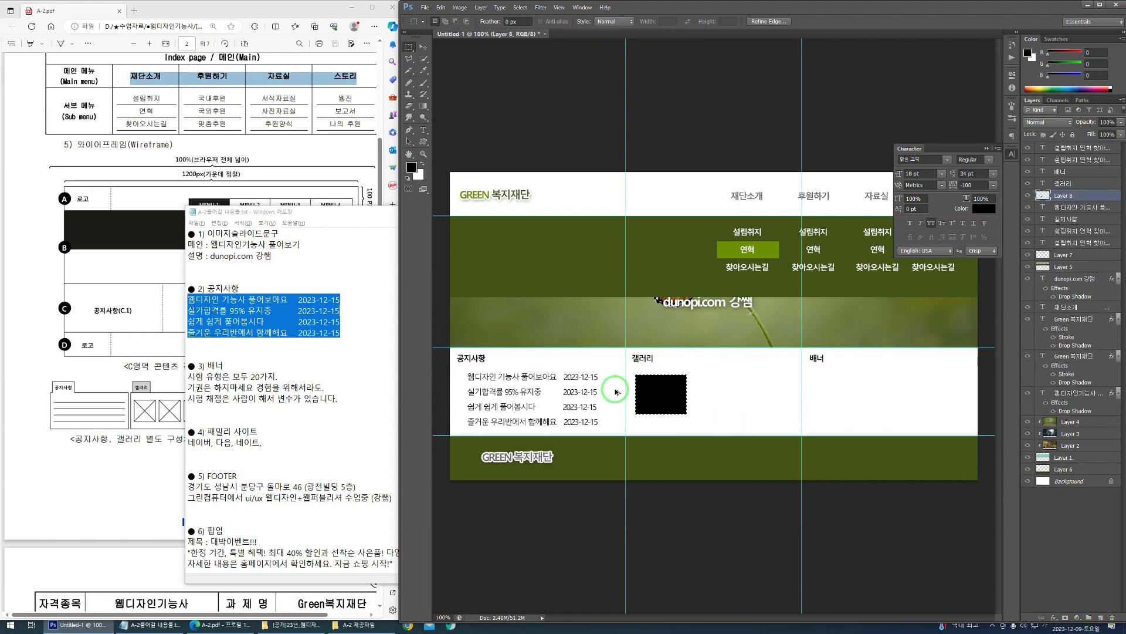
key(ctrl+d)
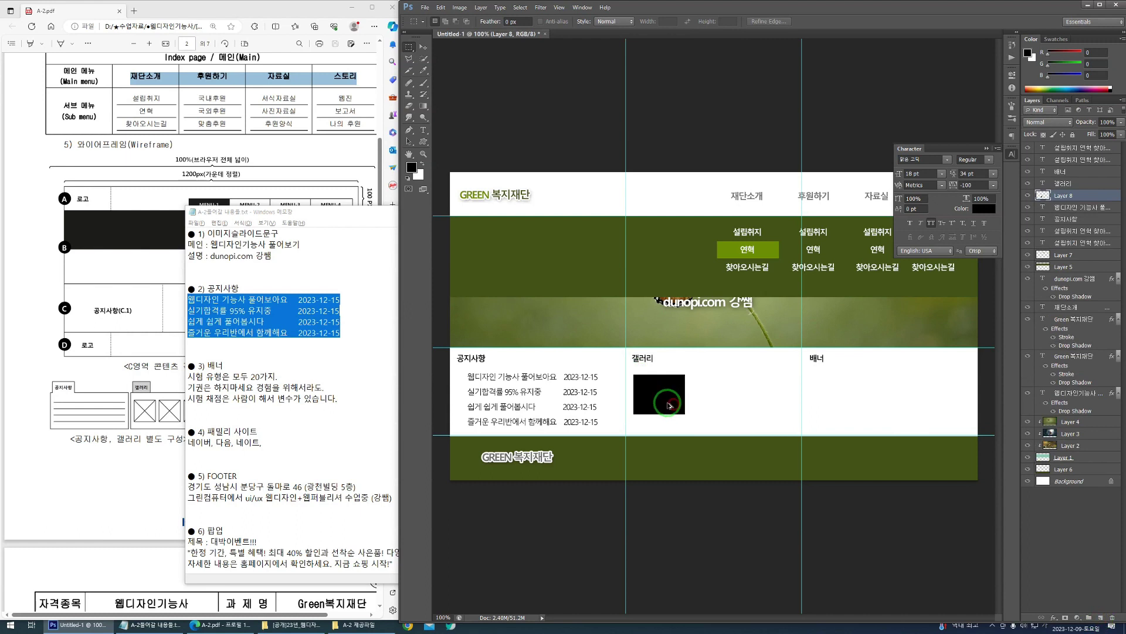
Step: Duplicate the black rectangle twice to form an evenly spaced row of three frames in the gallery column
drag(673, 404, 782, 404)
key(ctrl+Left)
key(alt+Tab)
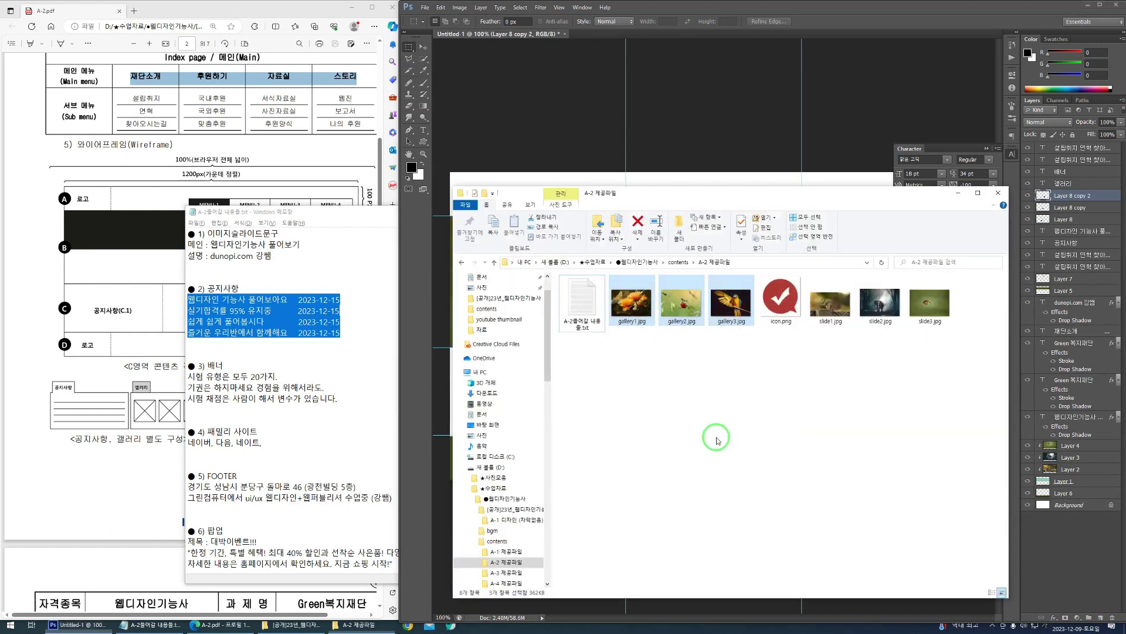
key(alt+Tab)
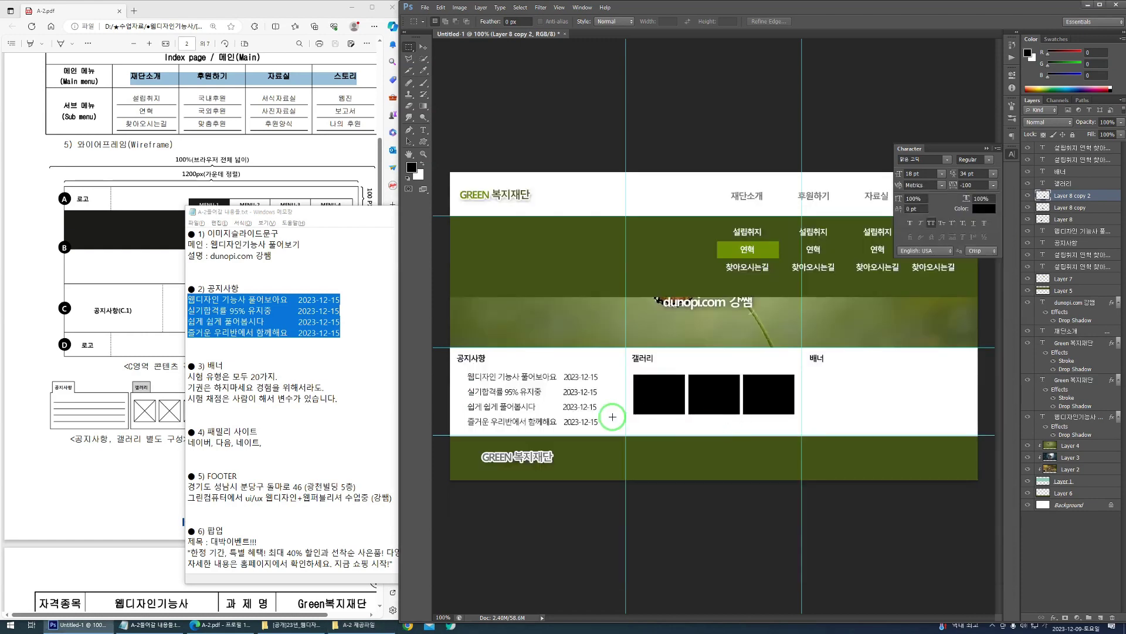
Step: Place gallery1.jpg, gallery2.jpg and gallery3.jpg from the A-2 제공파일 folder into the mockup
key(alt+Tab)
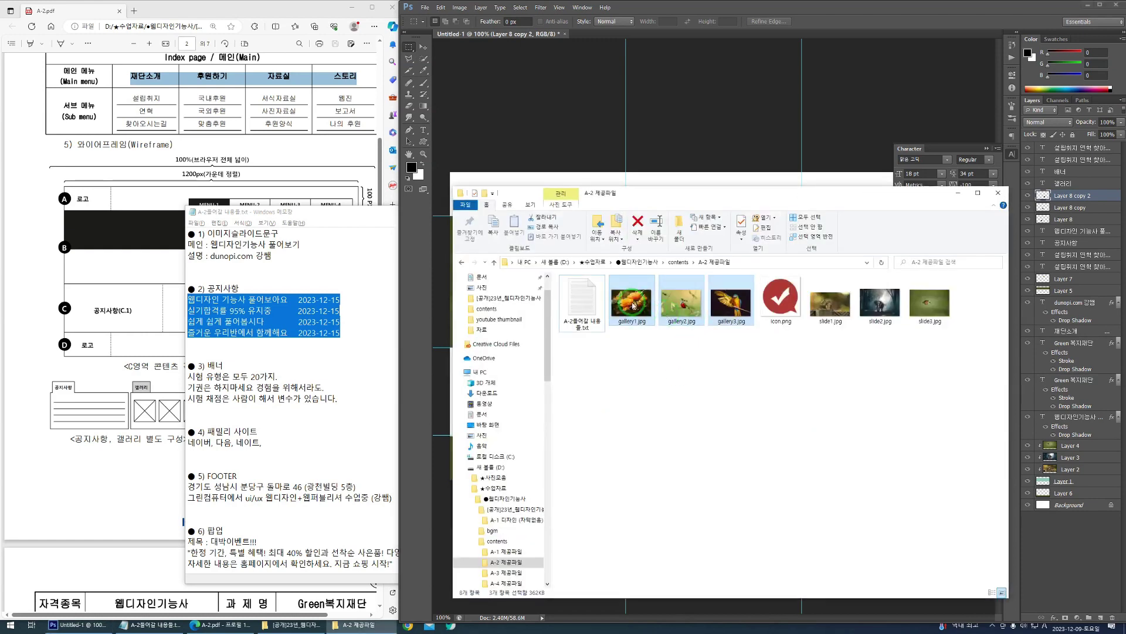
drag(614, 206, 859, 244)
drag(877, 340, 666, 284)
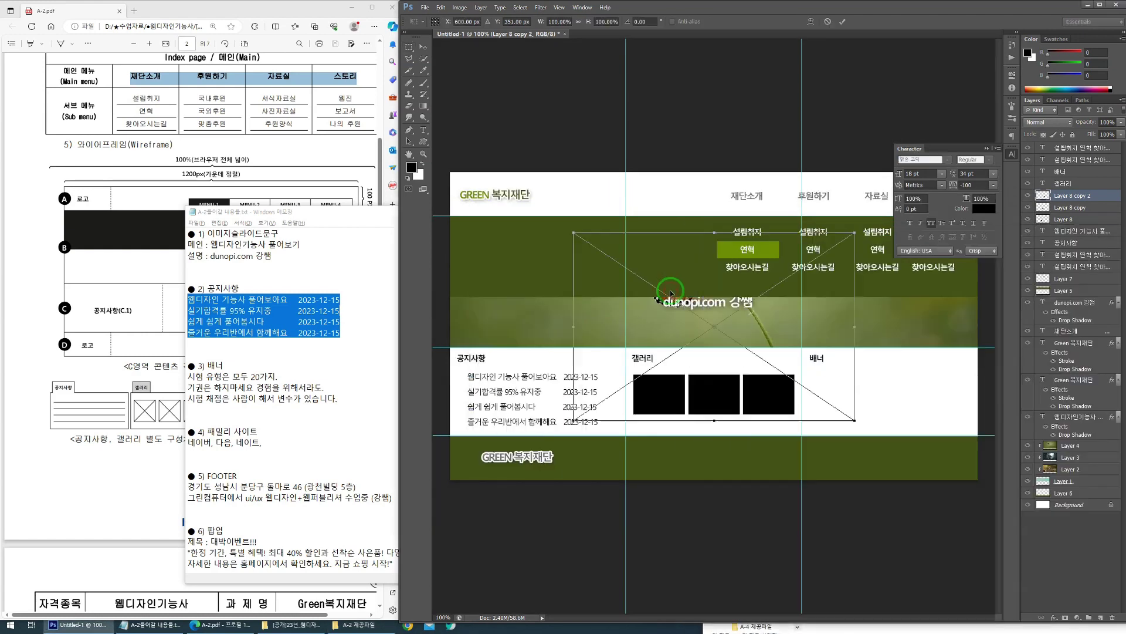
key(Return)
key(Return)
key(Return)
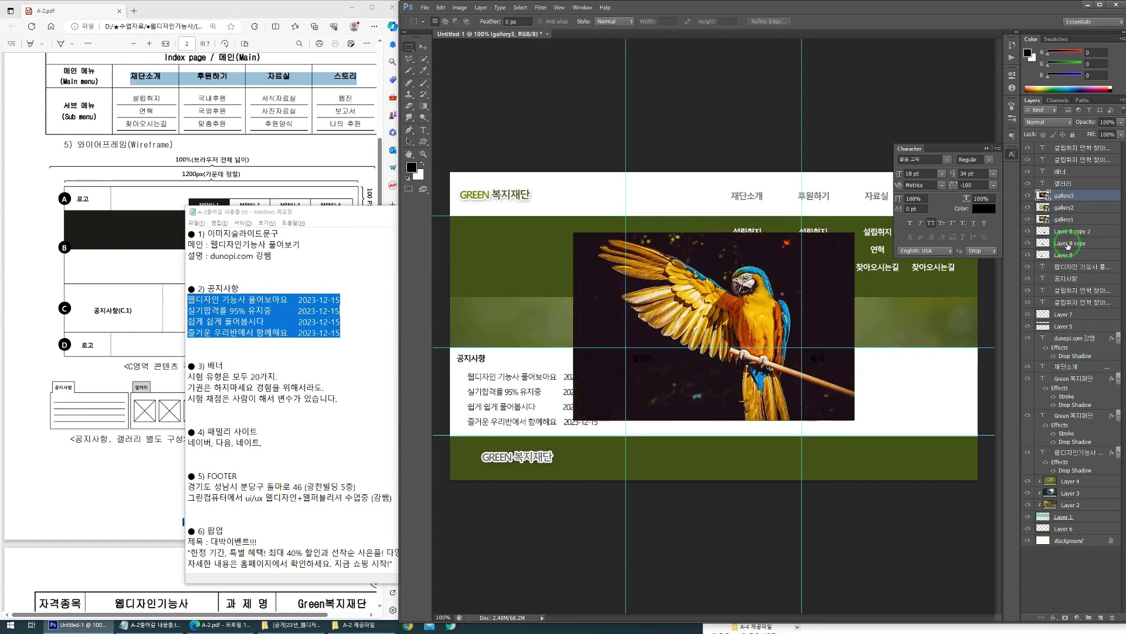
shift+click(1062, 220)
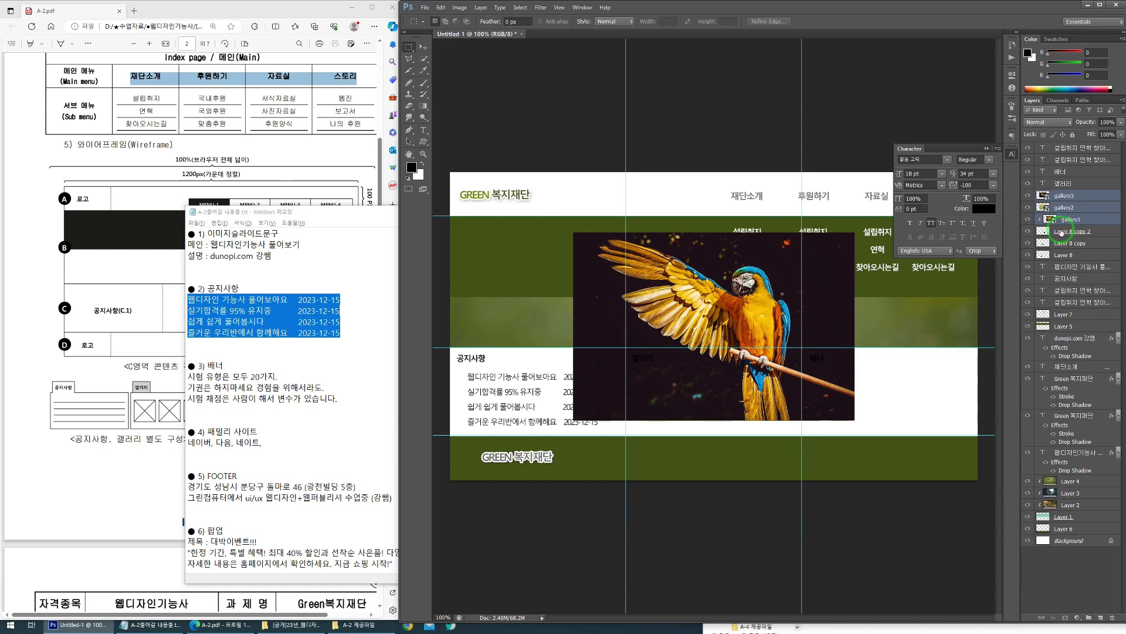
click(1060, 205)
key(ctrl+z)
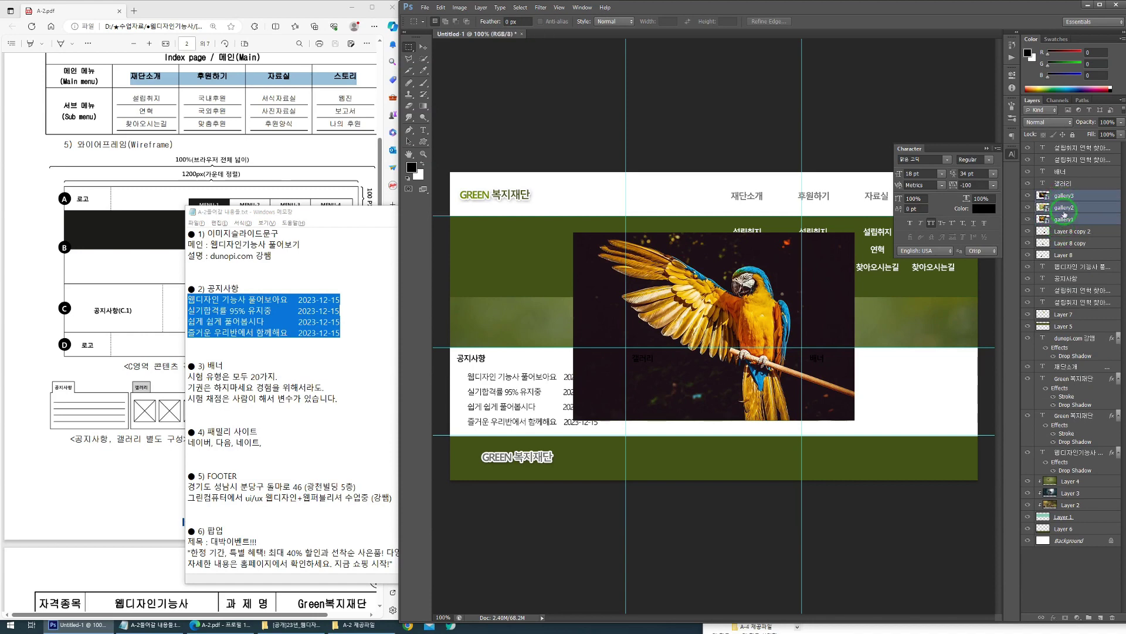
Step: Stack gallery1, gallery2 and gallery3 each directly above its own black rectangle layer and clip each image to that rectangle
click(1063, 219)
drag(1062, 221, 1065, 256)
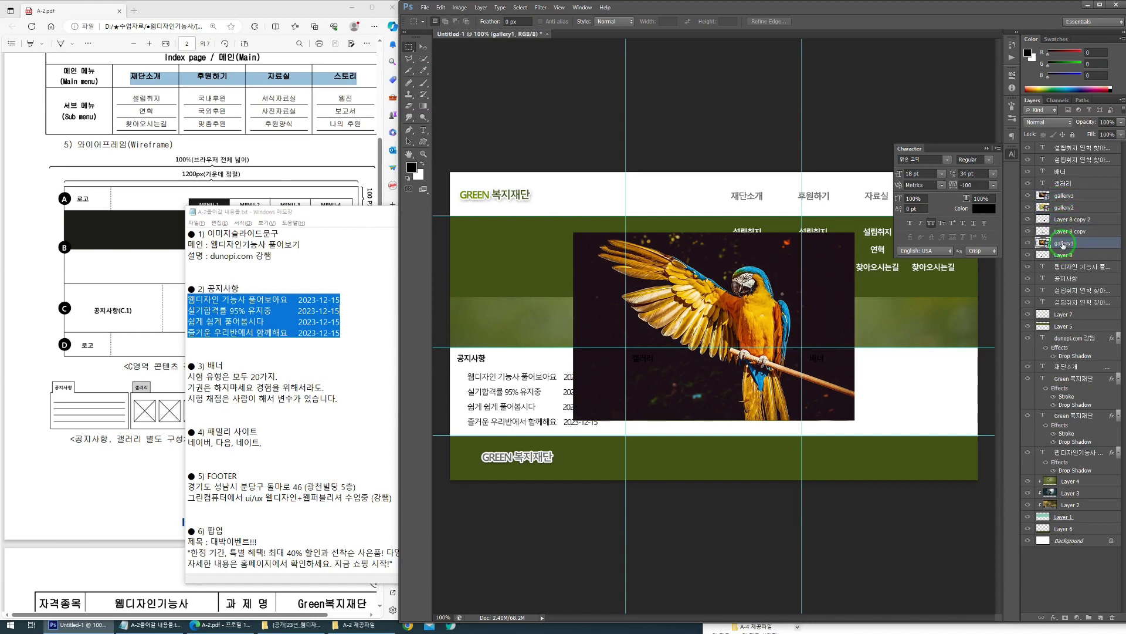
key(ctrl+alt+g)
mouse_move(1063, 206)
mouse_down()
mouse_move(1064, 223)
mouse_move(1063, 209)
mouse_up()
key(ctrl+alt+g)
key(ctrl+alt+z)
key(ctrl+alt+z)
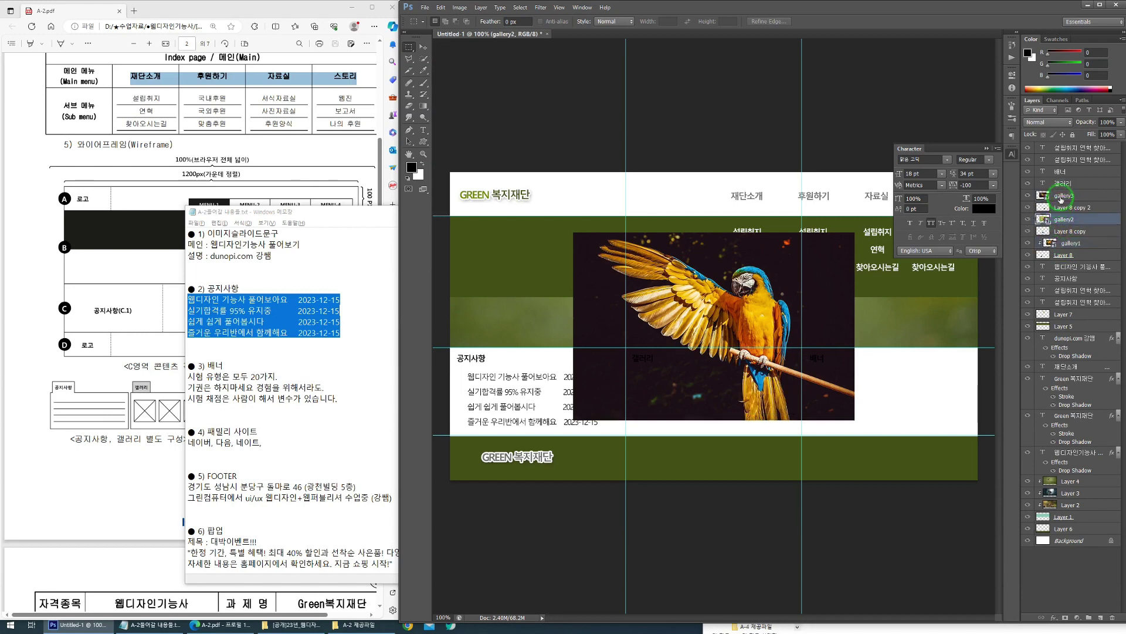
click(1061, 197)
key(ctrl+alt+g)
click(1063, 245)
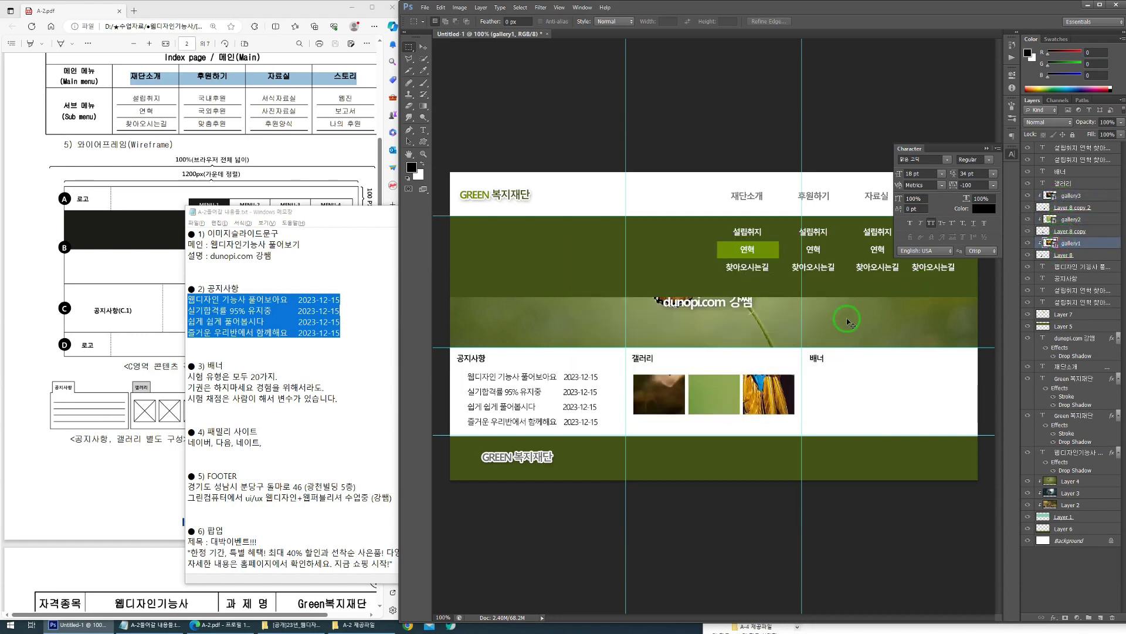
Step: Scale gallery3 down and move it so the parrot fits inside the third gallery frame
click(1067, 195)
key(ctrl+t)
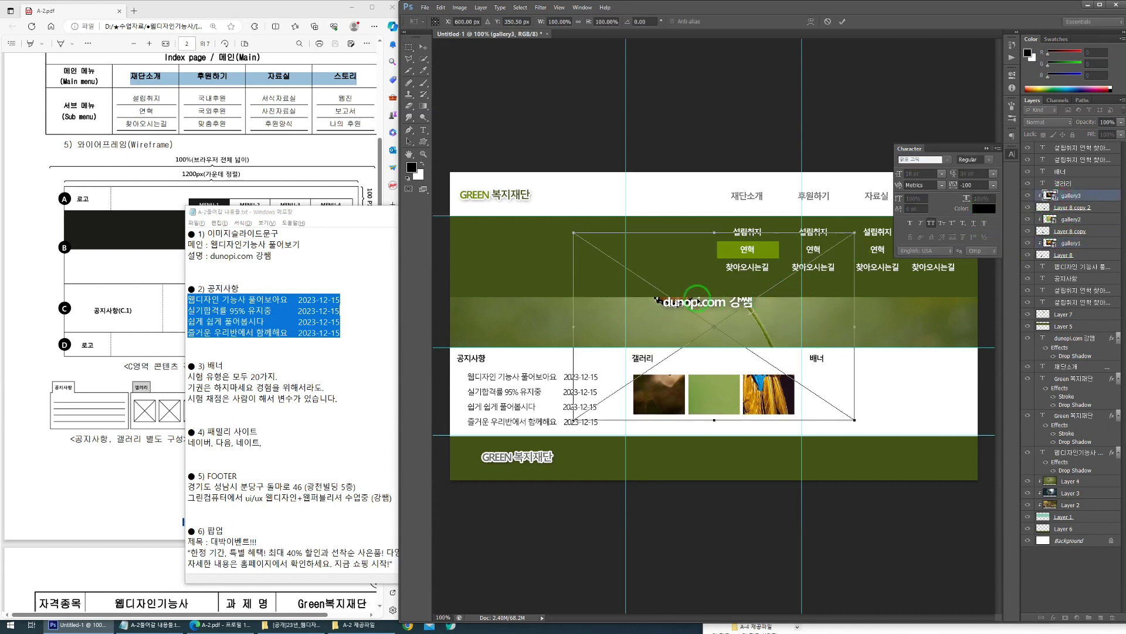
drag(581, 237, 777, 390)
drag(852, 397, 782, 396)
key(Return)
Step: Scale gallery2 down and fit it inside the middle gallery frame
click(1026, 243)
click(1072, 220)
key(ctrl+t)
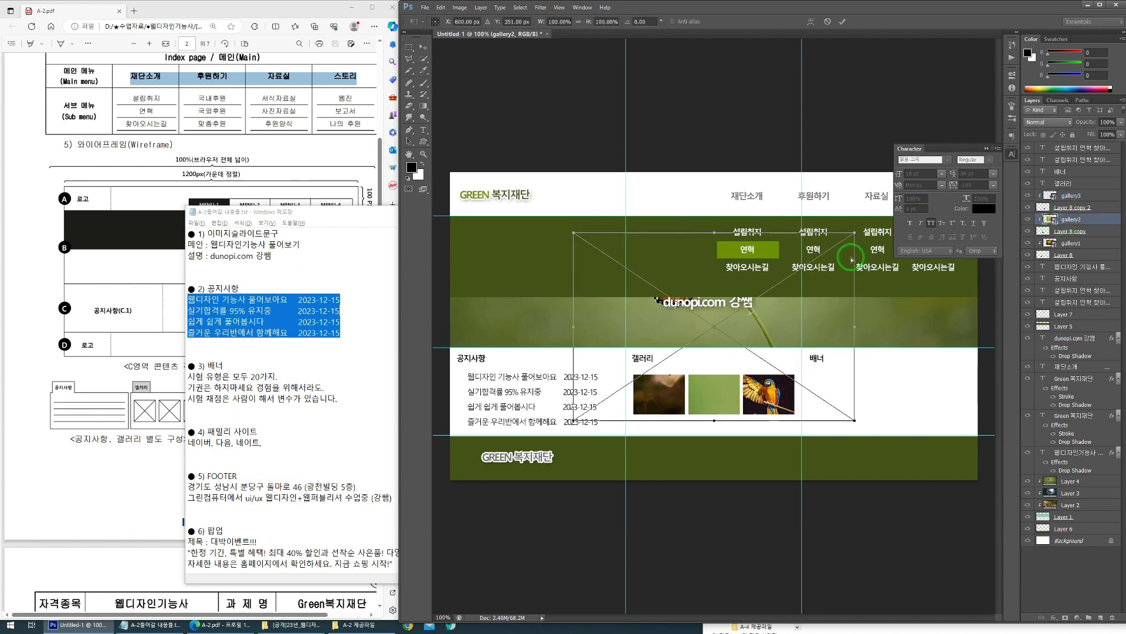
drag(856, 235, 734, 394)
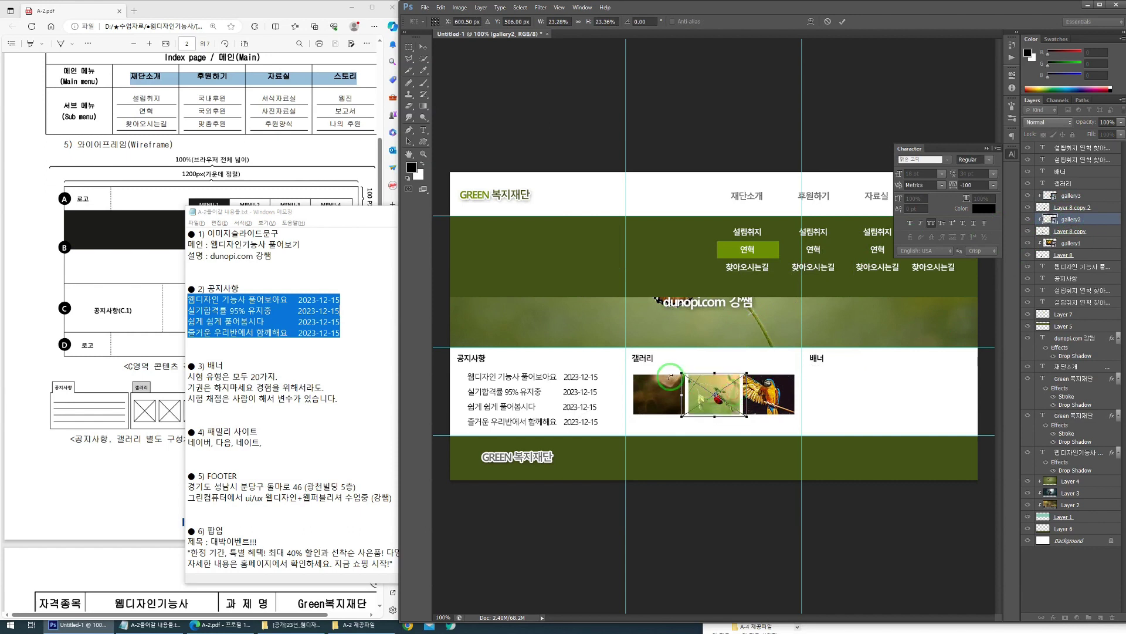
key(Return)
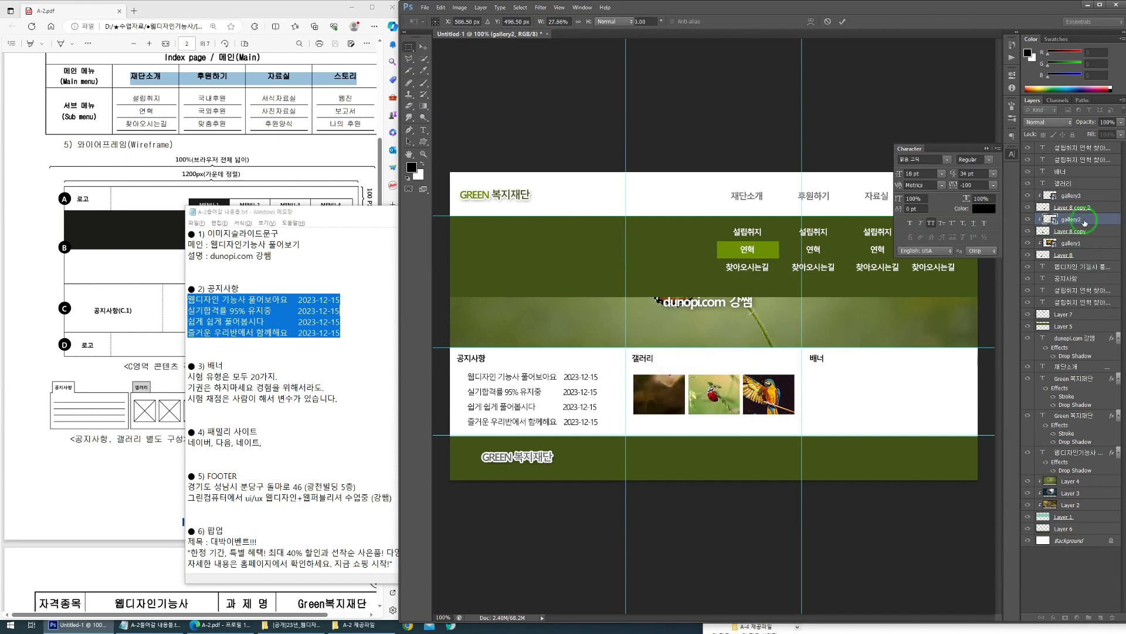
Step: Scale gallery1 down to about 27% and fit the orange flowers inside the first gallery frame
key(m)
click(1068, 243)
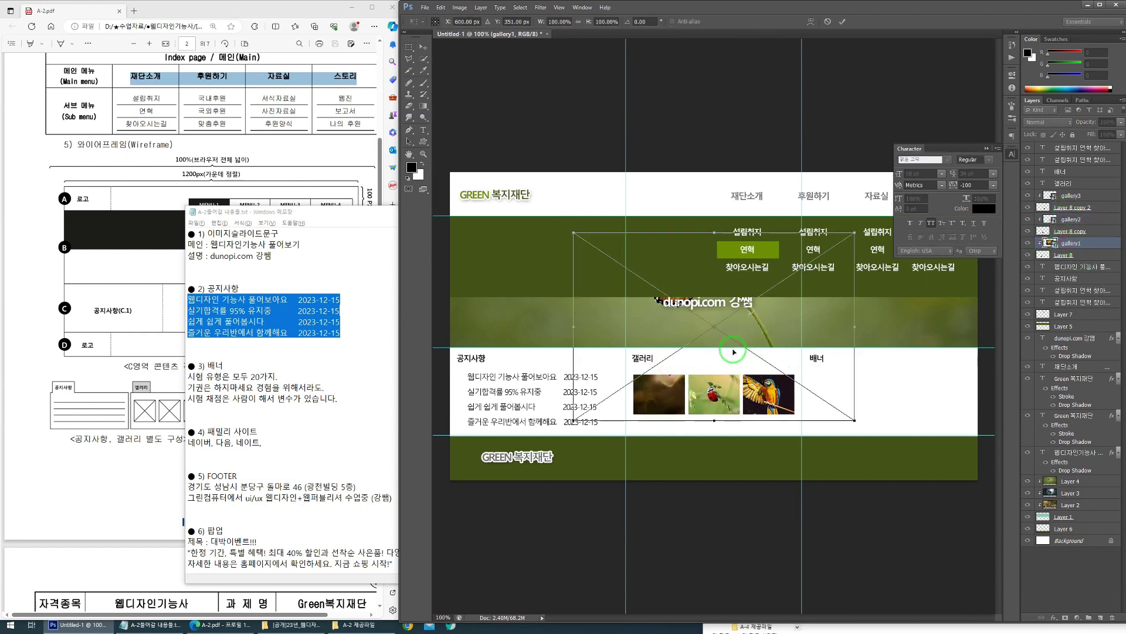
key(ctrl+t)
drag(853, 232, 677, 390)
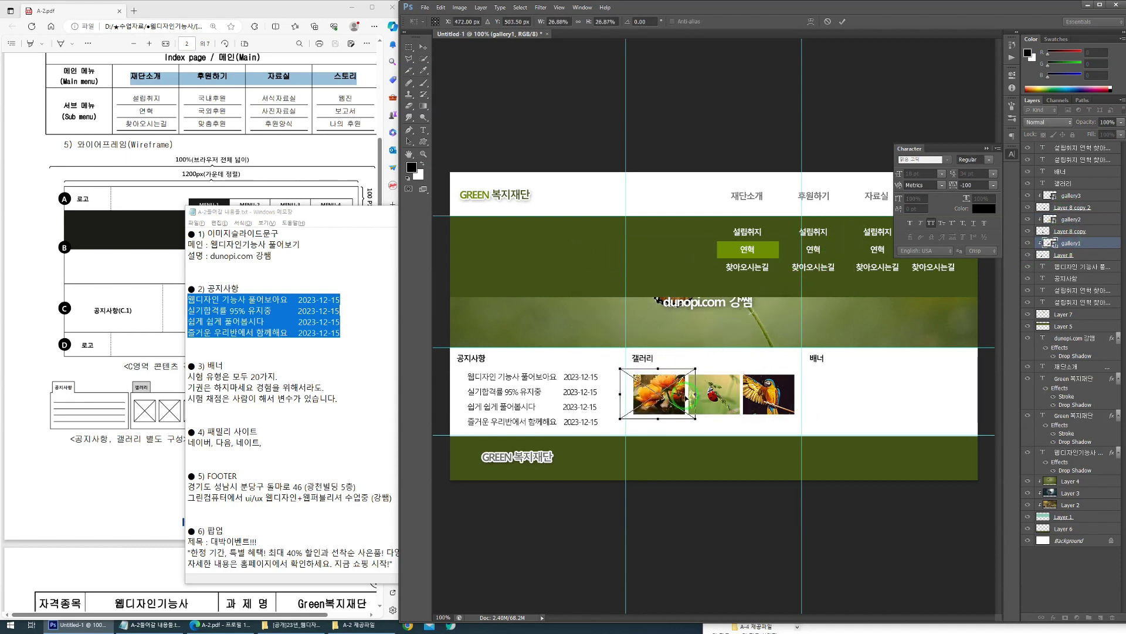
key(Return)
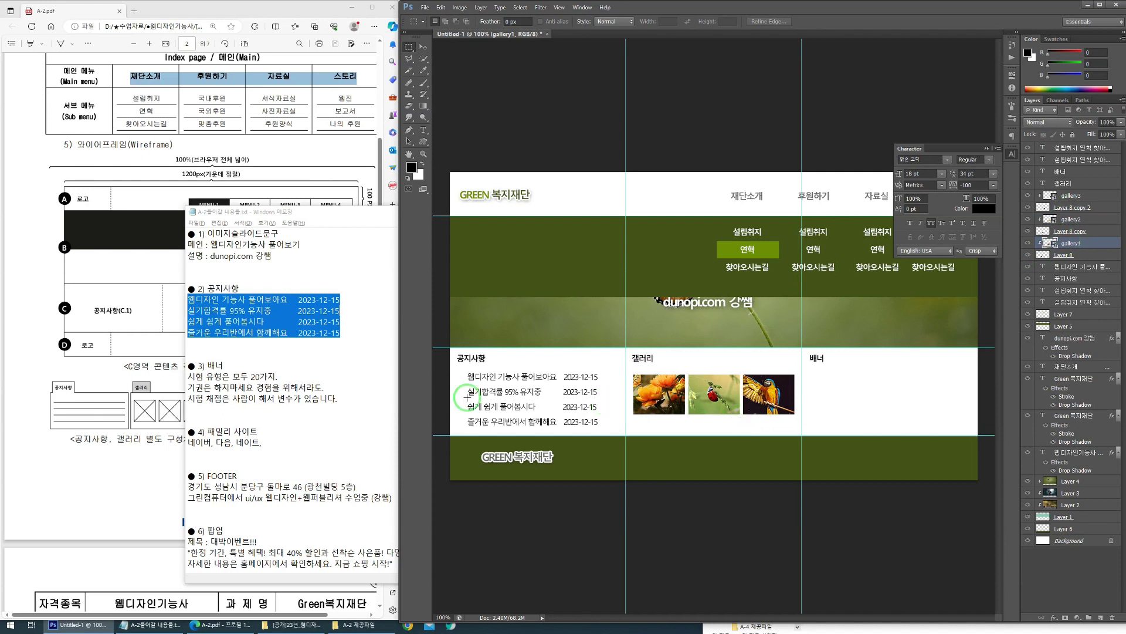
Step: Check the 배너(C.3) area in the wireframe and copy the three 배너 lines from the notes file
click(176, 303)
drag(311, 285, 359, 293)
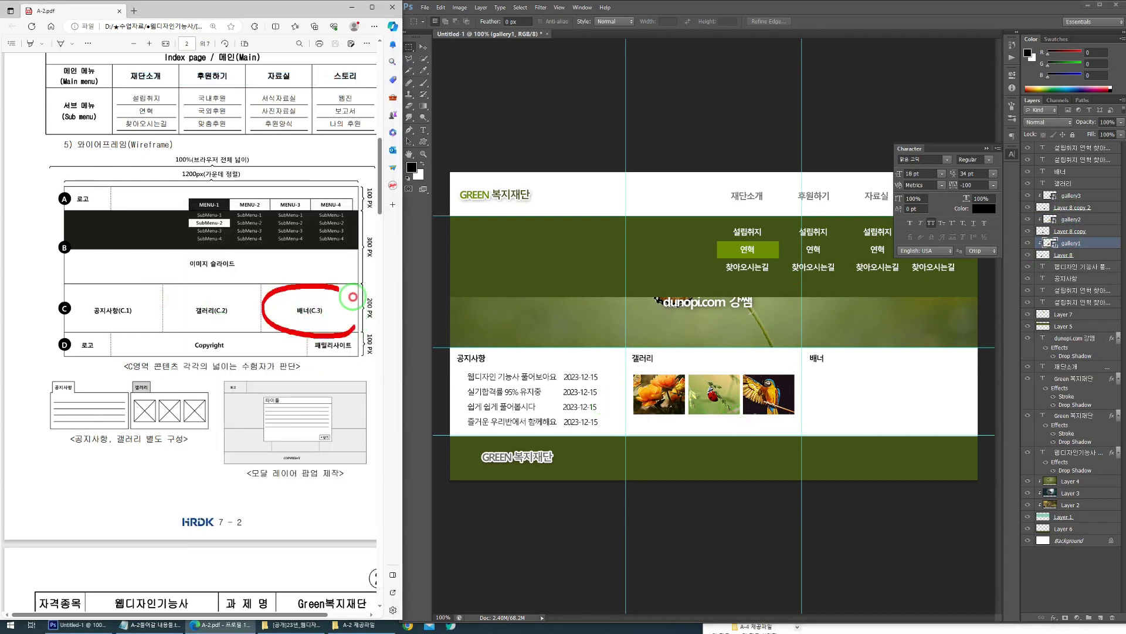
click(464, 561)
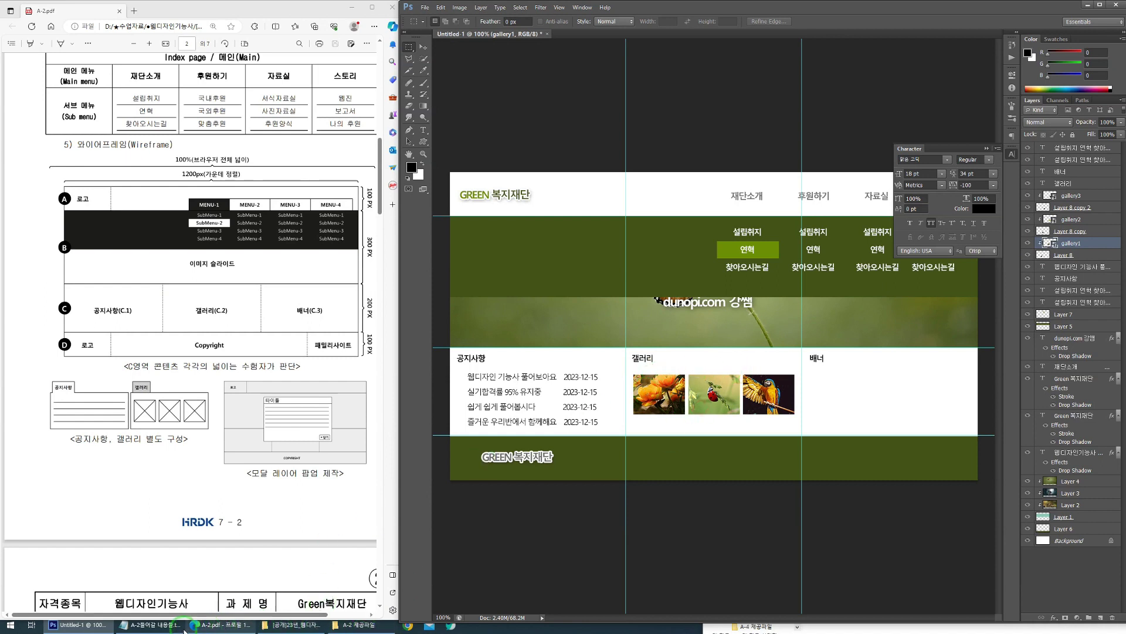
click(150, 625)
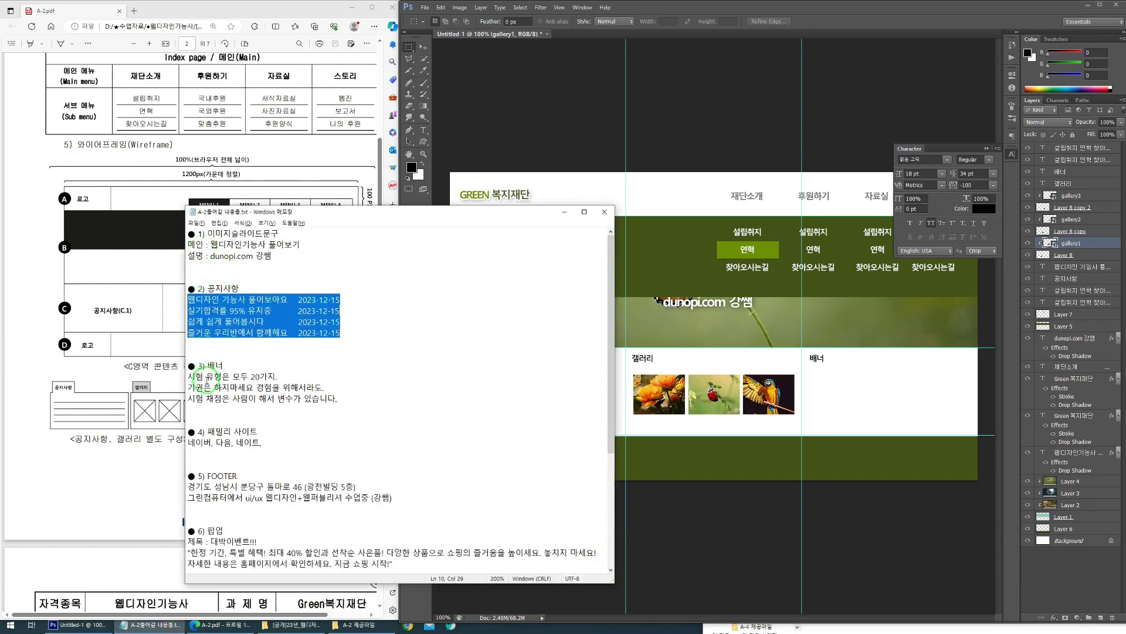
drag(188, 378, 339, 399)
key(ctrl+c)
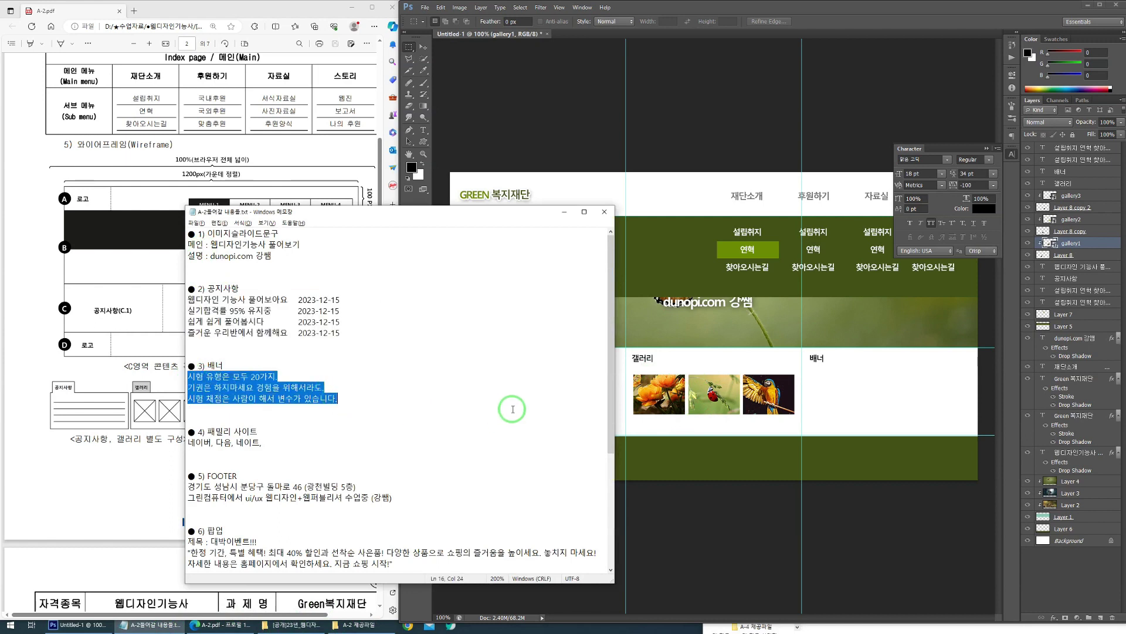
click(829, 401)
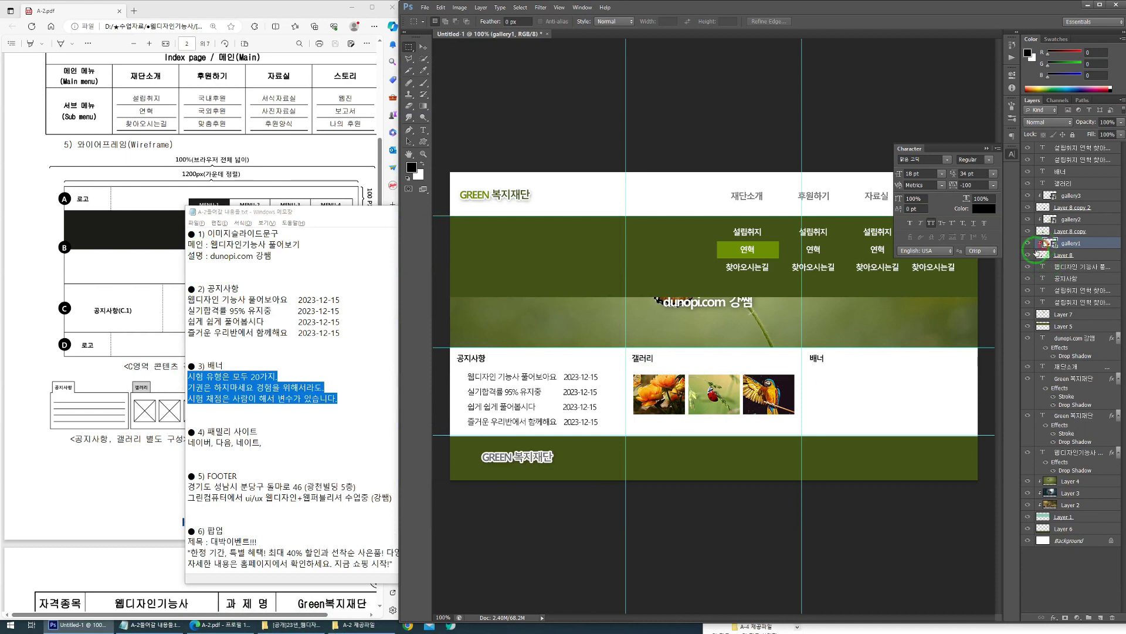
click(267, 401)
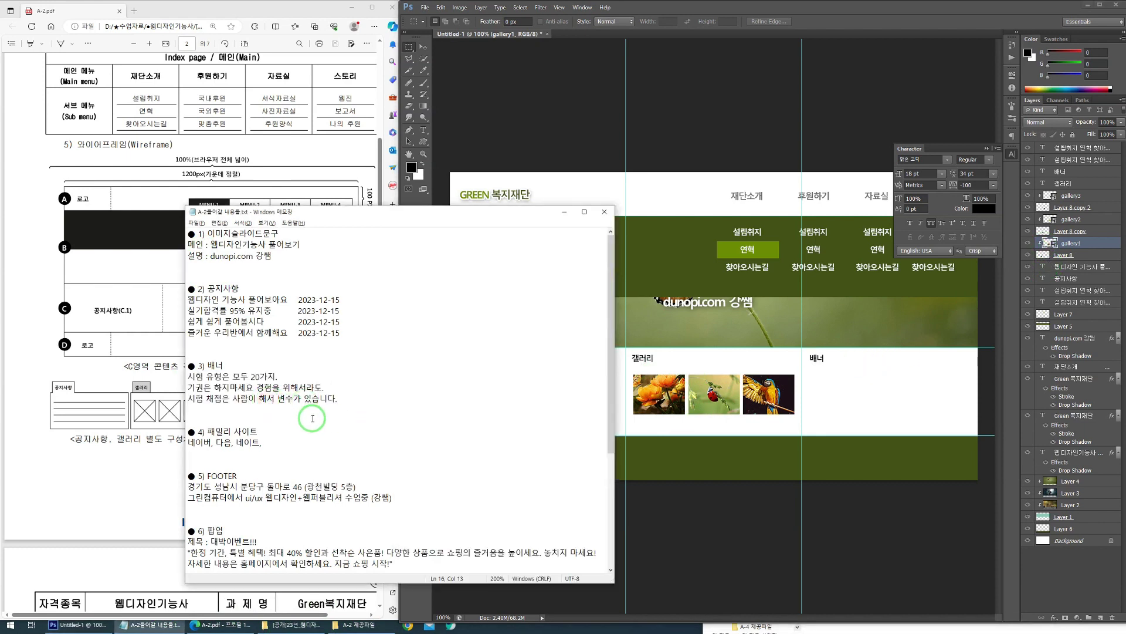
click(639, 392)
Step: Duplicate the notice list into the 배너 column and replace the copy's text with the three copied banner lines
drag(505, 386, 903, 386)
double_click(1043, 267)
key(ctrl+v)
key(ctrl+Return)
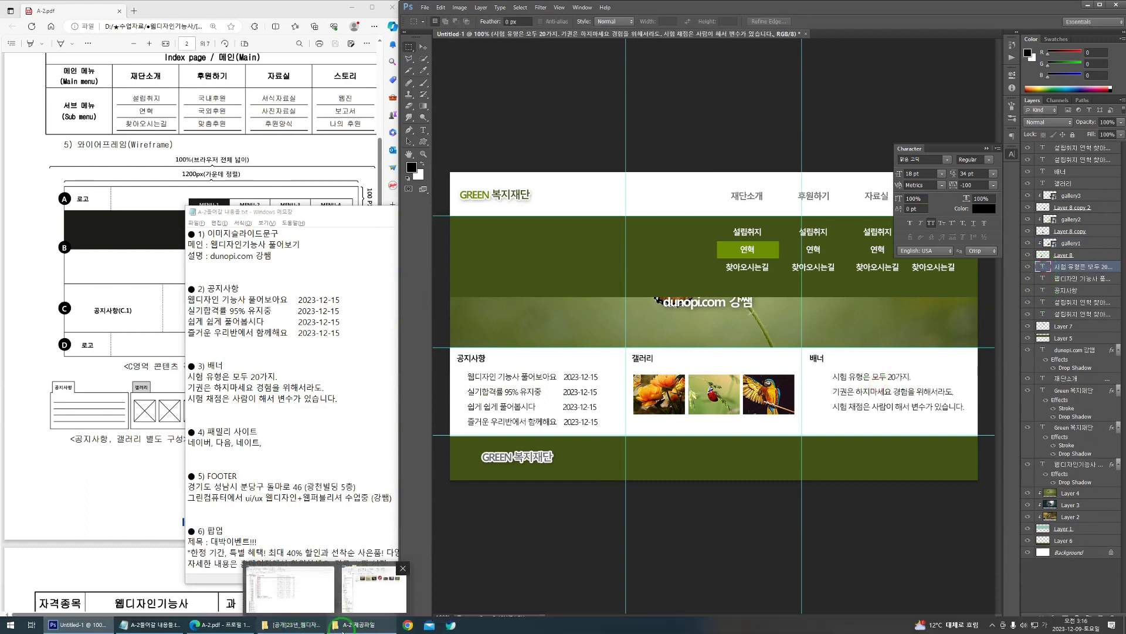
Step: Place icon.png from the A-2 제공파일 folder and scale it down to about 22%
click(356, 625)
drag(1031, 343, 782, 181)
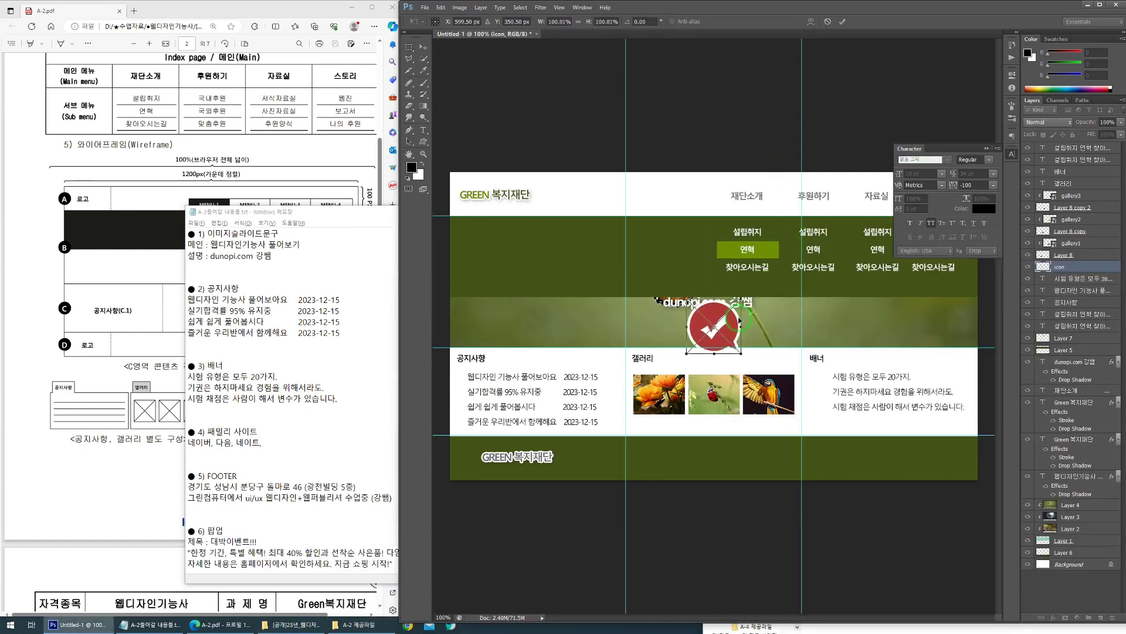
drag(738, 296, 719, 322)
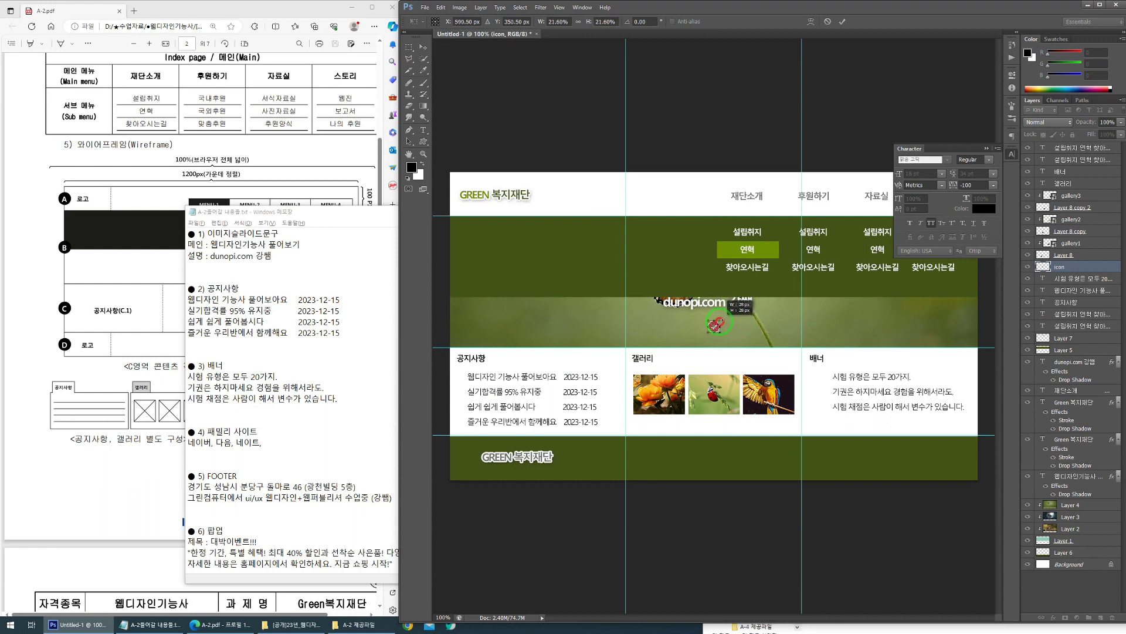
key(Return)
Step: Position the check icon before the first banner line and duplicate it in front of the second and third lines
drag(813, 388, 906, 458)
key(ctrl+Down)
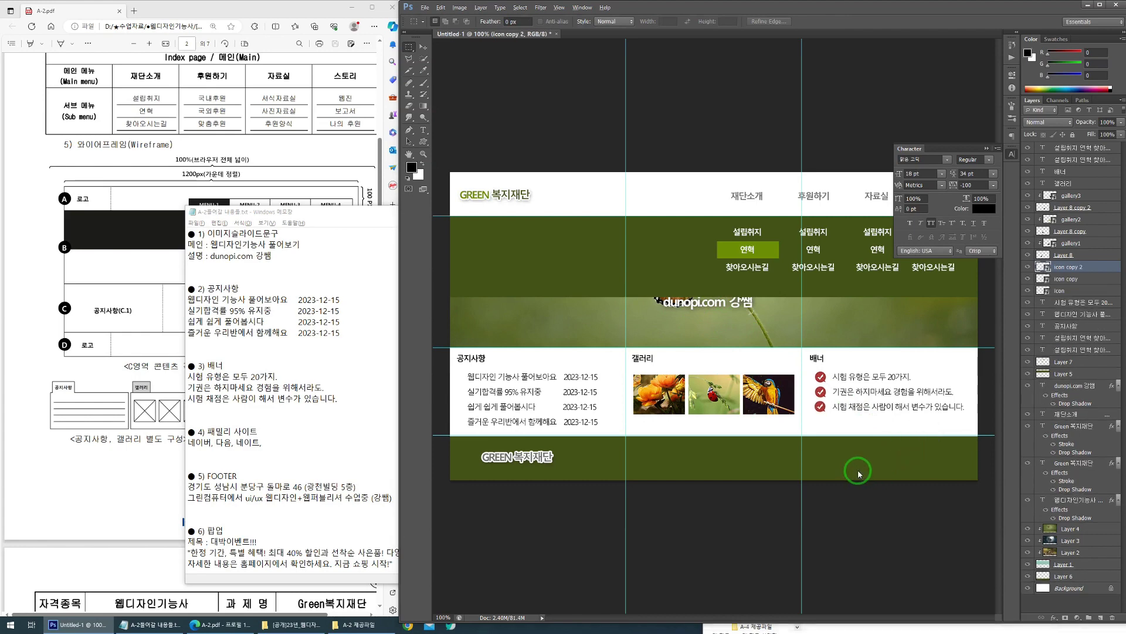
key(alt+Tab)
key(alt+Tab)
key(ctrl+Up)
key(alt+Tab)
key(alt+Tab)
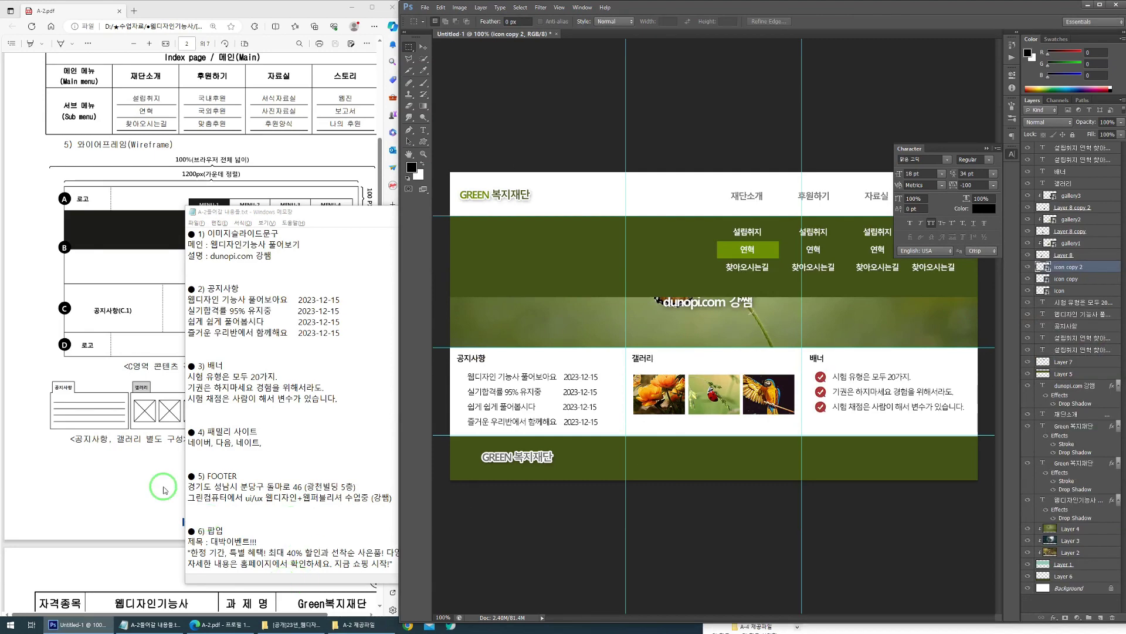
Step: Check the copyright and family site areas in the wireframe and copy the two FOOTER lines from the notes file
click(163, 487)
mouse_move(191, 378)
mouse_down()
mouse_move(254, 350)
mouse_move(352, 378)
mouse_move(370, 358)
mouse_up()
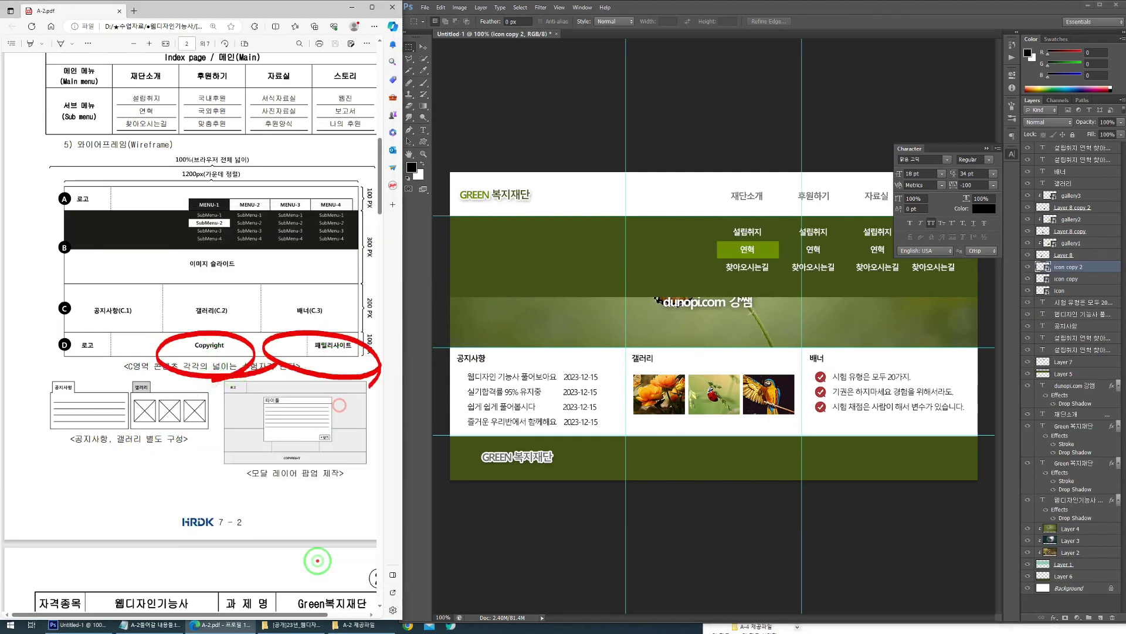
click(149, 627)
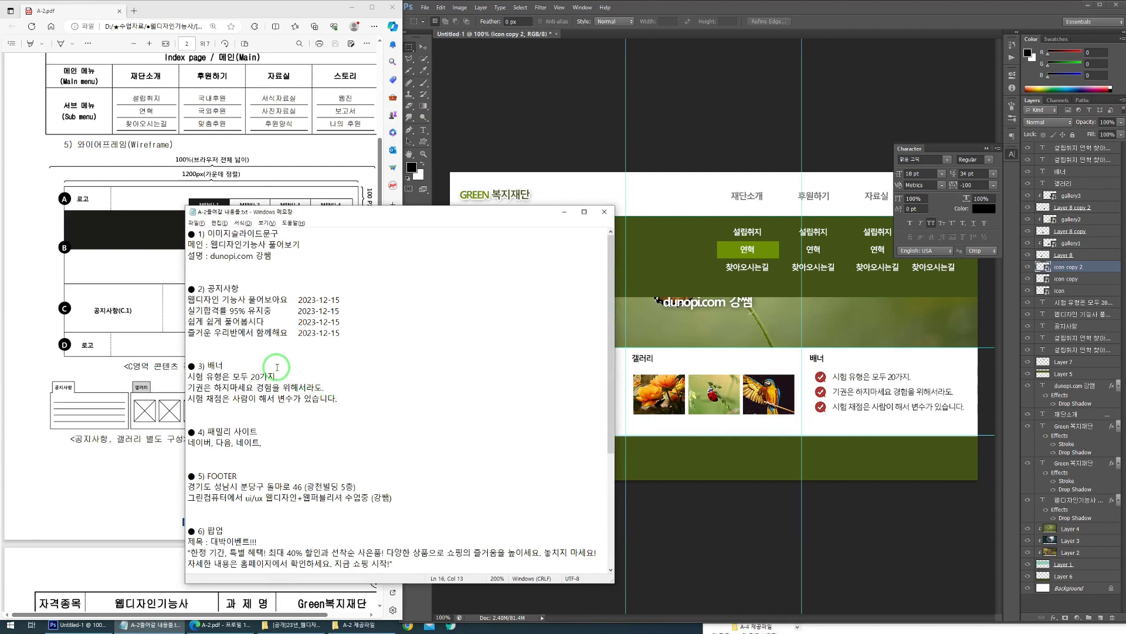
scroll(228, 445, down, 2)
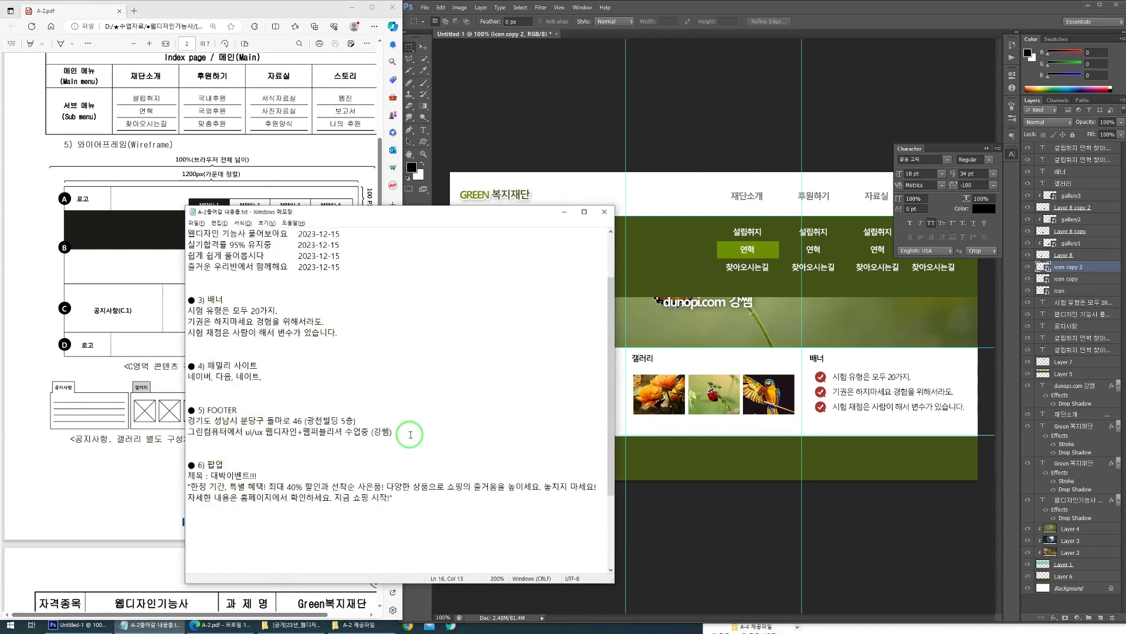
drag(411, 435, 284, 414)
drag(409, 431, 163, 420)
key(ctrl+c)
click(703, 417)
click(576, 431)
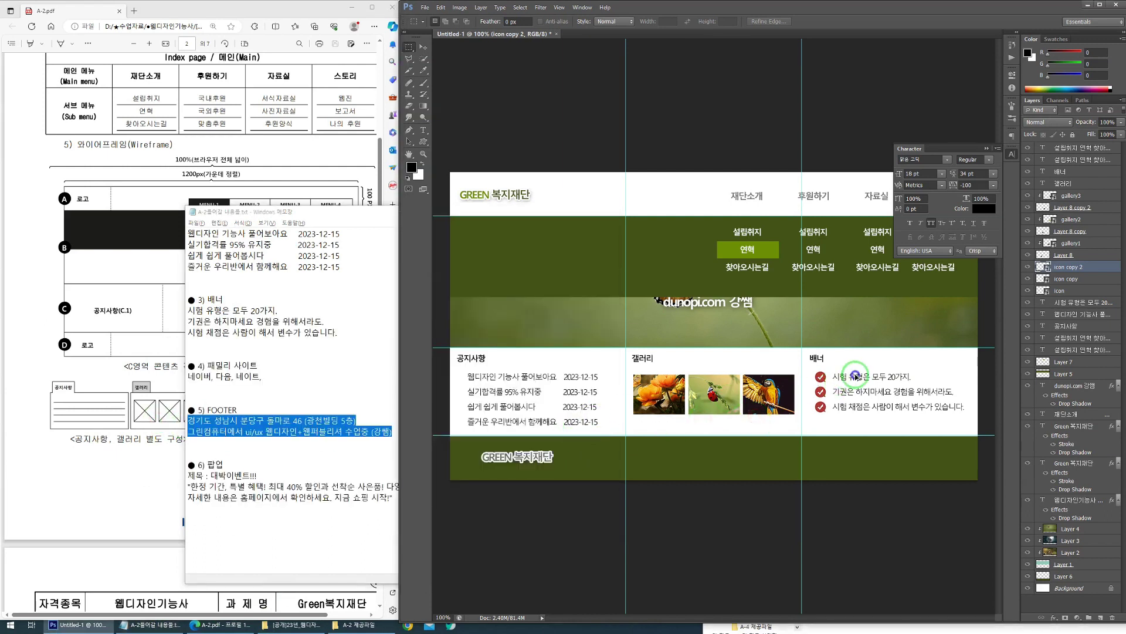
Step: Duplicate the banner text into the footer beside the logo, replace it with the copied FOOTER lines and colour it white
drag(855, 376, 597, 444)
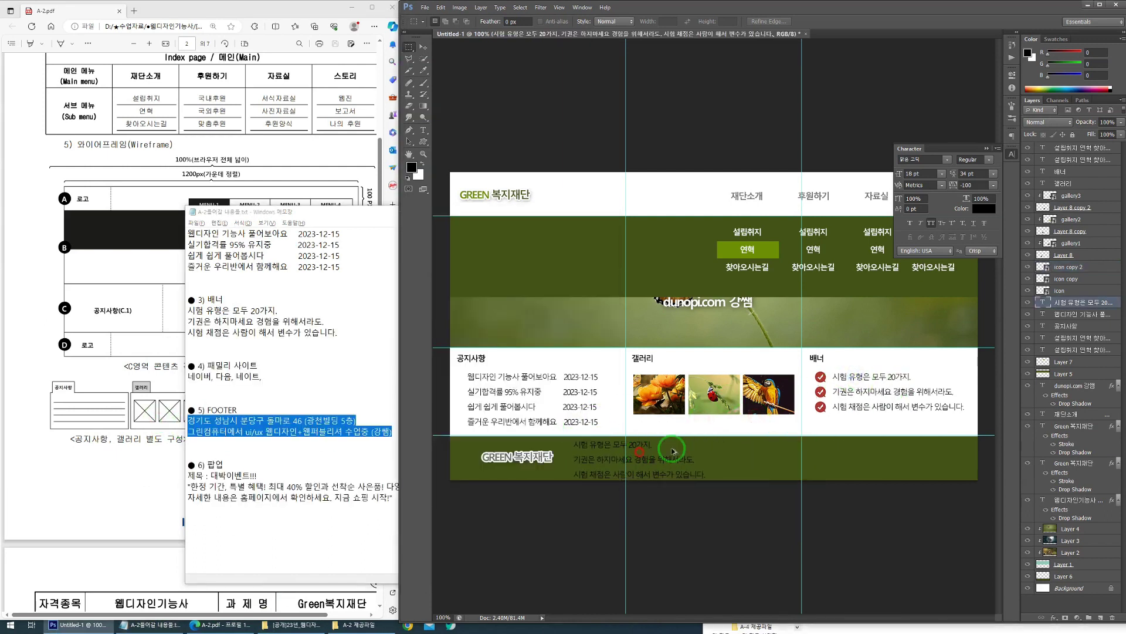
double_click(1042, 301)
key(ctrl+v)
key(ctrl+Return)
key(ctrl+Delete)
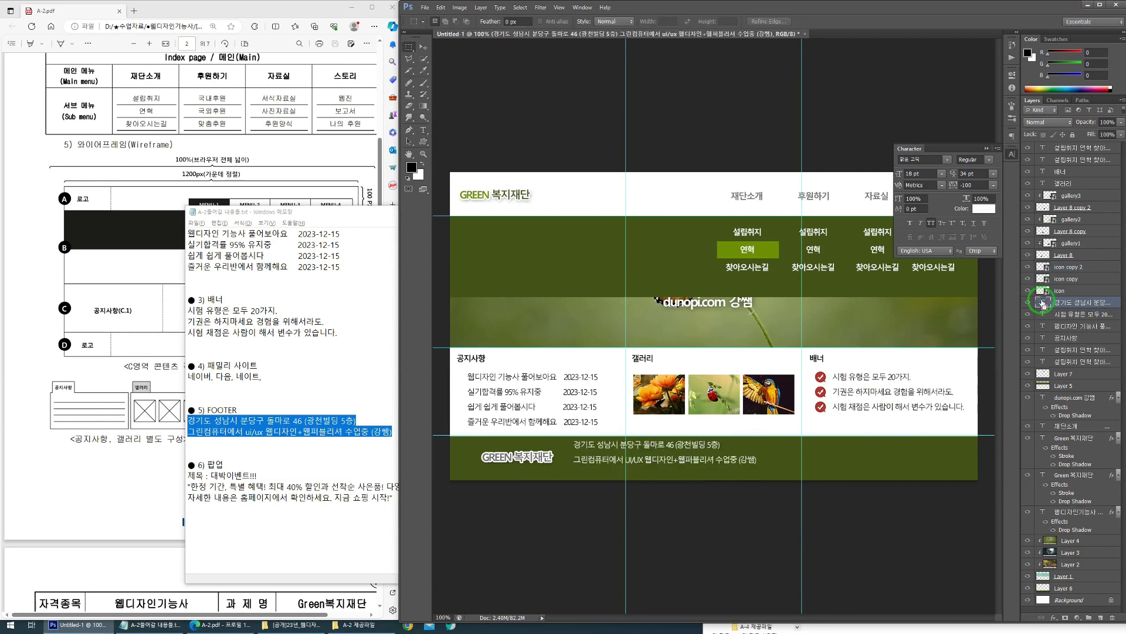
Step: Nudge the footer text slightly down and set its font size to 16 pt
drag(722, 445, 723, 450)
click(921, 174)
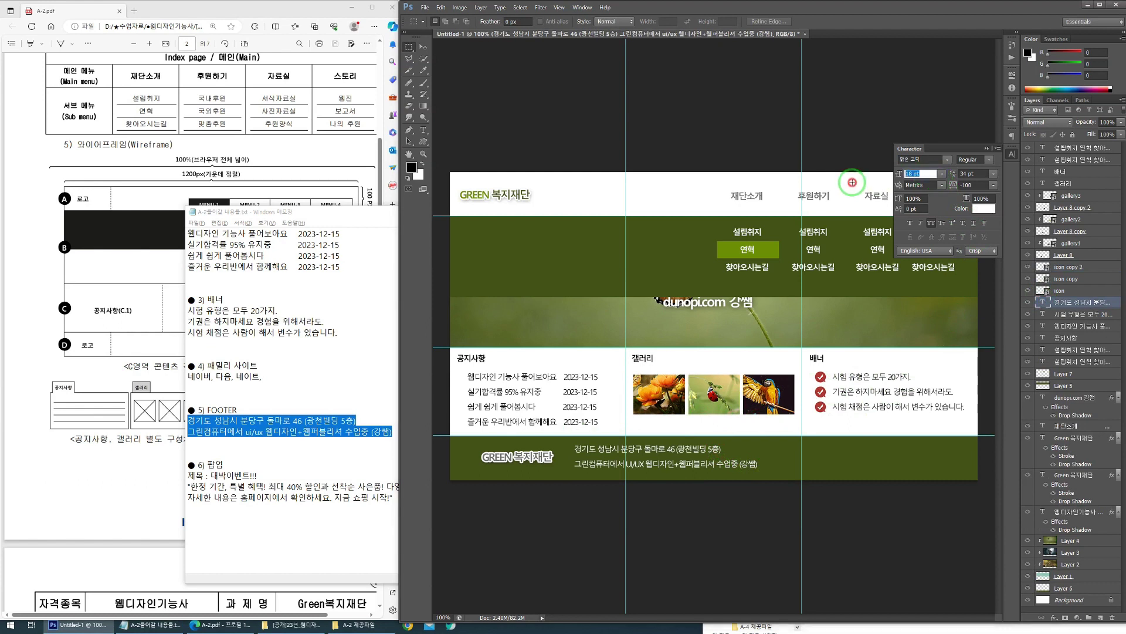
key(Return)
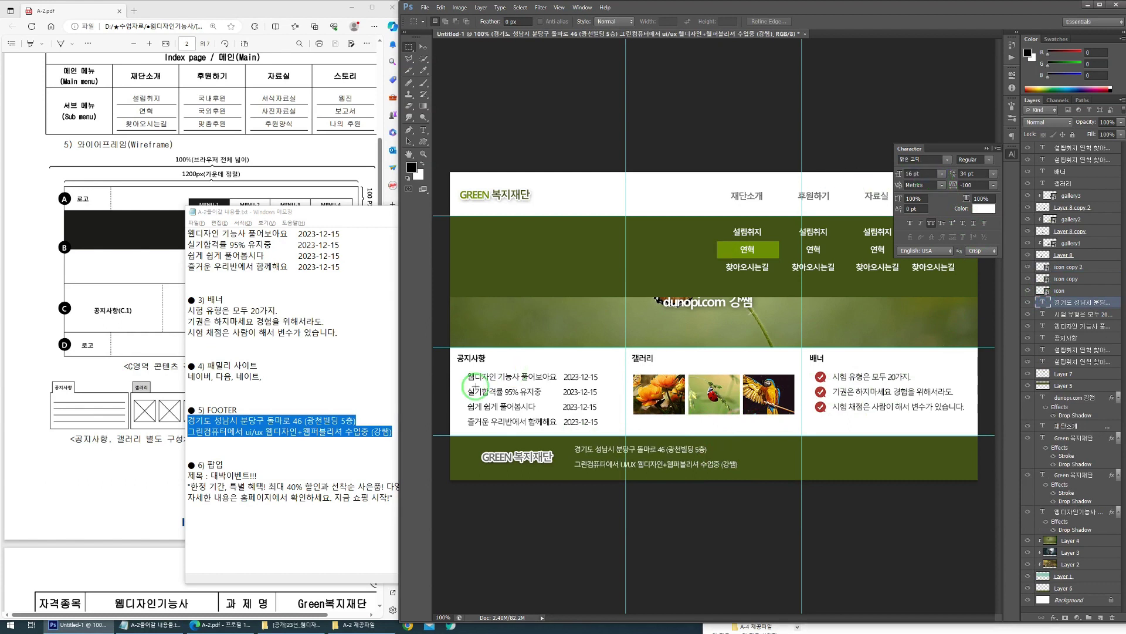
Step: Check the 패밀리사이트 area in the wireframe and the family site entries in the notes file
click(184, 480)
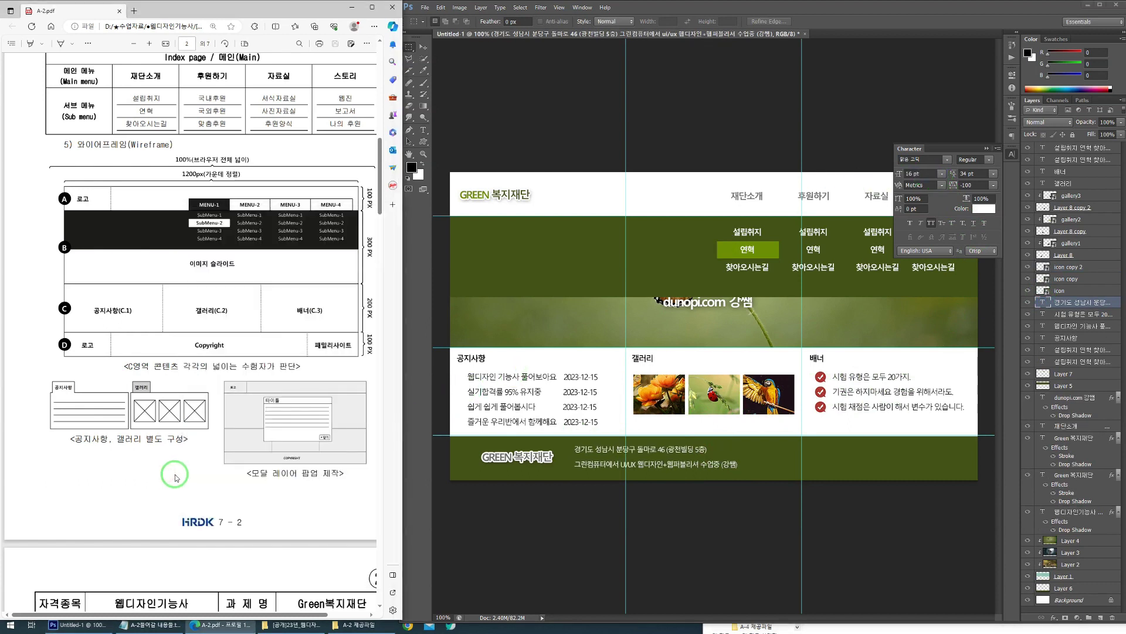
key(alt+Tab)
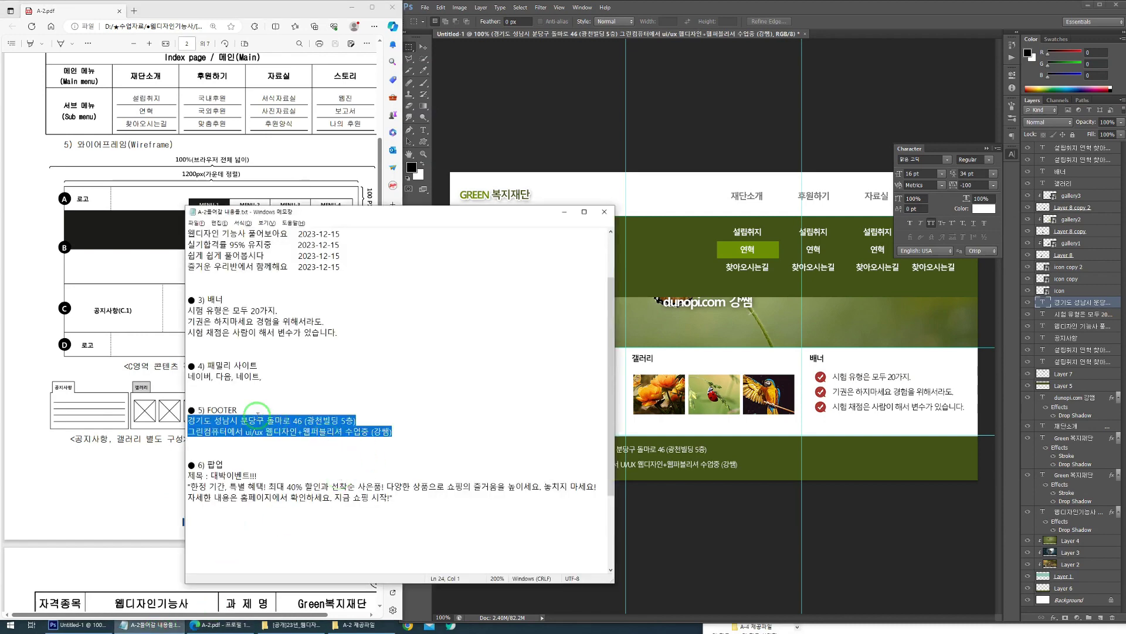
drag(263, 376, 166, 375)
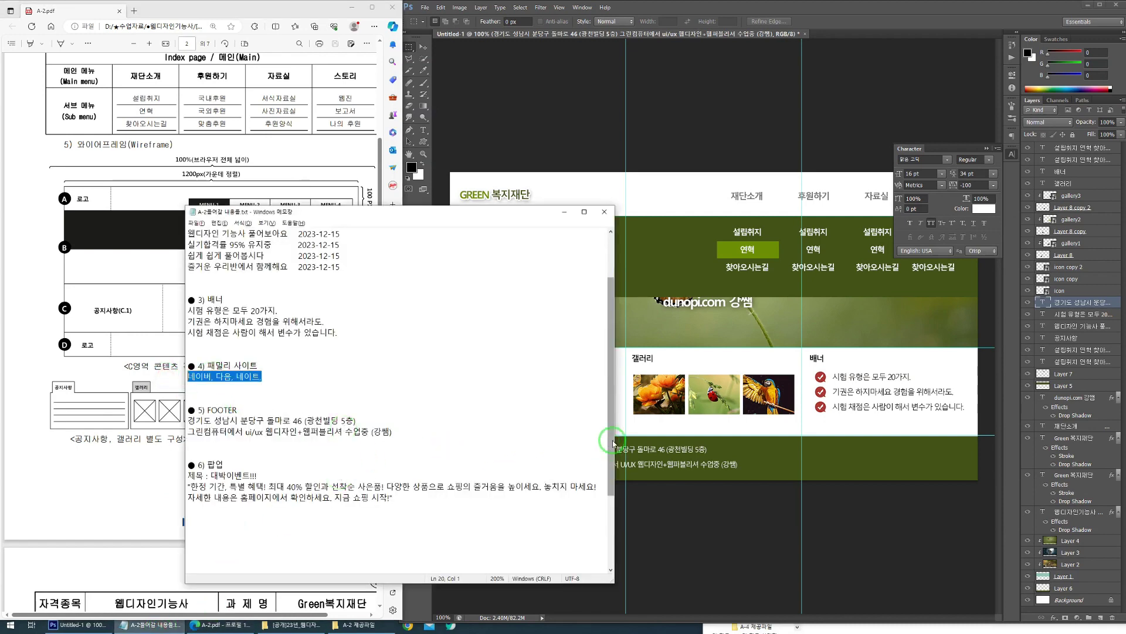
click(759, 375)
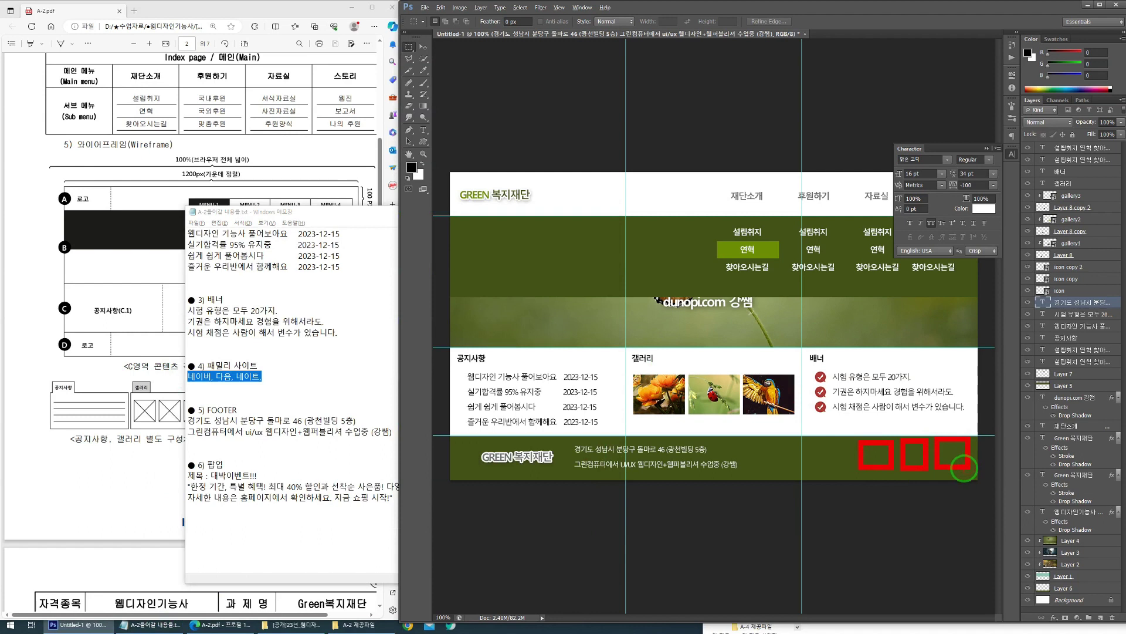
drag(883, 439, 958, 439)
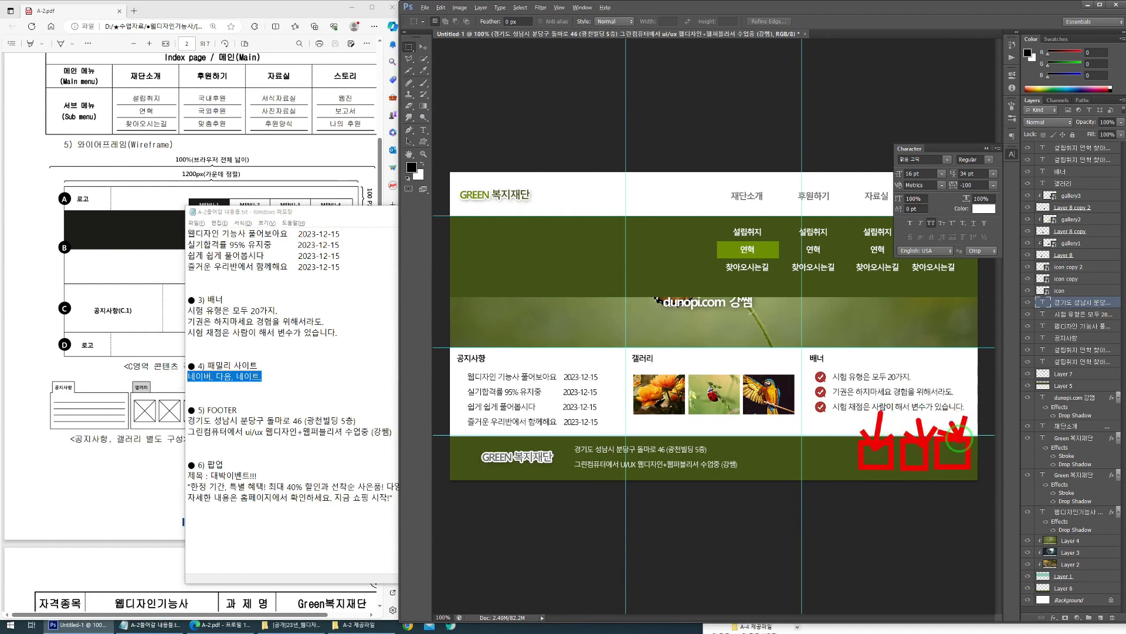
key(Escape)
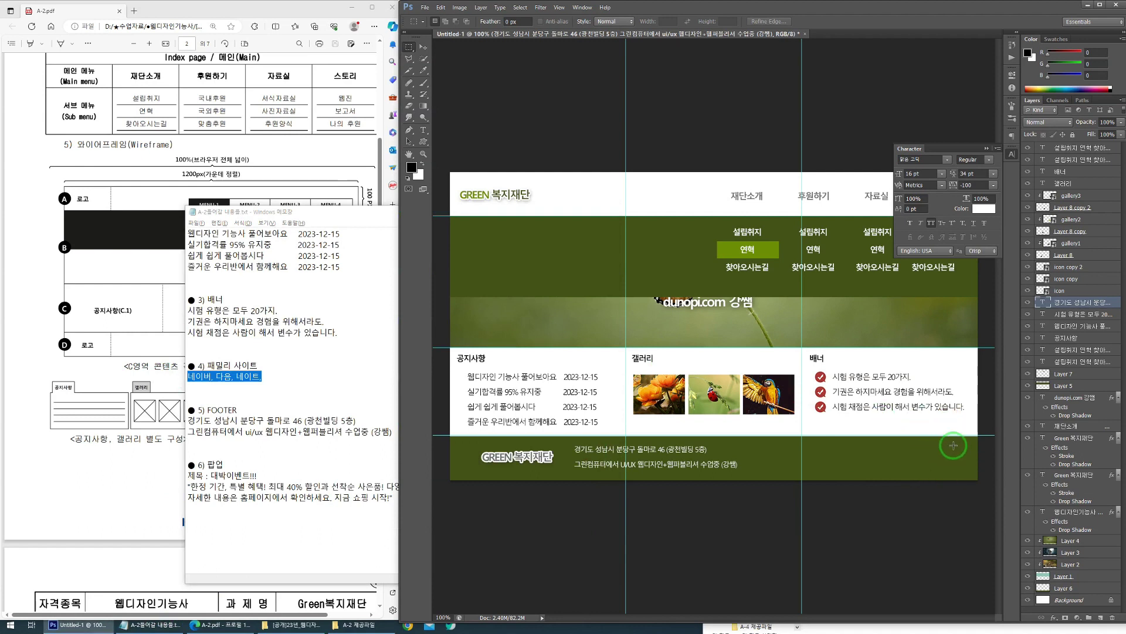
Step: Draw a white-filled rectangle on a new layer at the footer's right end for the family site box
drag(955, 448, 862, 466)
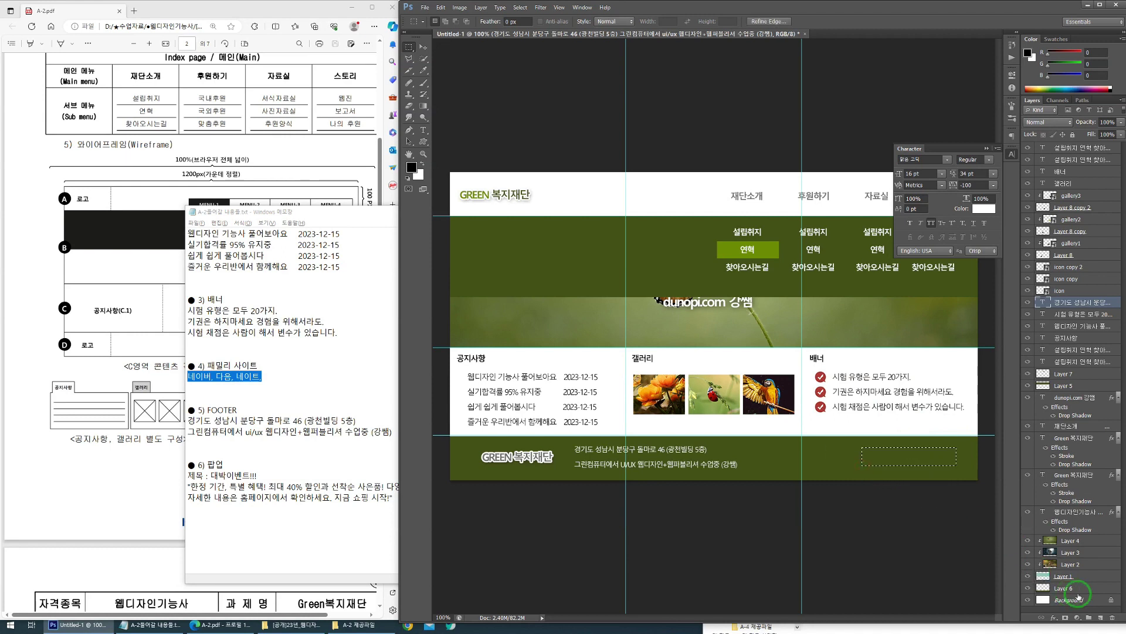
click(1100, 617)
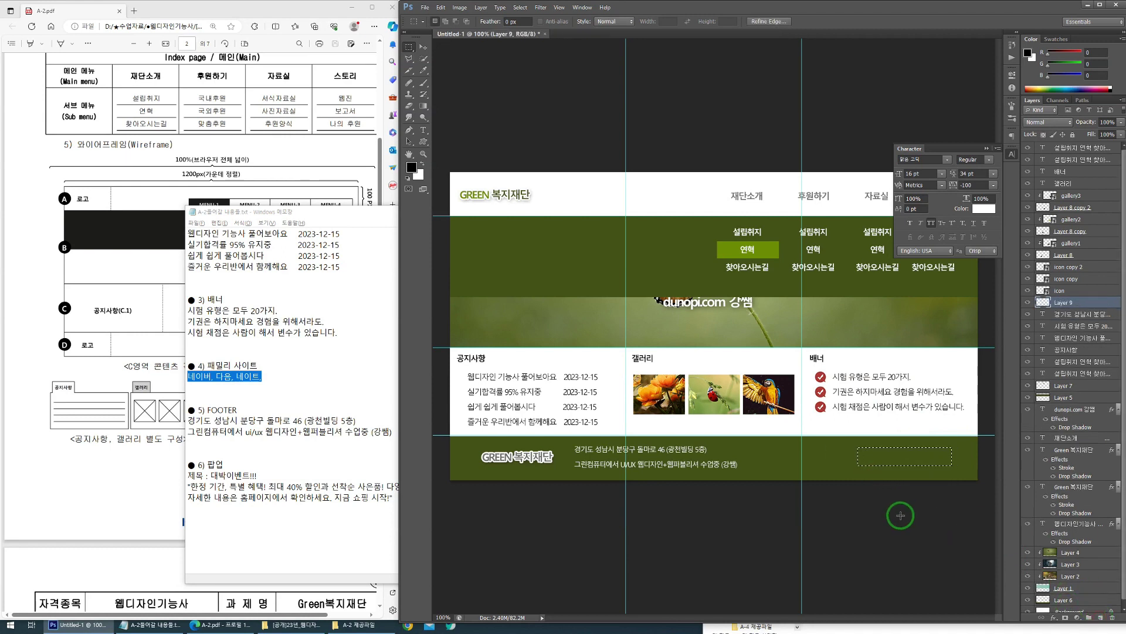
key(ctrl+BackSpace)
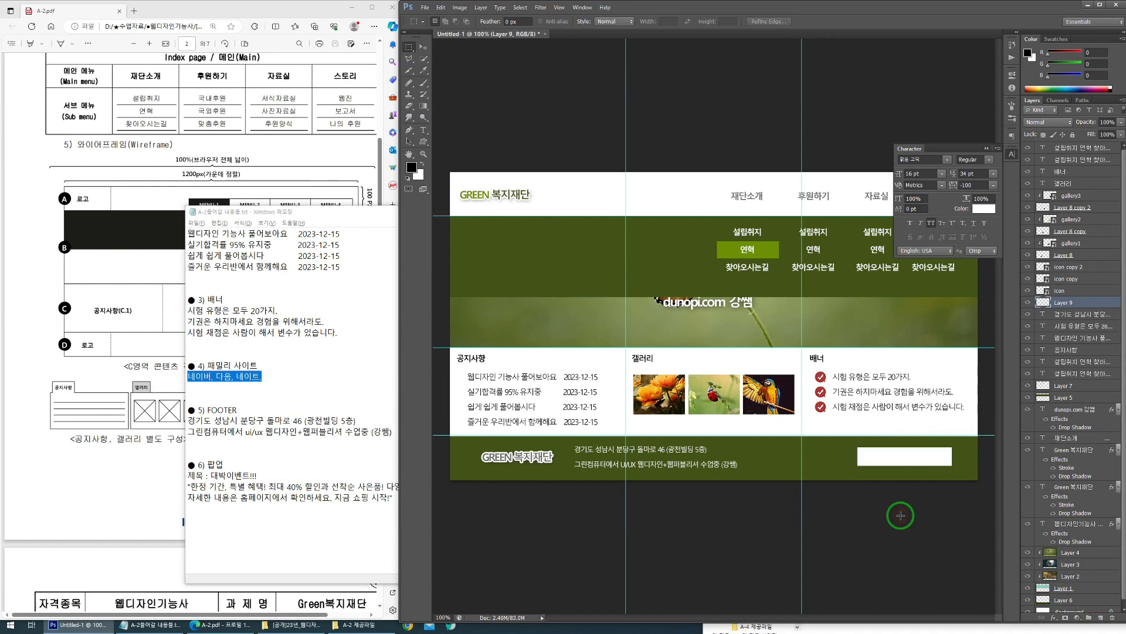
Step: Duplicate the footer text onto the white box, colour the copy black and bring it in front of the box
drag(631, 459, 884, 460)
key(alt+BackSpace)
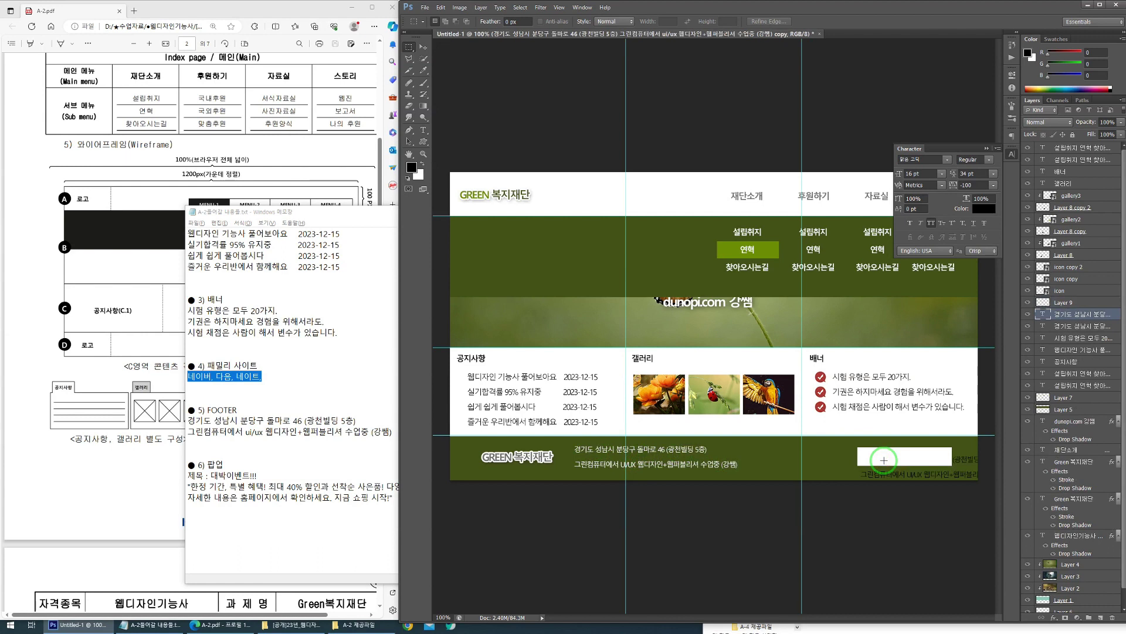
key(ctrl+bracketright)
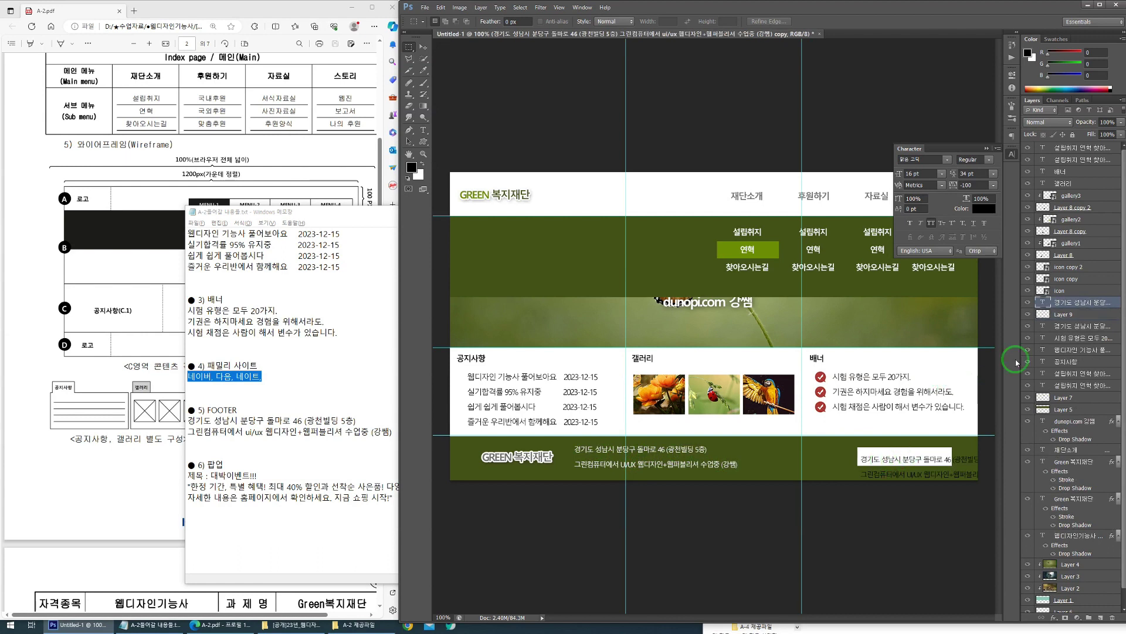
Step: Replace the copied text with "패밀리 사이트" and centre it in the white box
double_click(1043, 302)
key(ctrl+Return)
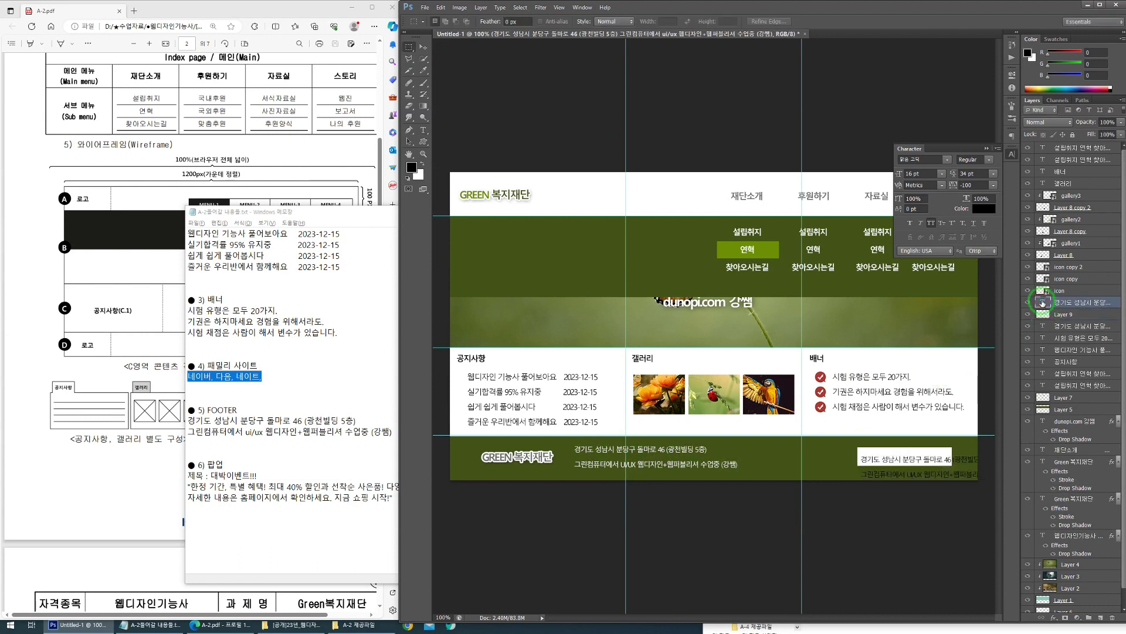
double_click(1043, 303)
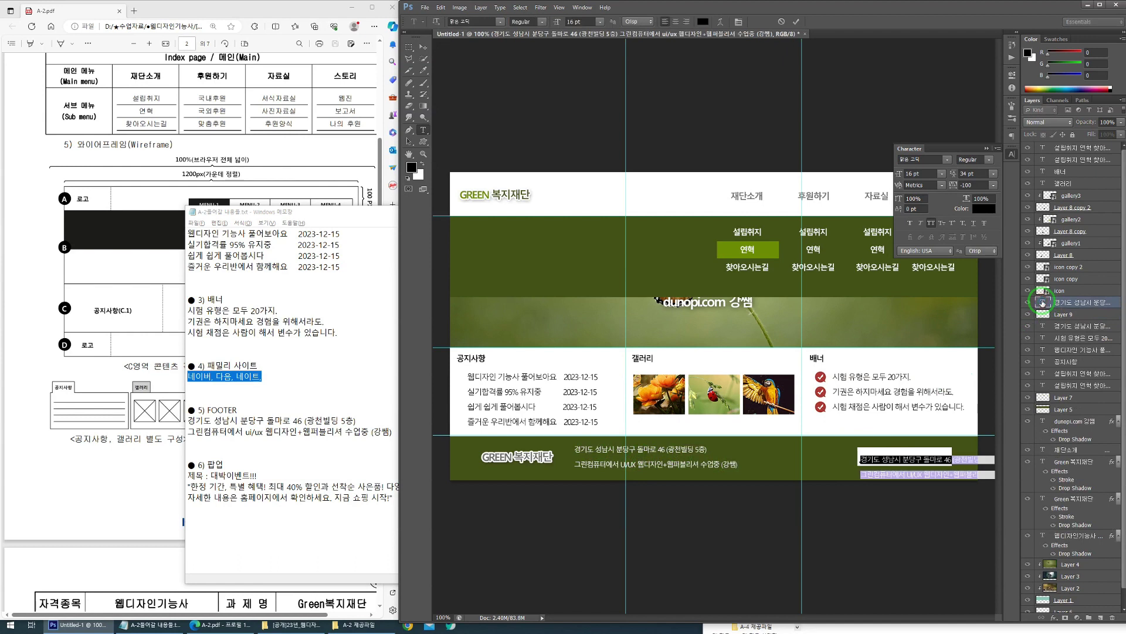
key(BackSpace)
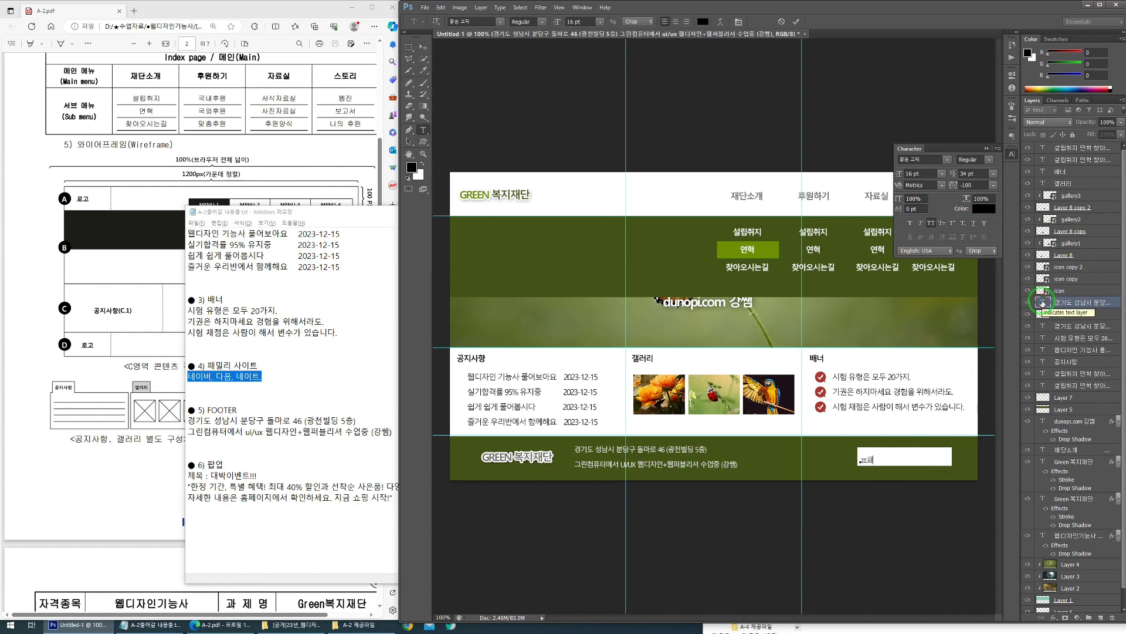
text(패밀리 사이트)
key(ctrl+Return)
key(m)
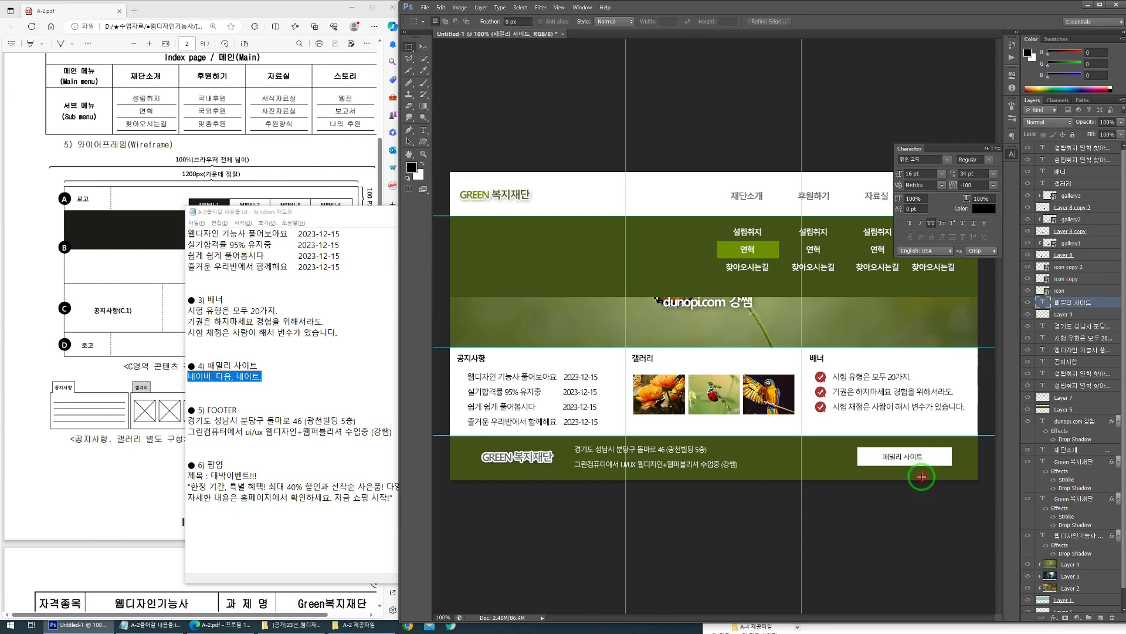
Step: Draw a small black downward arrow with the Pencil tool on a new layer at the right of the 패밀리 사이트 box
drag(944, 460, 832, 485)
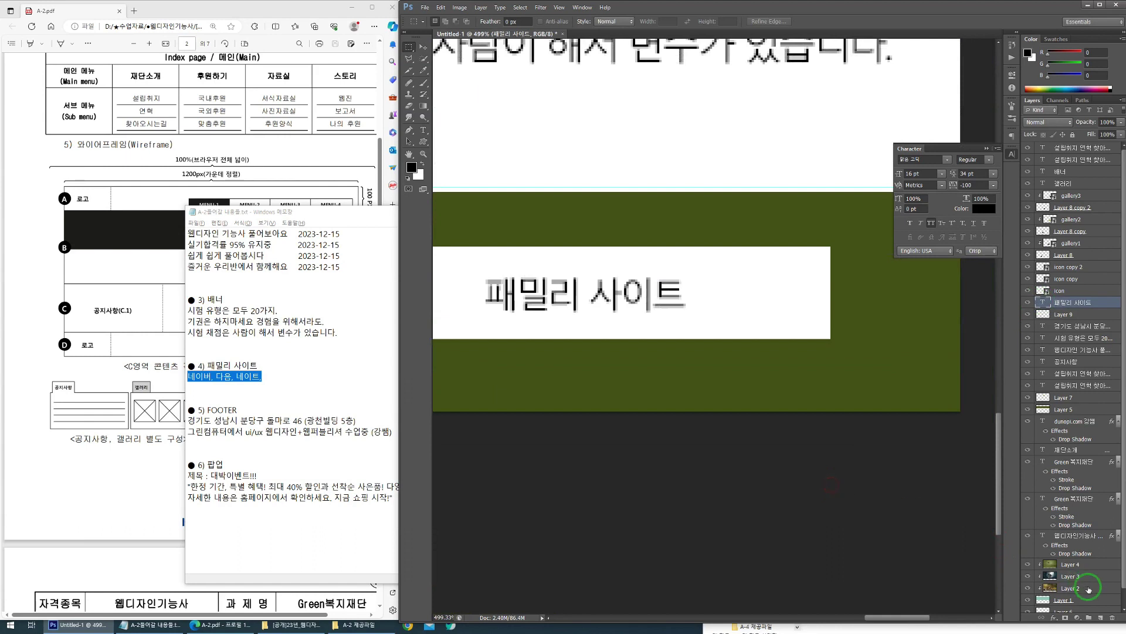
click(1100, 620)
click(424, 83)
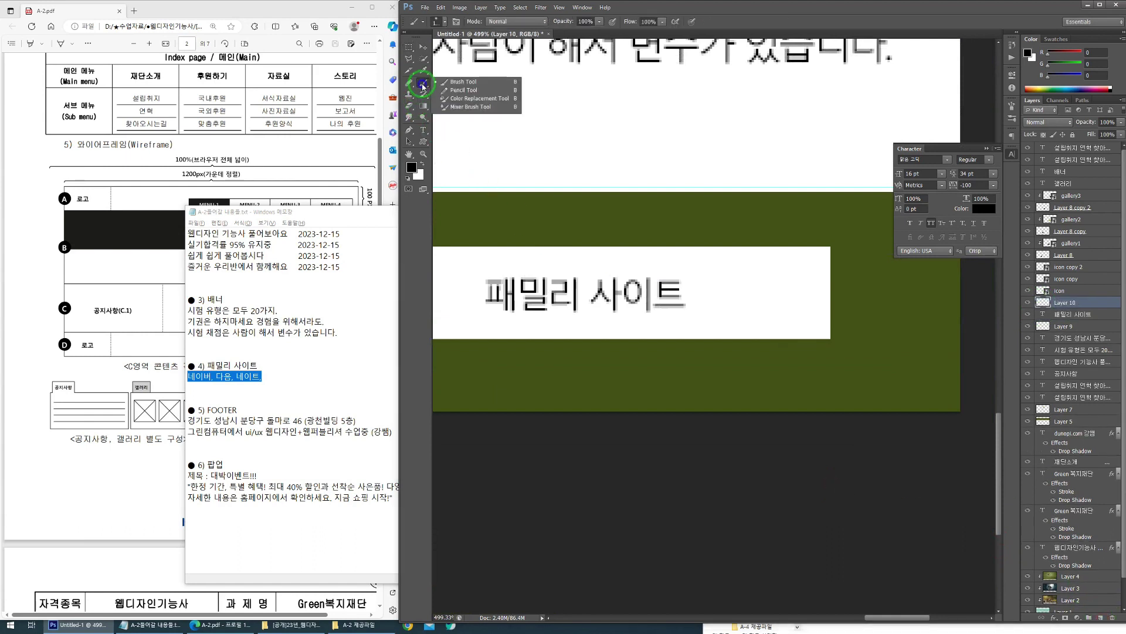
scroll(789, 300, up, 3)
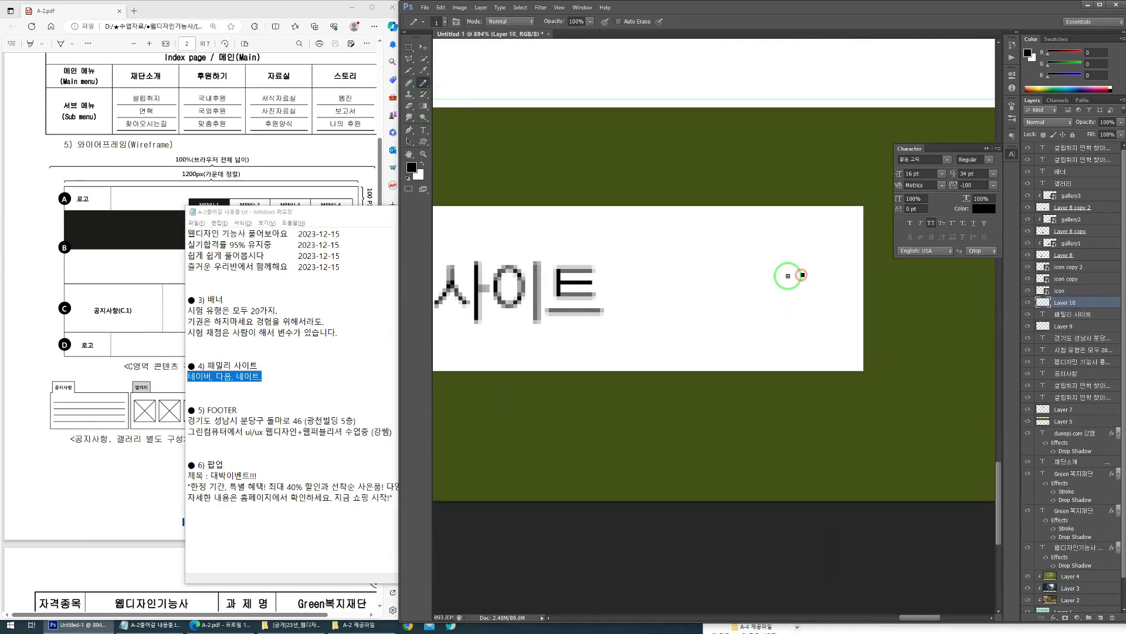
mouse_move(809, 274)
mouse_down()
mouse_move(759, 275)
mouse_move(792, 276)
mouse_move(783, 284)
mouse_up()
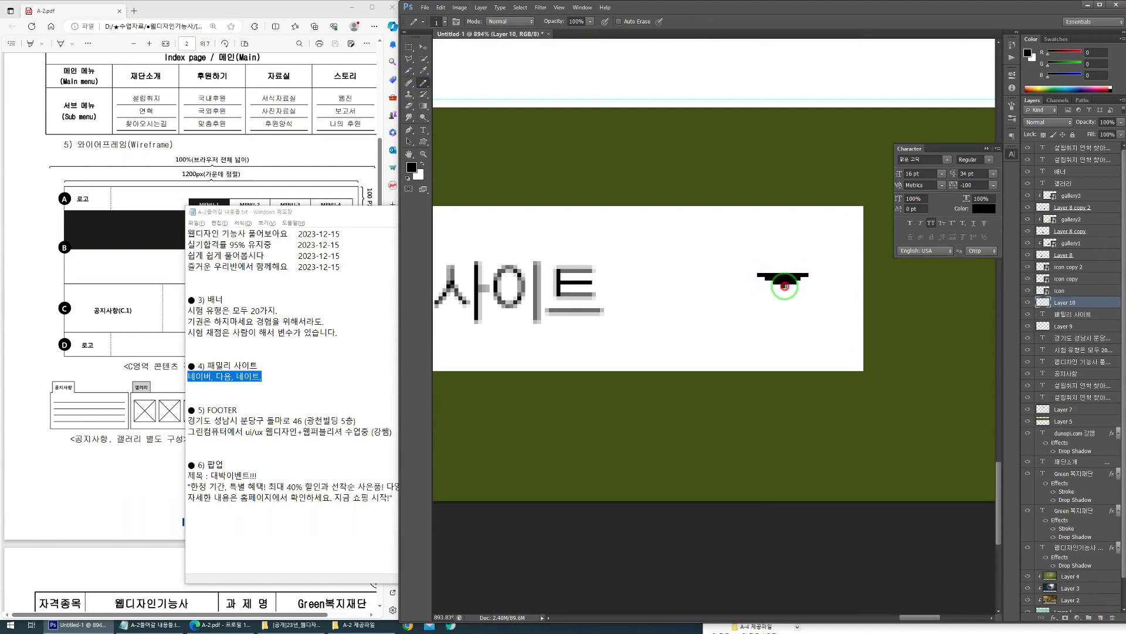
drag(801, 282, 790, 290)
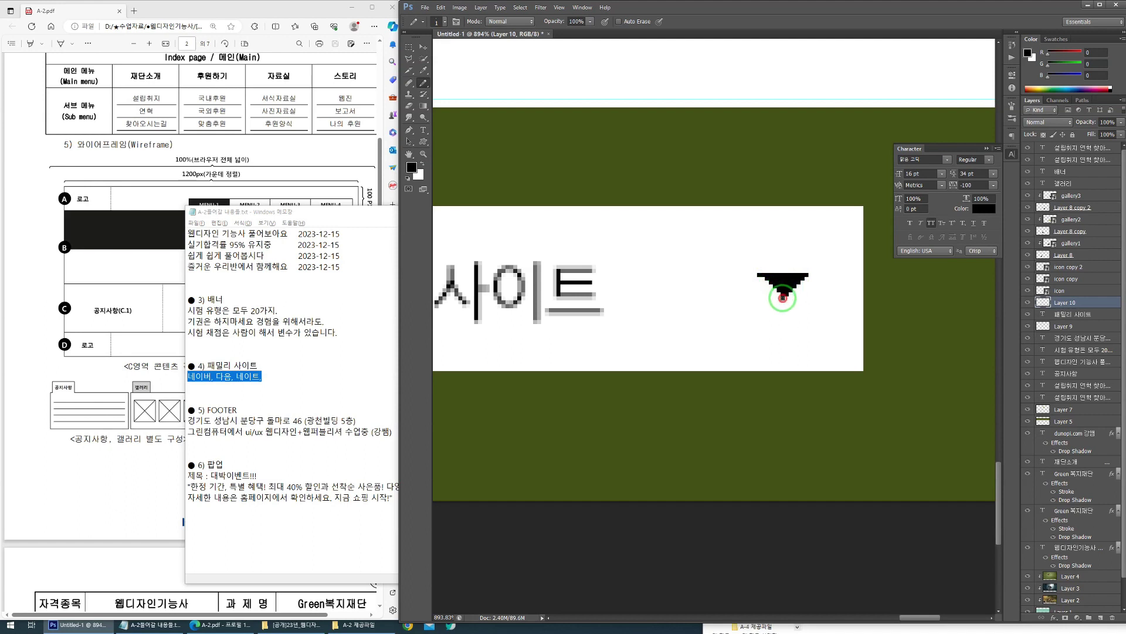
key(ctrl+1)
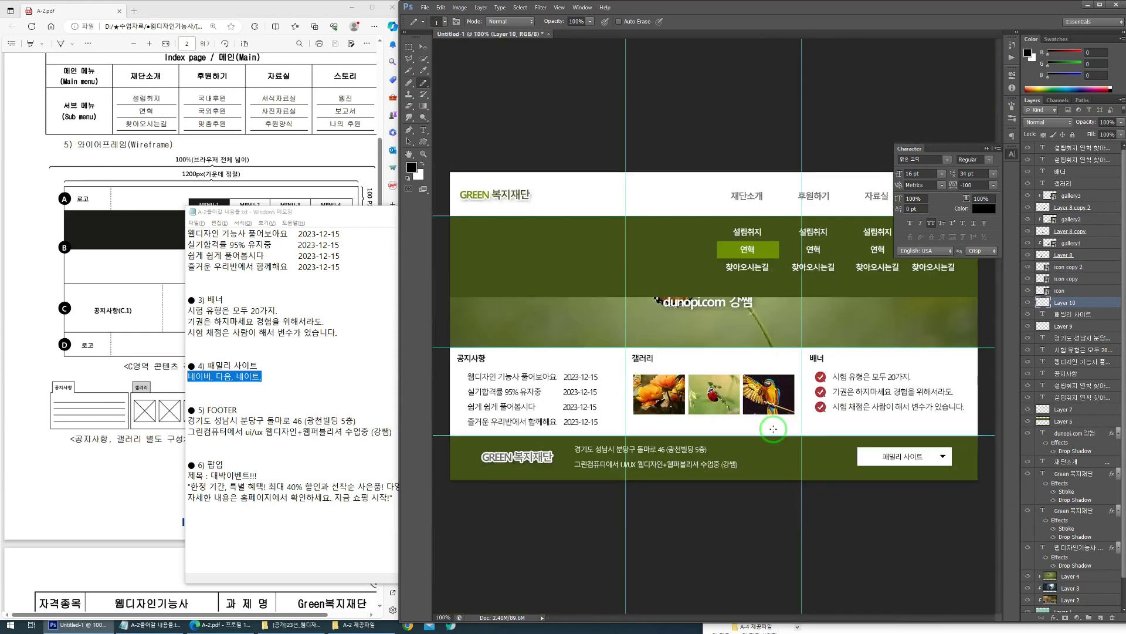
key(Tab)
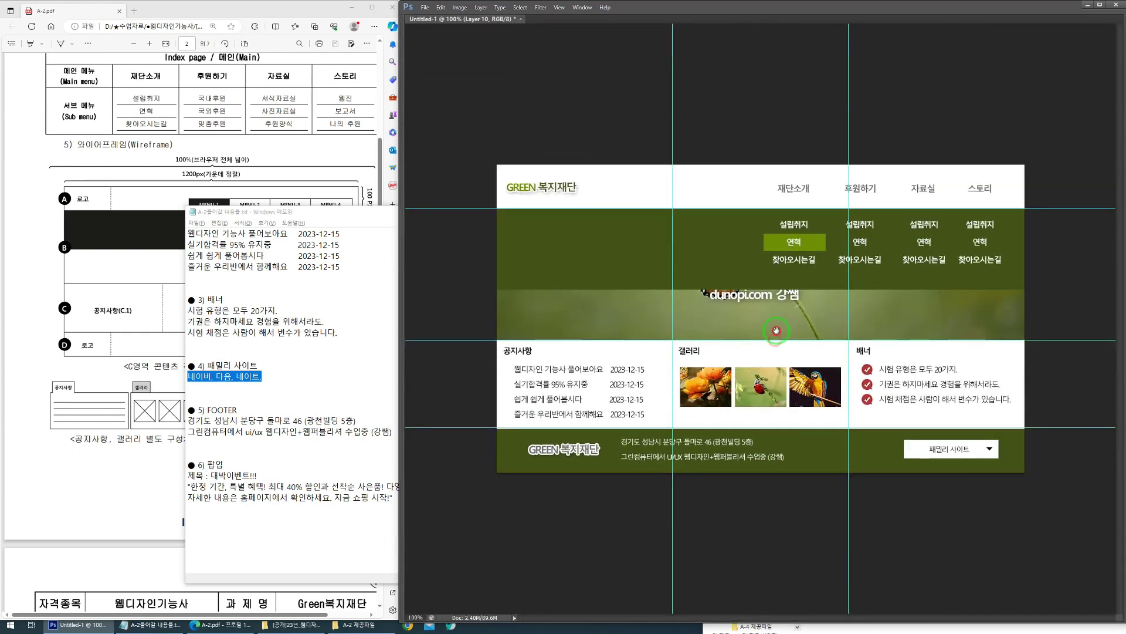
key(Tab)
Step: Group the submenu background, the green highlight and the four submenu text layers, and hide the group
click(685, 237)
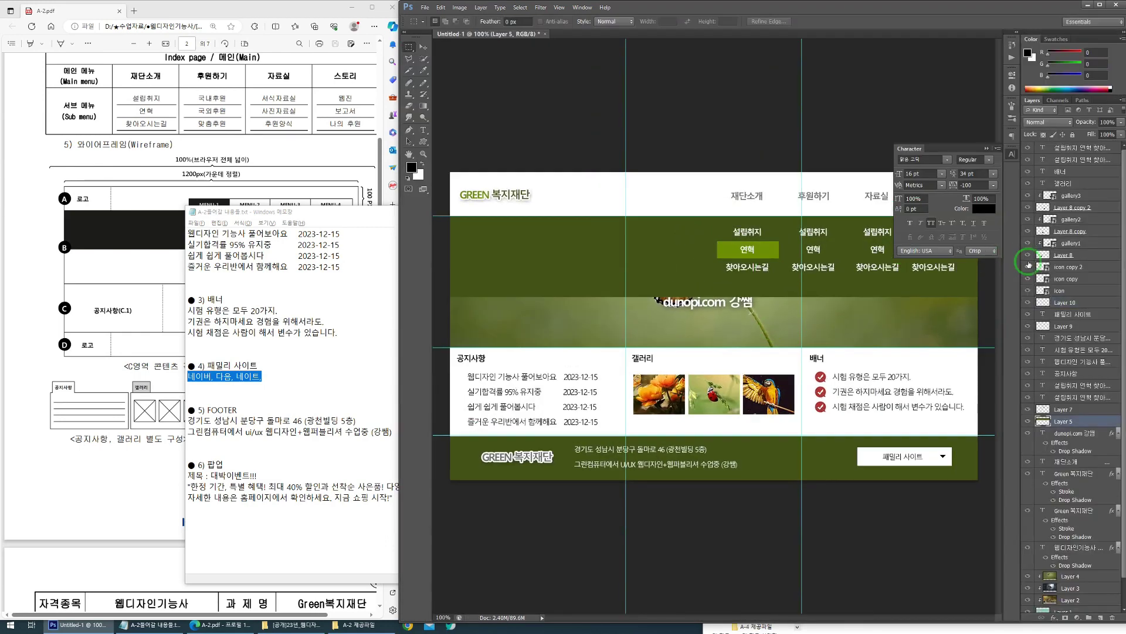
shift+click(749, 233)
drag(749, 233, 773, 243)
shift+click(821, 267)
shift+click(868, 267)
shift+click(924, 269)
click(988, 149)
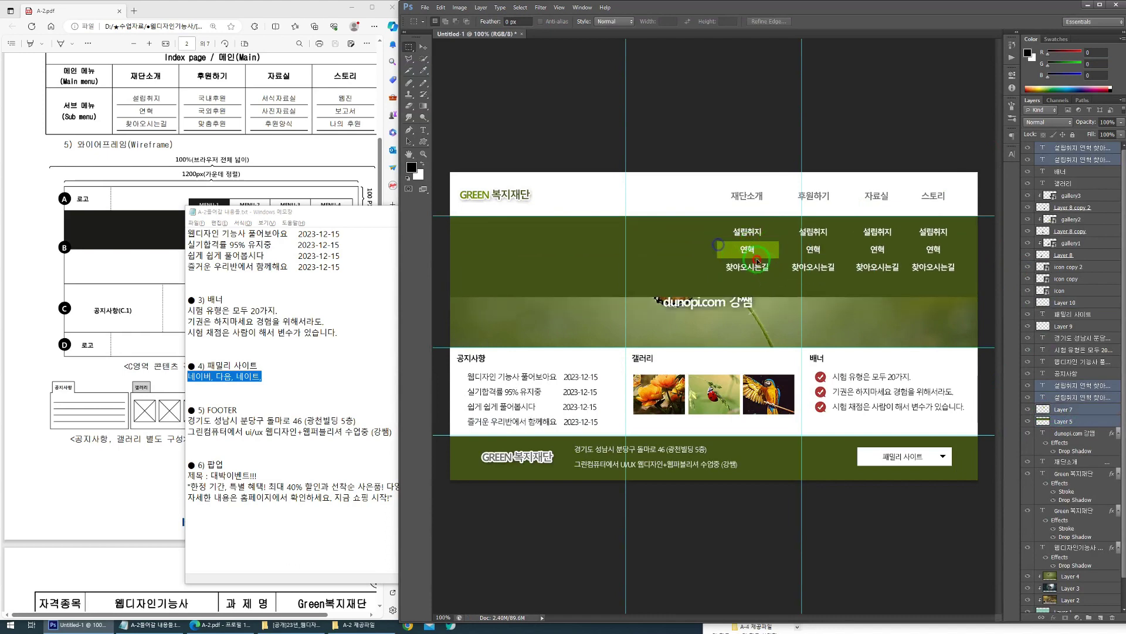
key(ctrl+g)
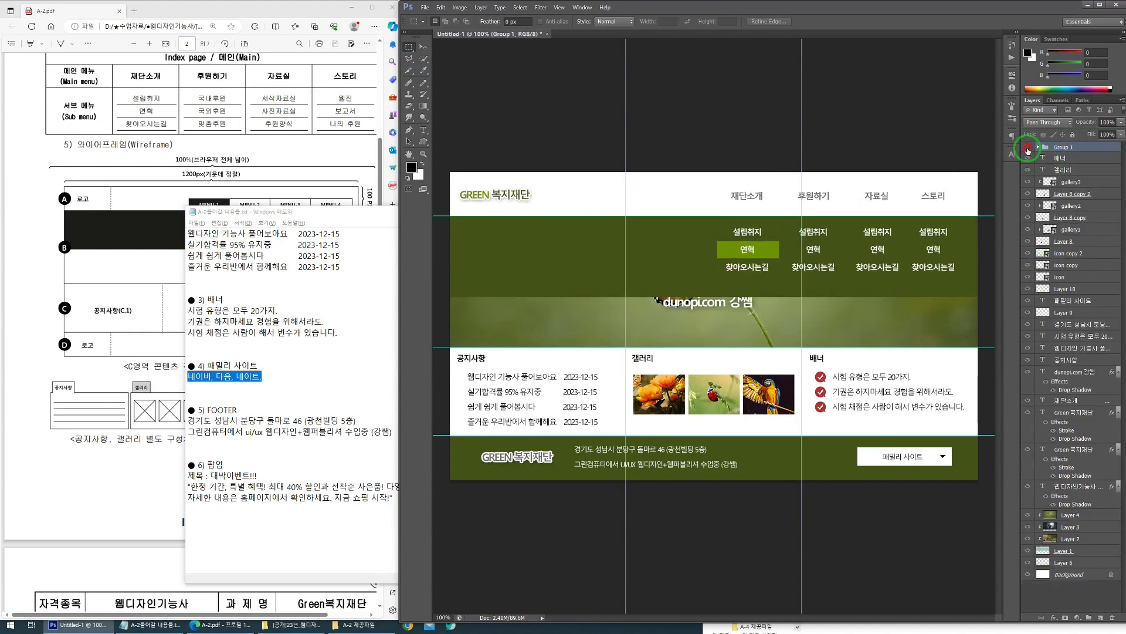
click(1027, 146)
Step: Hide the guides and slice marks to view the page layout clean
key(Tab)
key(c)
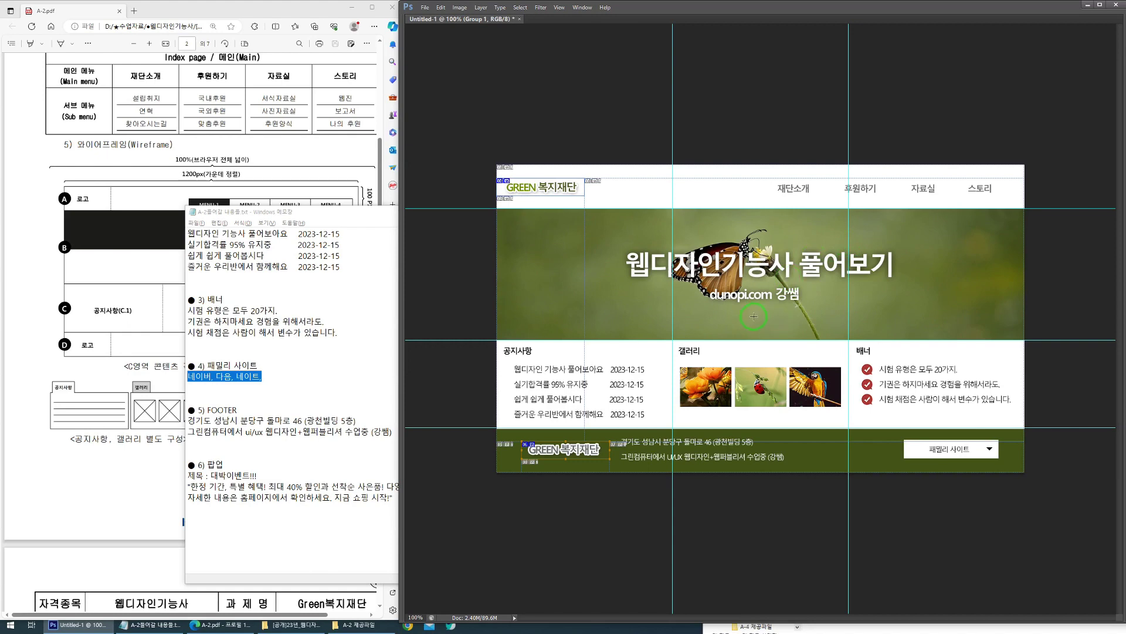
key(ctrl+h)
key(Tab)
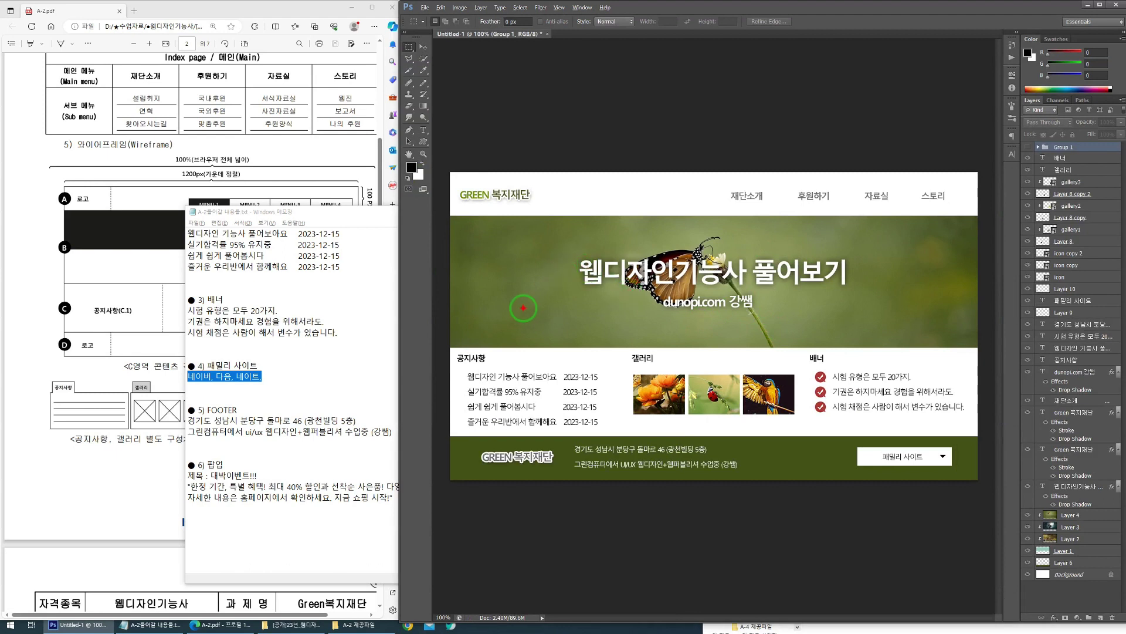
drag(504, 214, 516, 217)
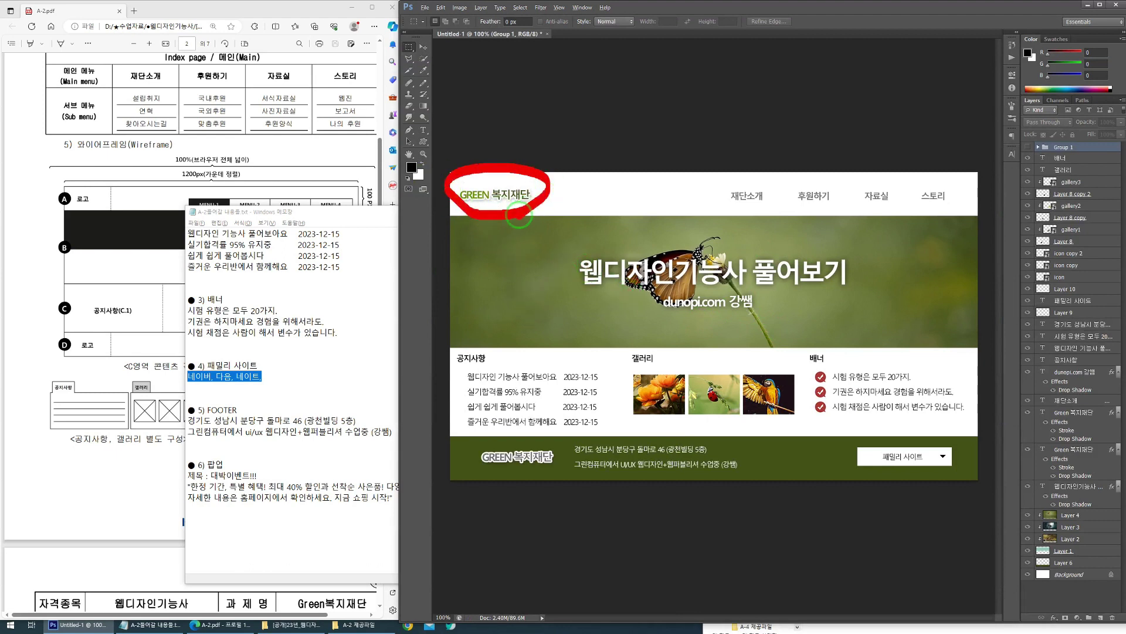
drag(469, 430, 559, 484)
drag(450, 219, 972, 346)
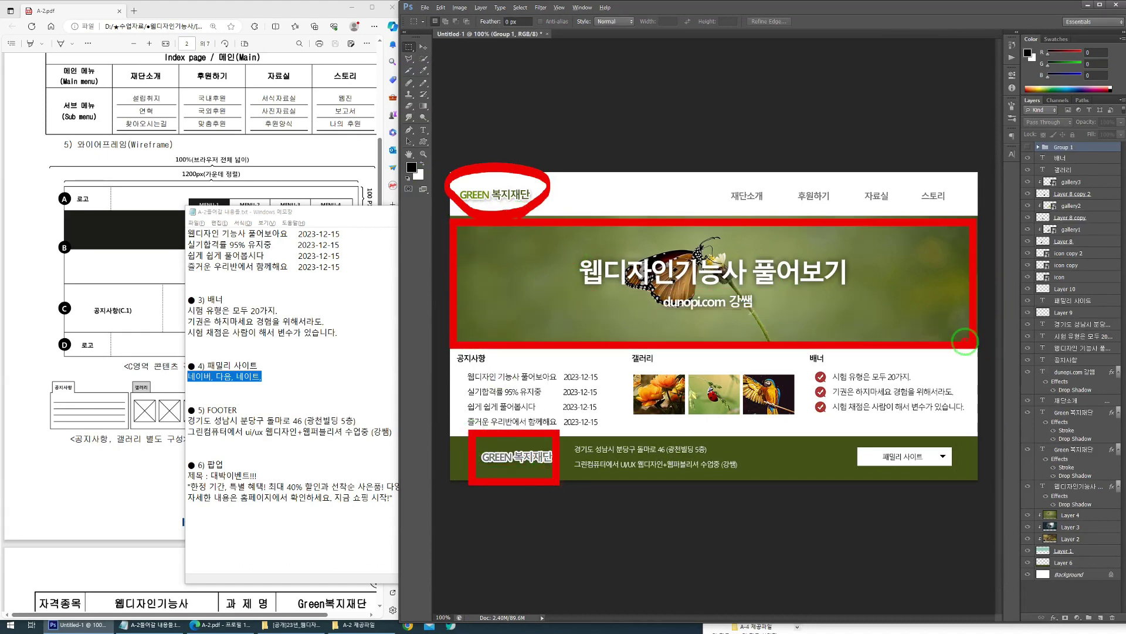
drag(731, 230, 696, 264)
mouse_move(762, 262)
mouse_down()
mouse_move(730, 296)
mouse_move(743, 311)
mouse_up()
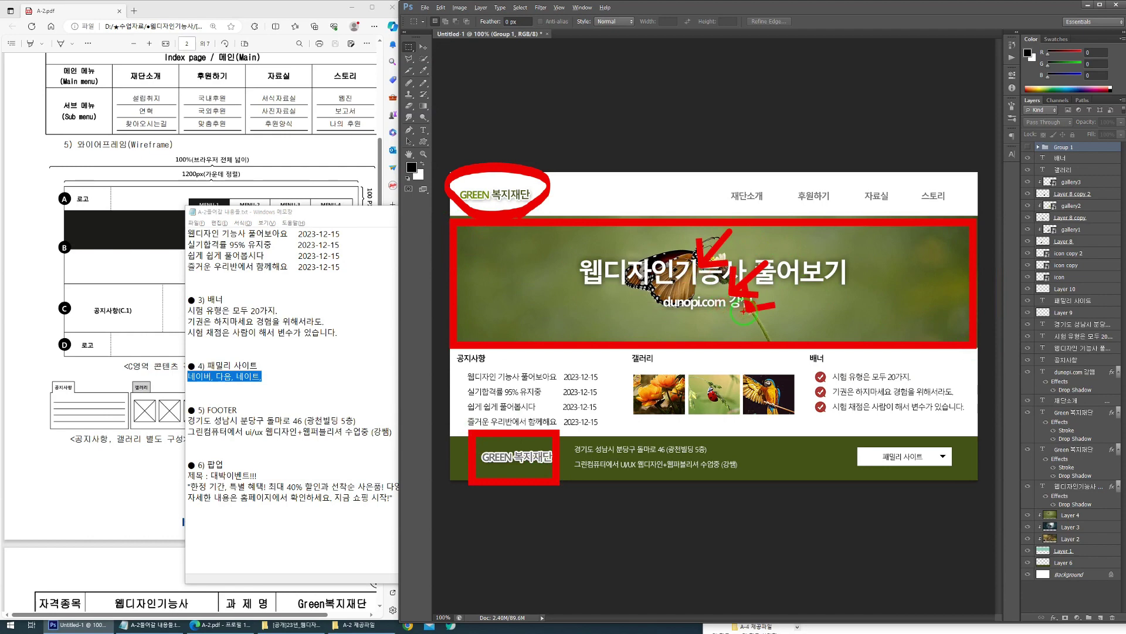
key(Escape)
key(ctrl+2)
mouse_move(850, 353)
mouse_down()
mouse_move(827, 372)
mouse_move(836, 413)
mouse_up()
key(ctrl+z)
key(ctrl+z)
key(ctrl+z)
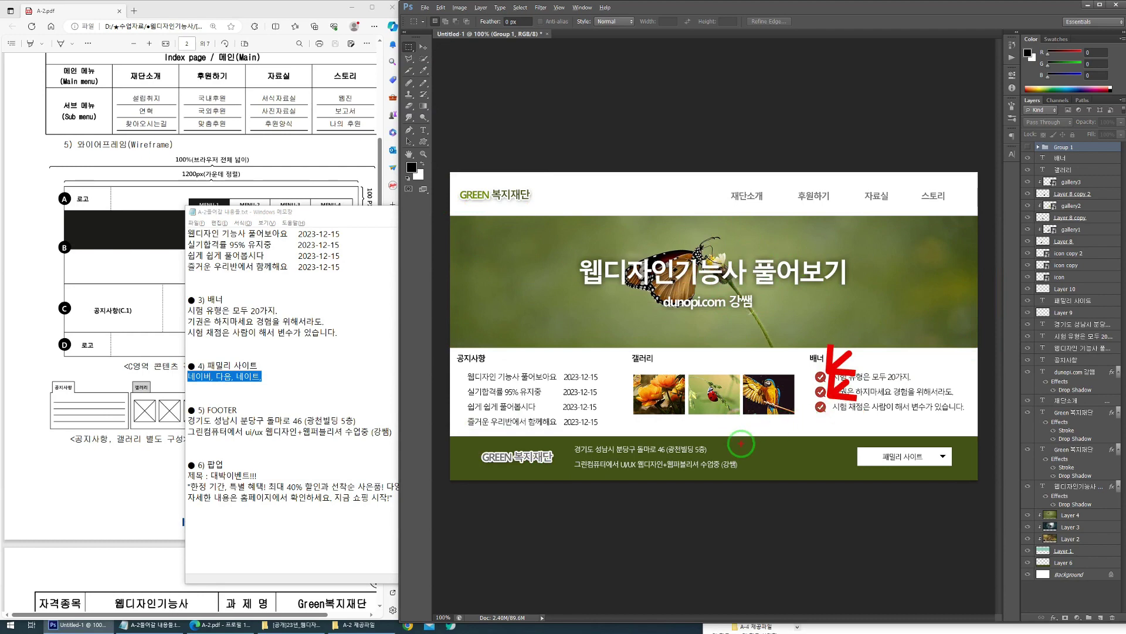
drag(678, 439, 653, 393)
drag(715, 440, 715, 386)
drag(766, 437, 777, 392)
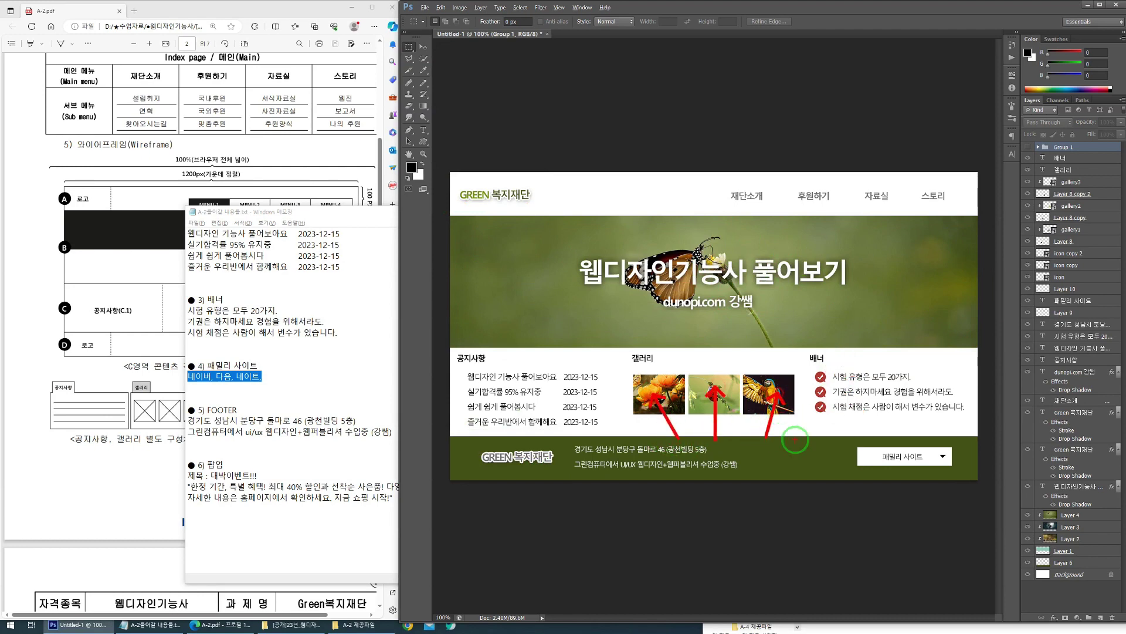
drag(566, 433, 605, 403)
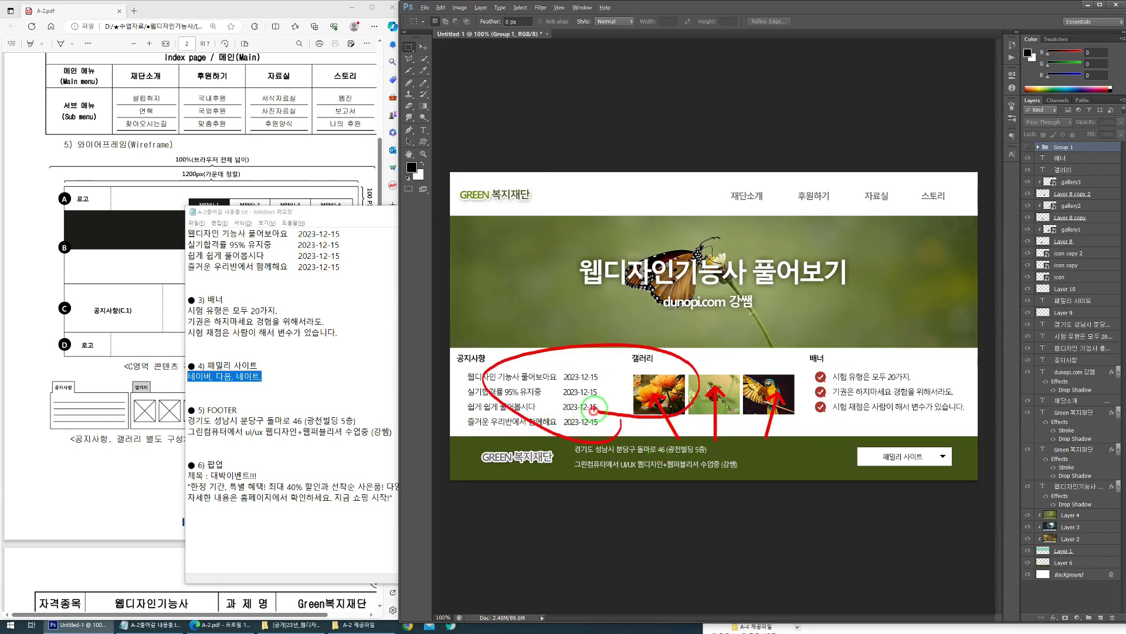
key(e)
mouse_move(447, 167)
mouse_down()
mouse_move(835, 460)
mouse_move(983, 492)
mouse_up()
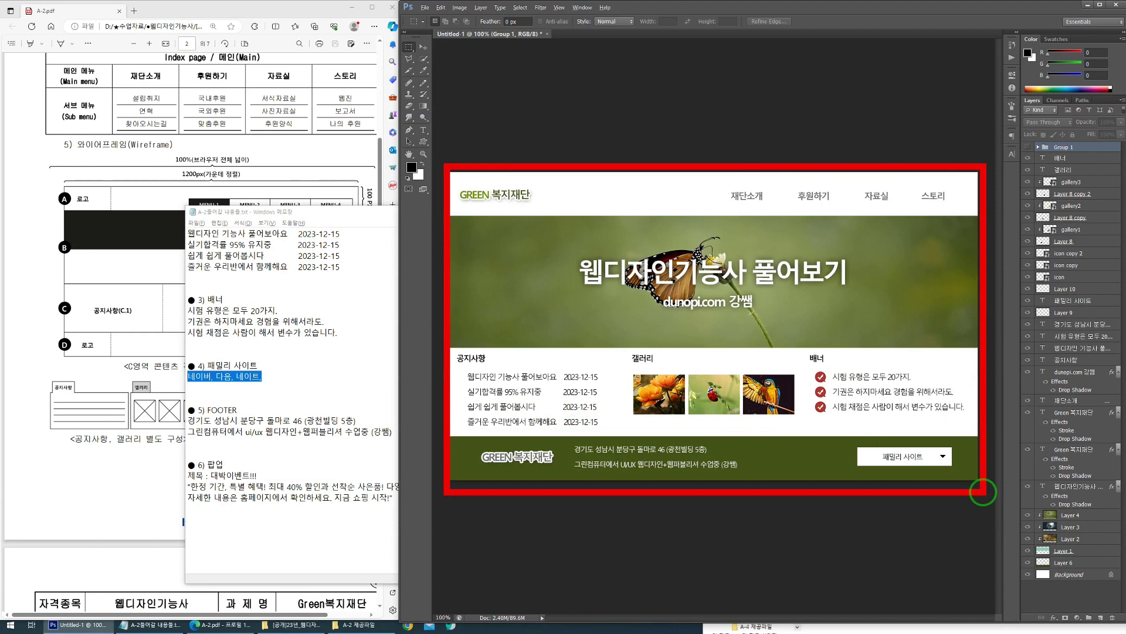
key(e)
drag(525, 190, 519, 244)
drag(496, 456, 491, 439)
mouse_move(452, 227)
mouse_down()
mouse_move(775, 326)
mouse_move(941, 349)
mouse_move(965, 343)
mouse_up()
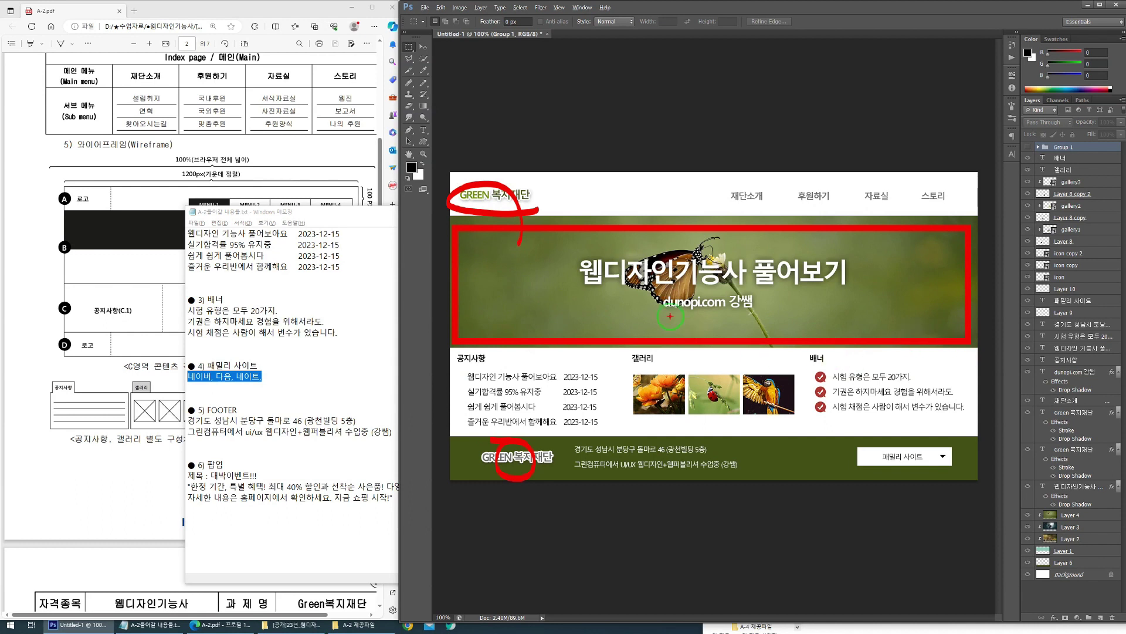
mouse_move(692, 411)
mouse_down()
mouse_move(587, 375)
mouse_move(622, 411)
mouse_move(672, 393)
mouse_up()
key(e)
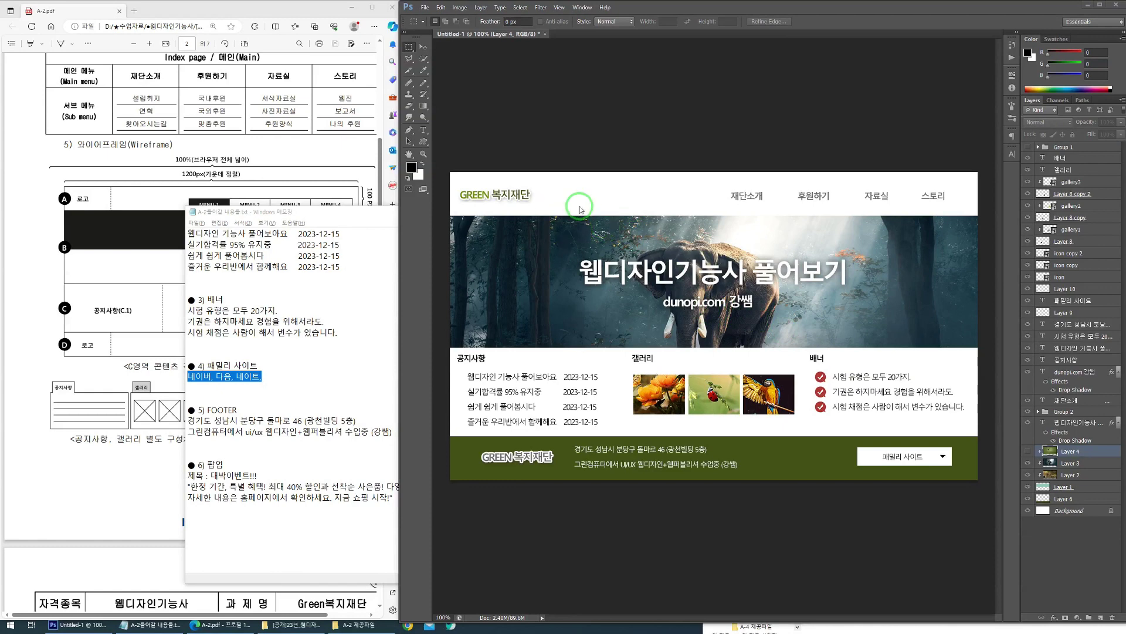
click(518, 210)
drag(518, 210, 496, 217)
mouse_move(522, 449)
mouse_down()
mouse_move(477, 456)
mouse_move(539, 458)
mouse_move(513, 448)
mouse_up()
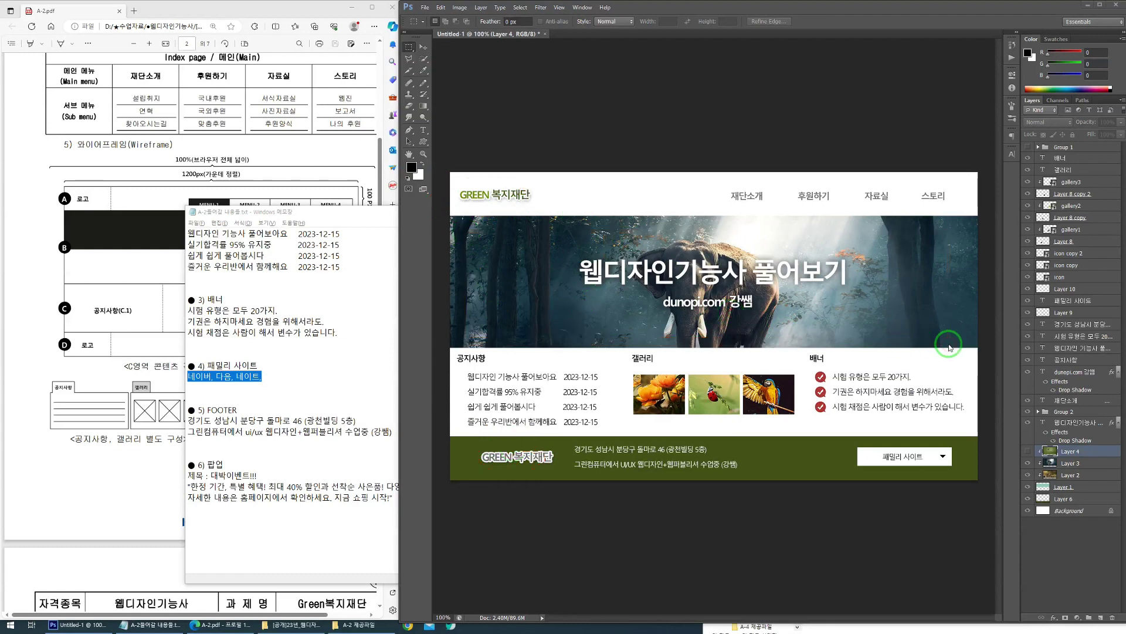
Step: Check the names in the slice options of the header logo slice and the footer logo slice
click(409, 74)
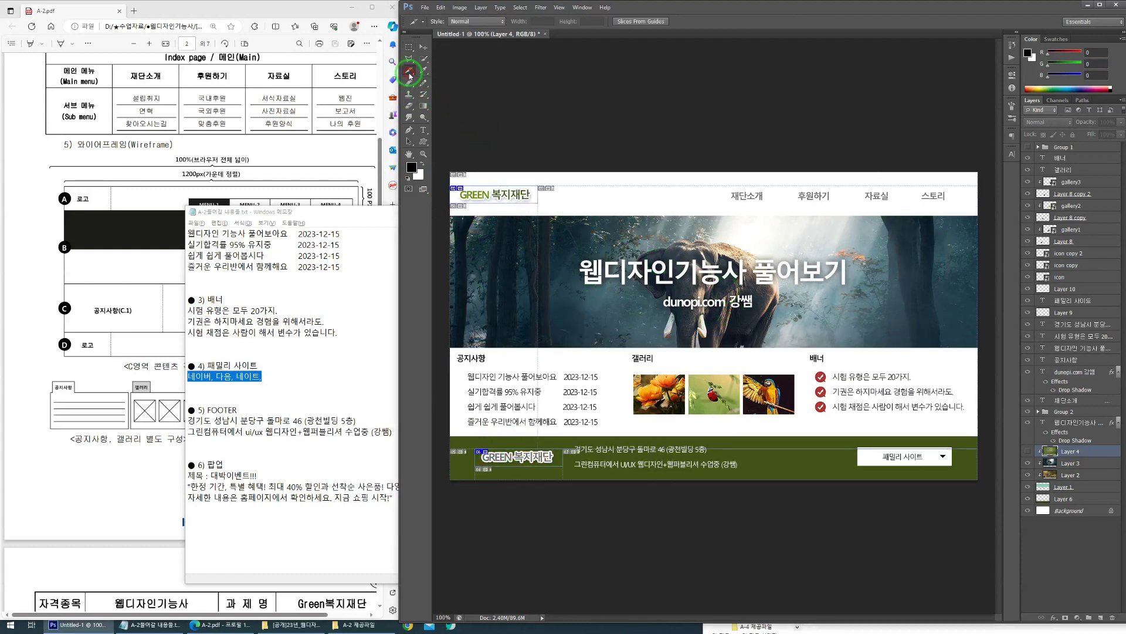
mouse_move(548, 206)
mouse_down()
mouse_move(447, 193)
mouse_move(557, 184)
mouse_move(499, 210)
mouse_up()
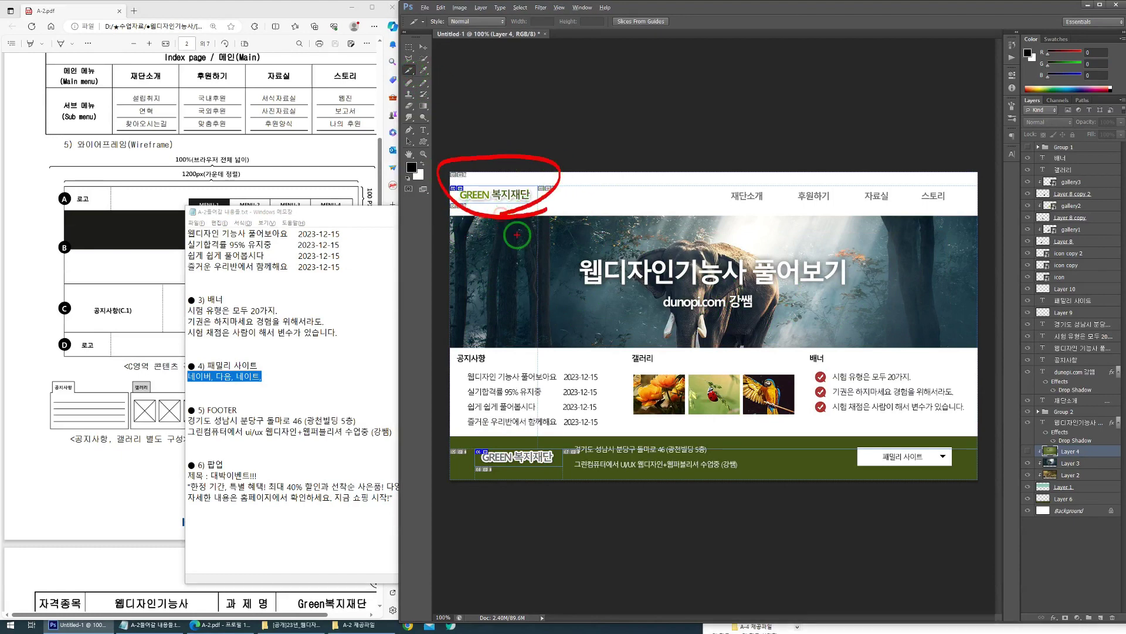
double_click(505, 198)
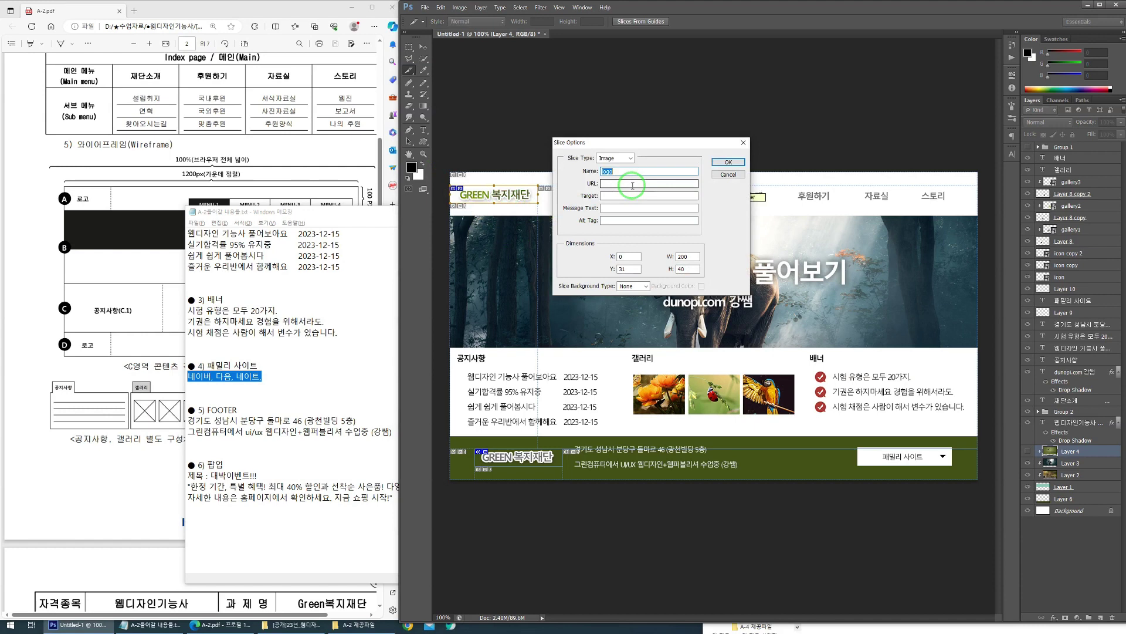
click(728, 162)
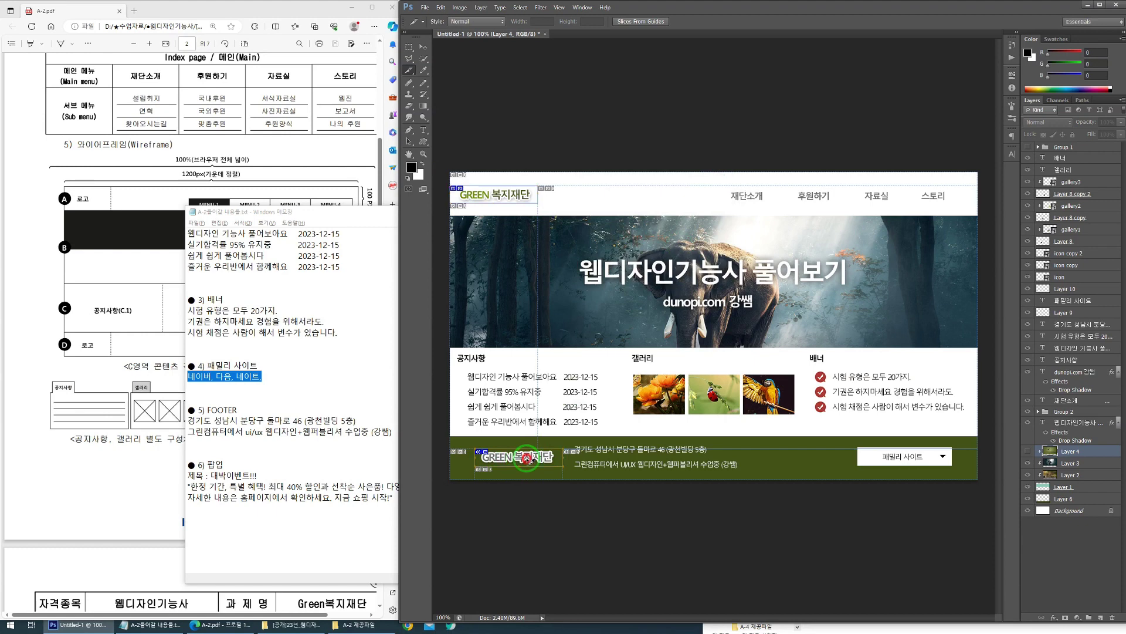
double_click(526, 458)
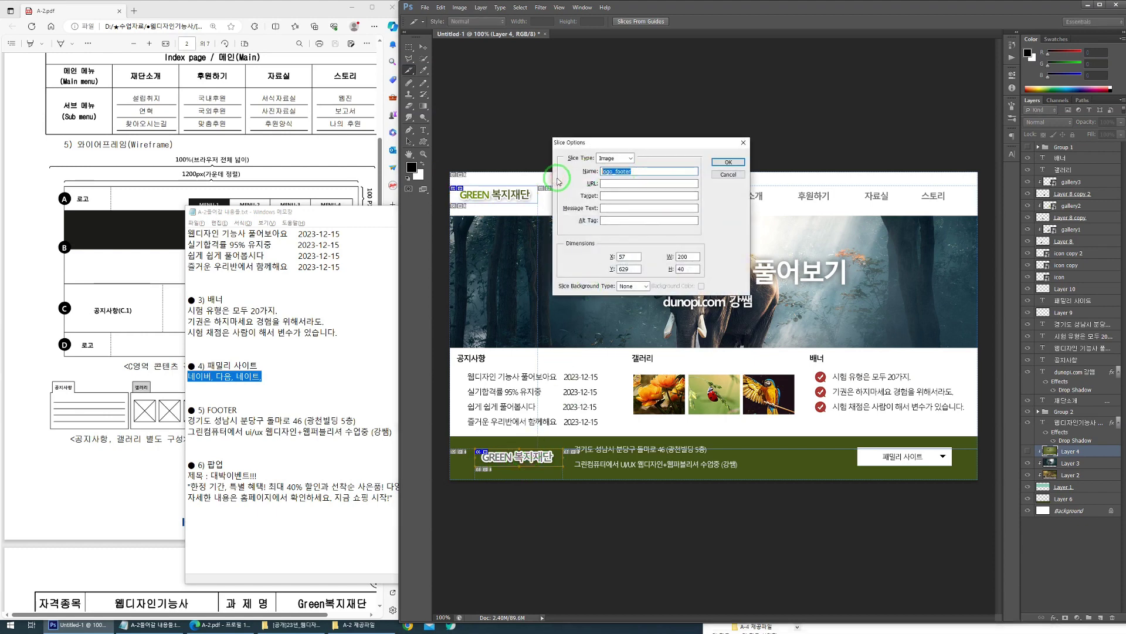
click(649, 171)
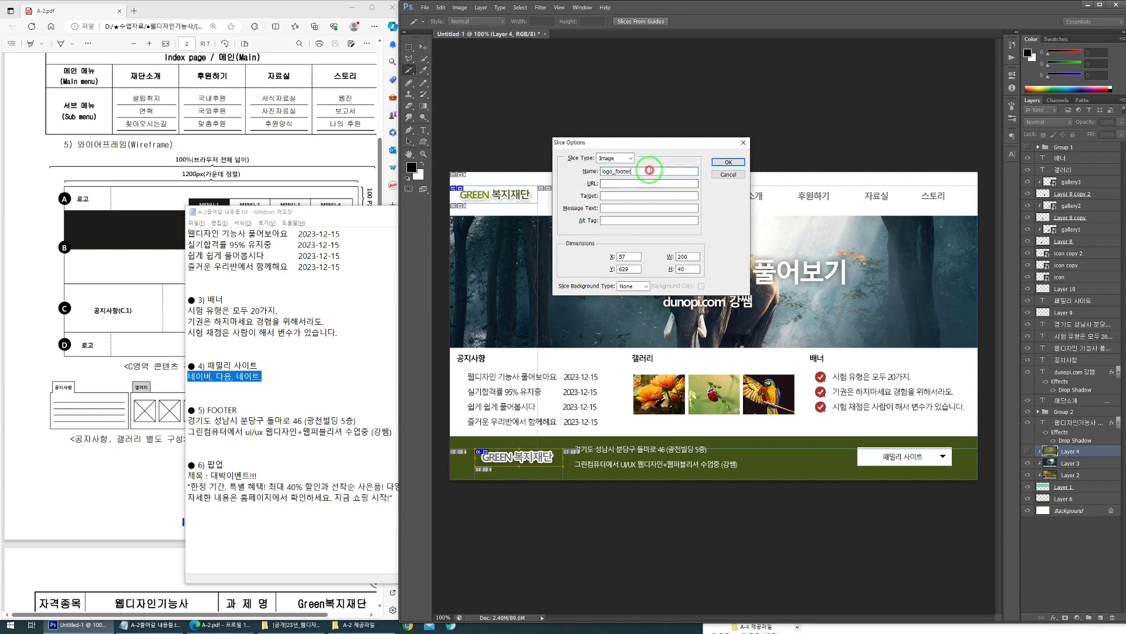
click(727, 163)
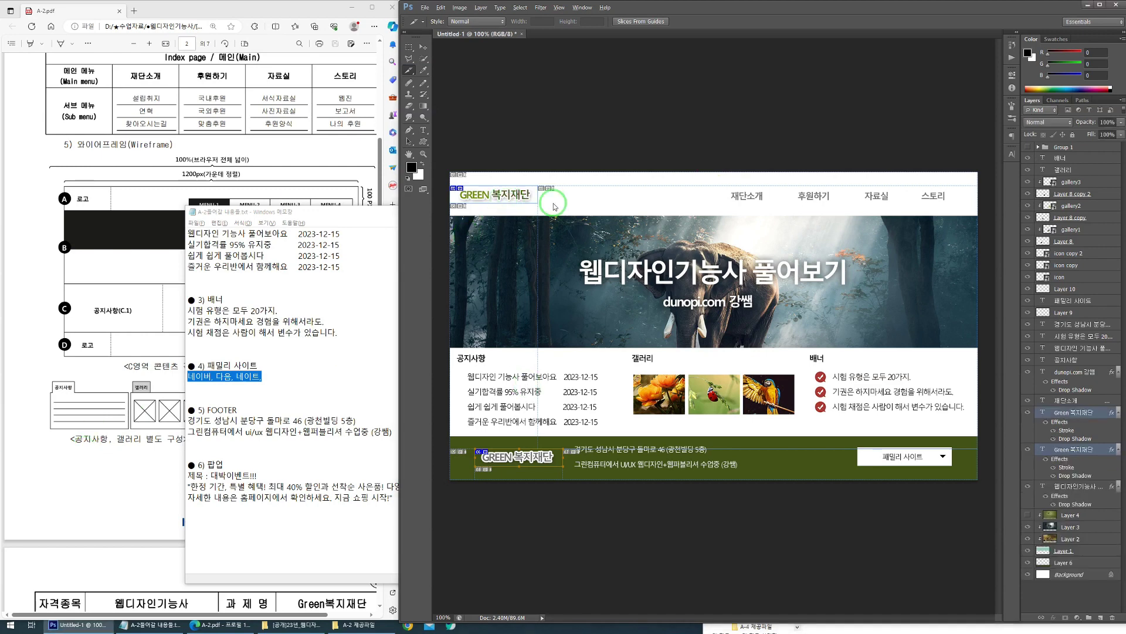
click(515, 200)
mouse_move(516, 201)
mouse_down()
mouse_move(480, 210)
mouse_move(520, 223)
mouse_up()
drag(556, 442, 515, 438)
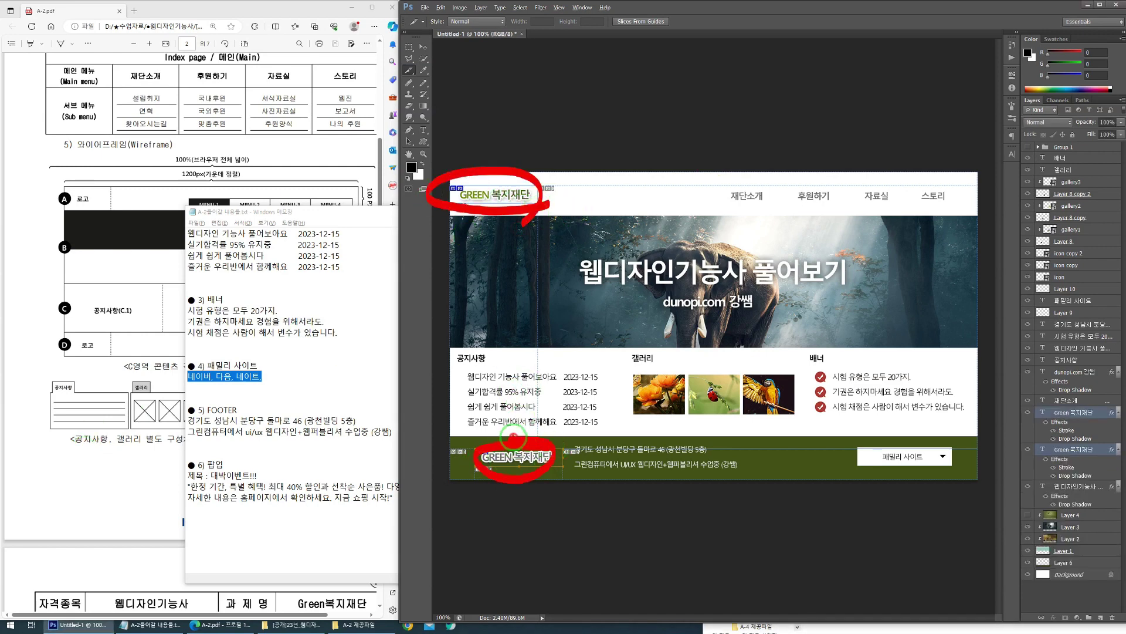
drag(781, 391, 797, 357)
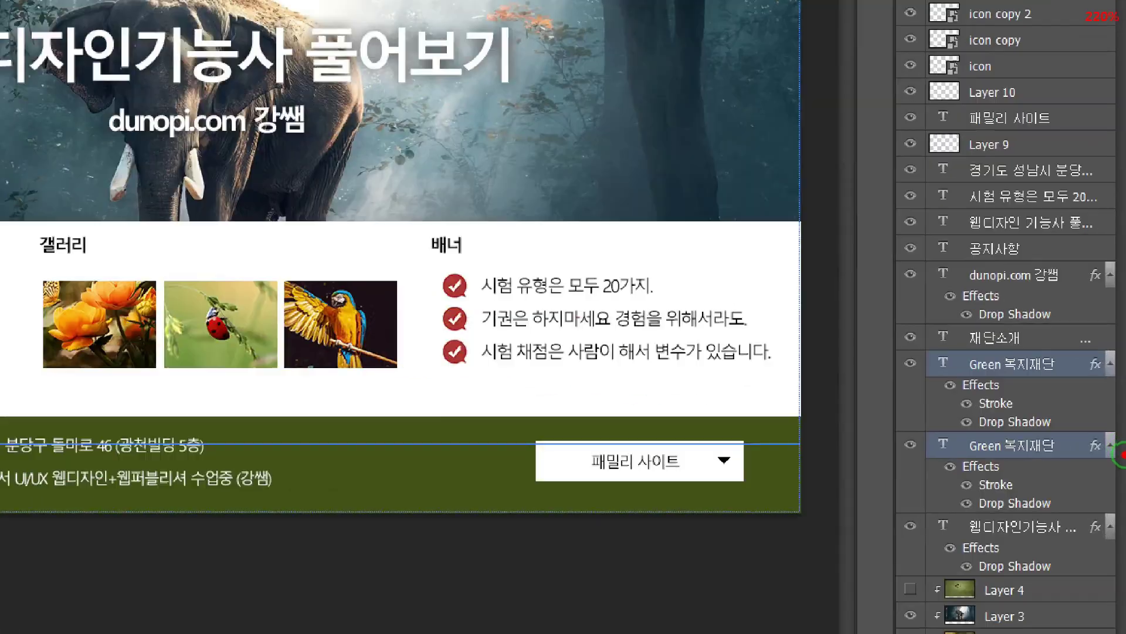
drag(923, 344, 1113, 389)
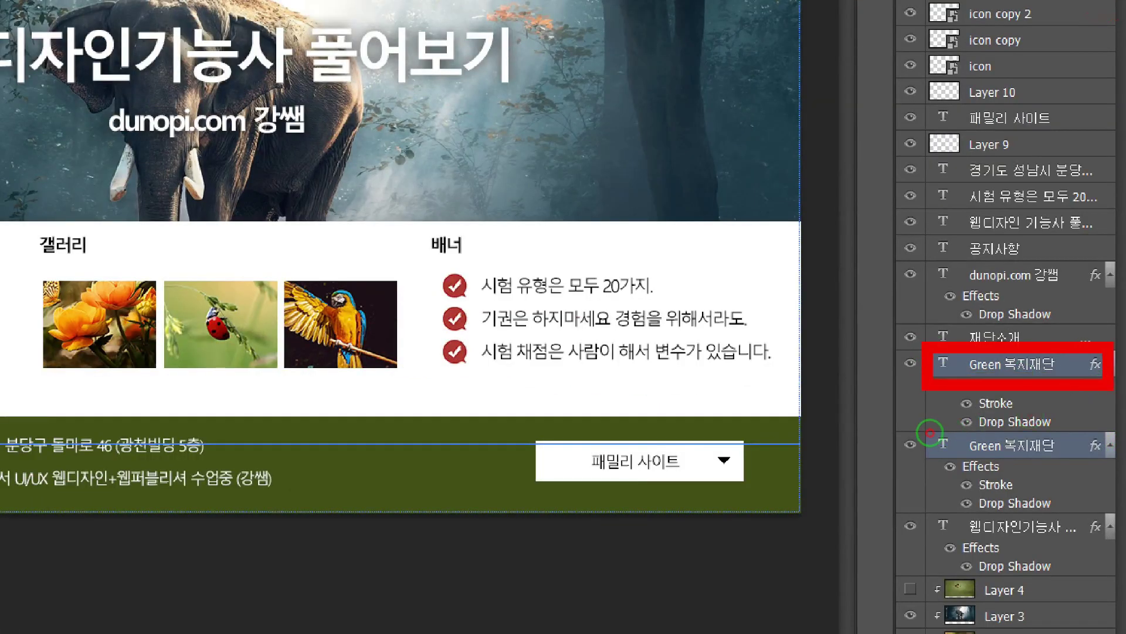
drag(930, 433, 1101, 480)
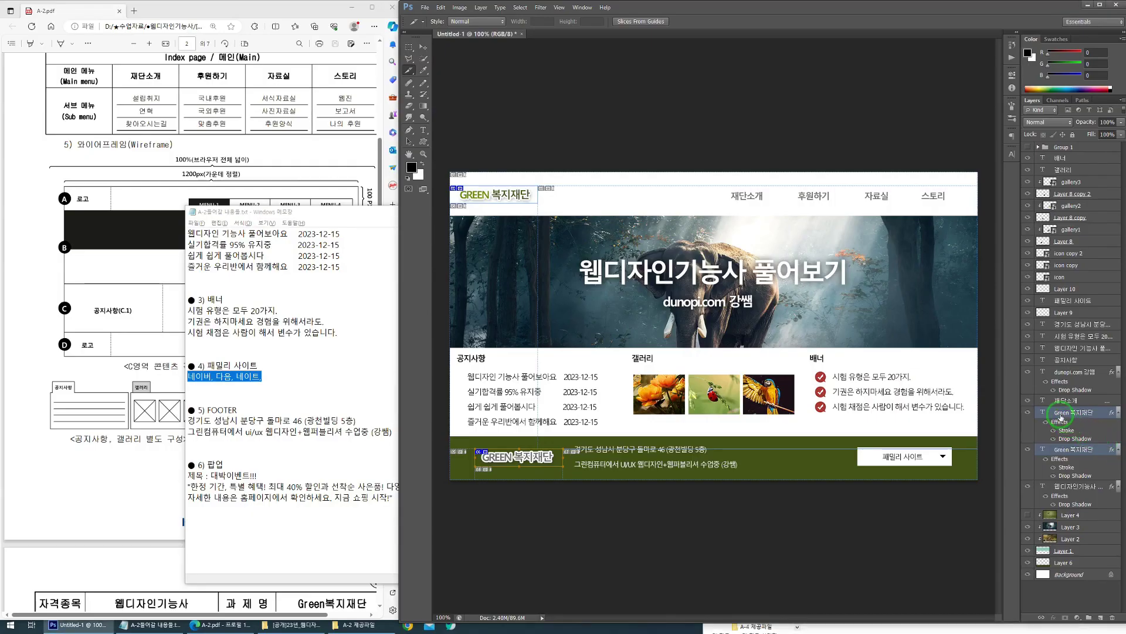
Step: Group the two selected Green 복지재단 logo text layers and hide every layer except that group
key(ctrl+g)
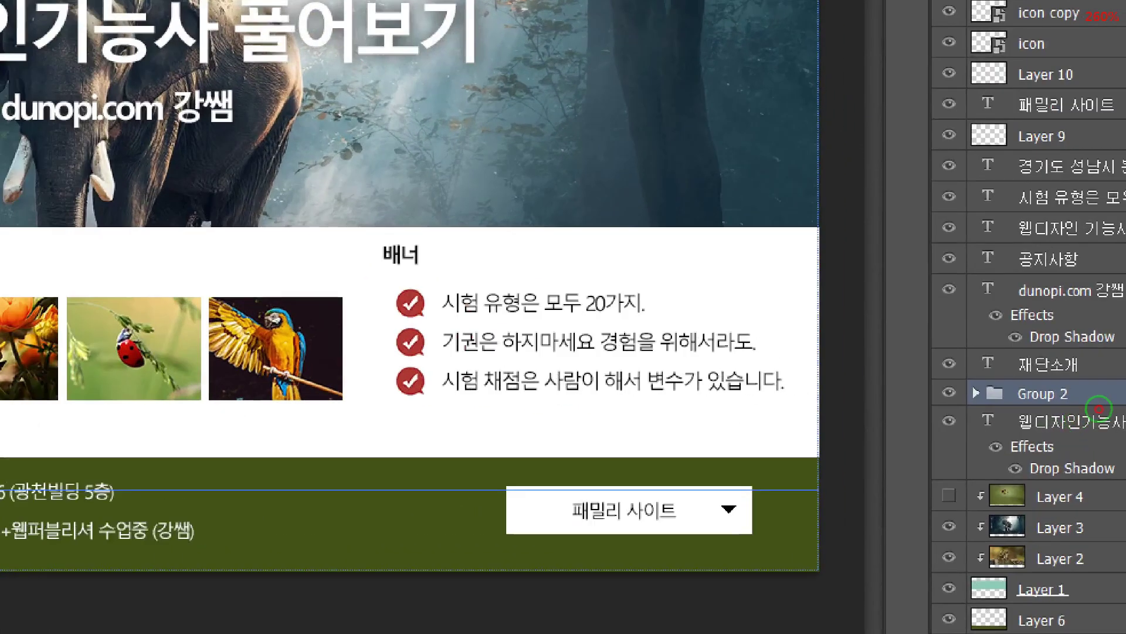
drag(1067, 421, 1067, 421)
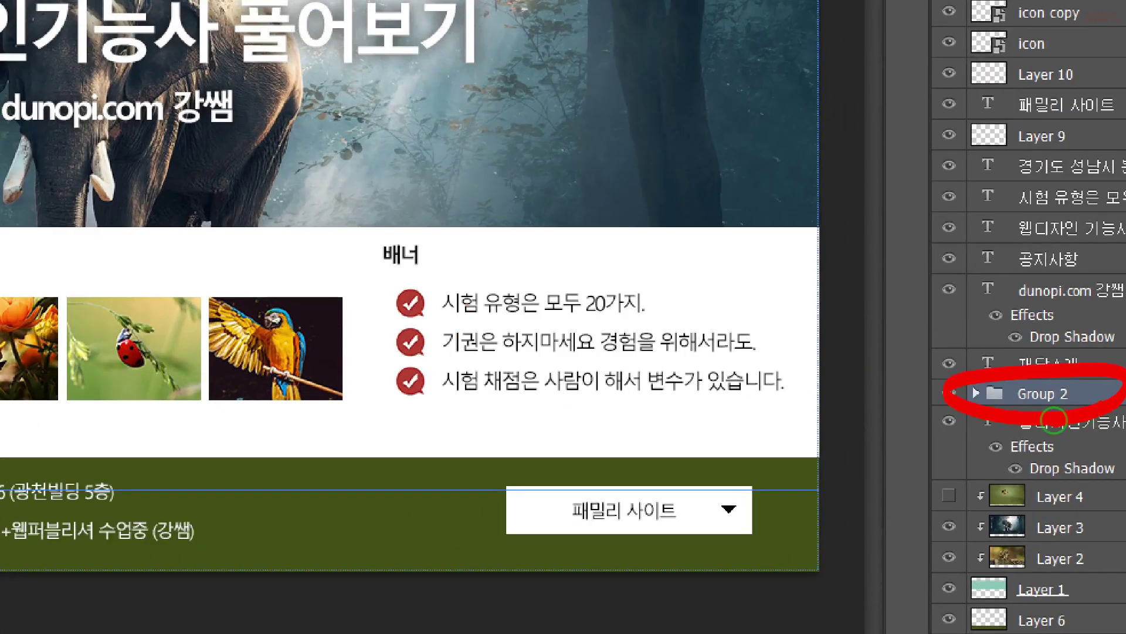
key(e)
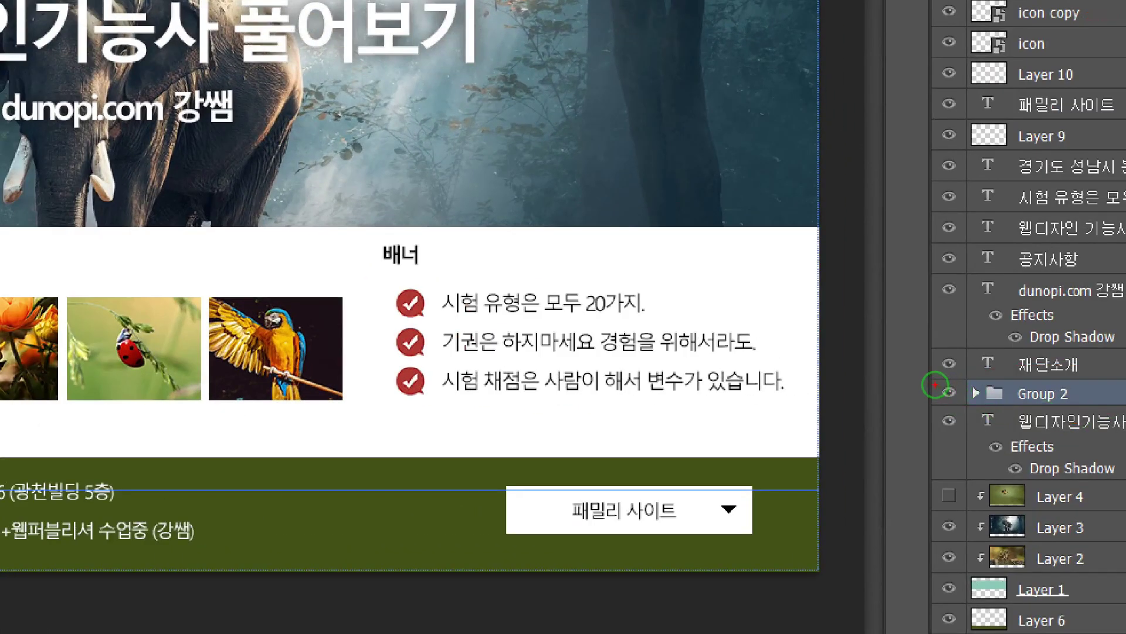
drag(932, 379, 969, 406)
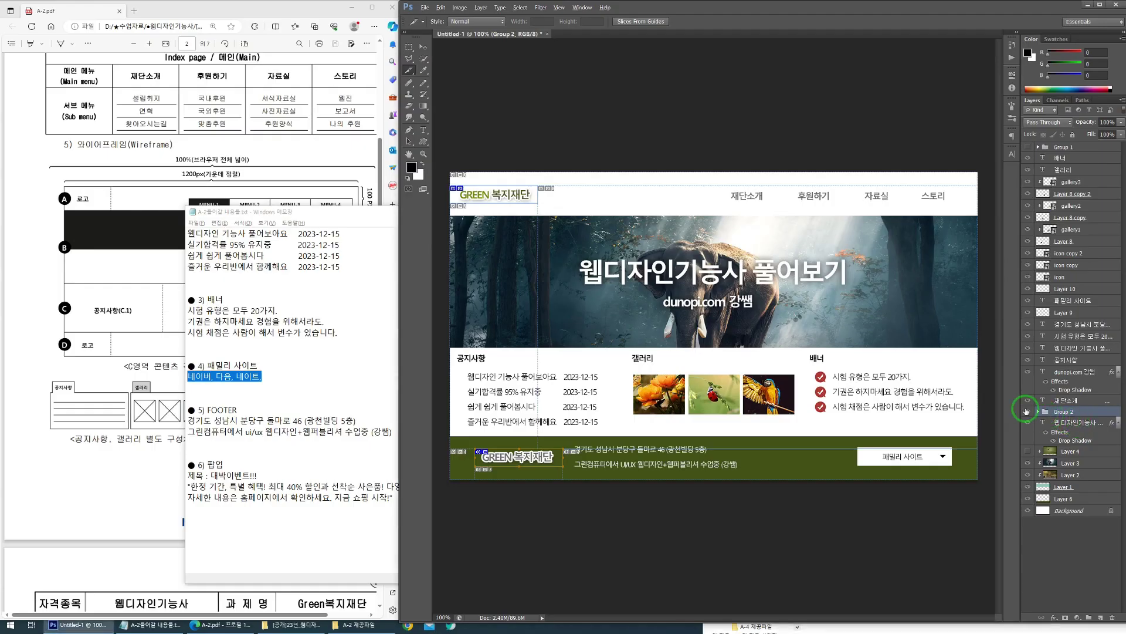
alt+click(949, 392)
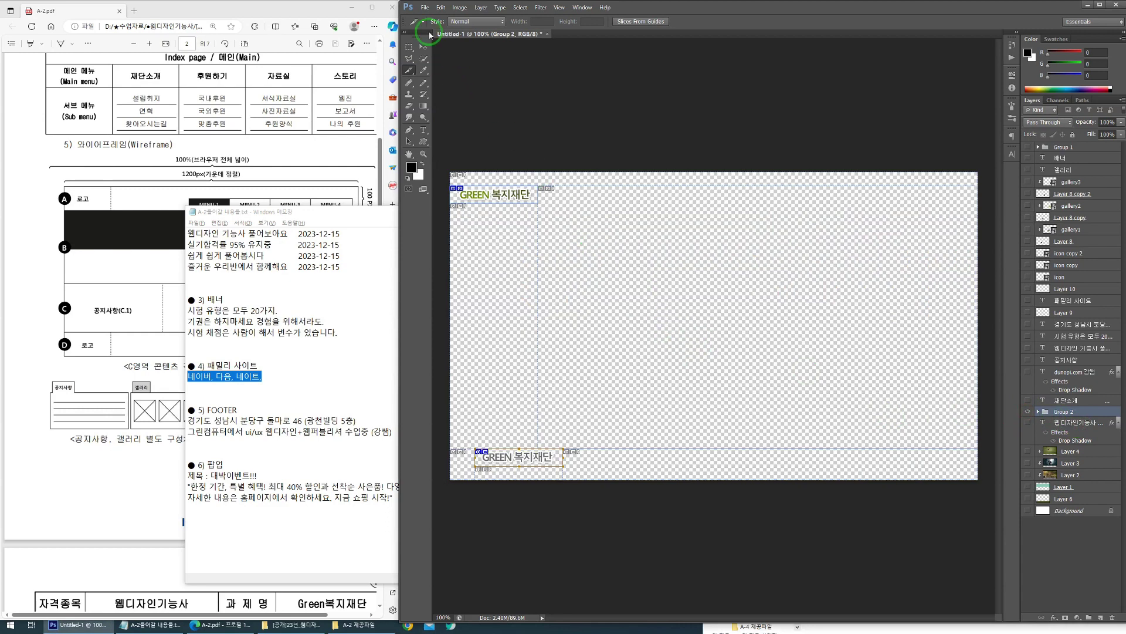
Step: Open Save for Web with PNG-24 transparency and select the header and footer logo slices in the original preview
click(425, 8)
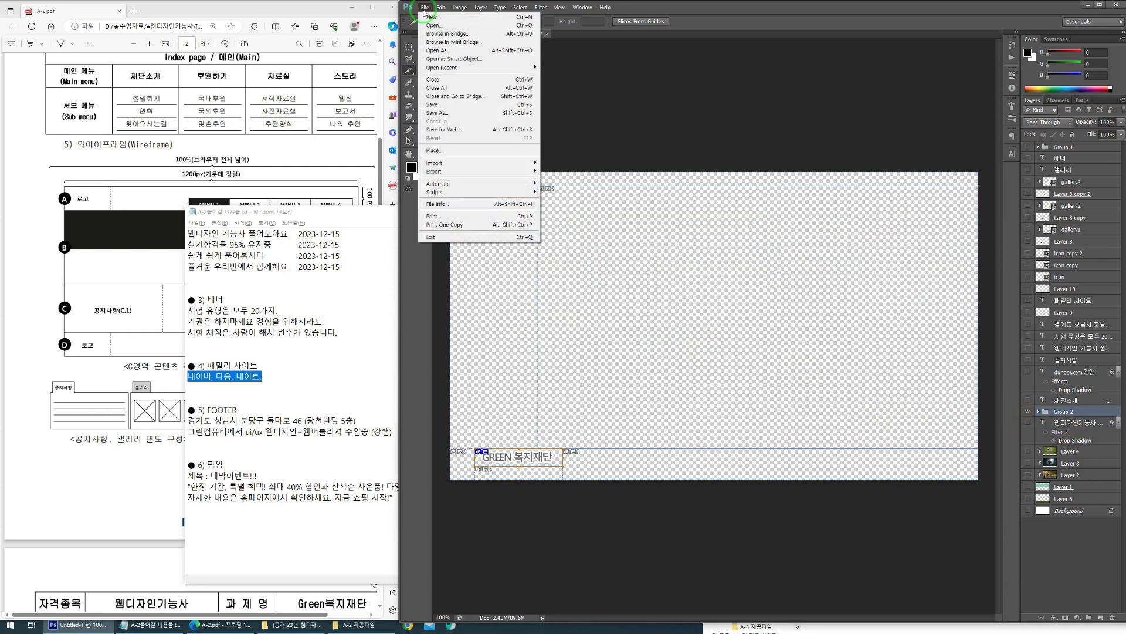
click(467, 131)
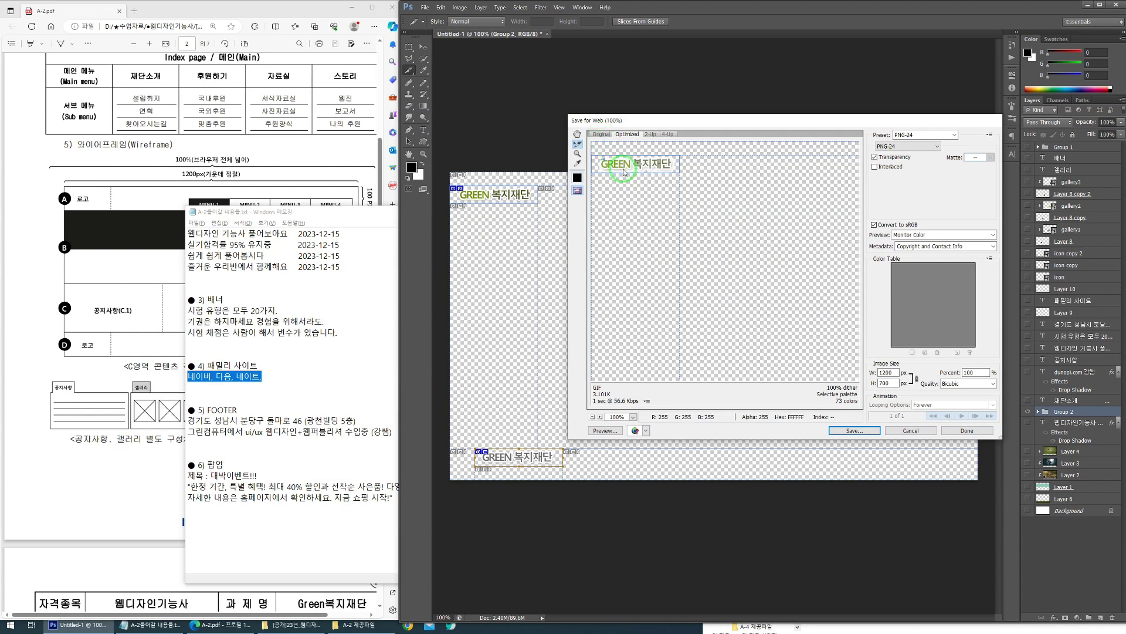
click(595, 134)
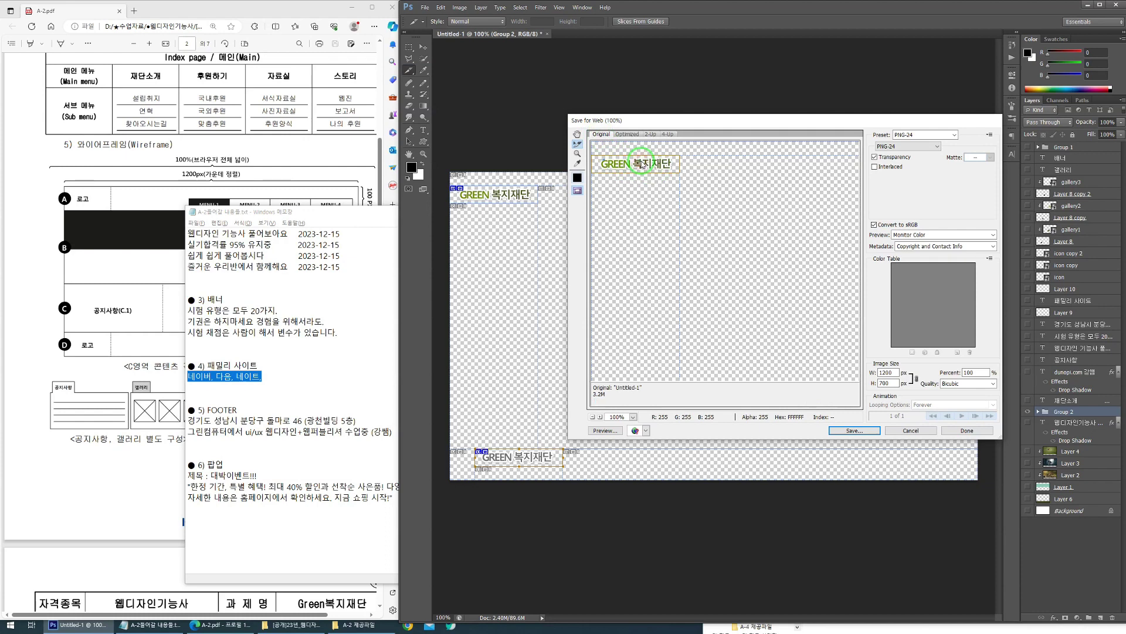
drag(671, 332, 666, 218)
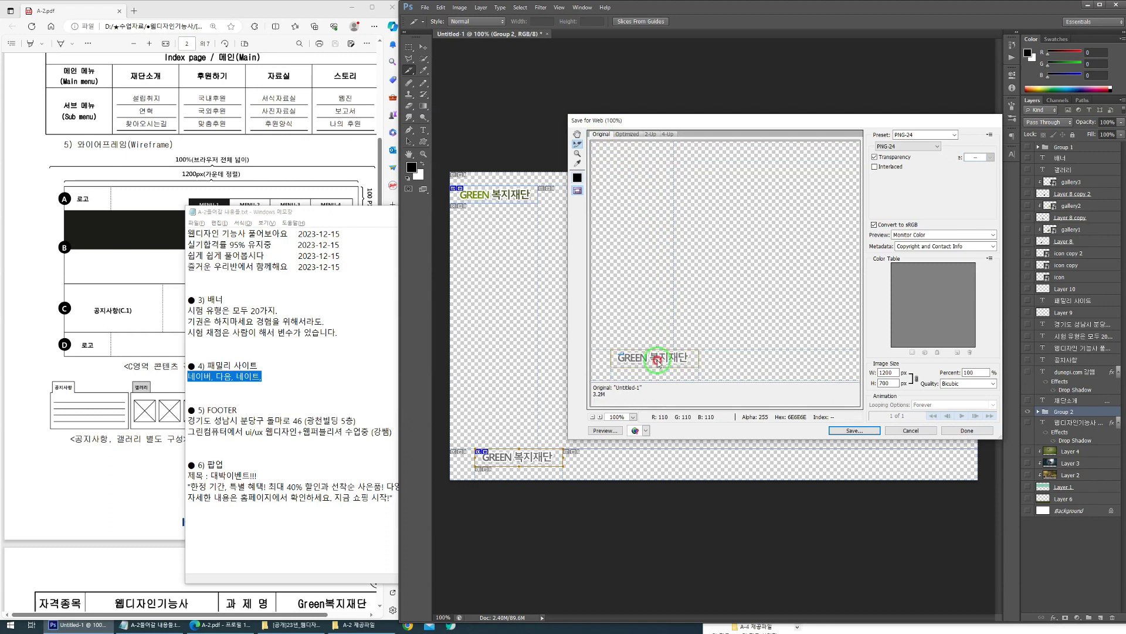
drag(658, 362, 669, 248)
scroll(665, 222, up, 3)
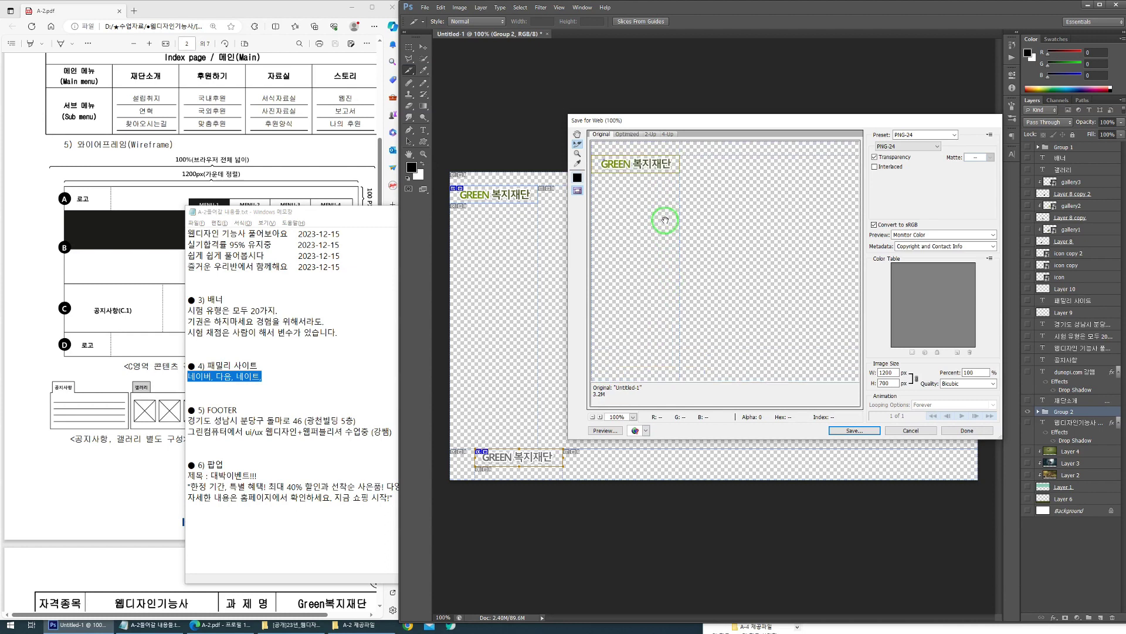
scroll(666, 224, down, 3)
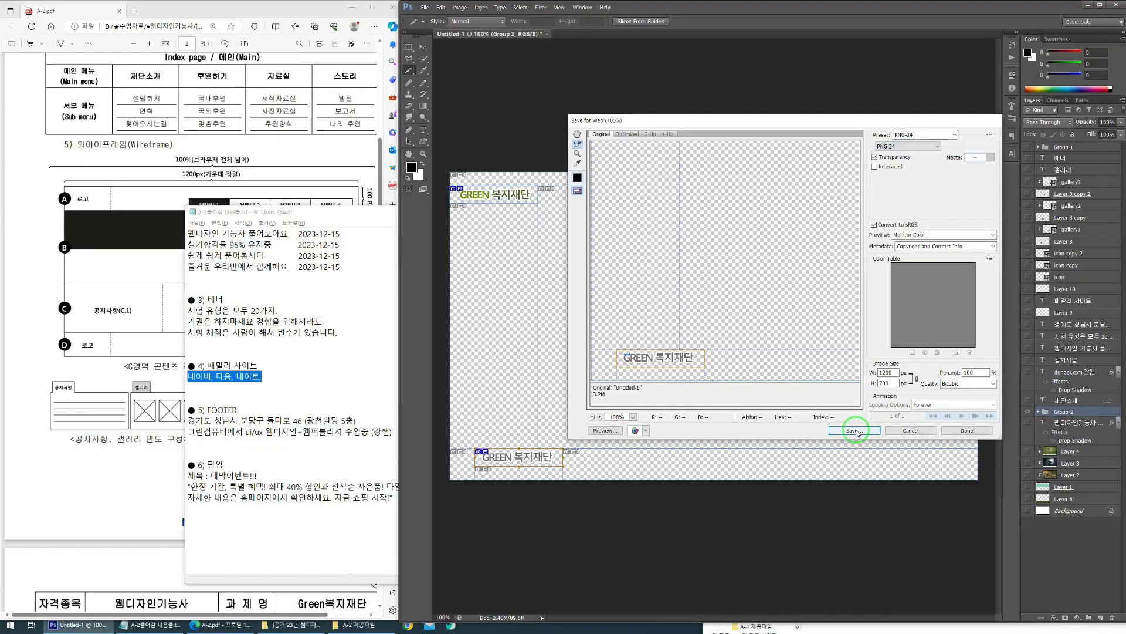
Step: Start saving the selected logo slices to the images folder and open the Other output settings, moving that dialog clear of the file list
click(855, 431)
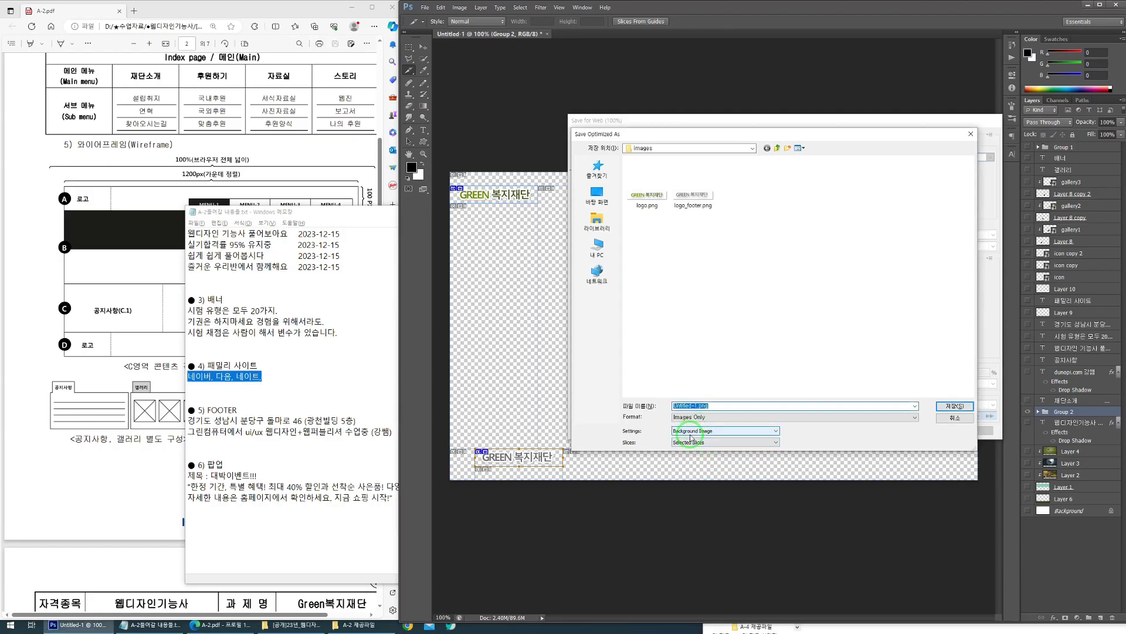
click(700, 429)
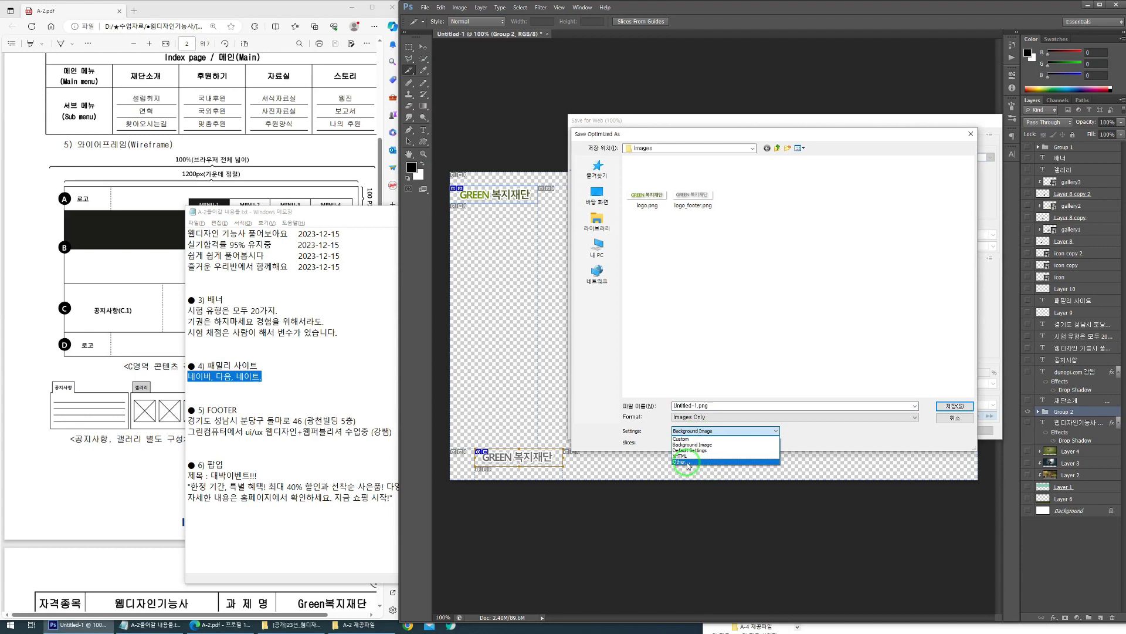
click(687, 462)
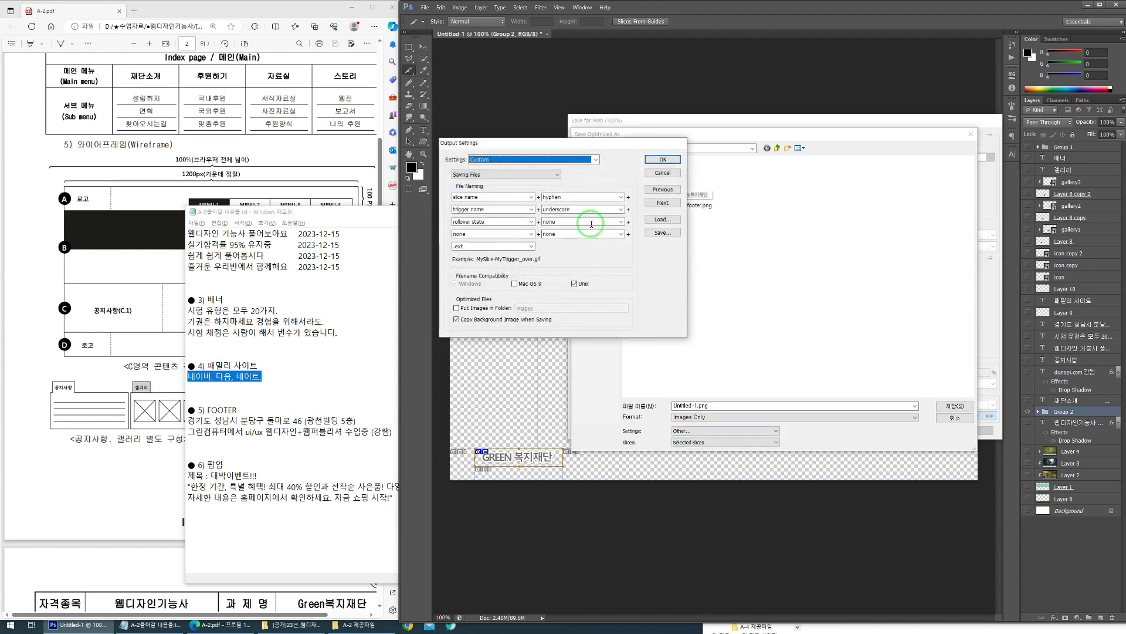
drag(599, 148, 465, 209)
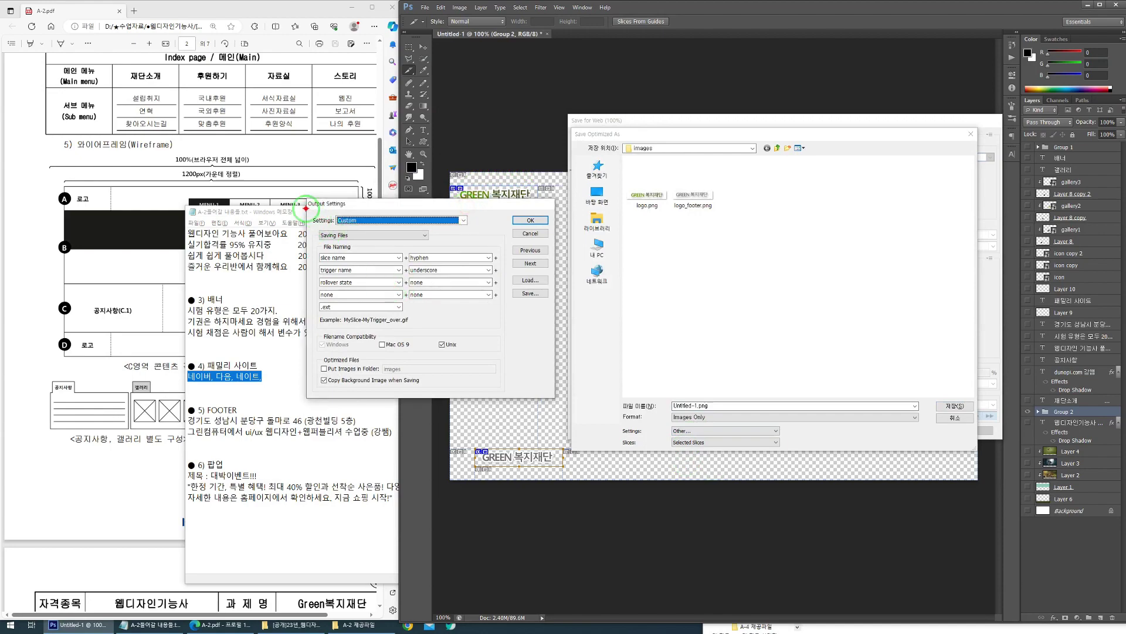
drag(302, 200, 565, 403)
drag(474, 240, 339, 329)
drag(367, 232, 456, 322)
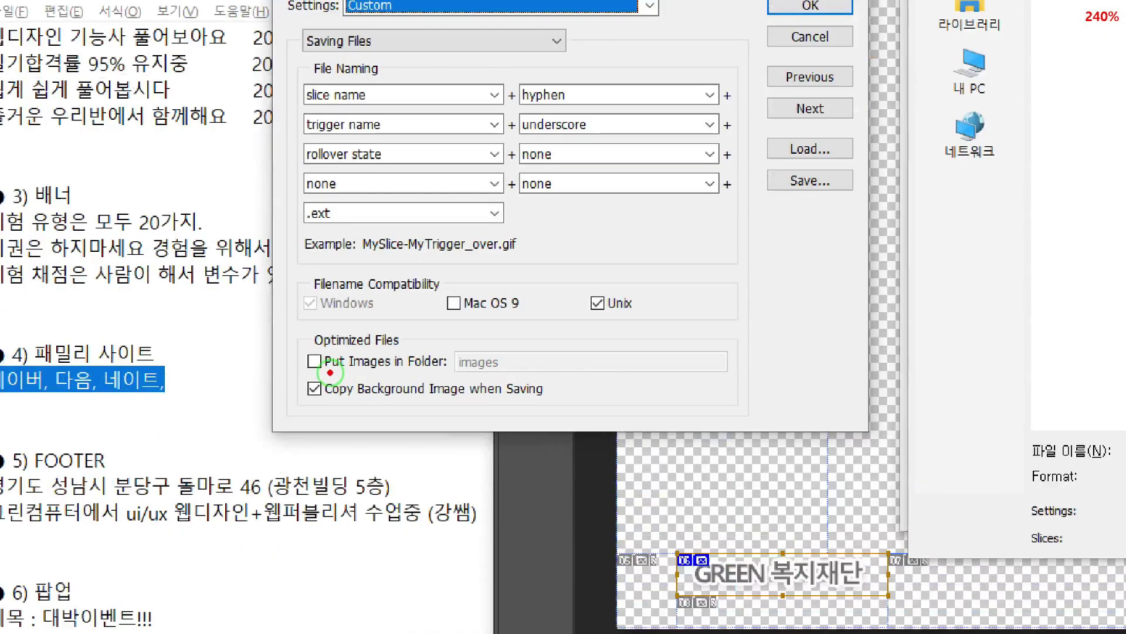
mouse_move(314, 357)
mouse_down()
mouse_move(335, 375)
mouse_move(397, 376)
mouse_up()
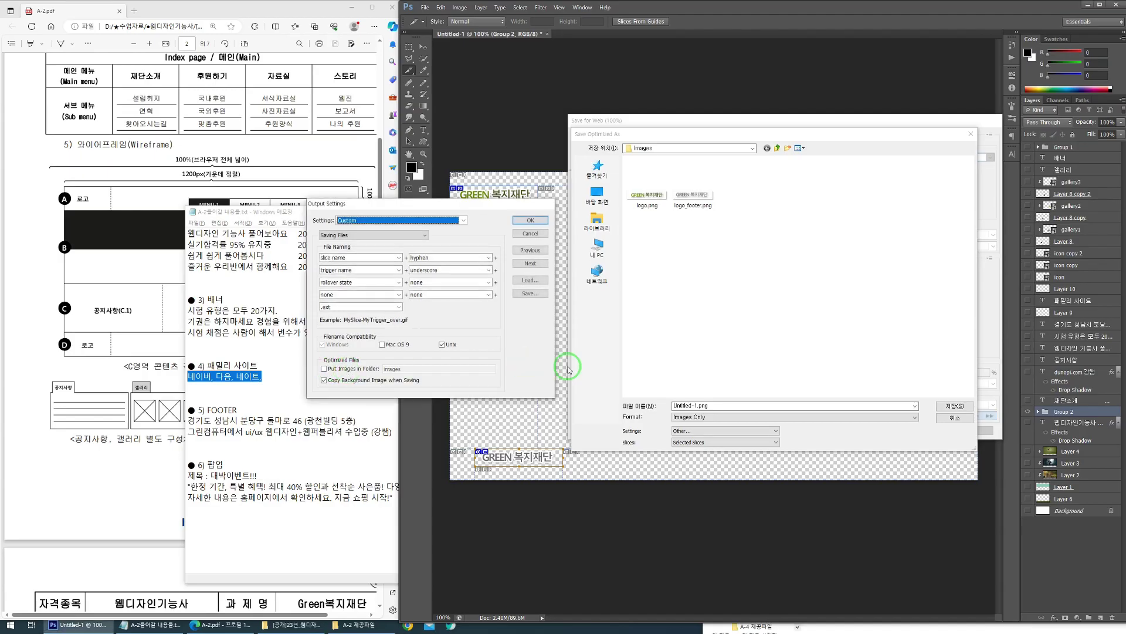
drag(311, 359, 420, 377)
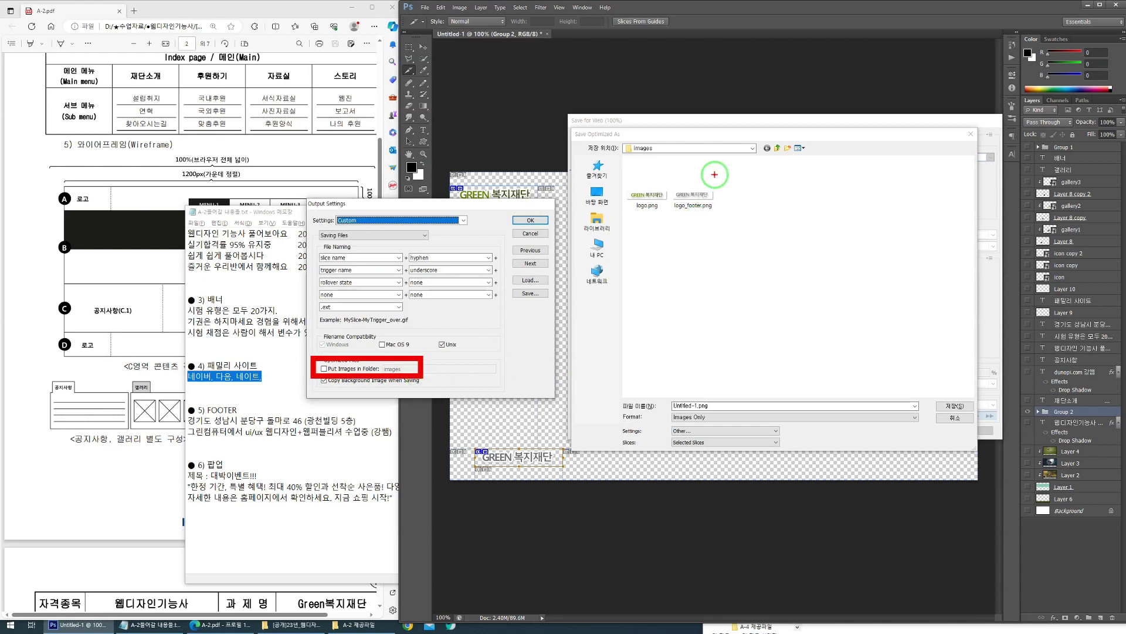
mouse_move(692, 156)
mouse_down()
mouse_move(649, 170)
mouse_move(664, 172)
mouse_up()
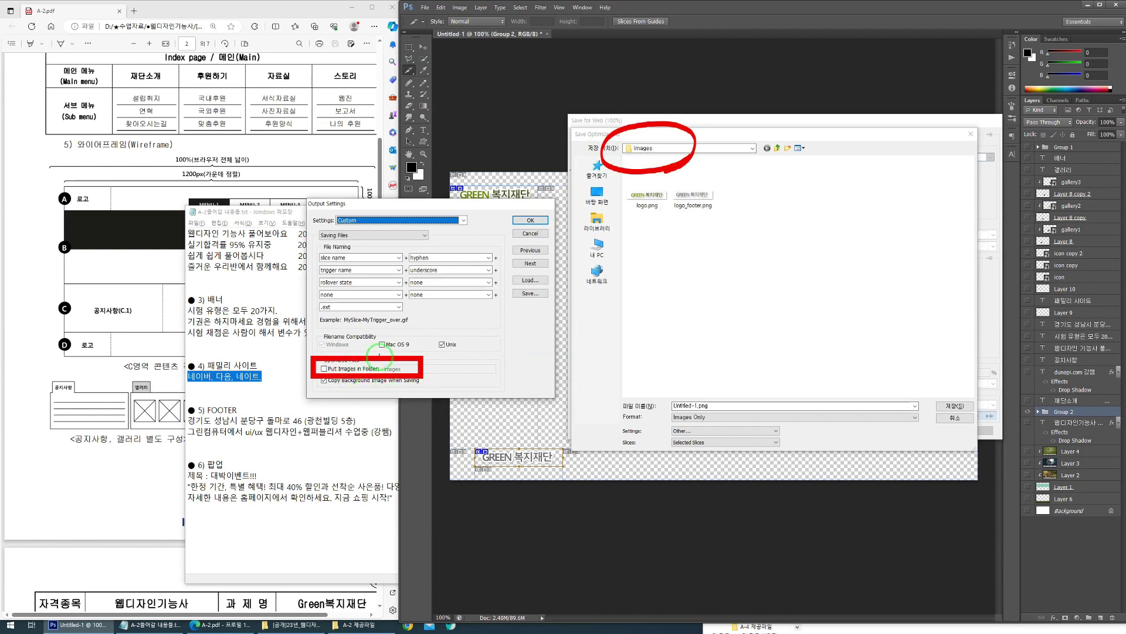
mouse_move(379, 352)
mouse_down()
mouse_move(328, 414)
mouse_move(387, 411)
mouse_move(441, 359)
mouse_move(645, 287)
mouse_up()
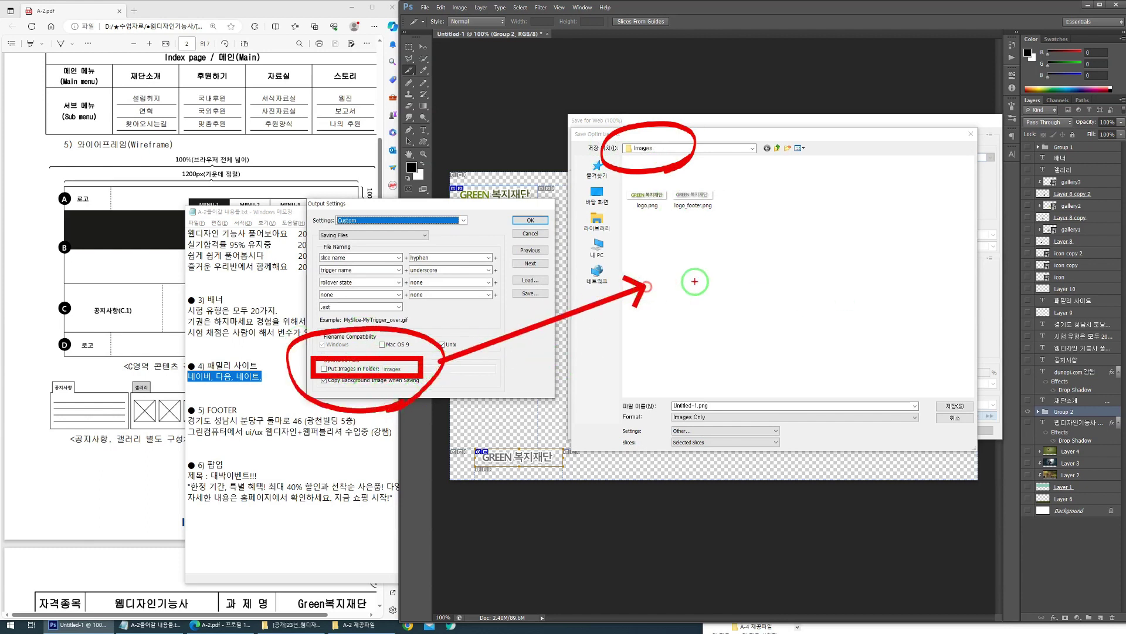
mouse_move(762, 294)
mouse_down()
mouse_move(661, 259)
mouse_move(729, 294)
mouse_move(716, 296)
mouse_up()
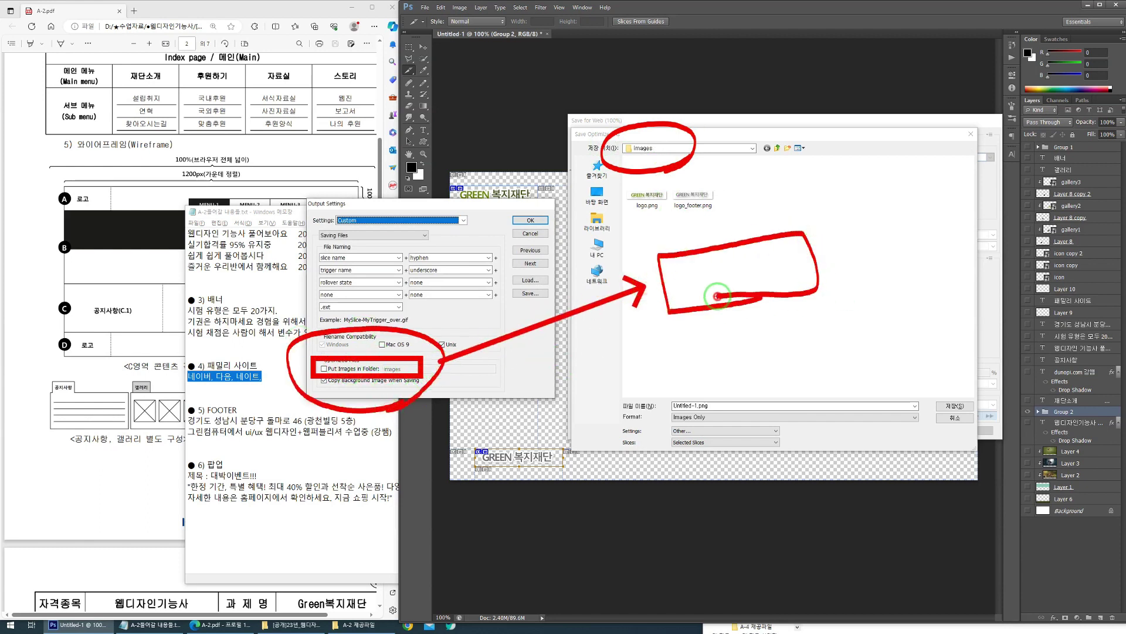
drag(776, 218, 677, 330)
drag(661, 229, 796, 312)
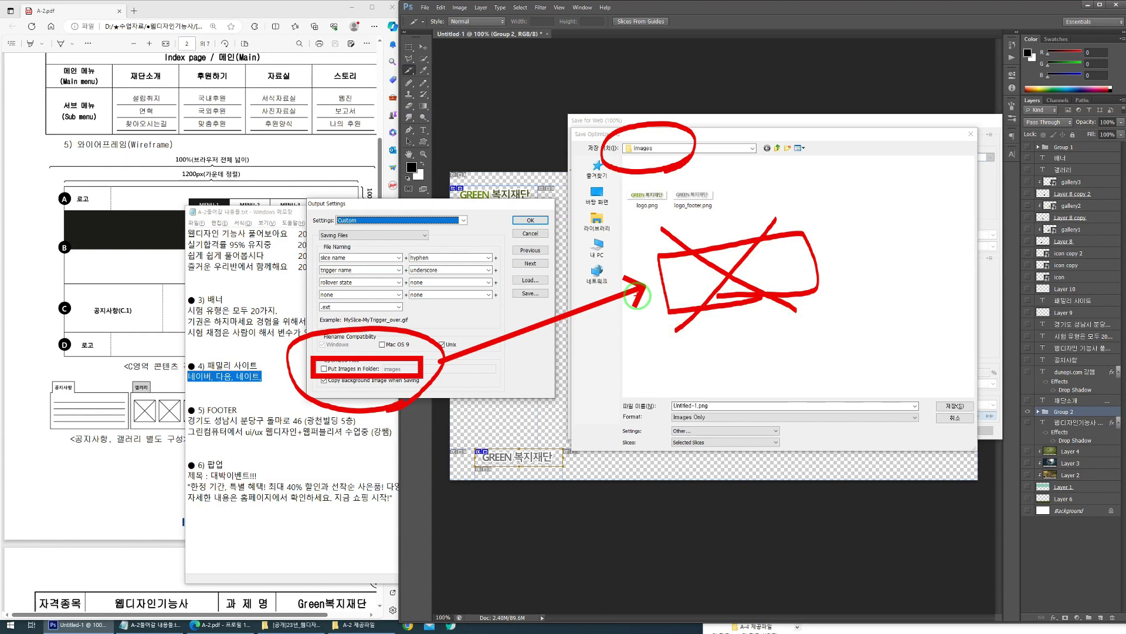
key(Escape)
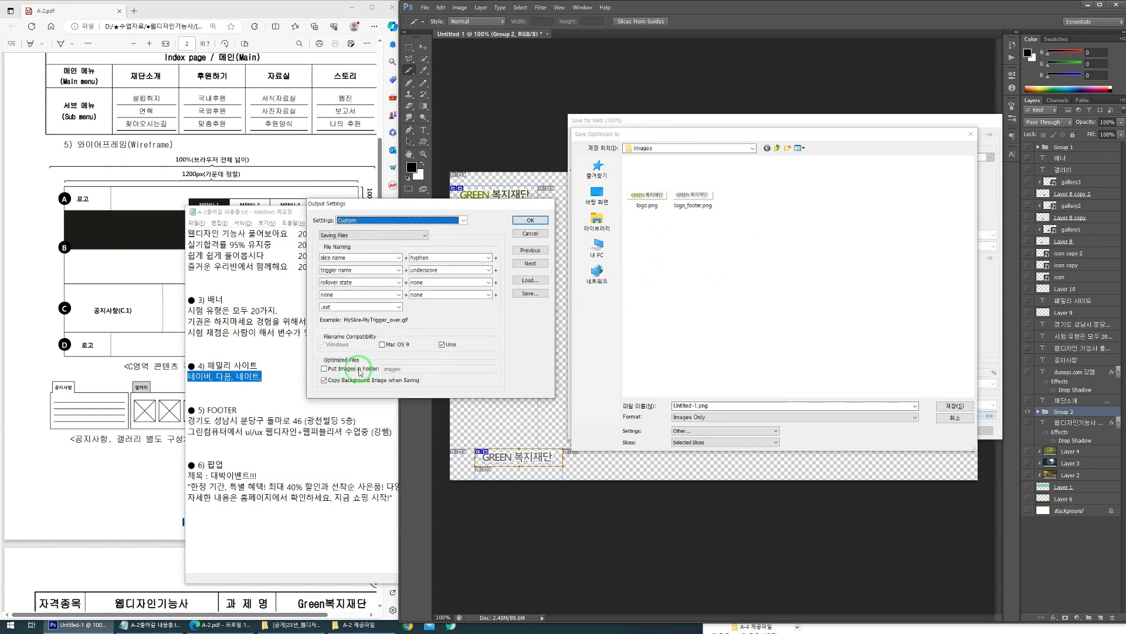
Step: Accept the output settings without an images subfolder and save the selected slices as Images Only, replacing logo.png and logo_footer.png
click(530, 220)
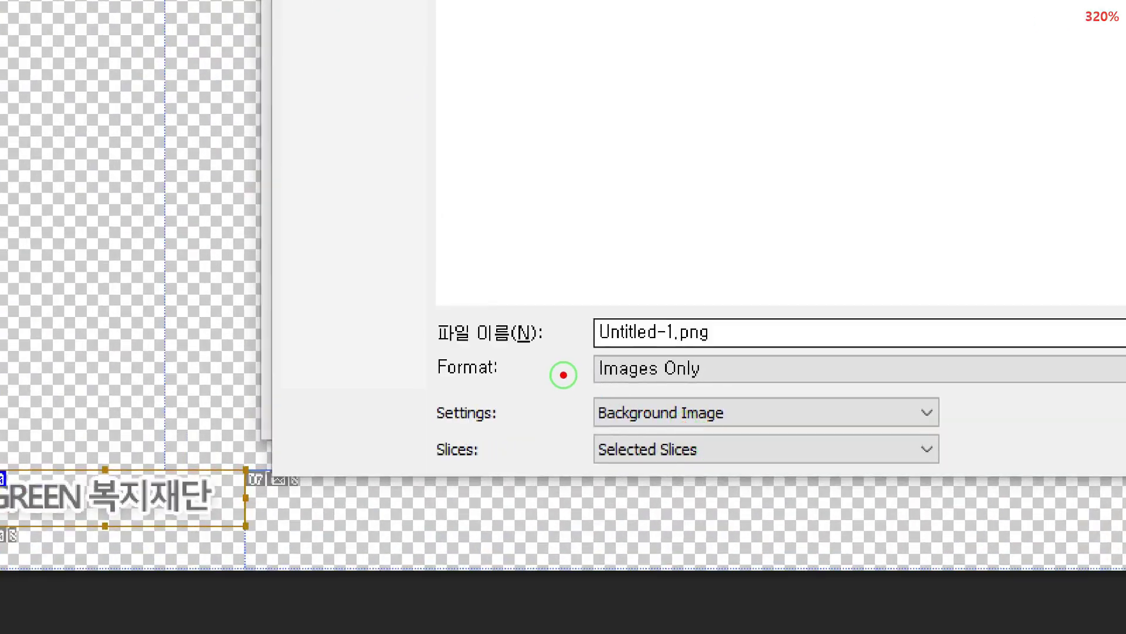
drag(589, 386, 614, 352)
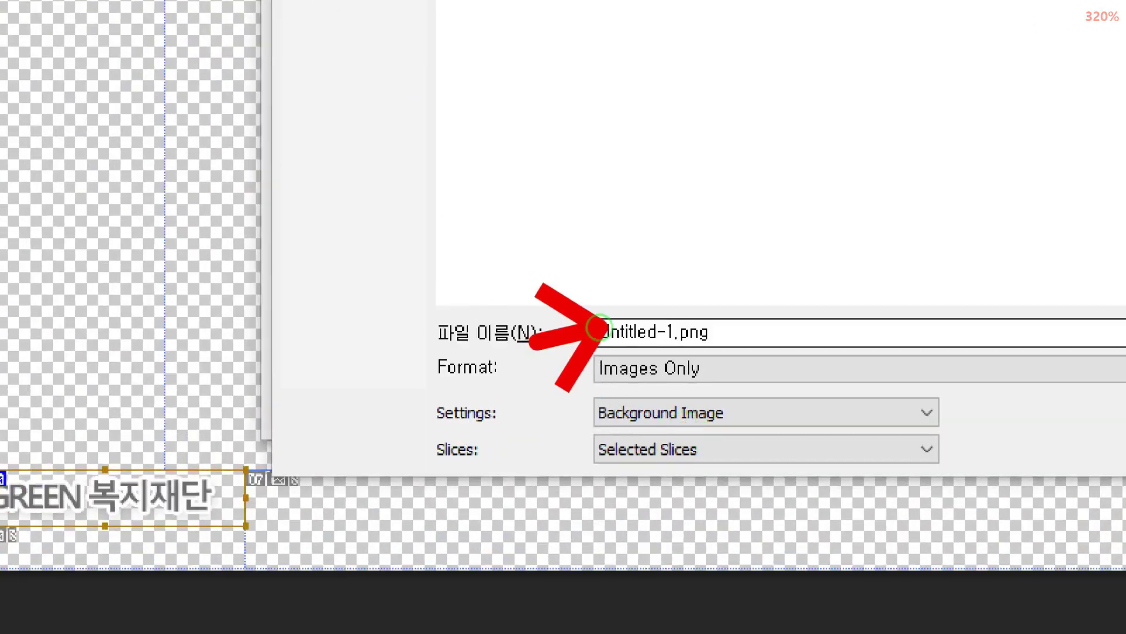
mouse_move(712, 341)
mouse_down()
mouse_move(571, 317)
mouse_move(693, 321)
mouse_up()
drag(516, 395, 593, 368)
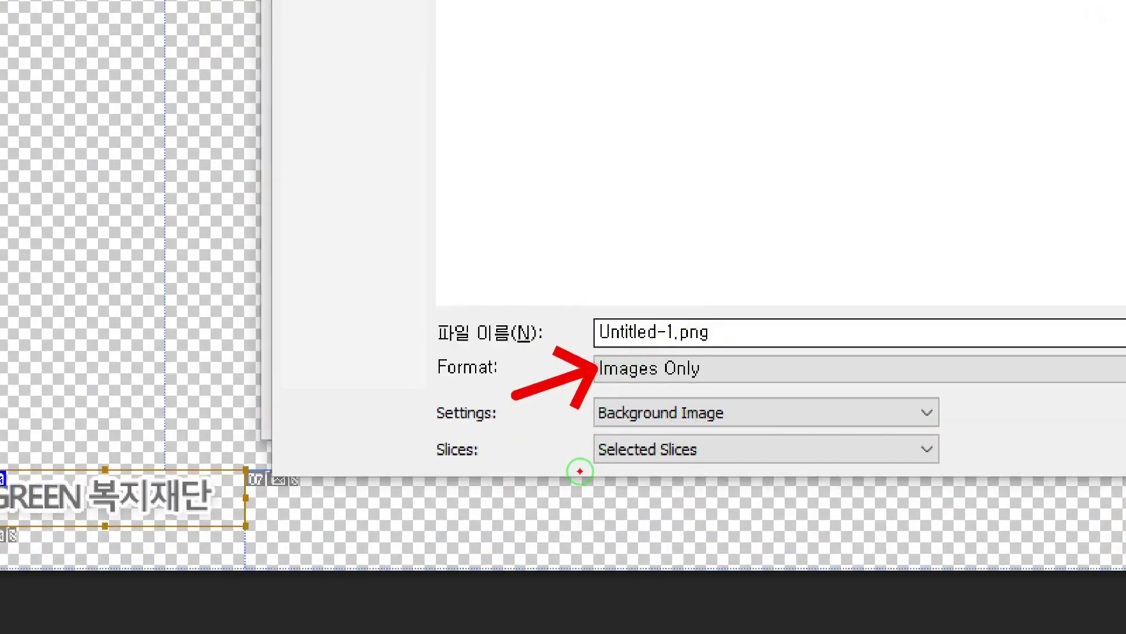
drag(526, 434, 587, 412)
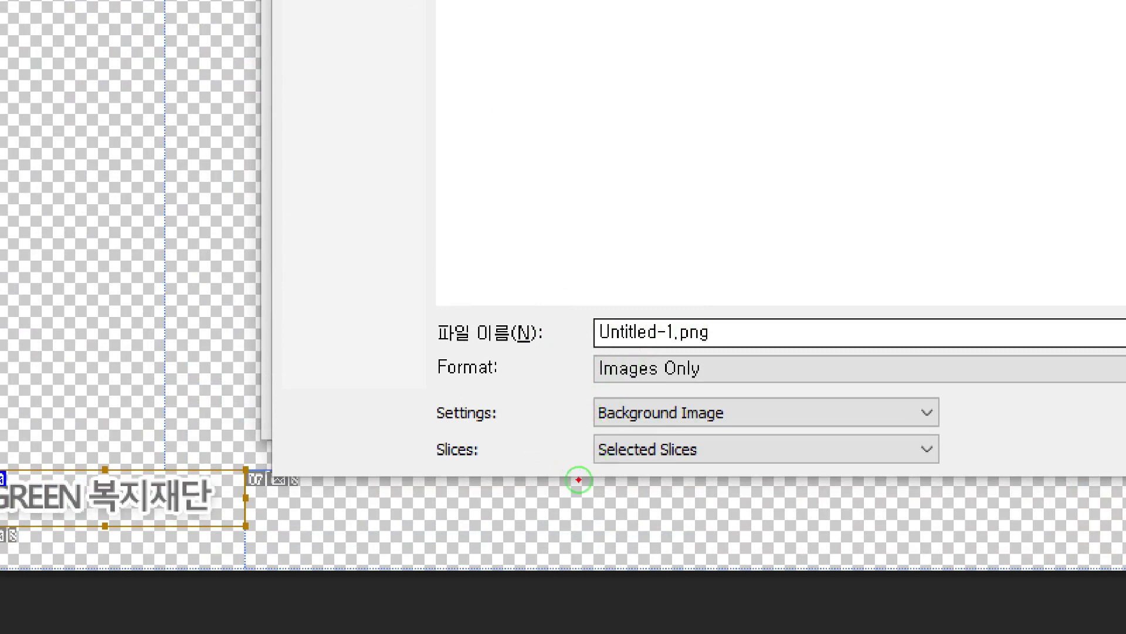
drag(532, 478, 597, 455)
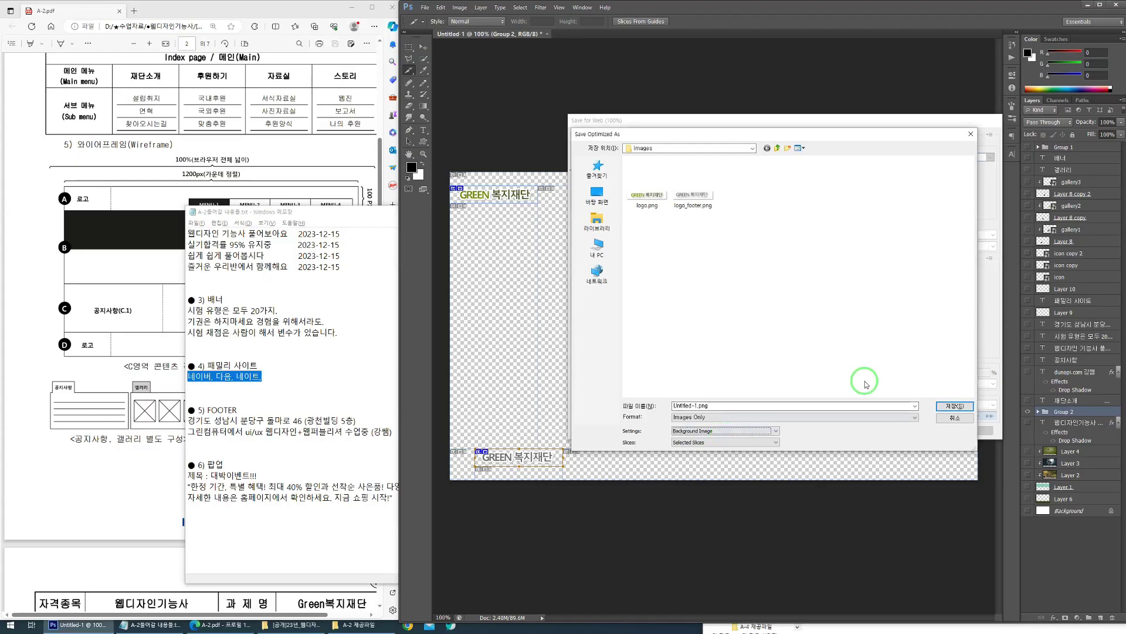
click(872, 406)
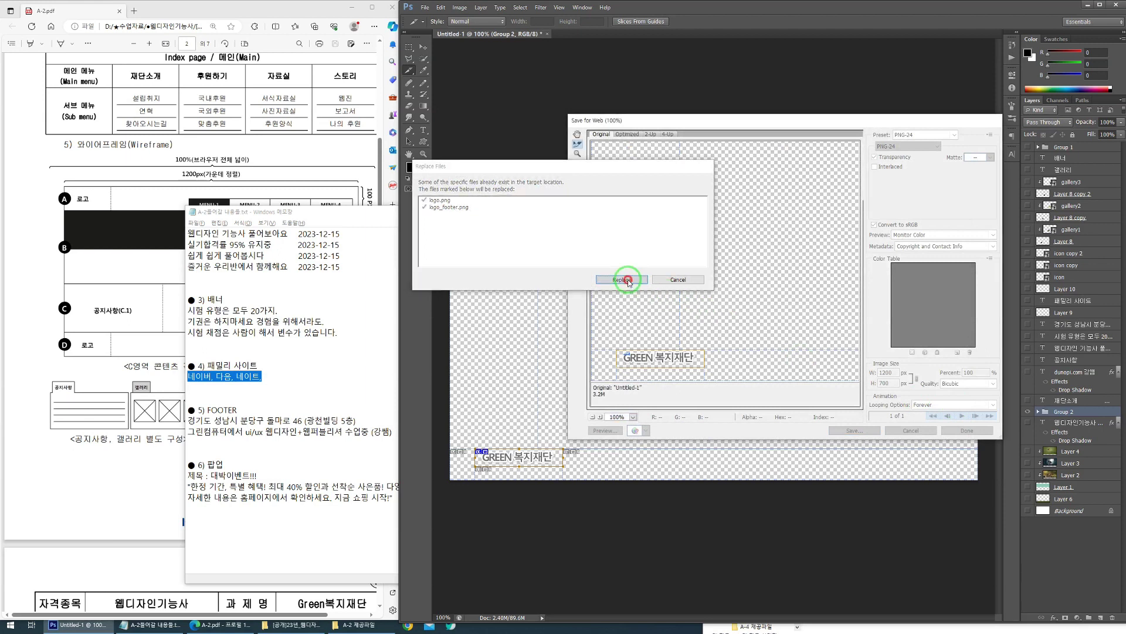
click(622, 279)
click(586, 231)
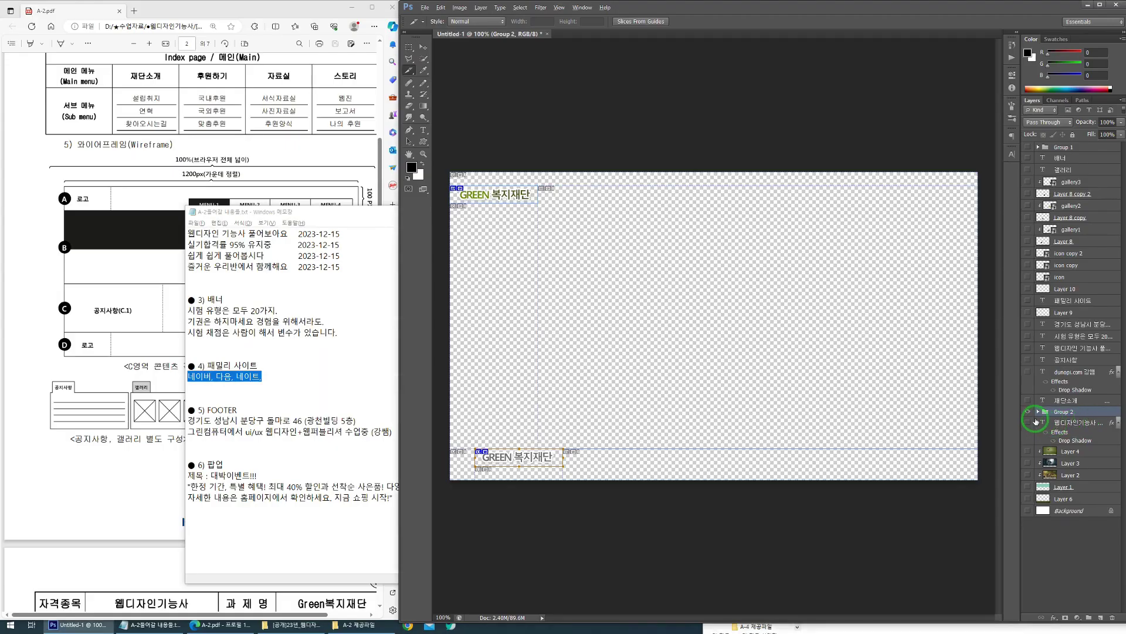
Step: Restore the visibility of the page's other layers and hide the guides and slice marks
alt+click(883, 396)
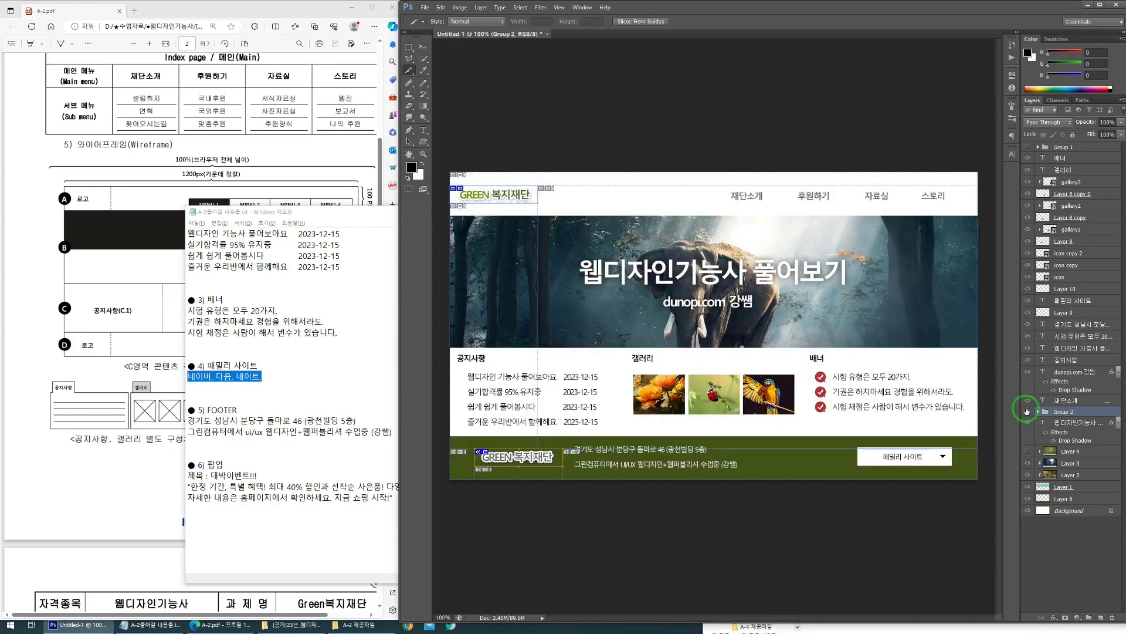
click(408, 47)
drag(610, 333, 722, 324)
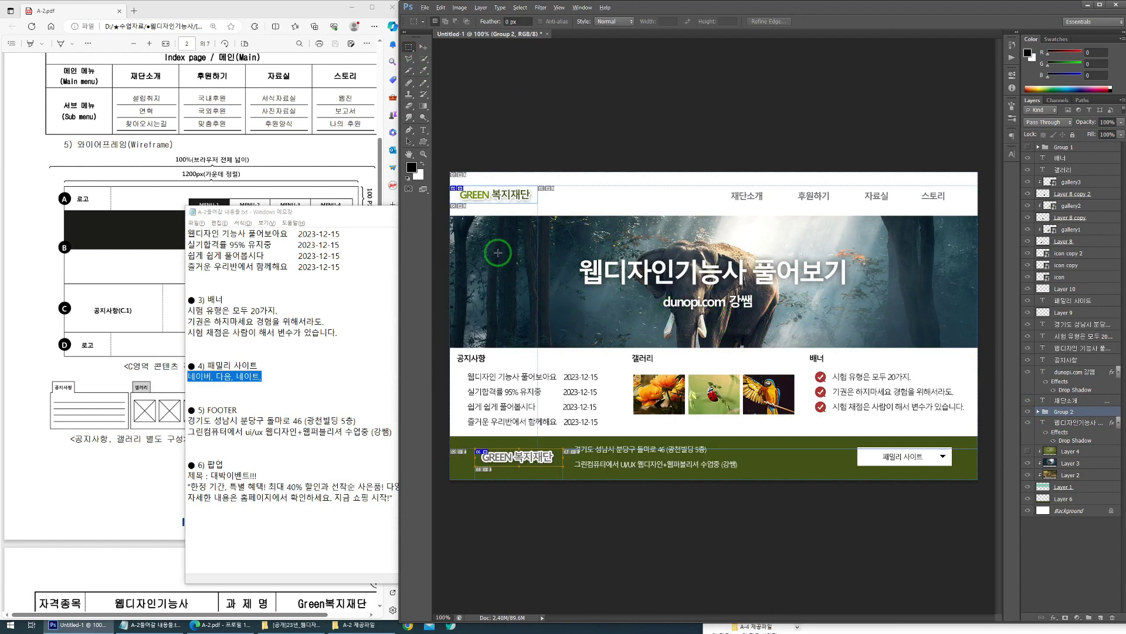
drag(455, 219, 974, 349)
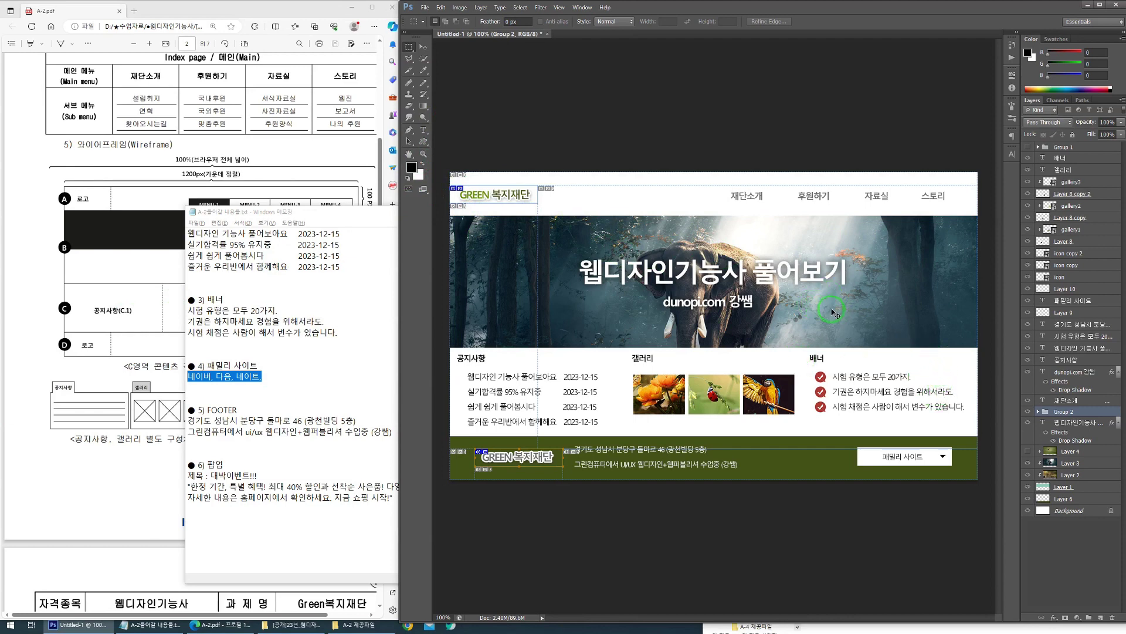
key(ctrl+semicolon)
key(ctrl+h)
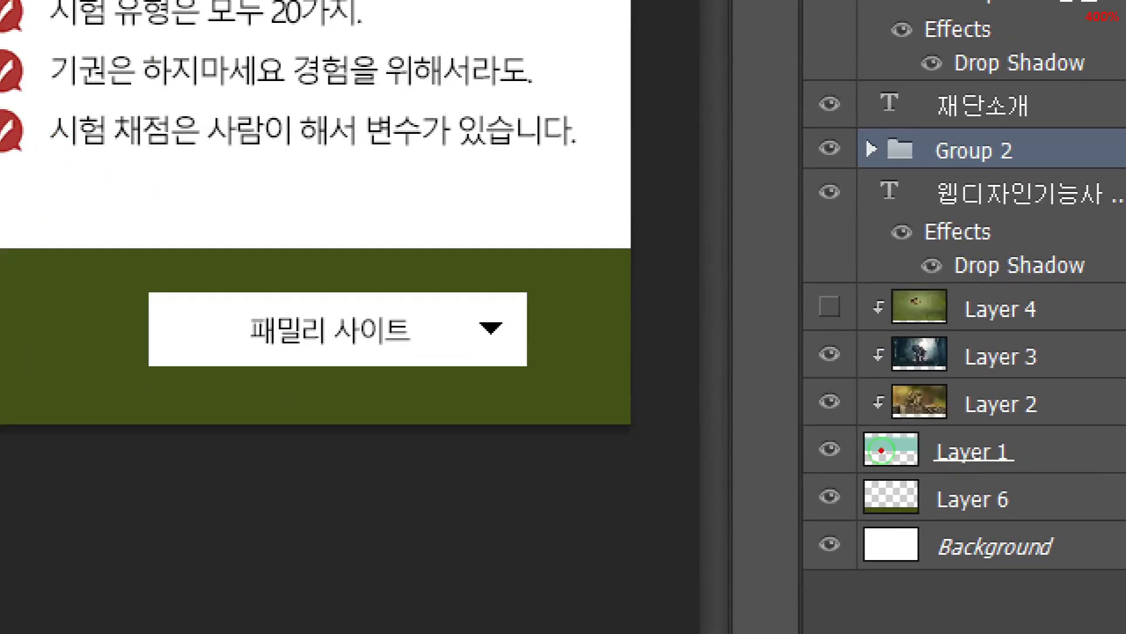
Step: Load the outline of Layer 1 as a selection around the main slide banner
ctrl+click(881, 451)
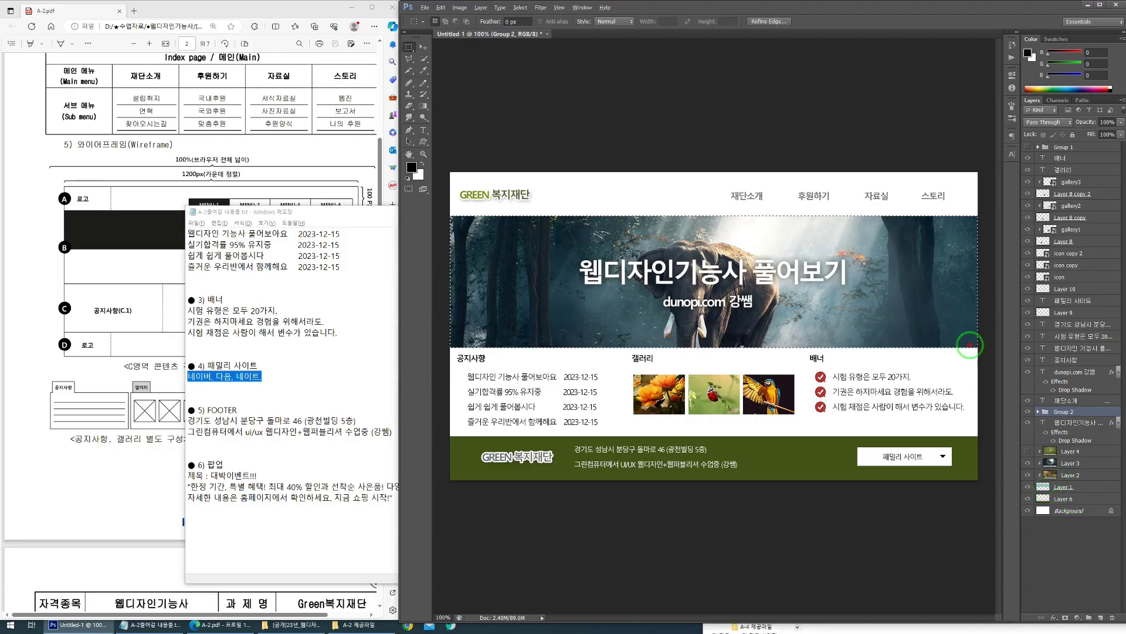
mouse_move(953, 353)
mouse_down()
mouse_move(437, 355)
mouse_move(422, 204)
mouse_move(697, 196)
mouse_move(966, 210)
mouse_up()
key(e)
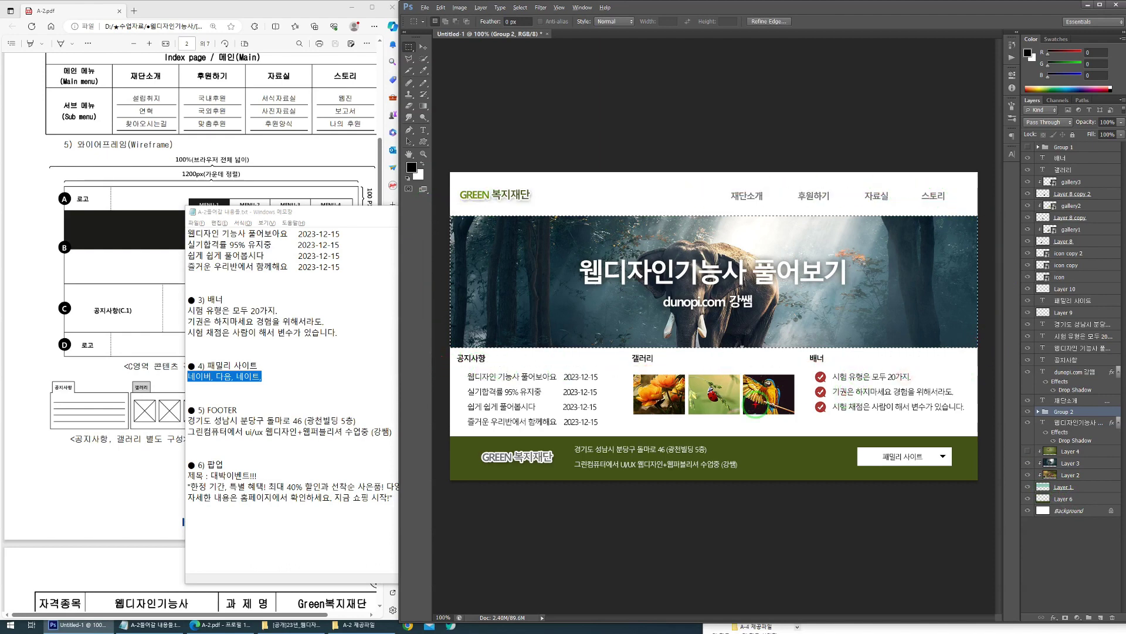
mouse_move(440, 208)
mouse_down()
mouse_move(993, 387)
mouse_move(992, 375)
mouse_up()
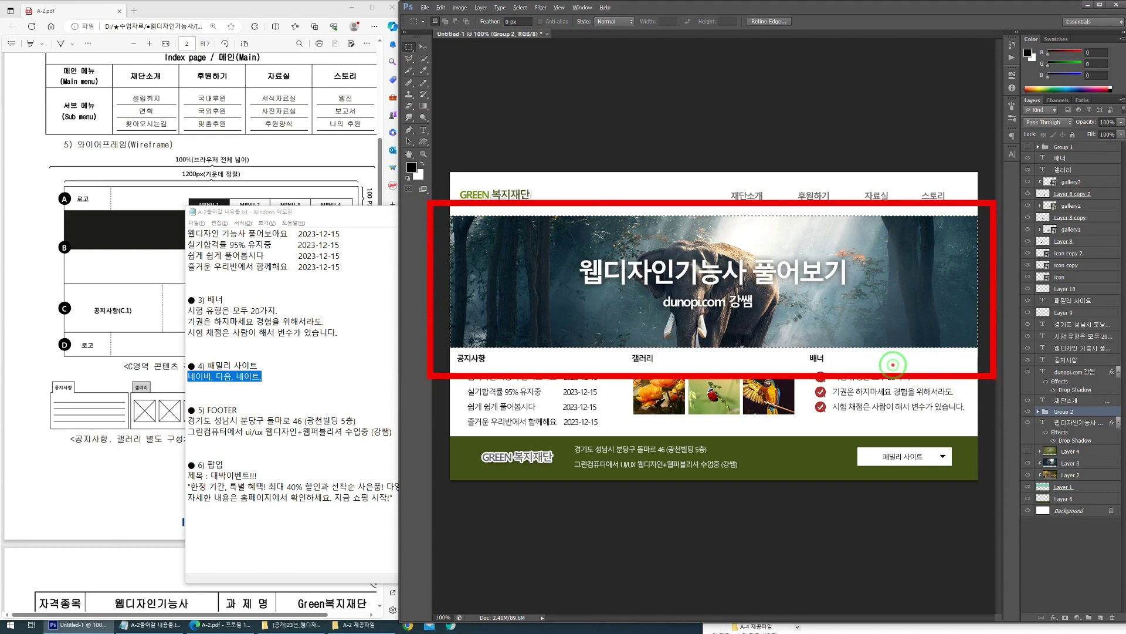
key(e)
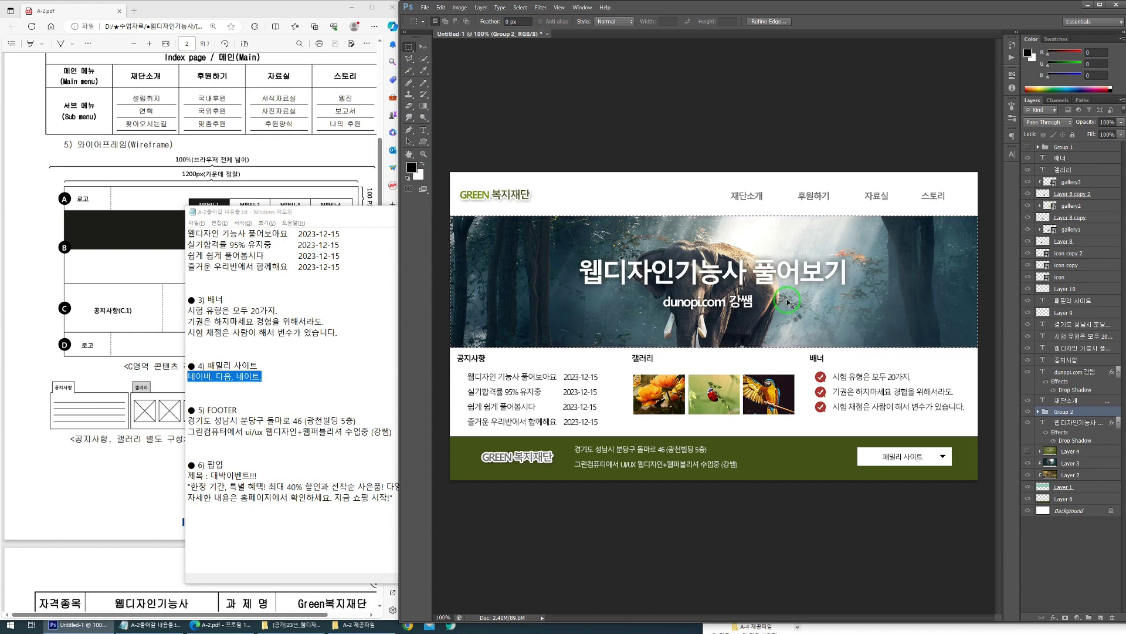
Step: Copy the selected banner merged and paste it into a new 1200 × 300 px document with a white background
key(ctrl+n)
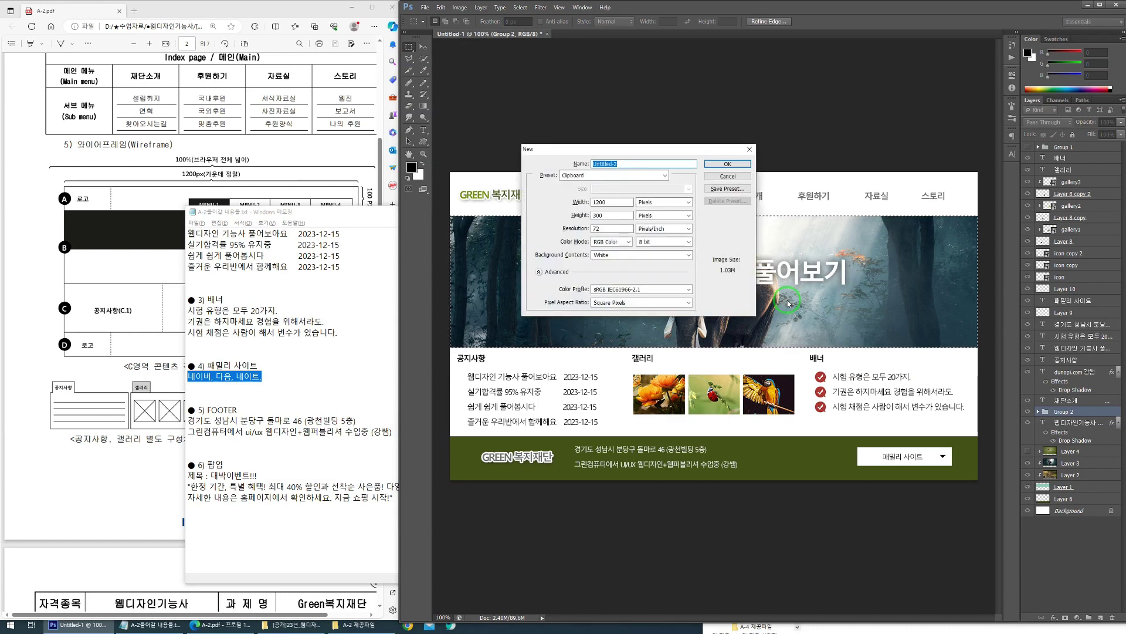
key(Return)
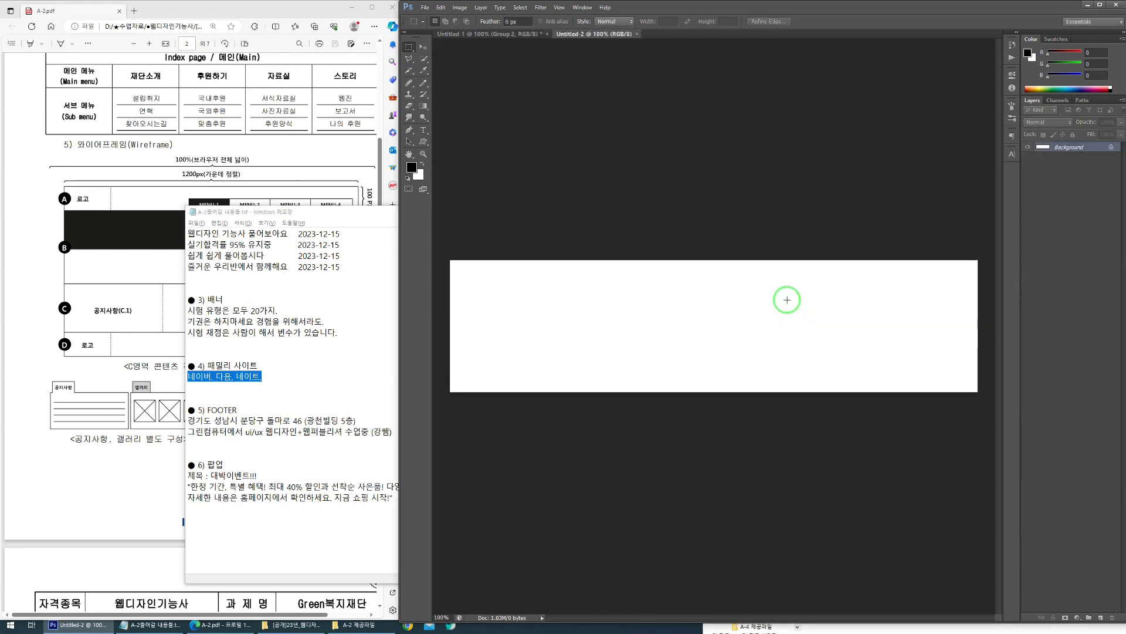
key(ctrl+v)
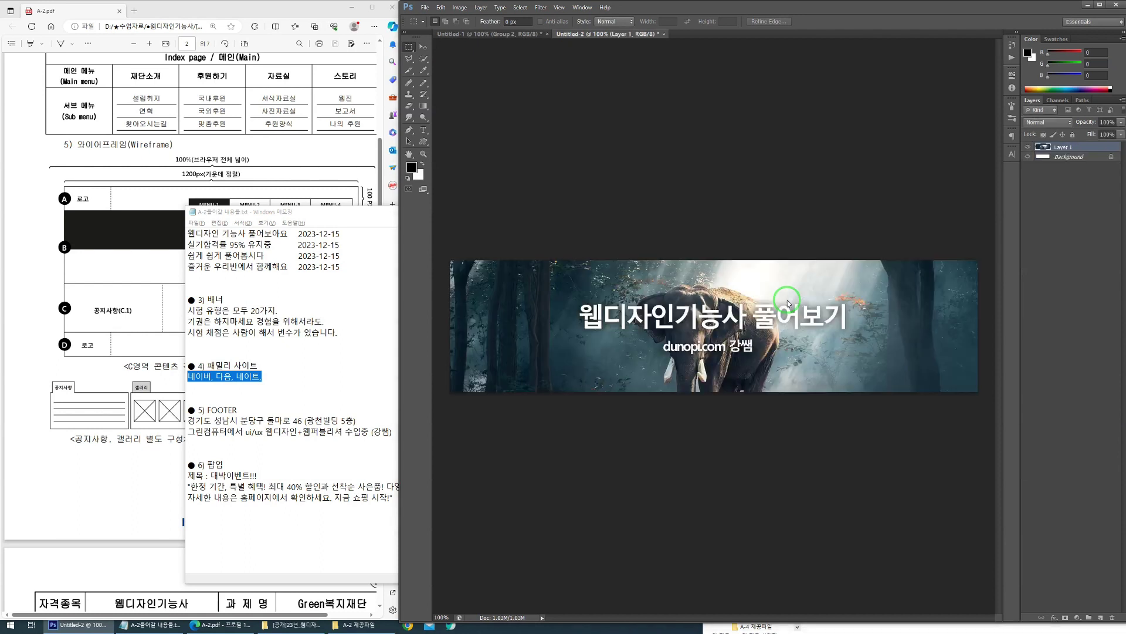
Step: Save the elephant banner in JPEG format over slide1.jpg in the images folder, at Maximum quality 12
key(ctrl+s)
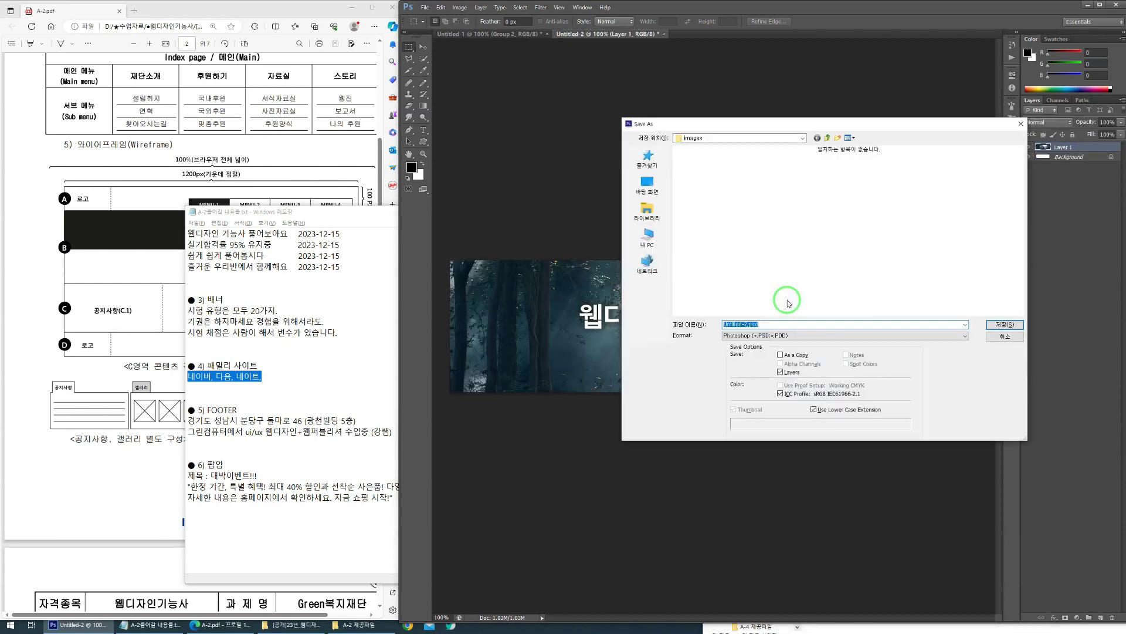
click(768, 336)
click(745, 385)
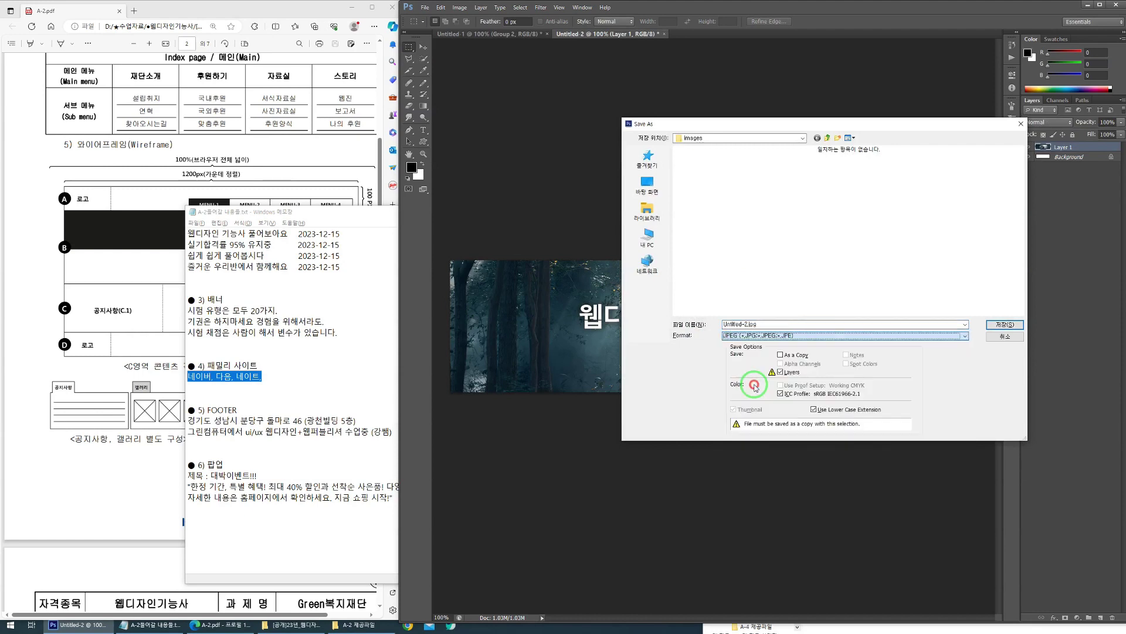
double_click(751, 324)
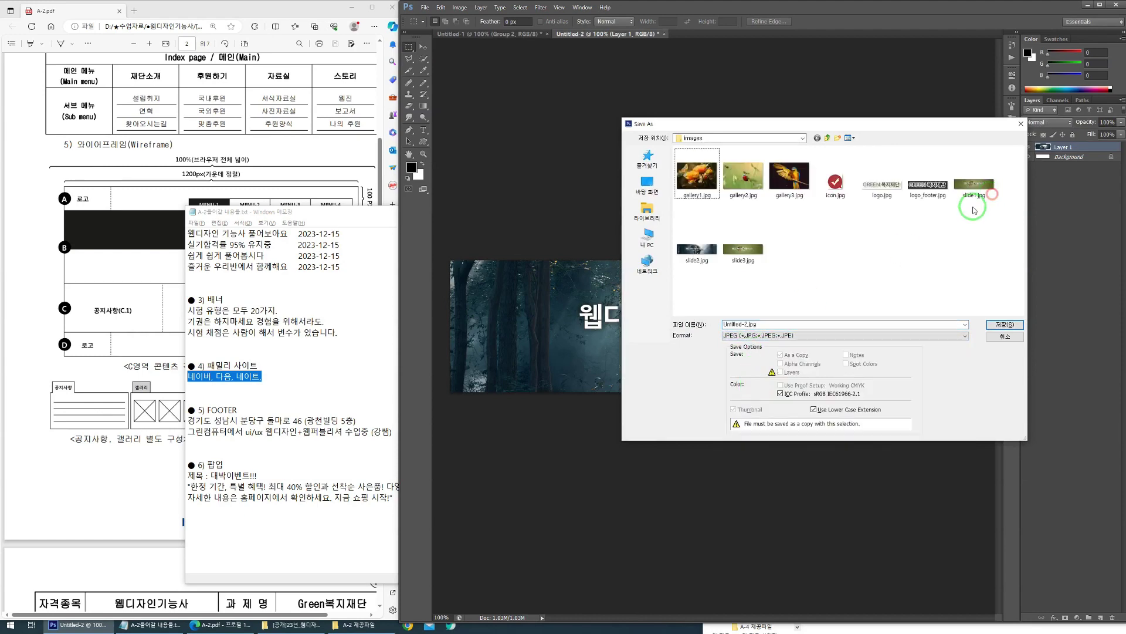
click(974, 185)
click(724, 327)
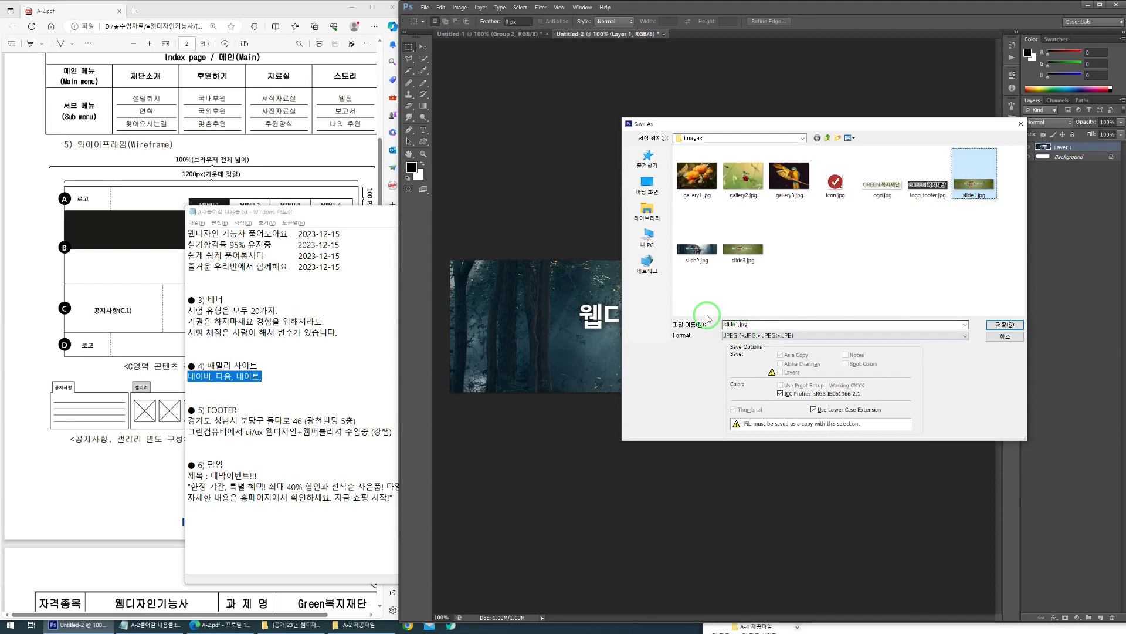
click(1005, 324)
click(750, 228)
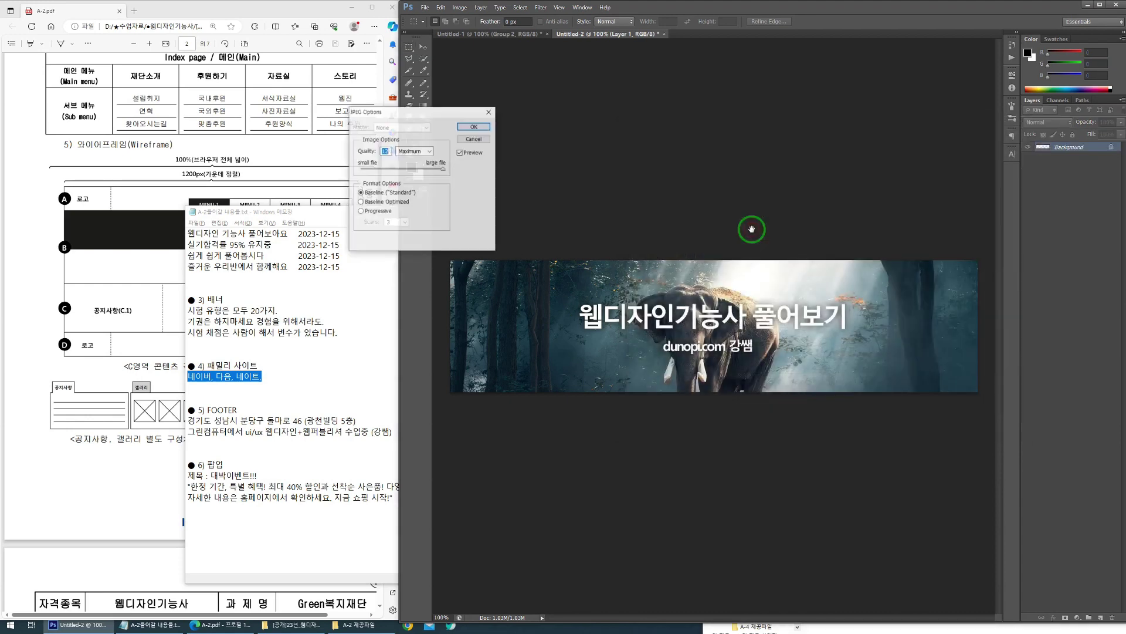
click(483, 128)
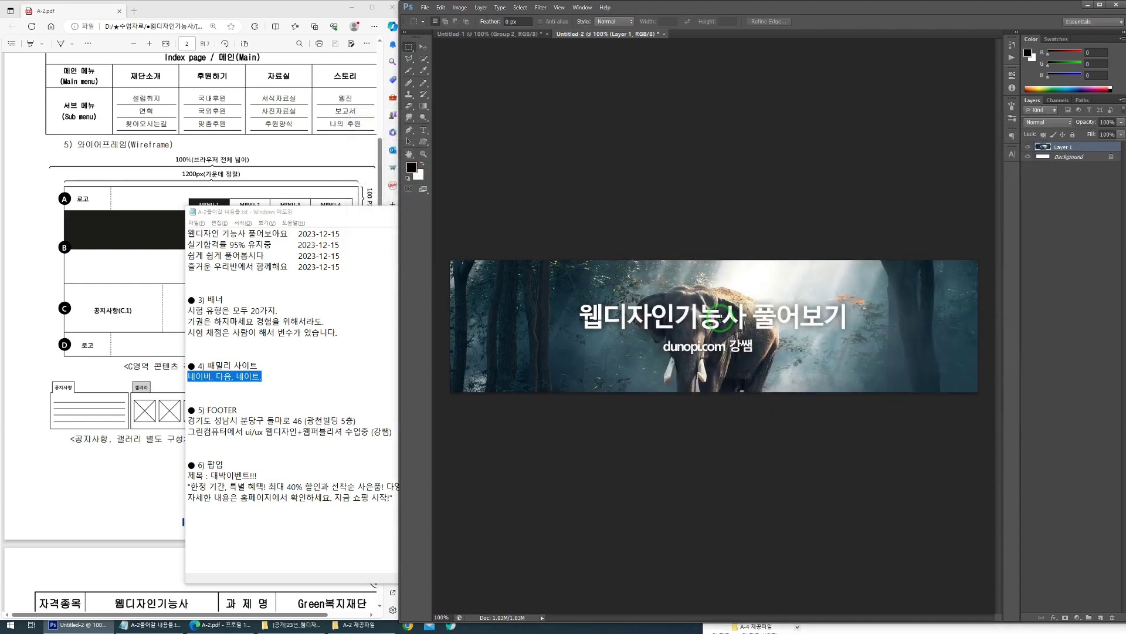
Step: Close the elephant banner document without saving its changes
click(708, 246)
key(ctrl+w)
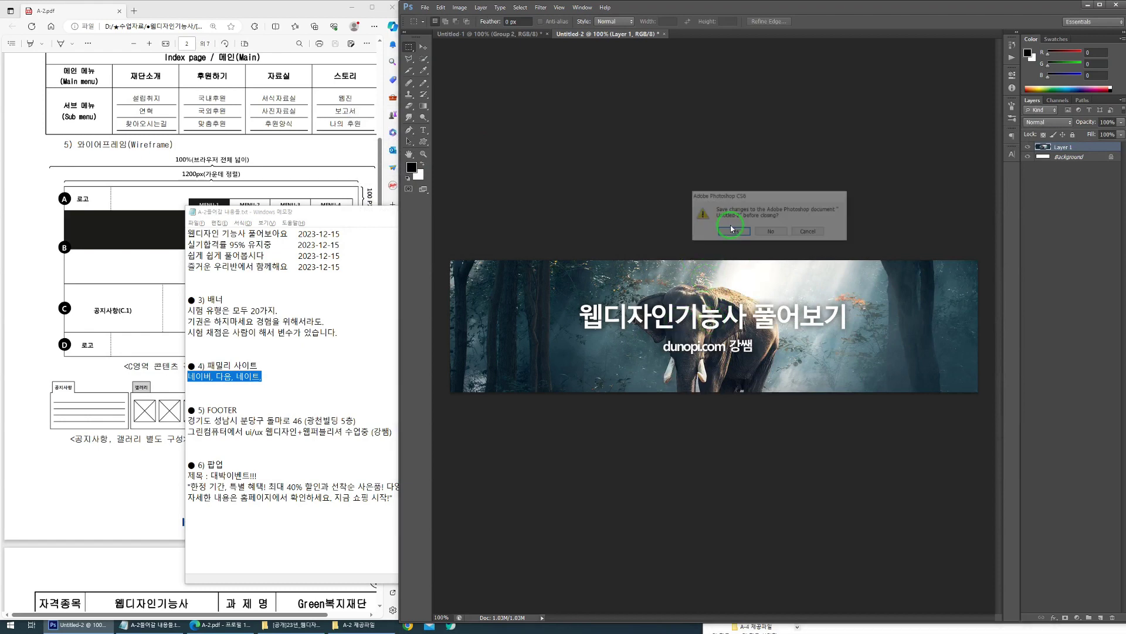
click(770, 234)
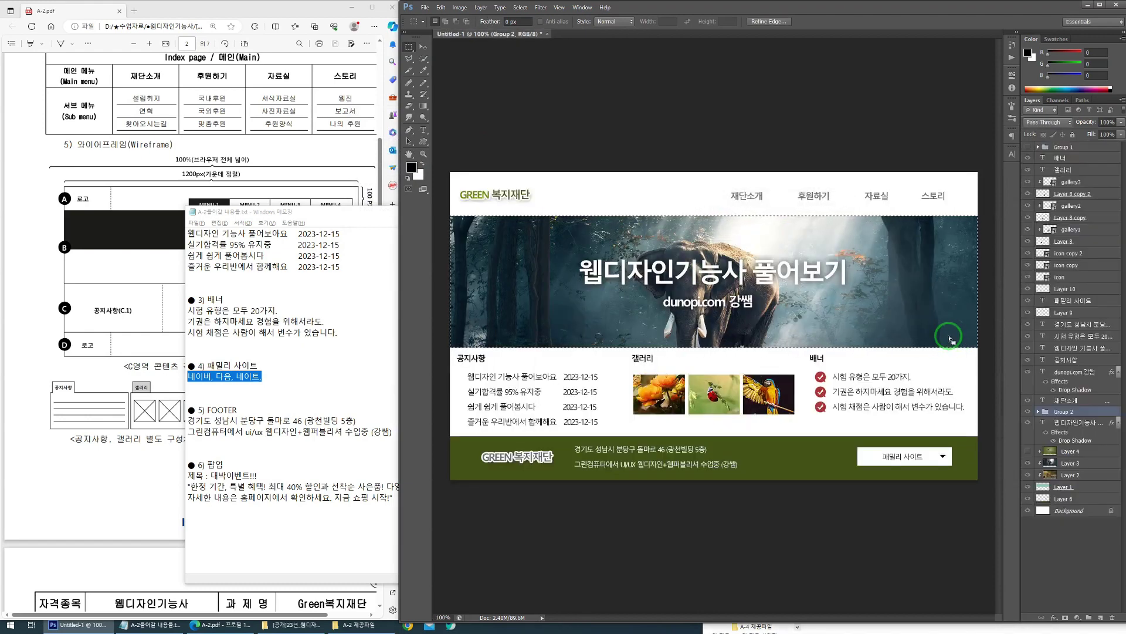
Step: Show the butterfly image on Layer 4, copy the selected banner merged, and paste it into a new 1200 × 300 px document
click(1027, 451)
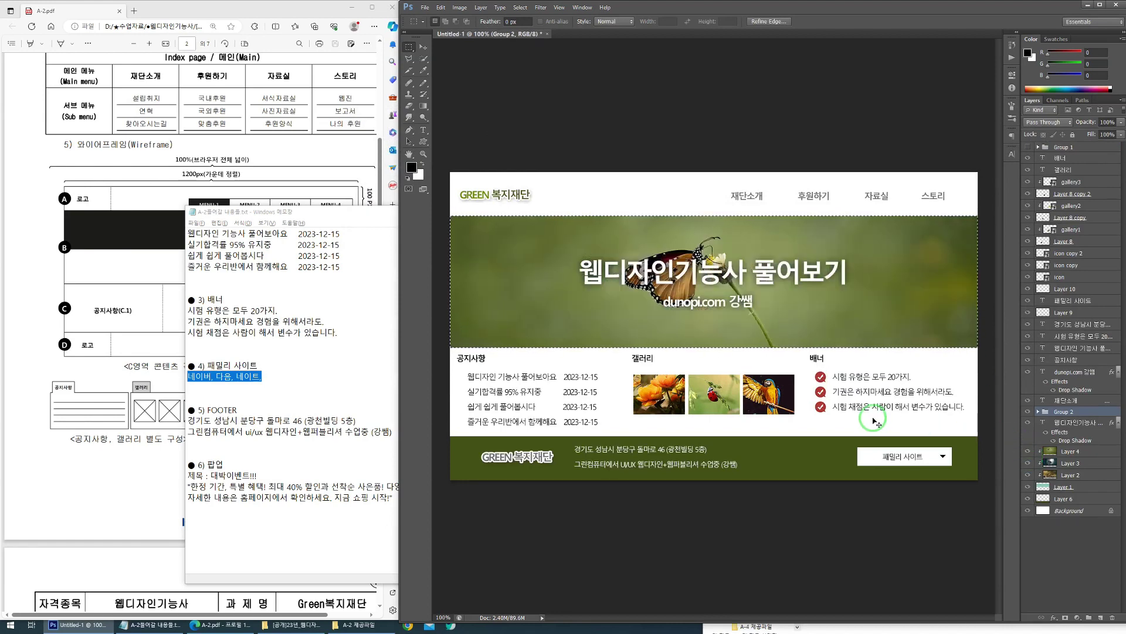
key(ctrl+shift+c)
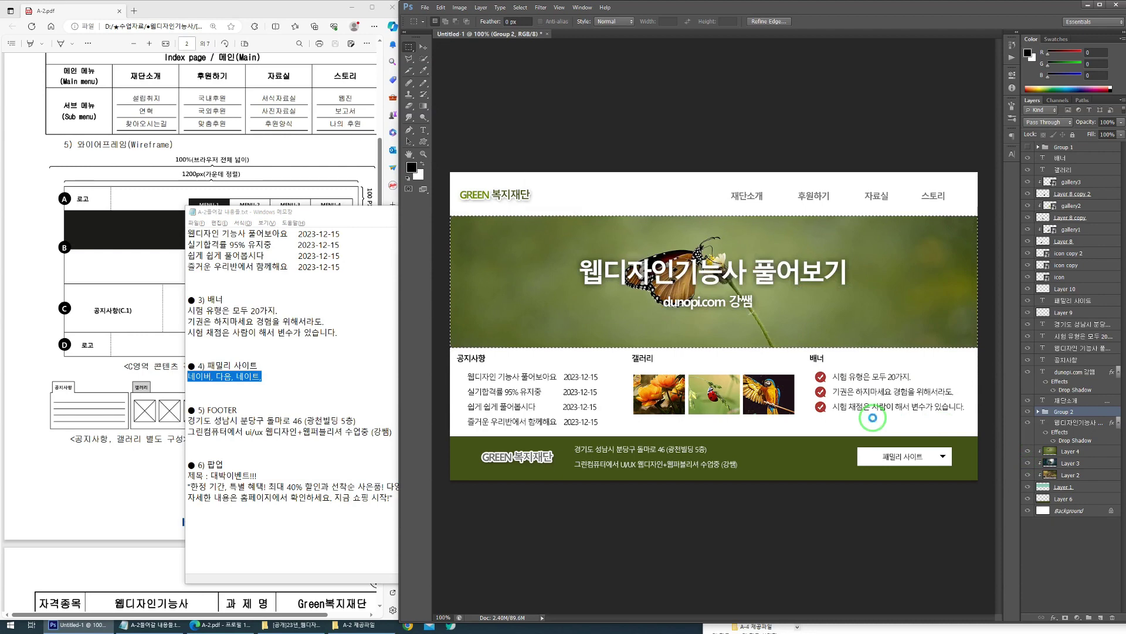
key(ctrl+n)
key(Return)
key(ctrl+v)
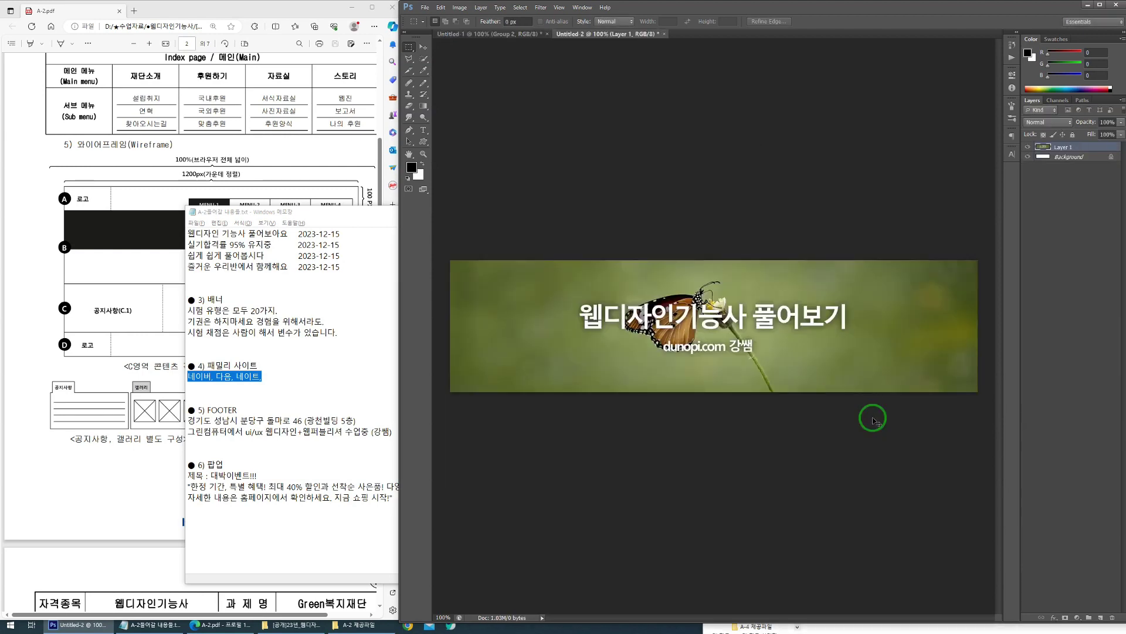
Step: Save the butterfly banner as a Maximum-quality JPEG over slide2.jpg and close its document without saving changes
key(ctrl+shift+s)
click(749, 337)
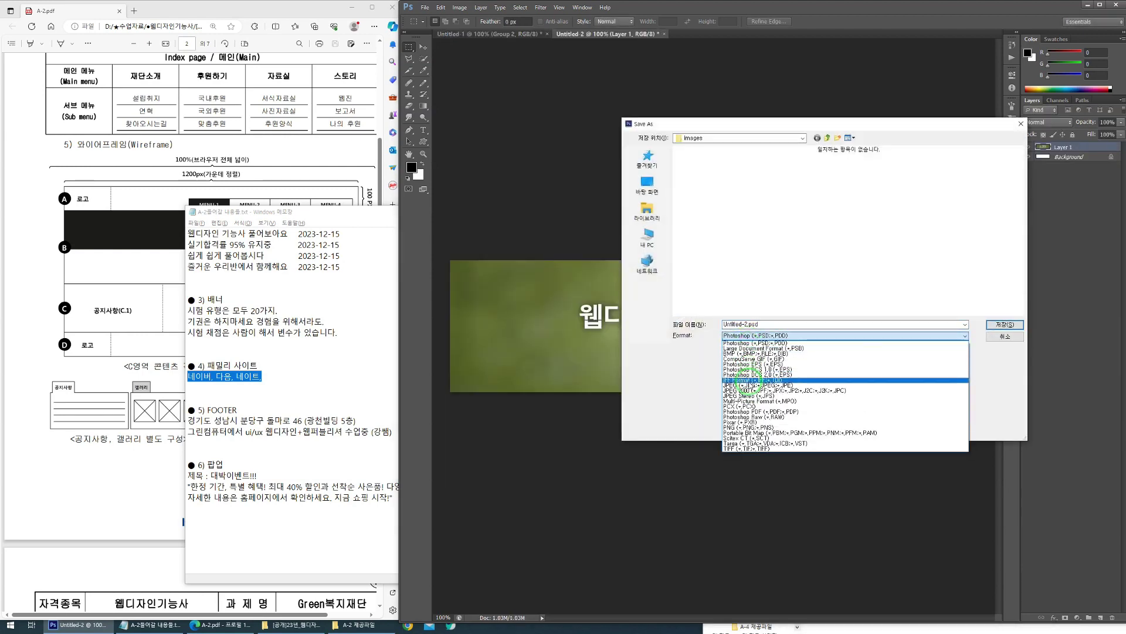
click(748, 385)
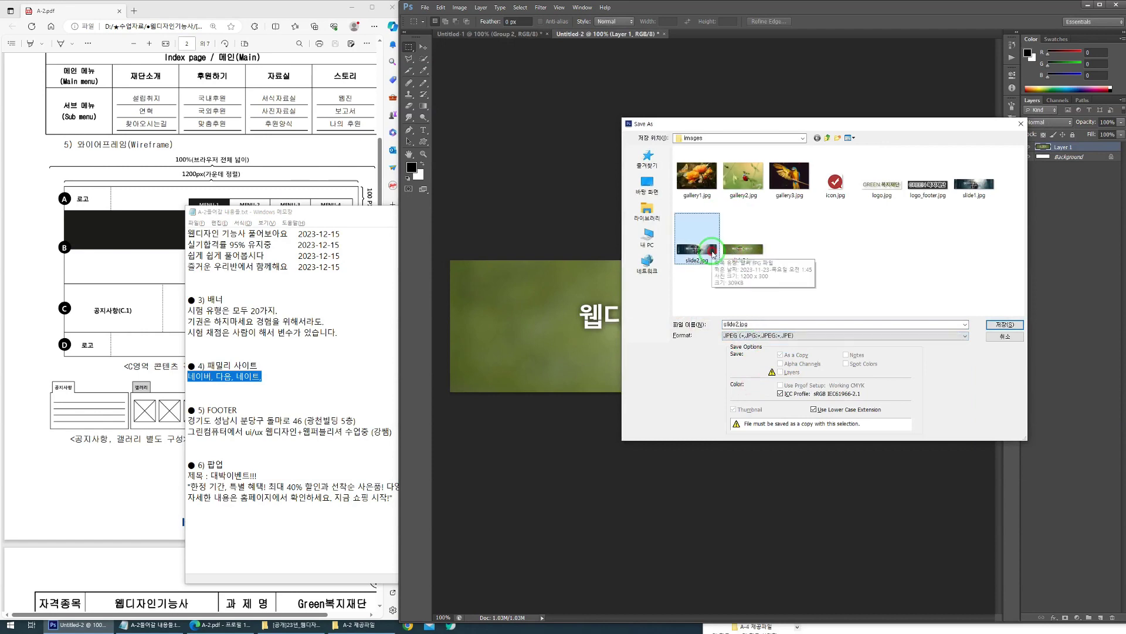
click(1005, 324)
click(755, 234)
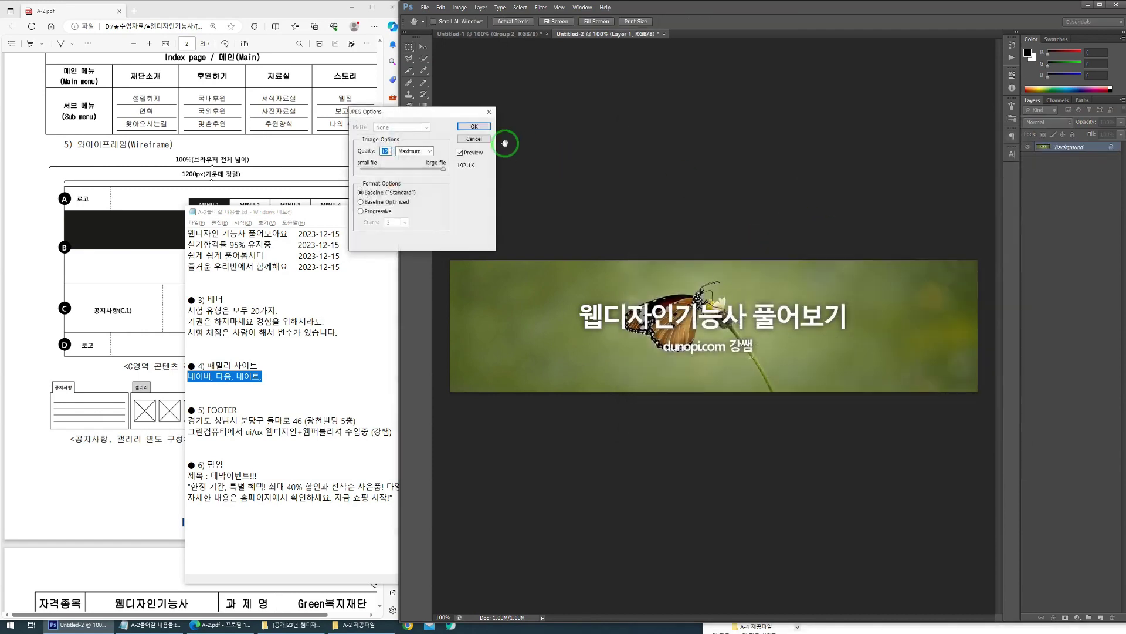
click(473, 127)
key(ctrl+w)
click(761, 233)
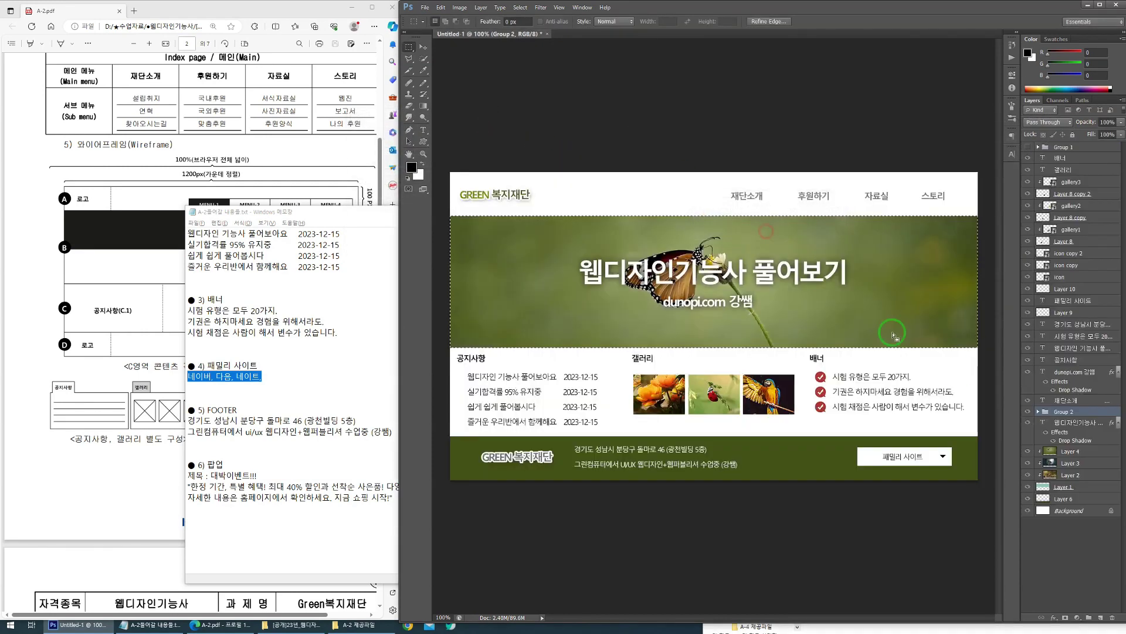
Step: Hide Layer 4 and Layer 3, copy the squirrel banner merged, and paste it into a new 1200 × 300 px document with a white background
click(1028, 463)
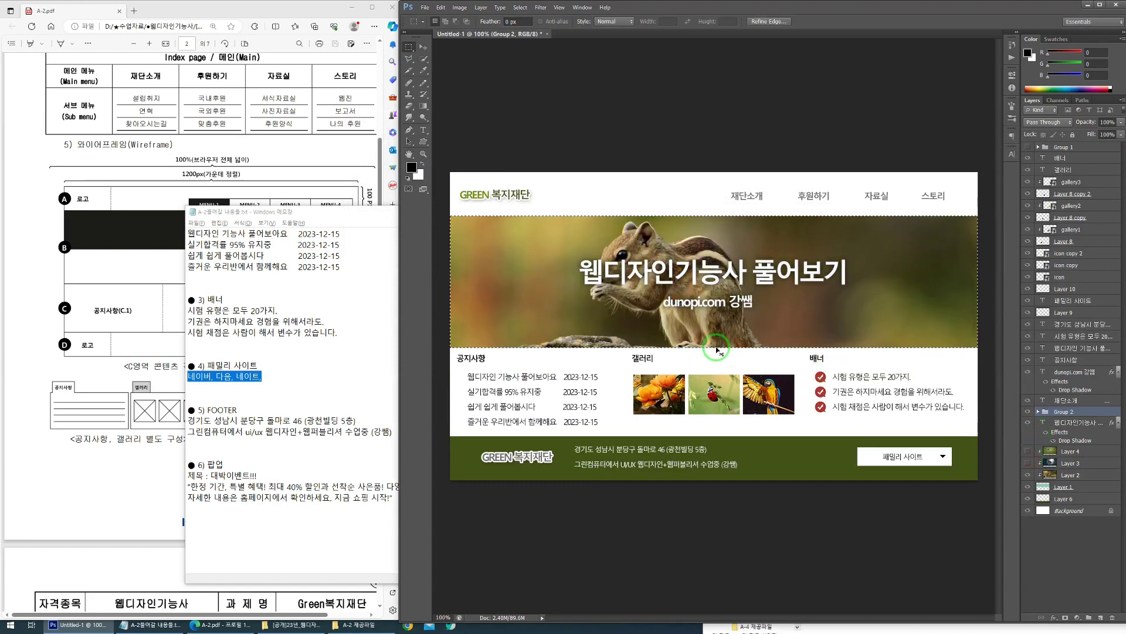
key(ctrl+c)
key(ctrl+n)
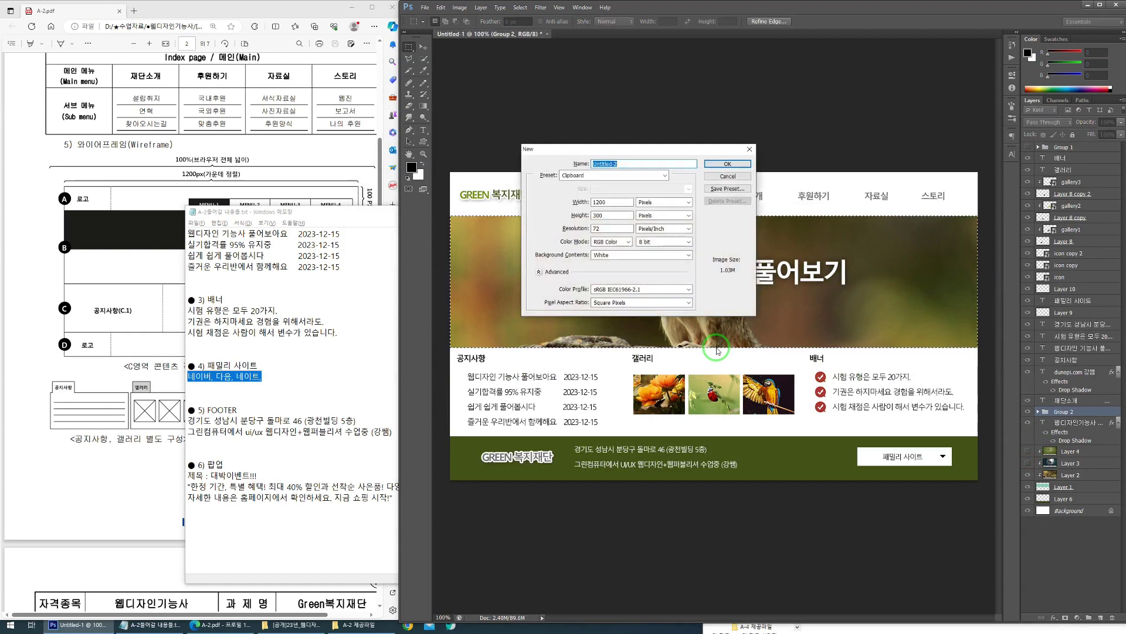
key(Return)
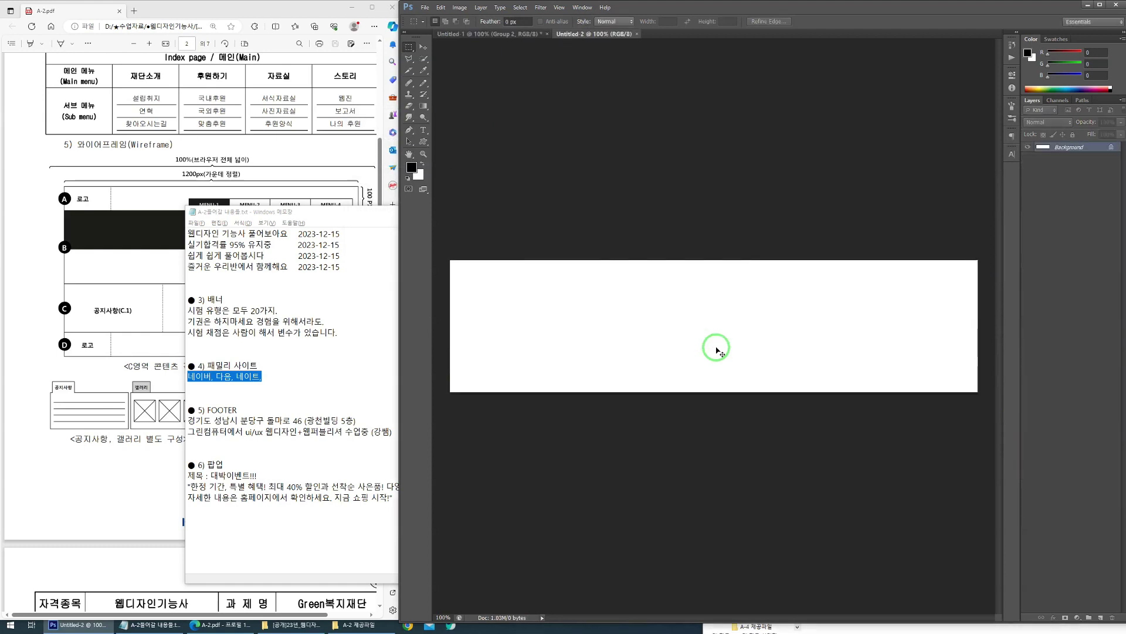
key(ctrl+v)
Step: Save the squirrel banner in JPEG format over slide3.jpg, at Maximum quality 12
key(ctrl+shift+s)
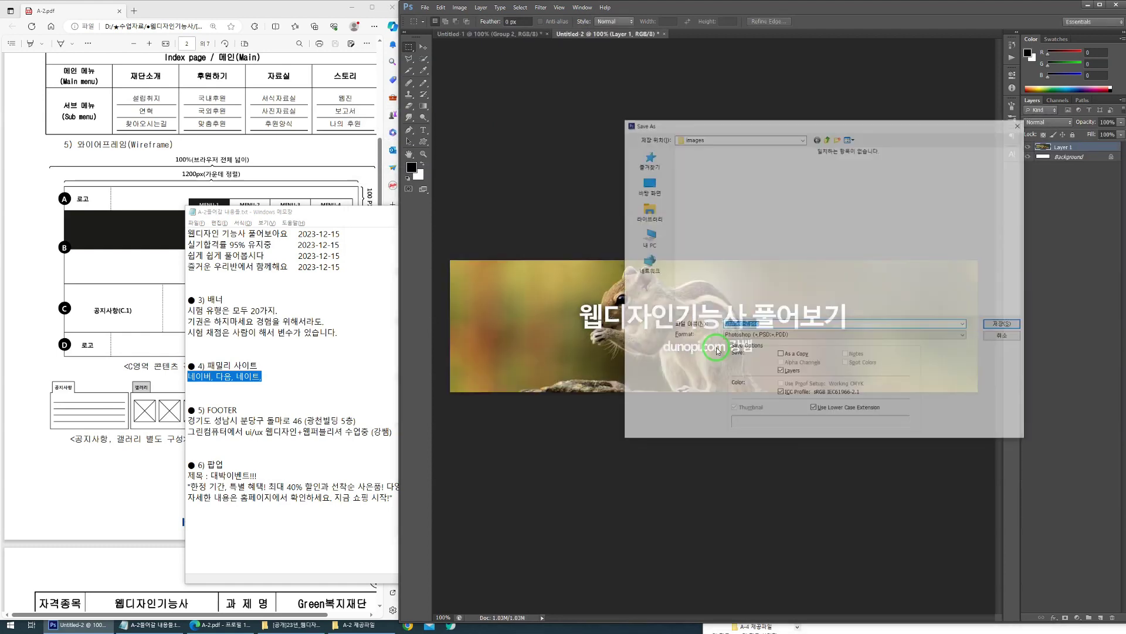
click(733, 336)
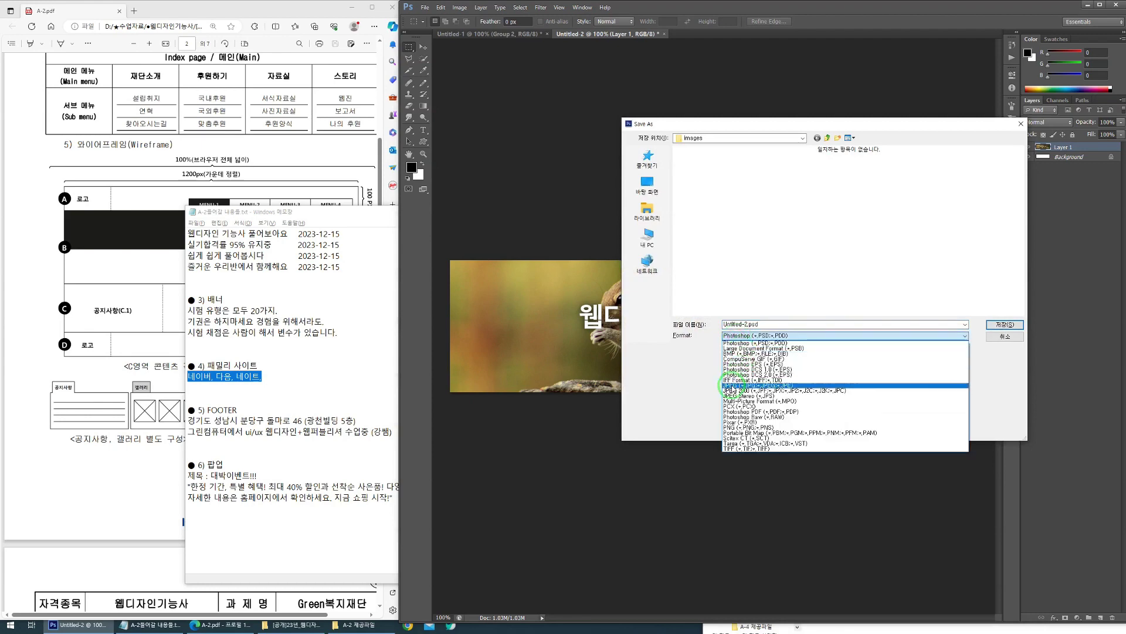
click(744, 385)
click(743, 250)
click(744, 325)
click(1004, 325)
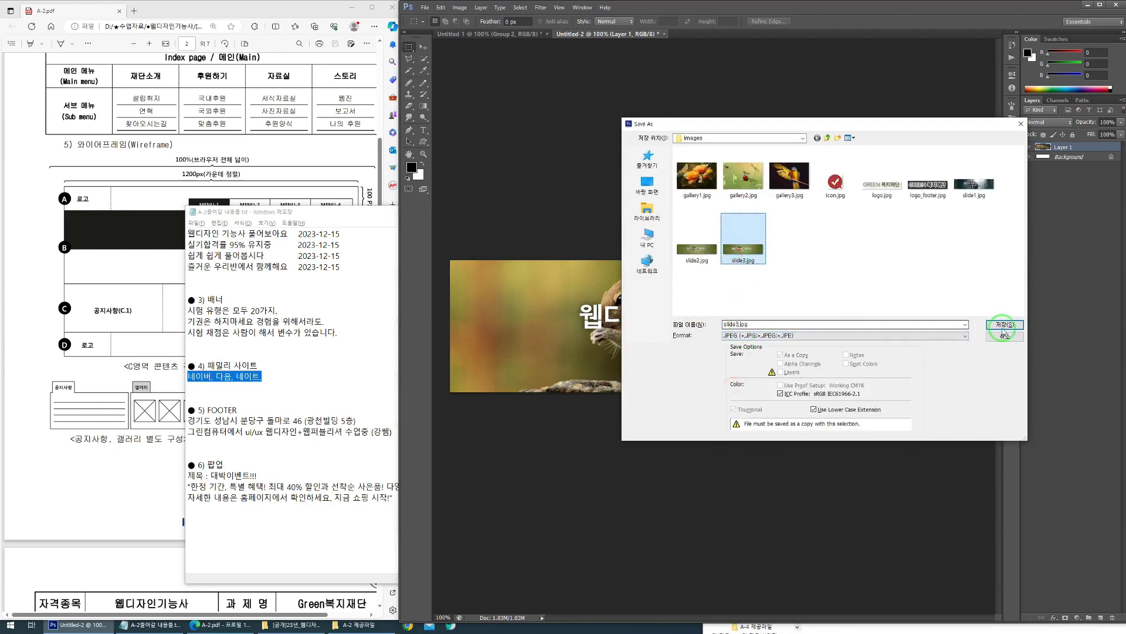
click(778, 234)
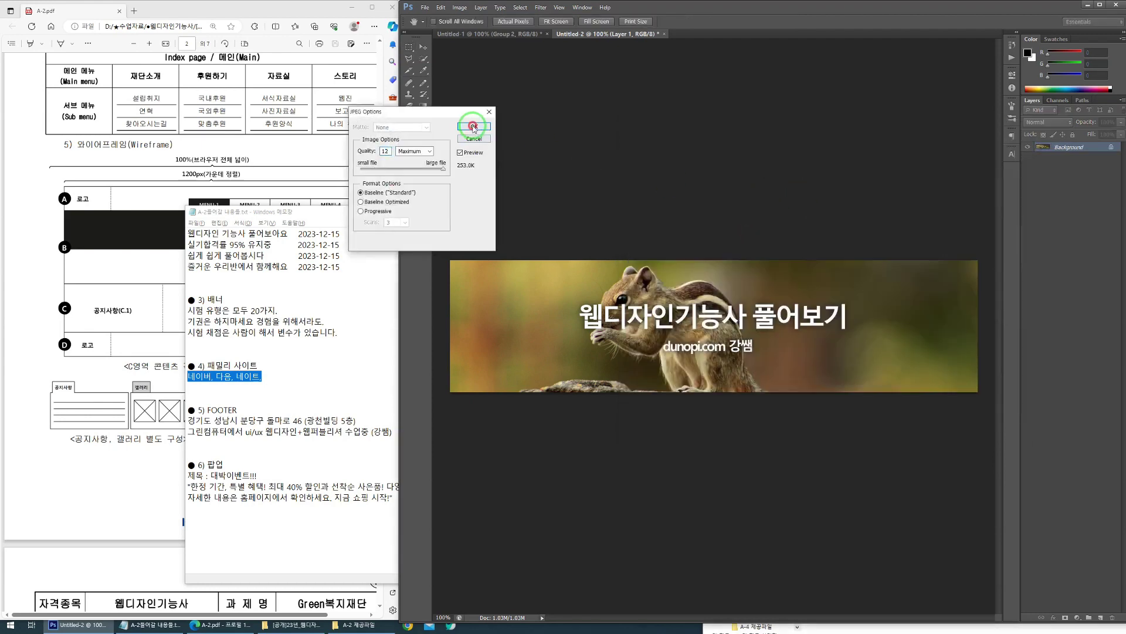
click(474, 127)
Step: Return to the page mockup document and clear the selection around the main banner
click(478, 33)
mouse_move(549, 207)
mouse_down()
mouse_move(515, 176)
mouse_move(516, 217)
mouse_up()
drag(467, 476, 472, 433)
mouse_move(529, 236)
mouse_down()
mouse_move(522, 223)
mouse_move(510, 244)
mouse_up()
mouse_move(669, 251)
mouse_down()
mouse_move(588, 347)
mouse_move(614, 268)
mouse_up()
key(Escape)
key(ctrl+d)
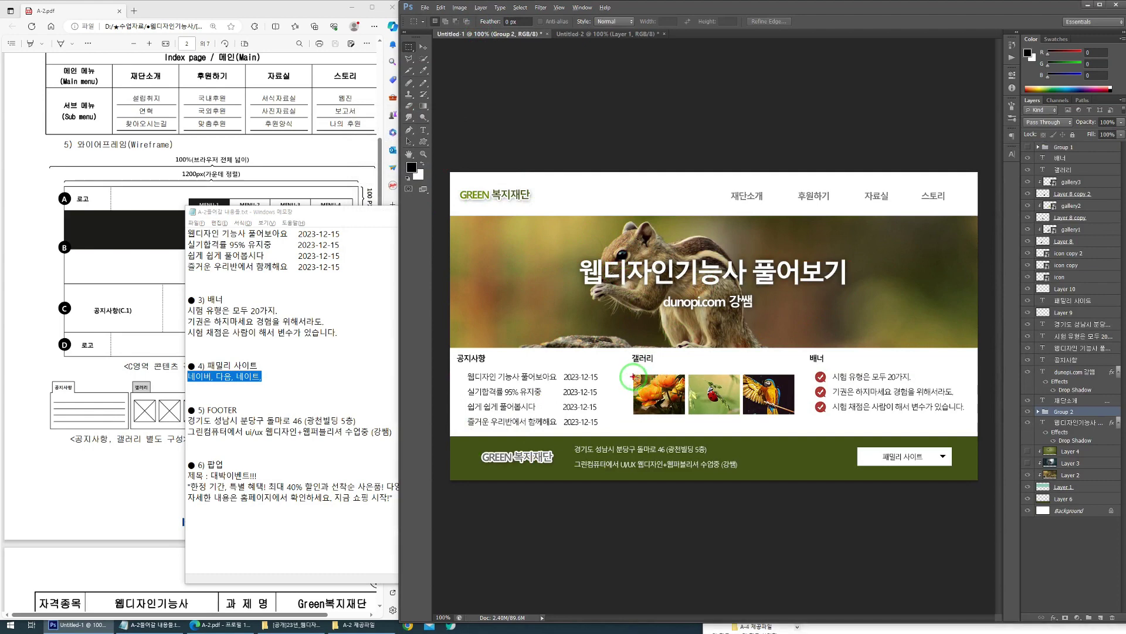
drag(632, 369, 805, 422)
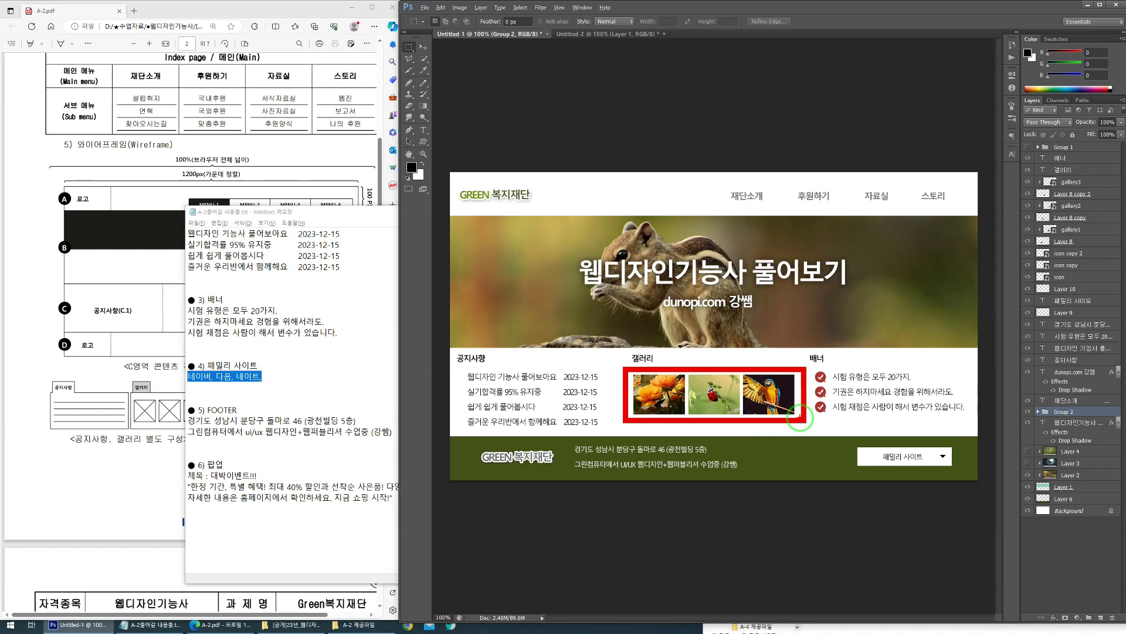
key(Escape)
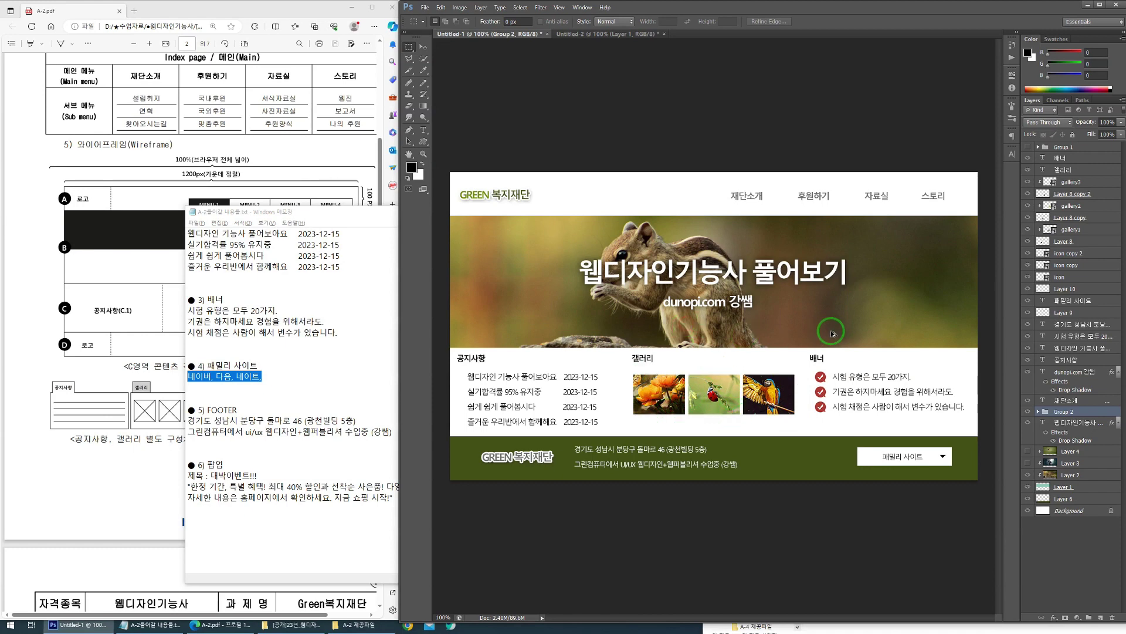
Step: Select the squirrel image on Layer 2 and load the outline of Layer 1 as a selection around the banner
ctrl+click(872, 323)
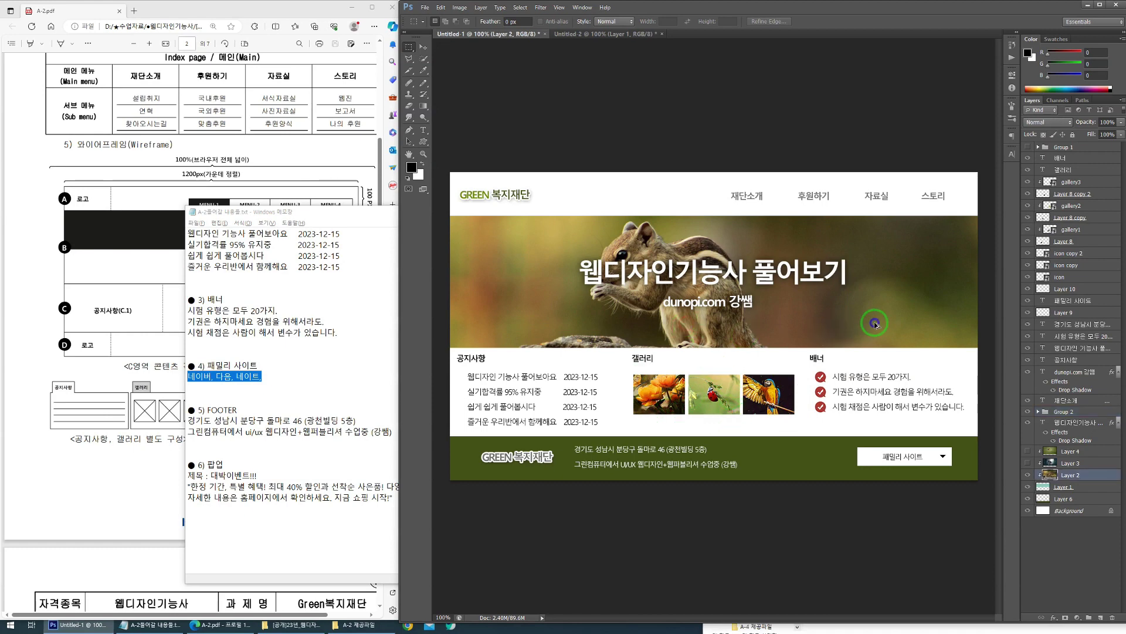
ctrl+click(1039, 487)
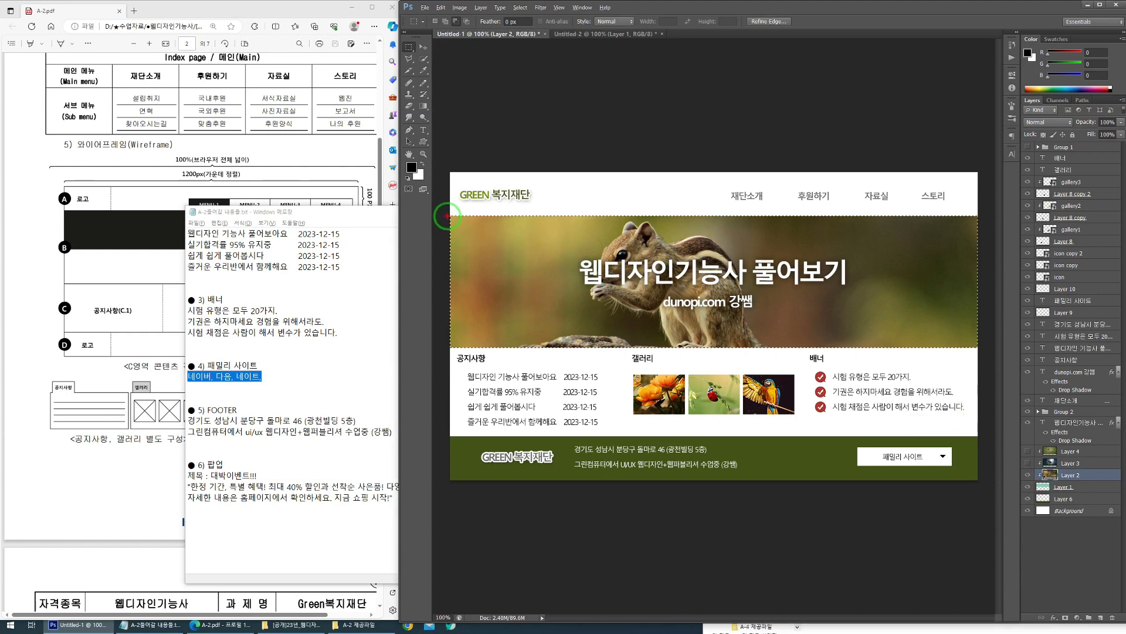
mouse_move(447, 216)
mouse_down()
mouse_move(536, 277)
mouse_move(986, 379)
mouse_move(991, 355)
mouse_up()
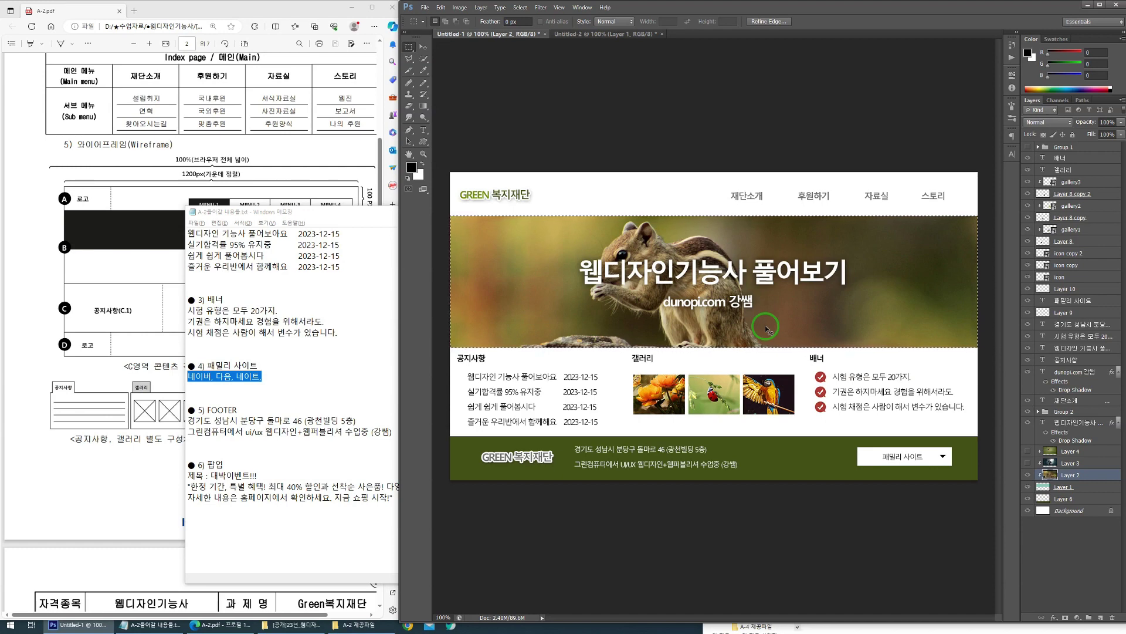
key(ctrl+n)
key(Return)
key(ctrl+v)
key(ctrl+shift+s)
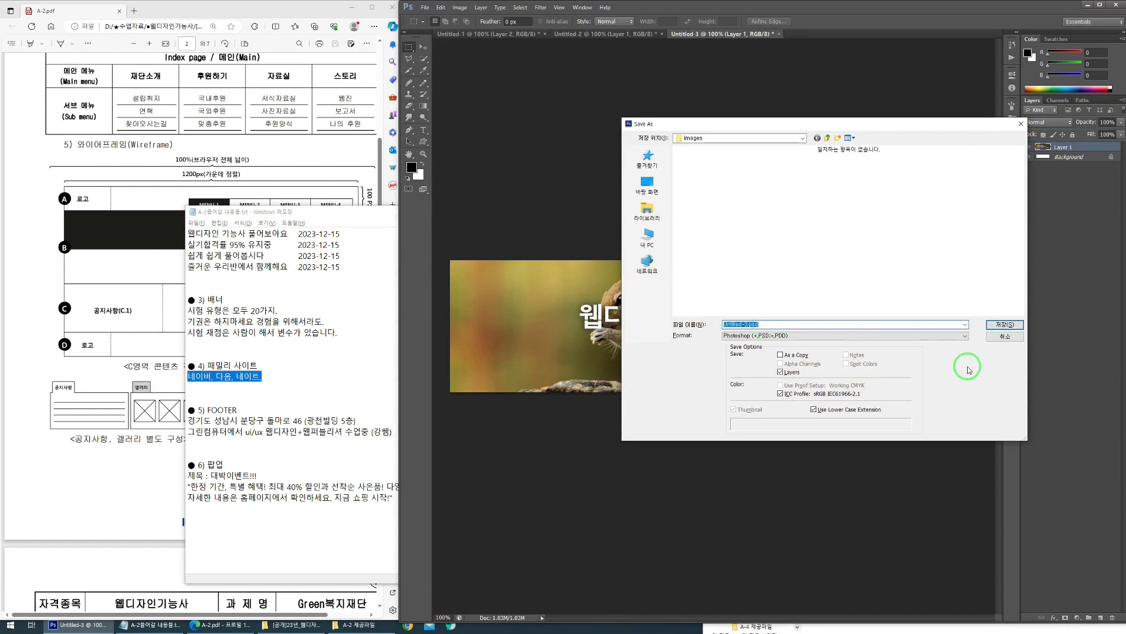
click(995, 344)
key(ctrl+w)
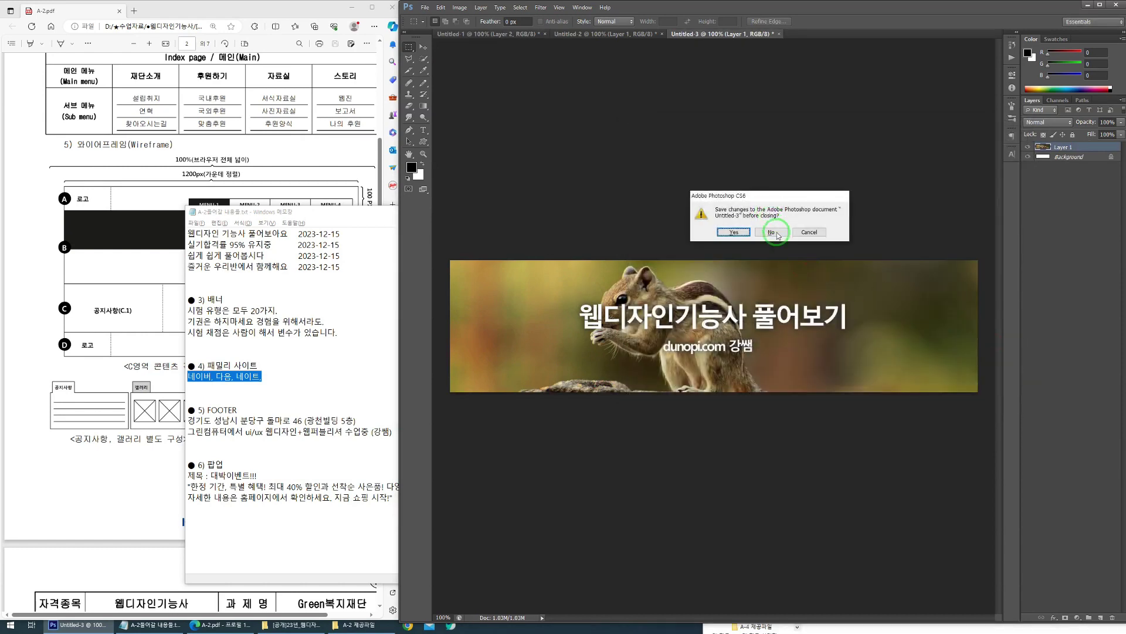
click(785, 226)
Step: Paste the copied squirrel banner into a new document of the clipboard's size and cancel saving it
key(ctrl+n)
key(Return)
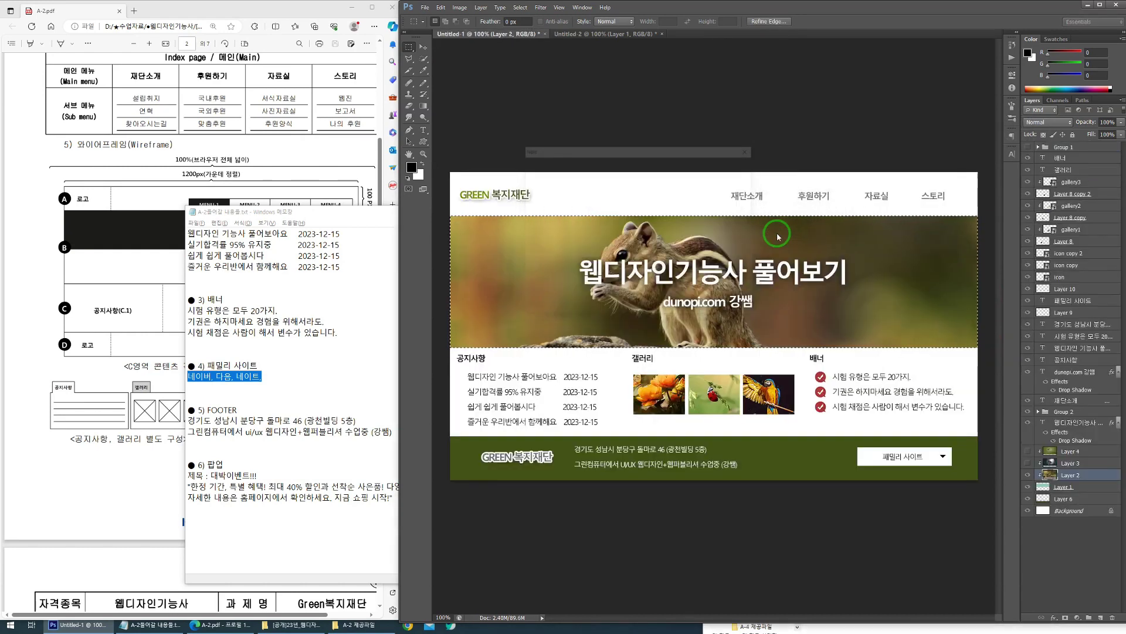
key(ctrl+v)
key(ctrl+shift+s)
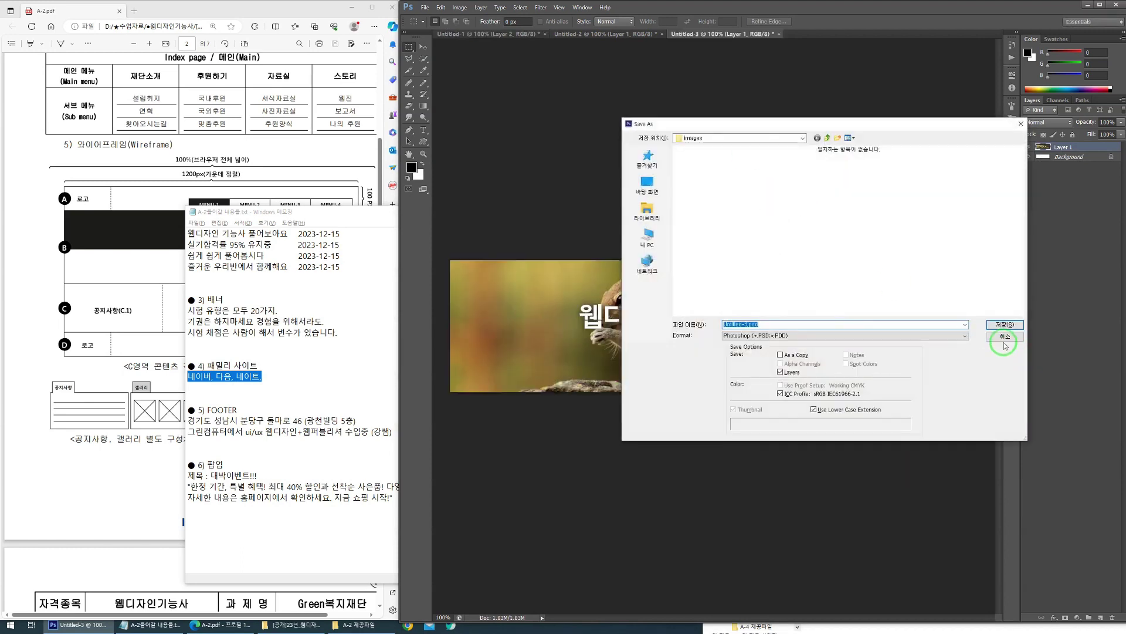
click(1005, 345)
Step: Go back to the page mockup, paste the copied banner into another new document, and dismiss its save dialog
click(495, 34)
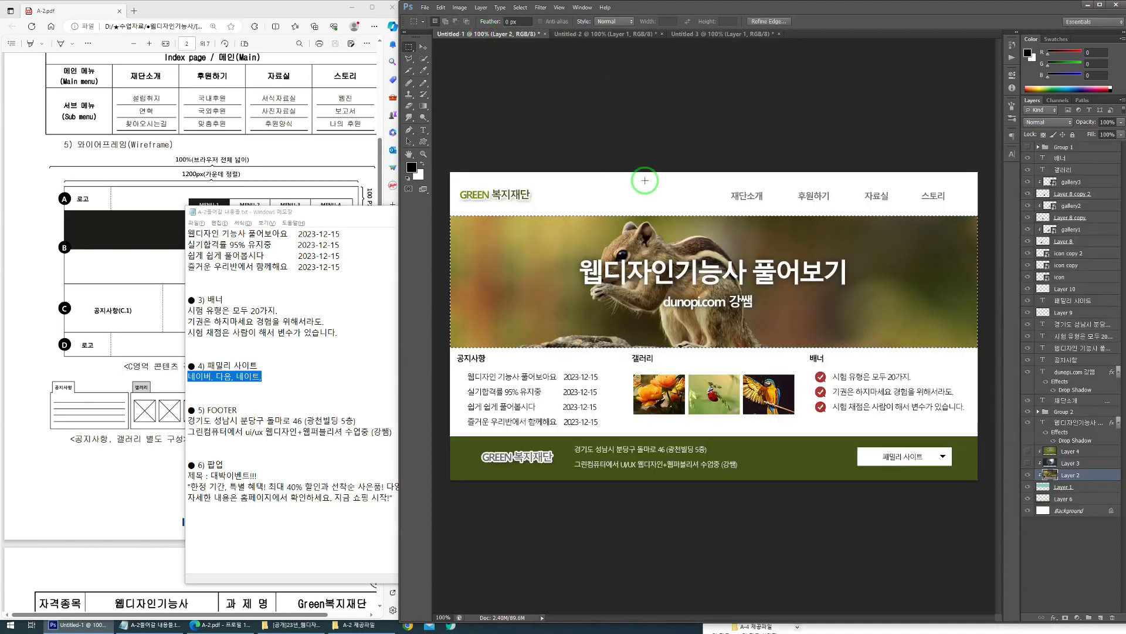
key(ctrl+n)
key(Return)
key(ctrl+v)
key(ctrl+shift+s)
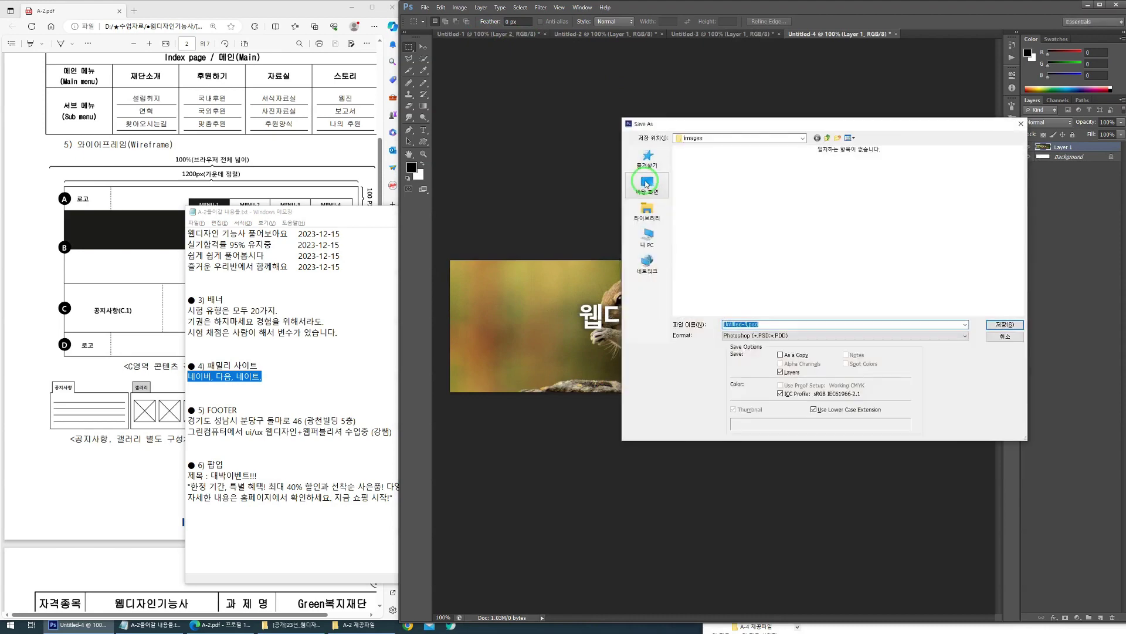
click(1005, 336)
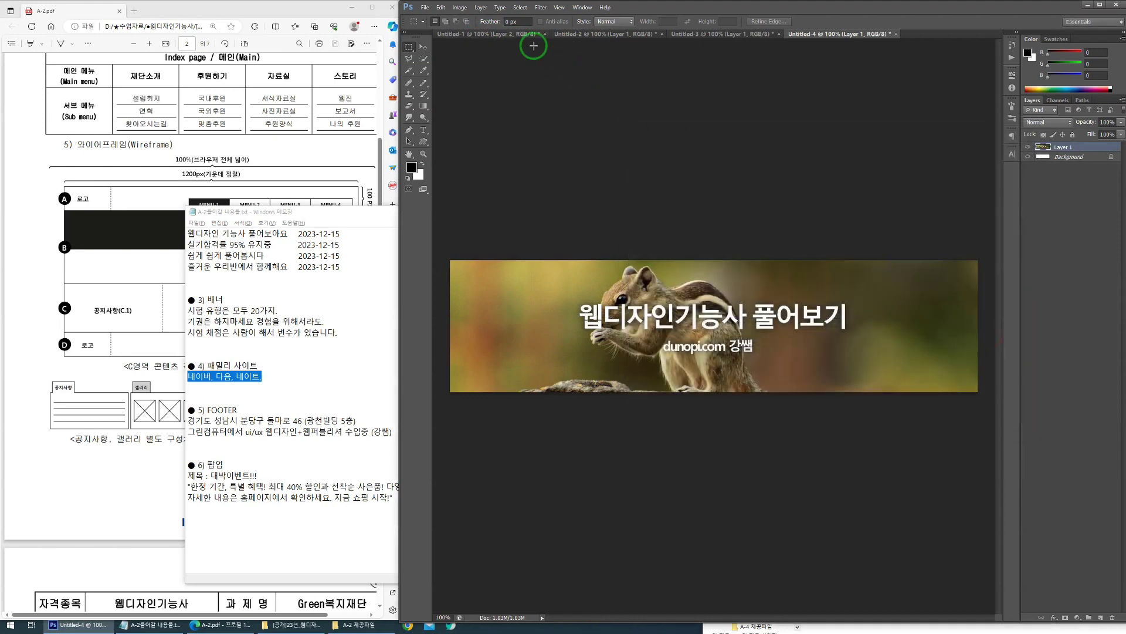
Step: Return to the page mockup document with the squirrel banner
click(530, 34)
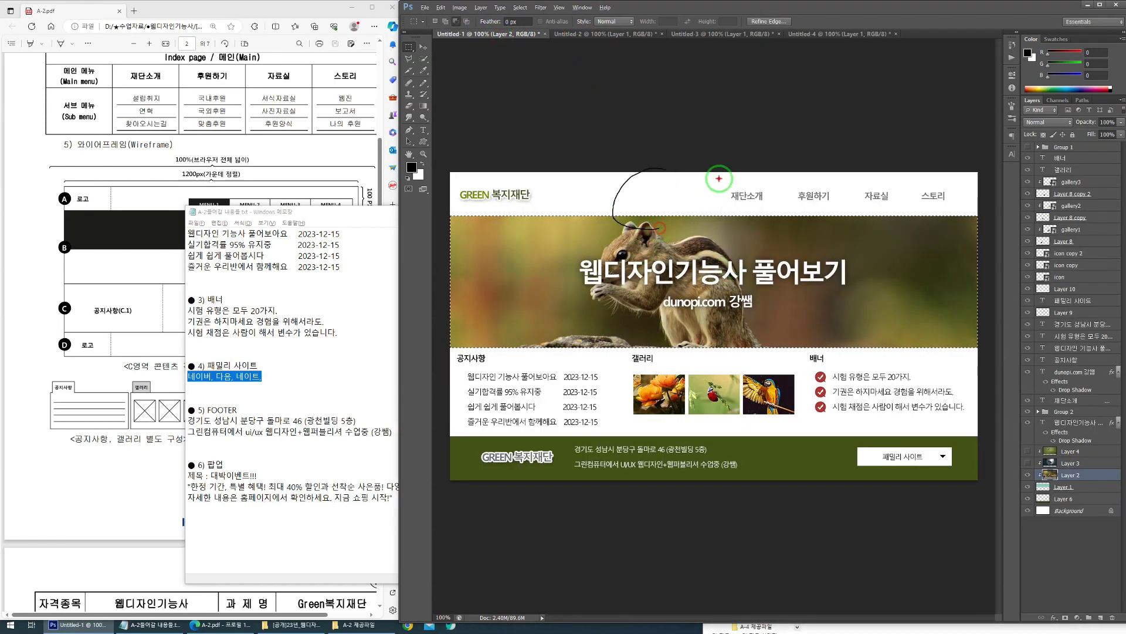
drag(672, 158, 641, 224)
drag(719, 154, 708, 218)
drag(801, 118, 793, 177)
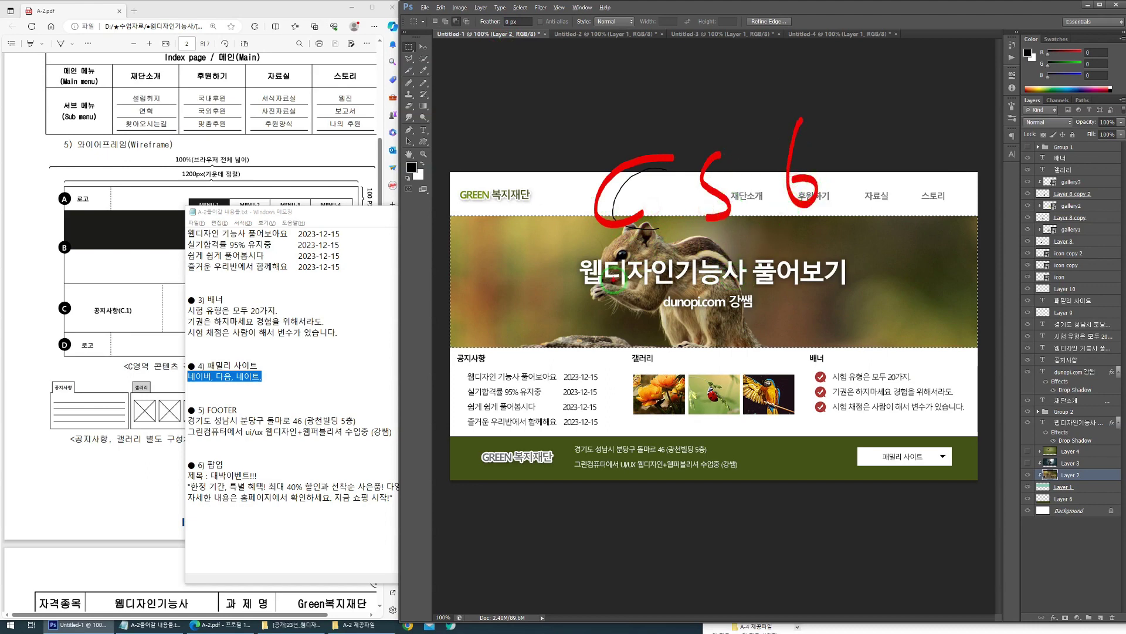
mouse_move(540, 279)
mouse_down()
mouse_move(802, 267)
mouse_move(589, 222)
mouse_up()
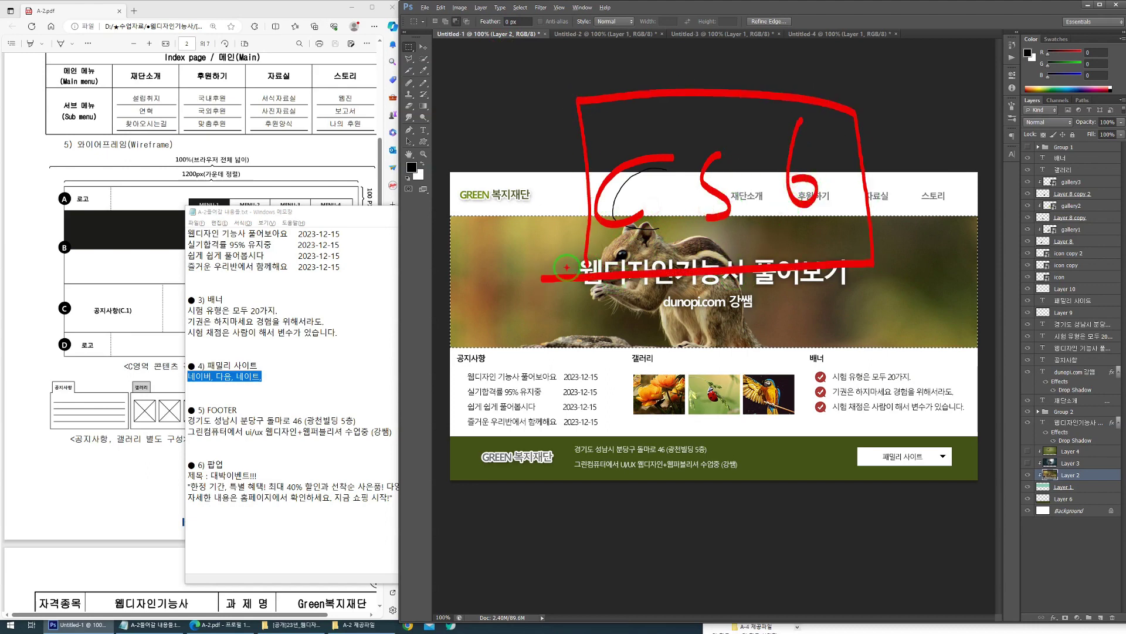
mouse_move(566, 267)
mouse_down()
mouse_move(534, 164)
mouse_move(646, 197)
mouse_up()
key(Escape)
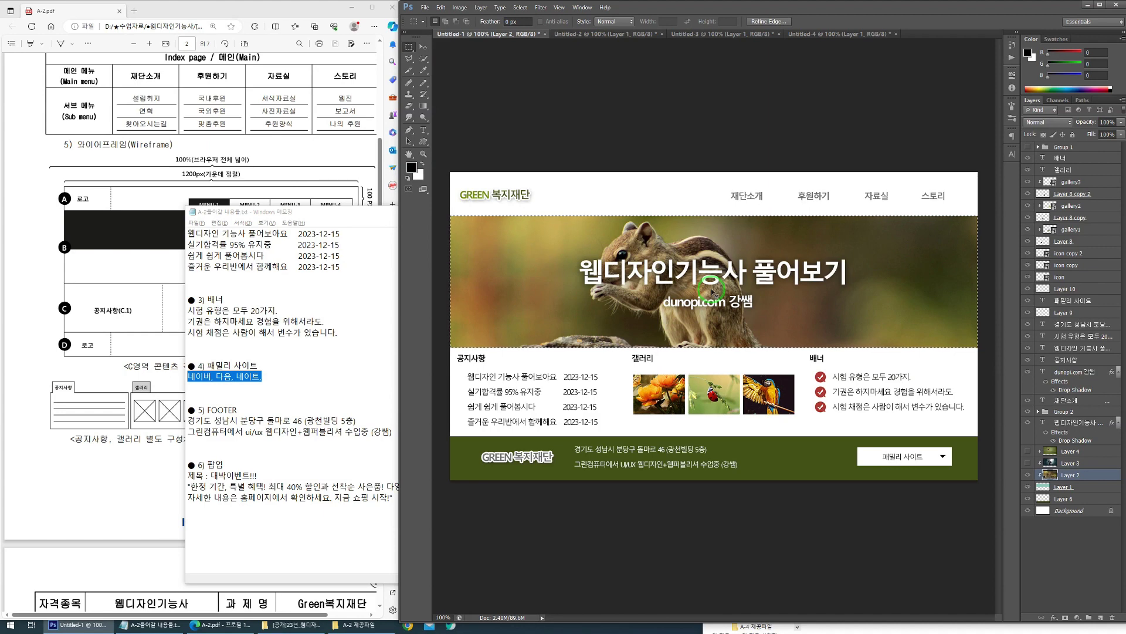
Step: Copy the merged squirrel banner into a new document of the clipboard's size and set its save format to JPEG in the images folder
key(ctrl+c)
key(ctrl+n)
key(Return)
key(ctrl+v)
key(ctrl+shift+s)
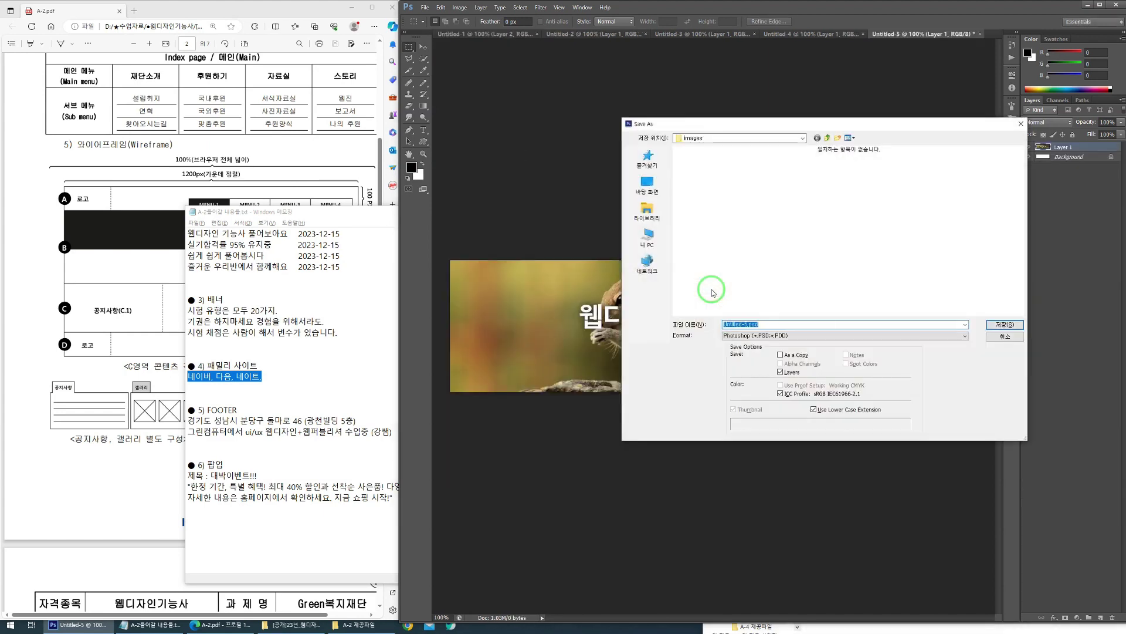
click(767, 343)
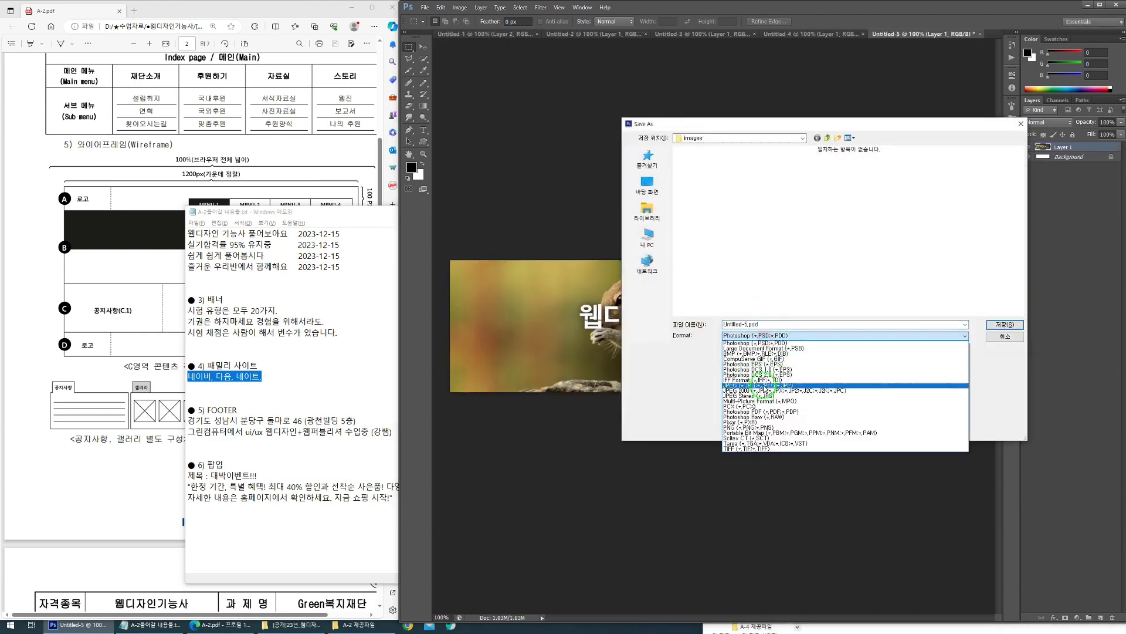
click(762, 384)
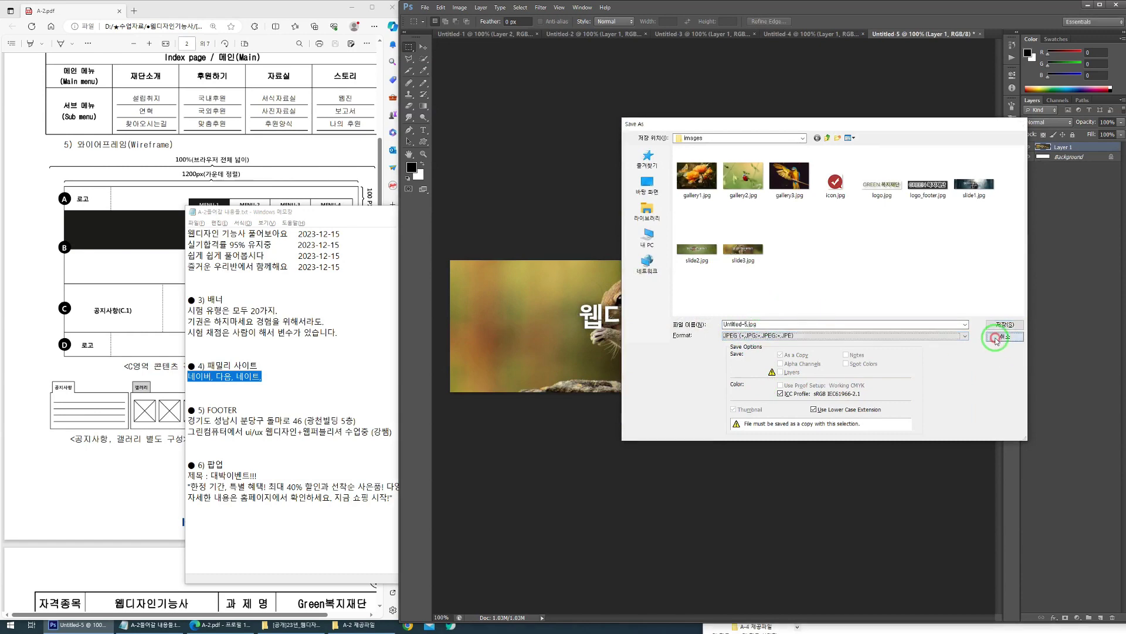
Step: Cancel the JPEG save and close the new banner document without saving
click(1004, 325)
key(ctrl+w)
key(n)
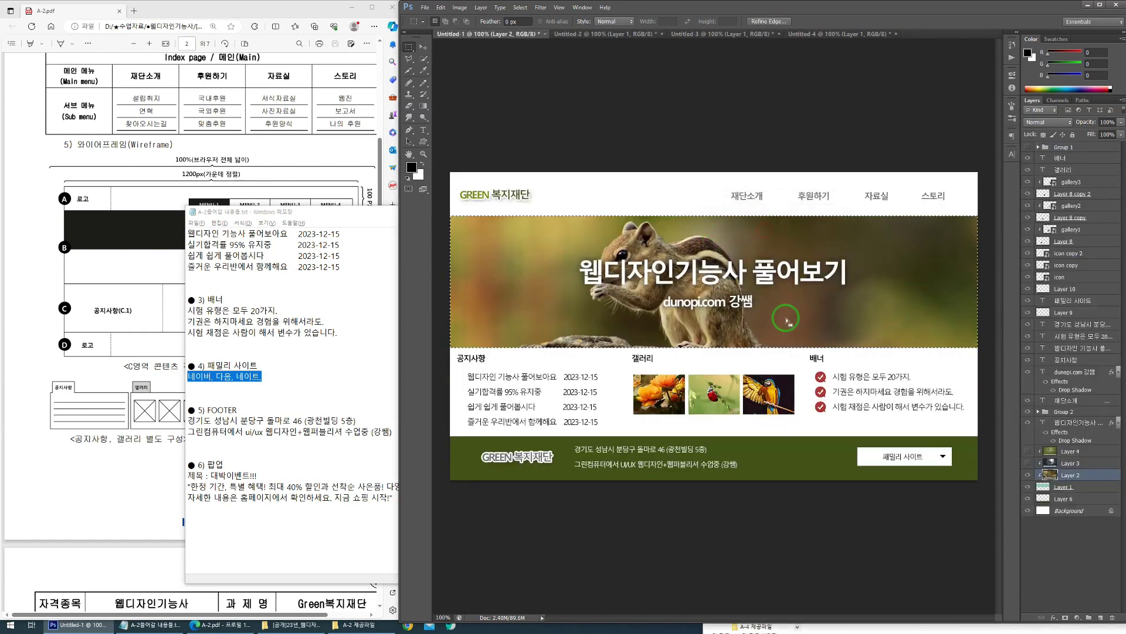